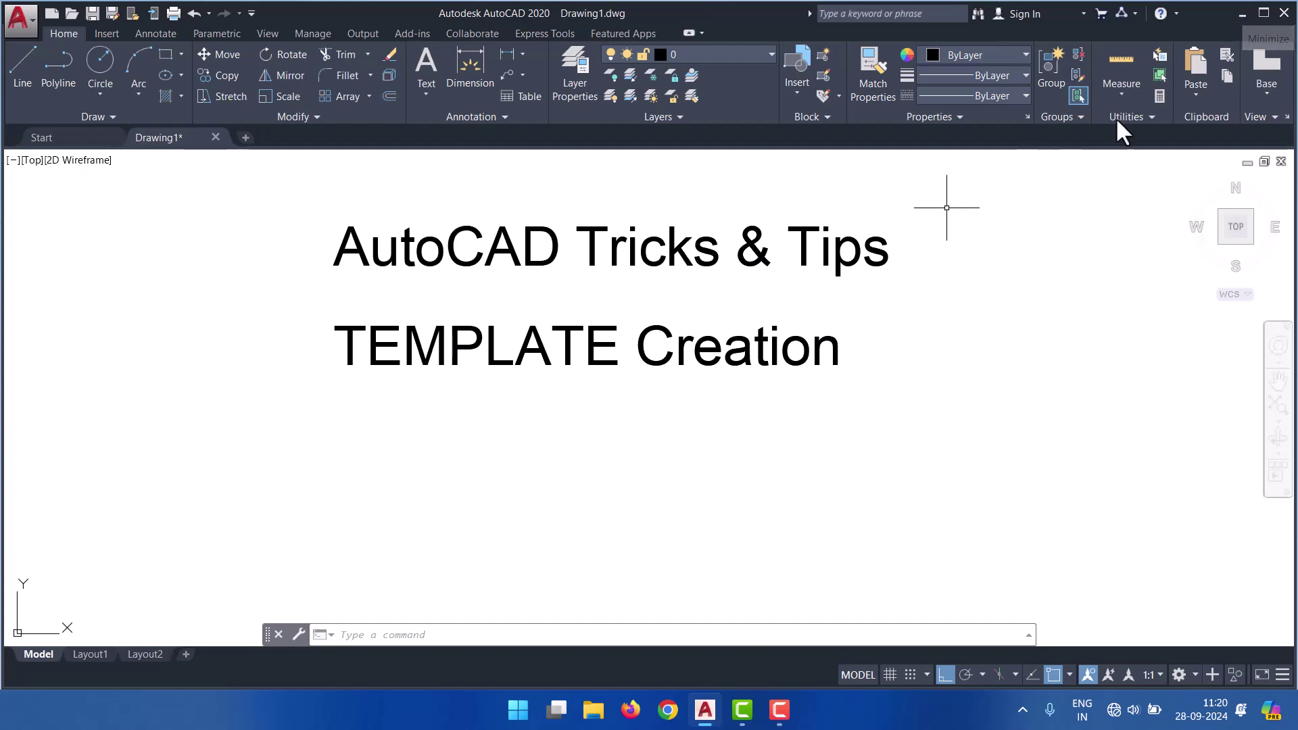
- Refresh the desktop, then return to AutoCAD and zoom the drawing view
left_click(1242, 15)
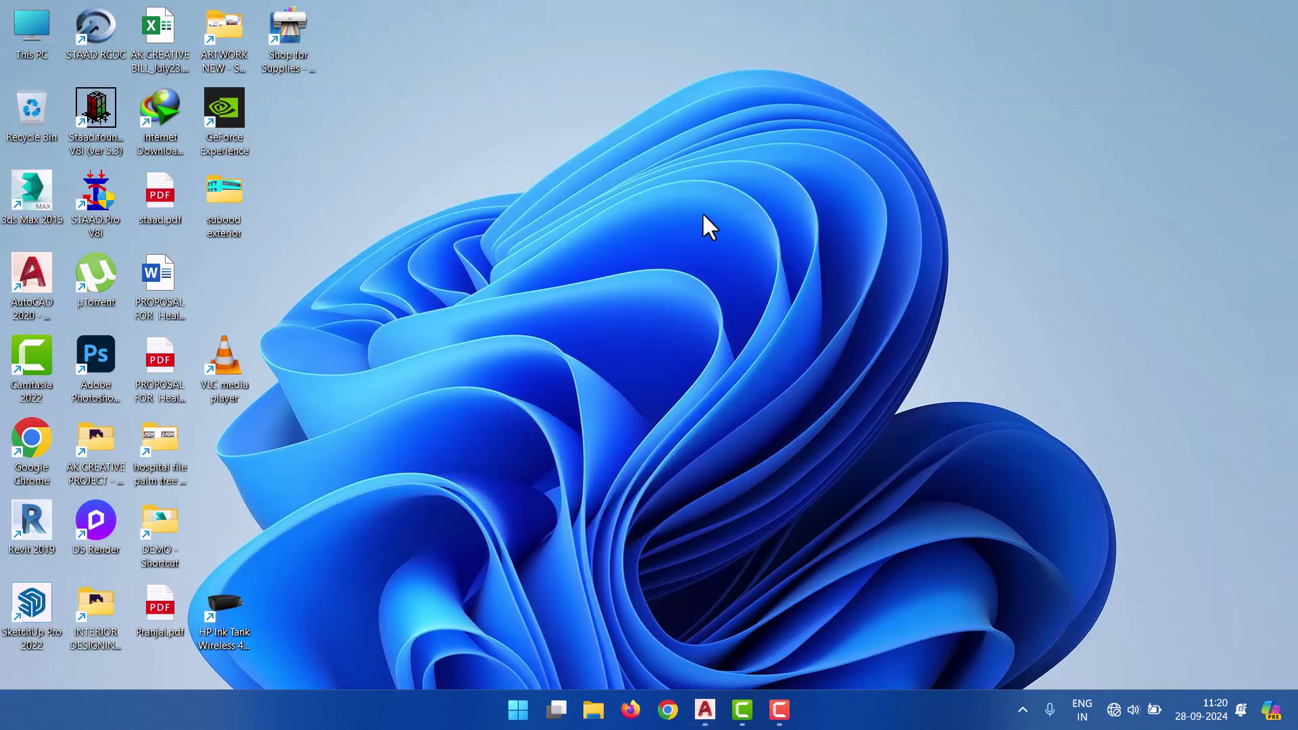
right_click(678, 185)
left_click(780, 258)
left_click(705, 710)
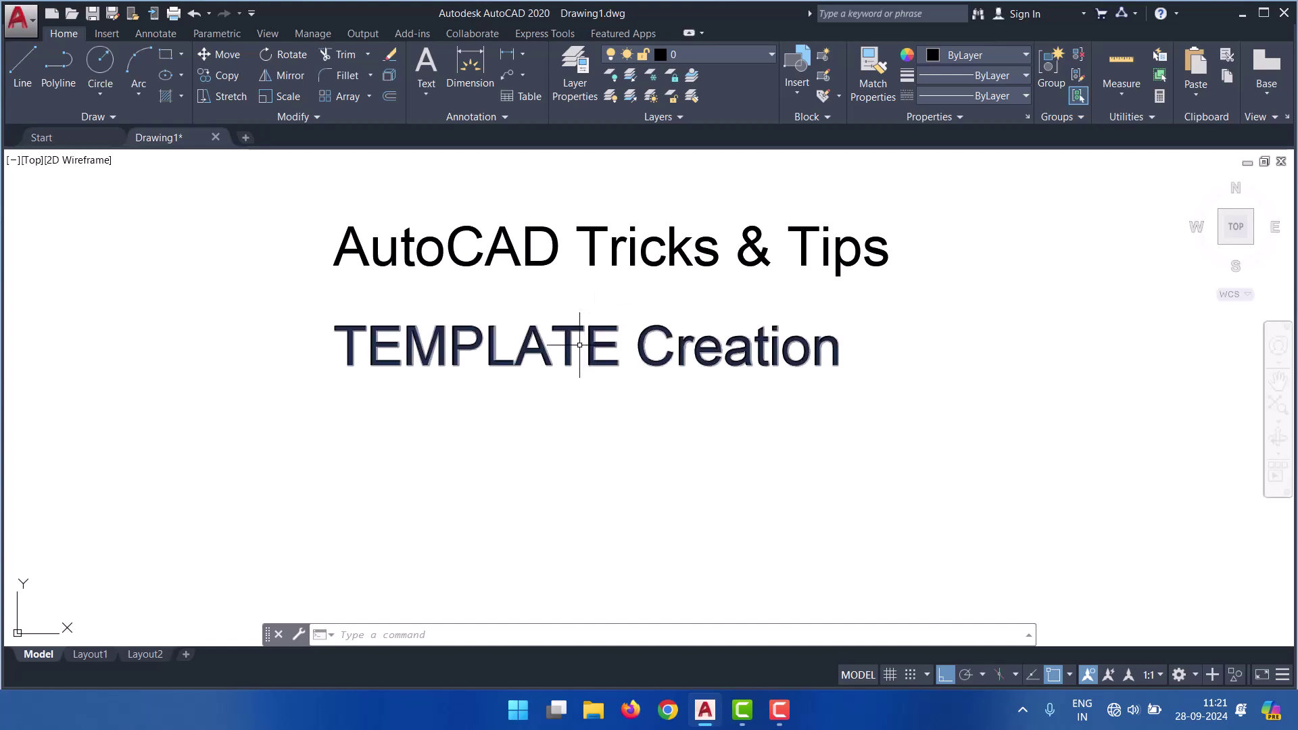
scroll(584, 345, "up", 2)
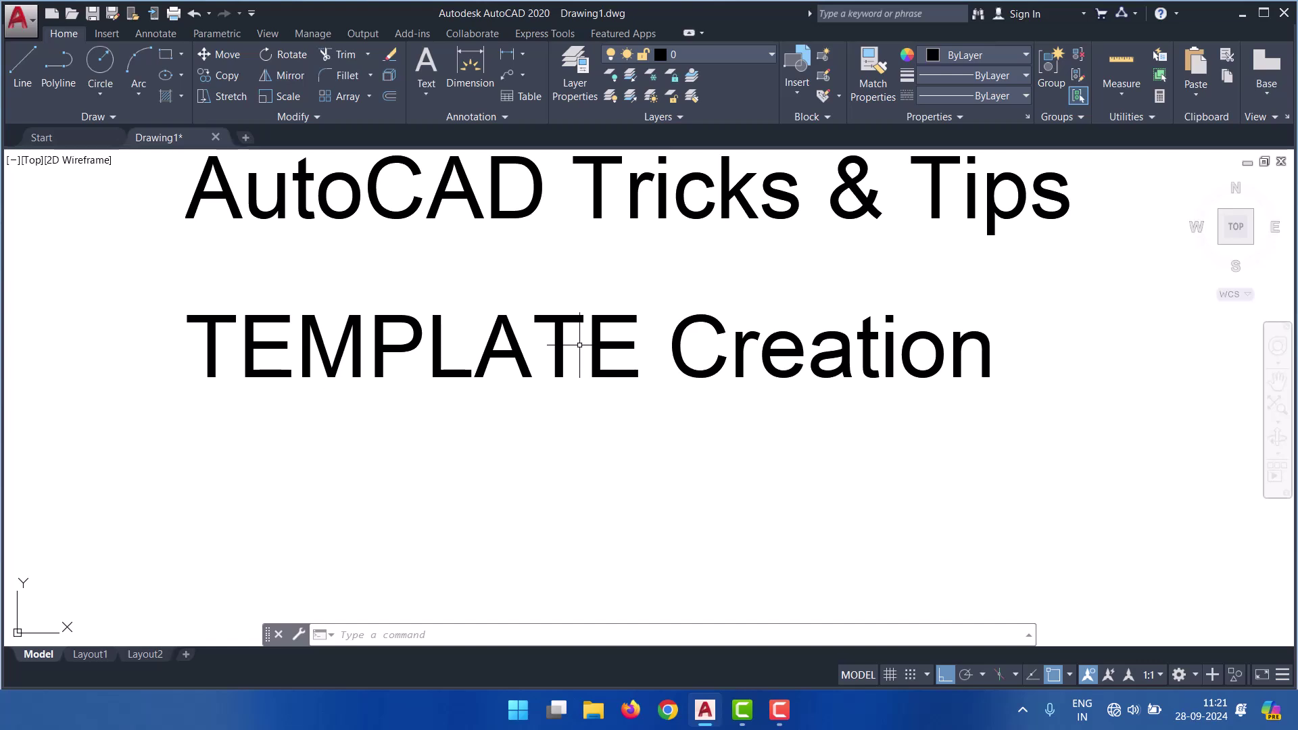
scroll(580, 345, "down", 3)
scroll(583, 345, "up", 2)
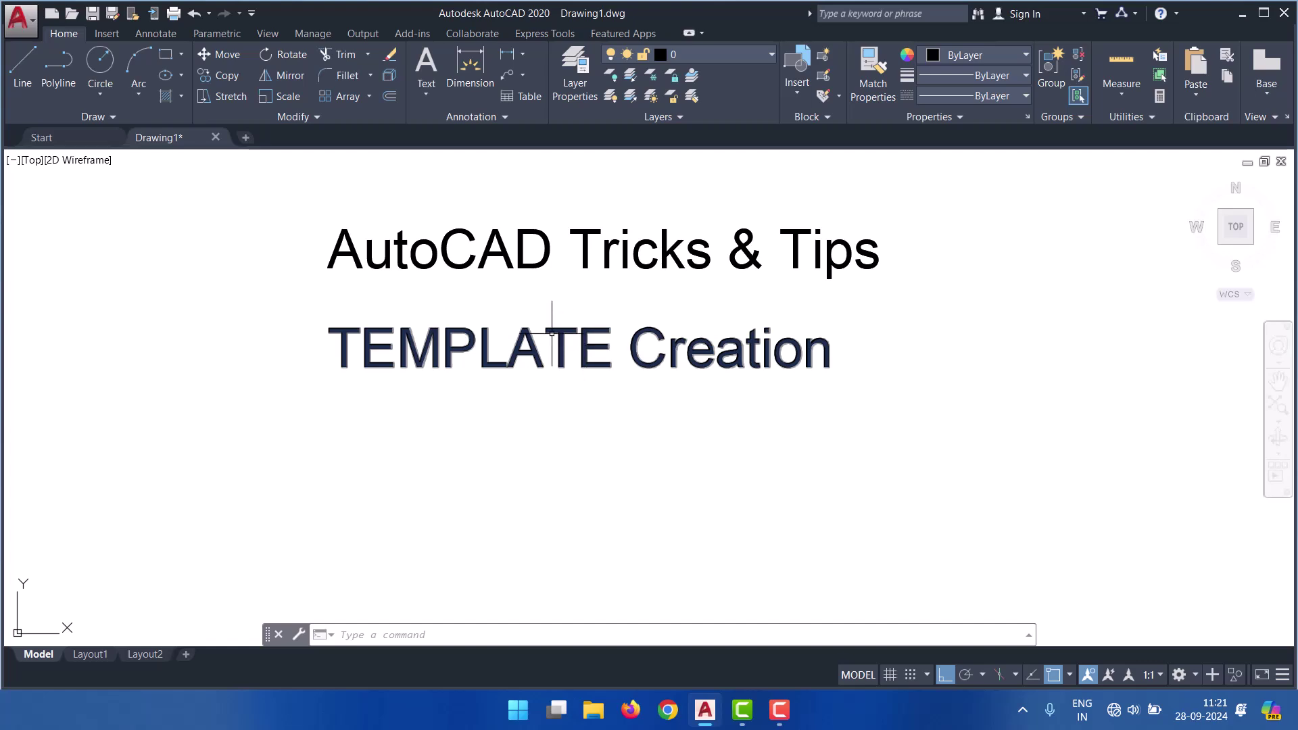
- Switch to the Start page and browse the Templates list without choosing one
left_click(75, 138)
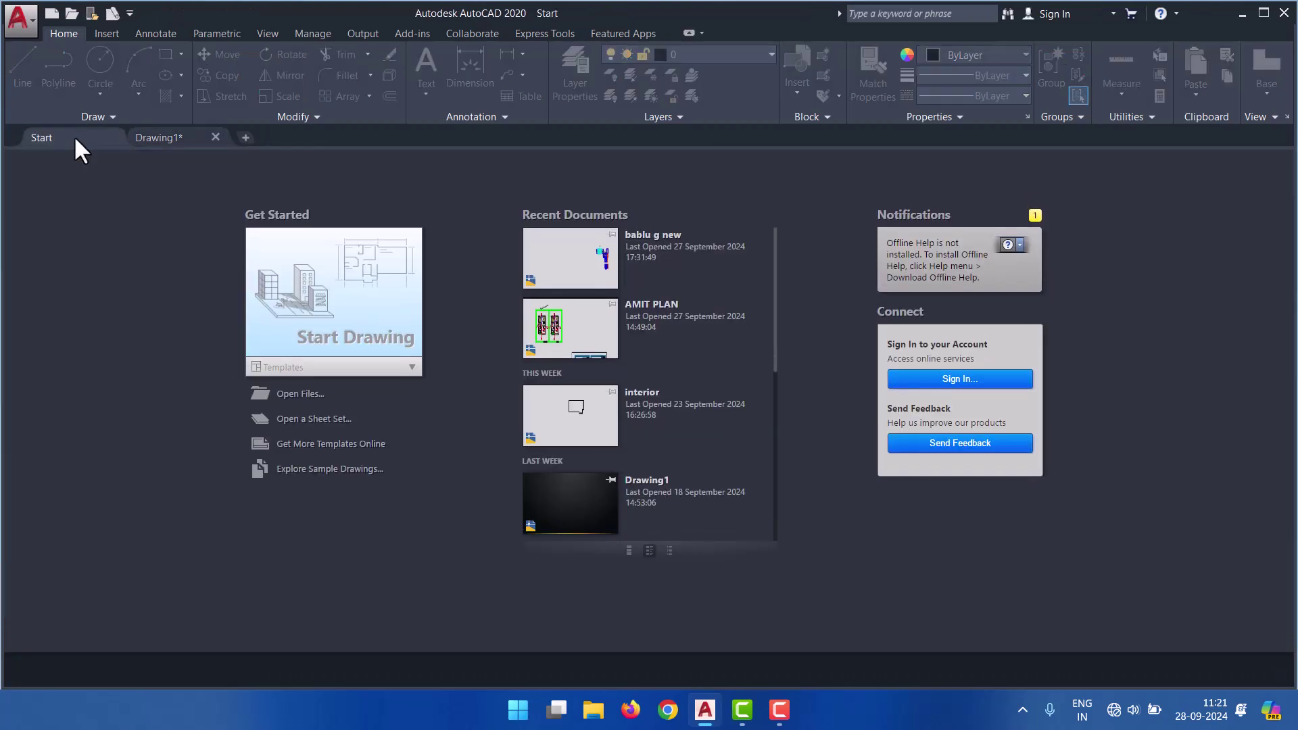
left_click(416, 370)
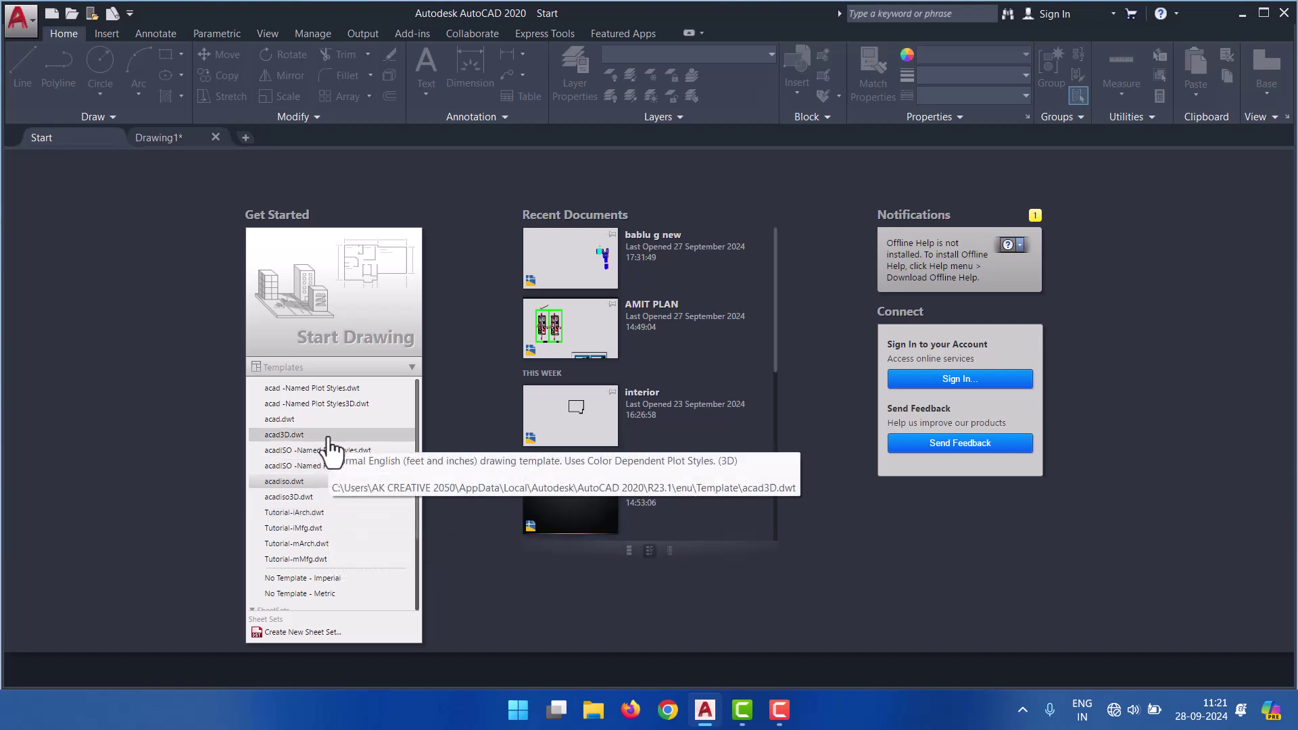
left_click(158, 270)
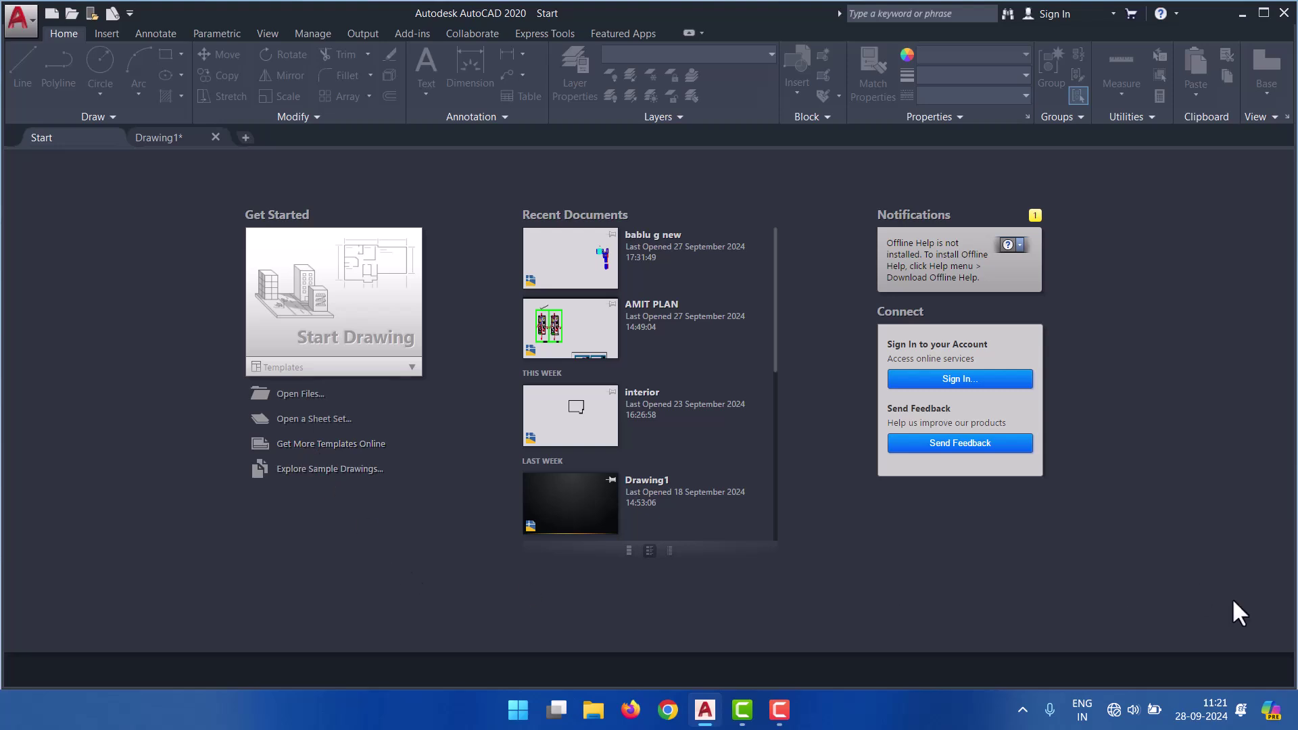
- Turn Wi-Fi on from the taskbar Quick Settings
left_click(1122, 709)
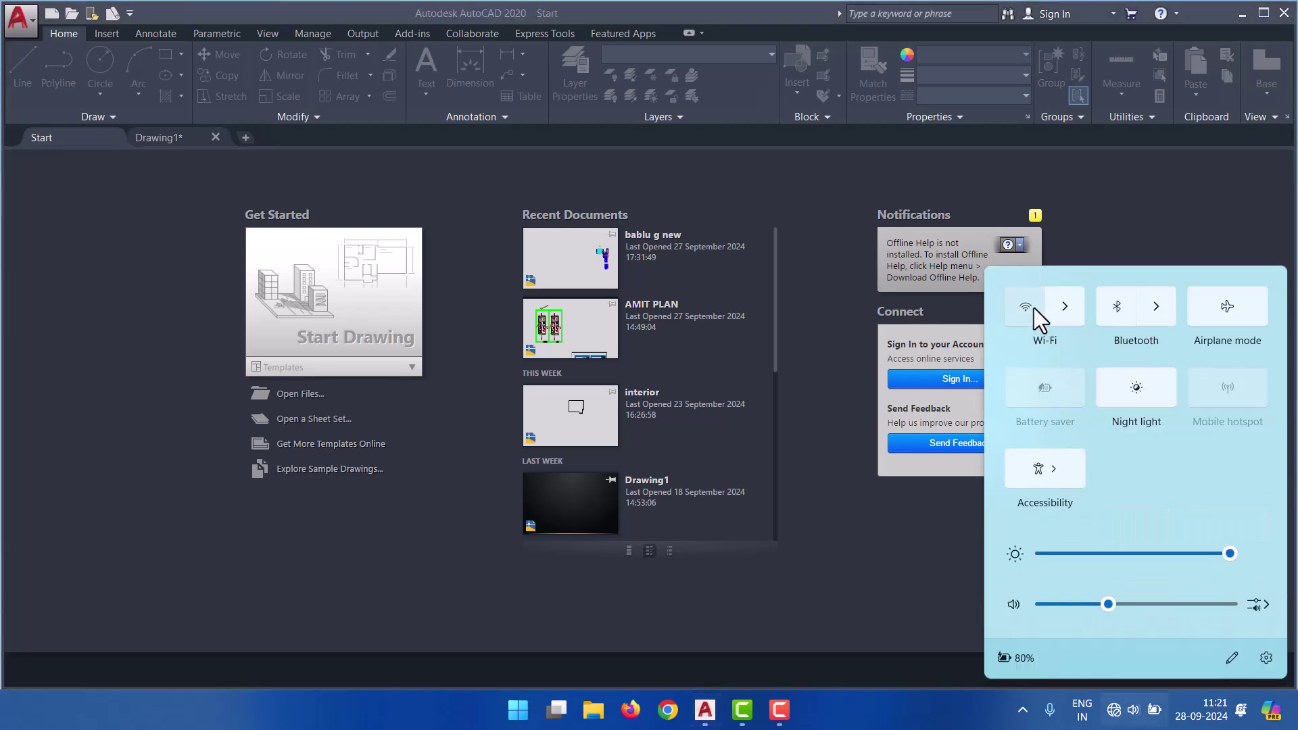
left_click(1033, 307)
left_click(331, 562)
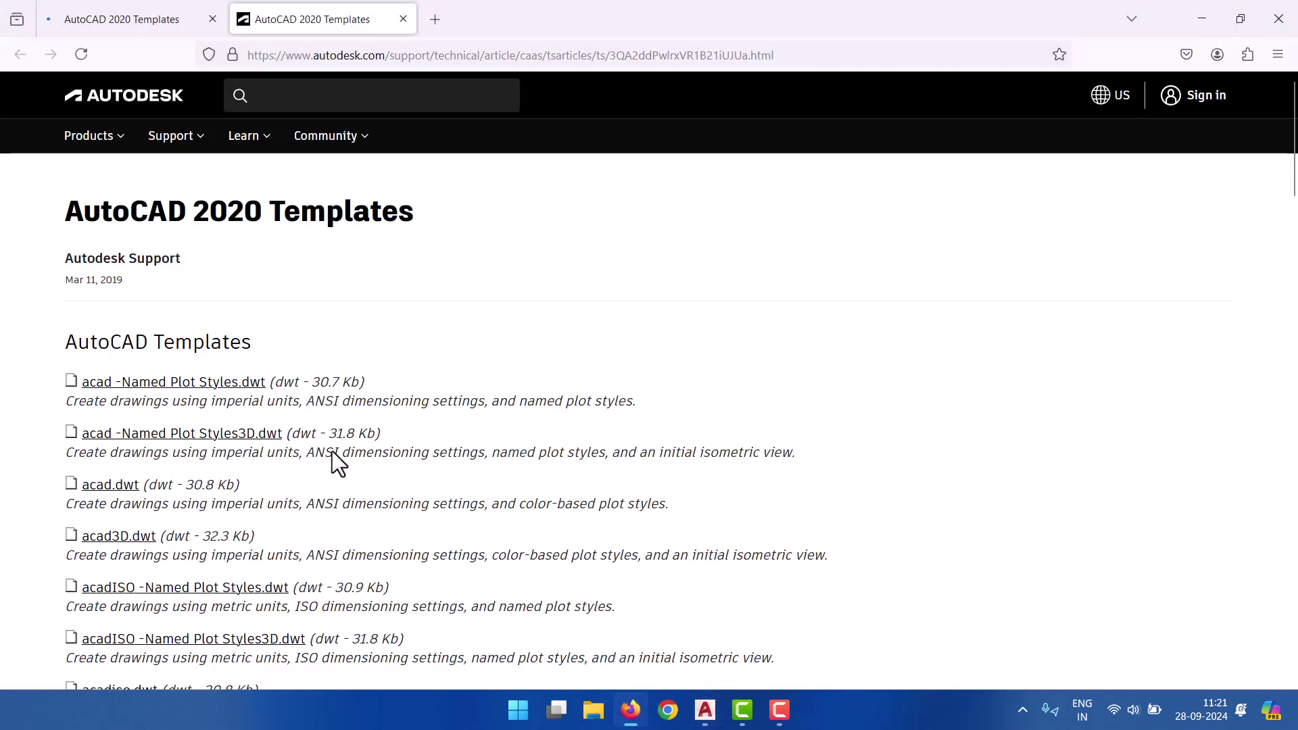
- Close the duplicate AutoCAD 2020 Templates tab in Firefox
scroll(198, 375, "down", 2)
scroll(223, 368, "down", 2)
scroll(414, 342, "up", 1)
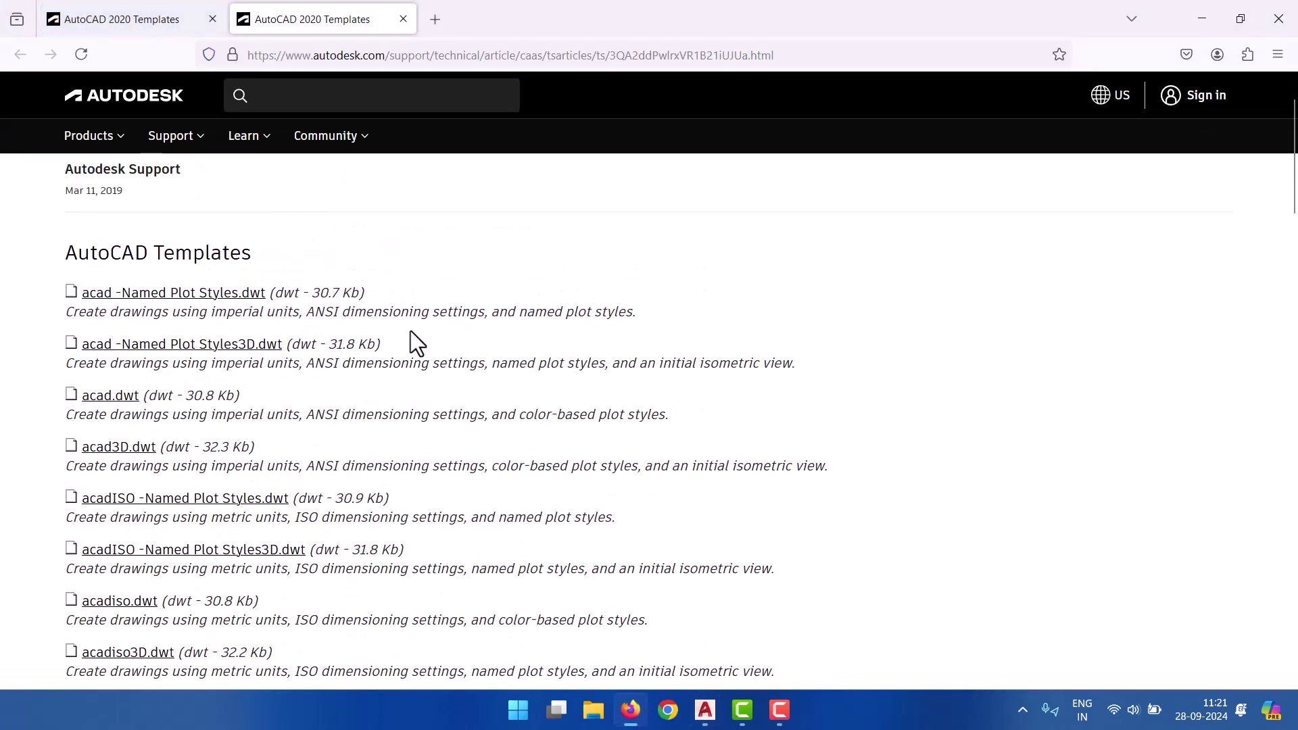
left_click(404, 19)
- View the Architectural Imperial Sheet Set file under AutoCAD Sheetsets, go back, and close Firefox
scroll(212, 399, "down", 3)
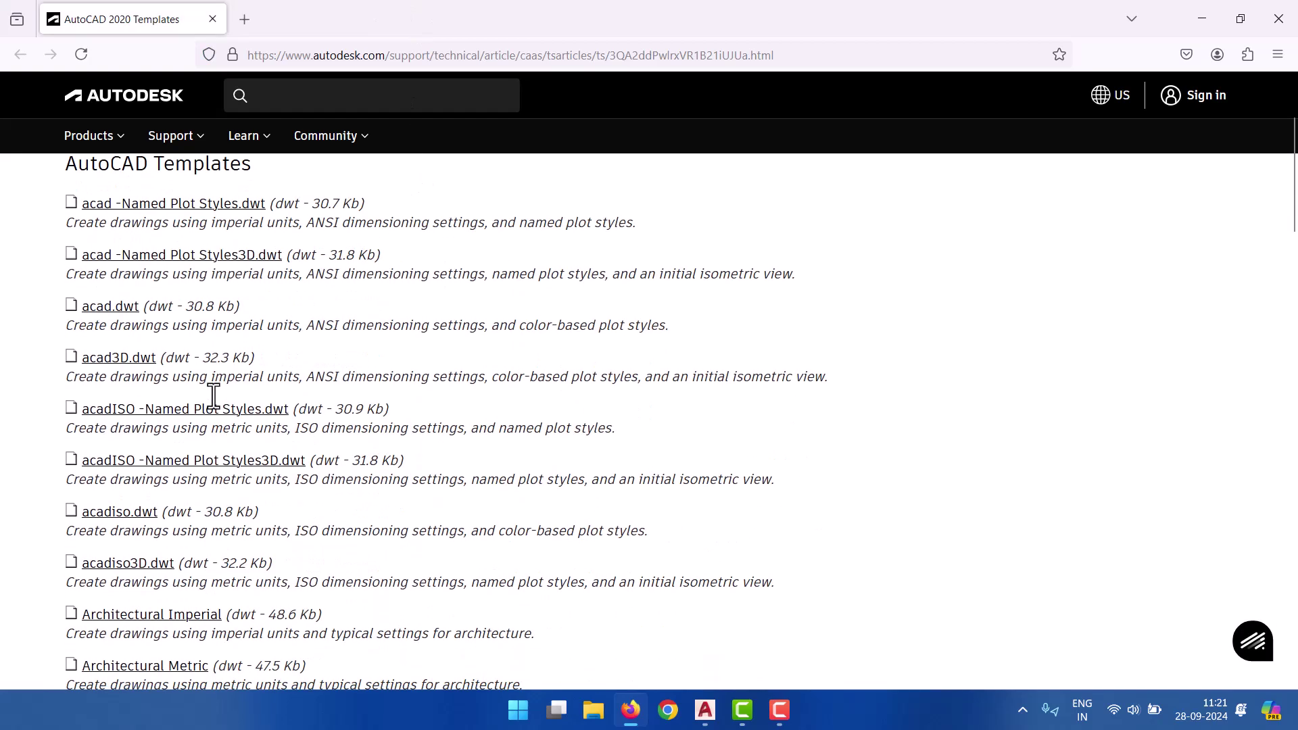
scroll(210, 426, "down", 3)
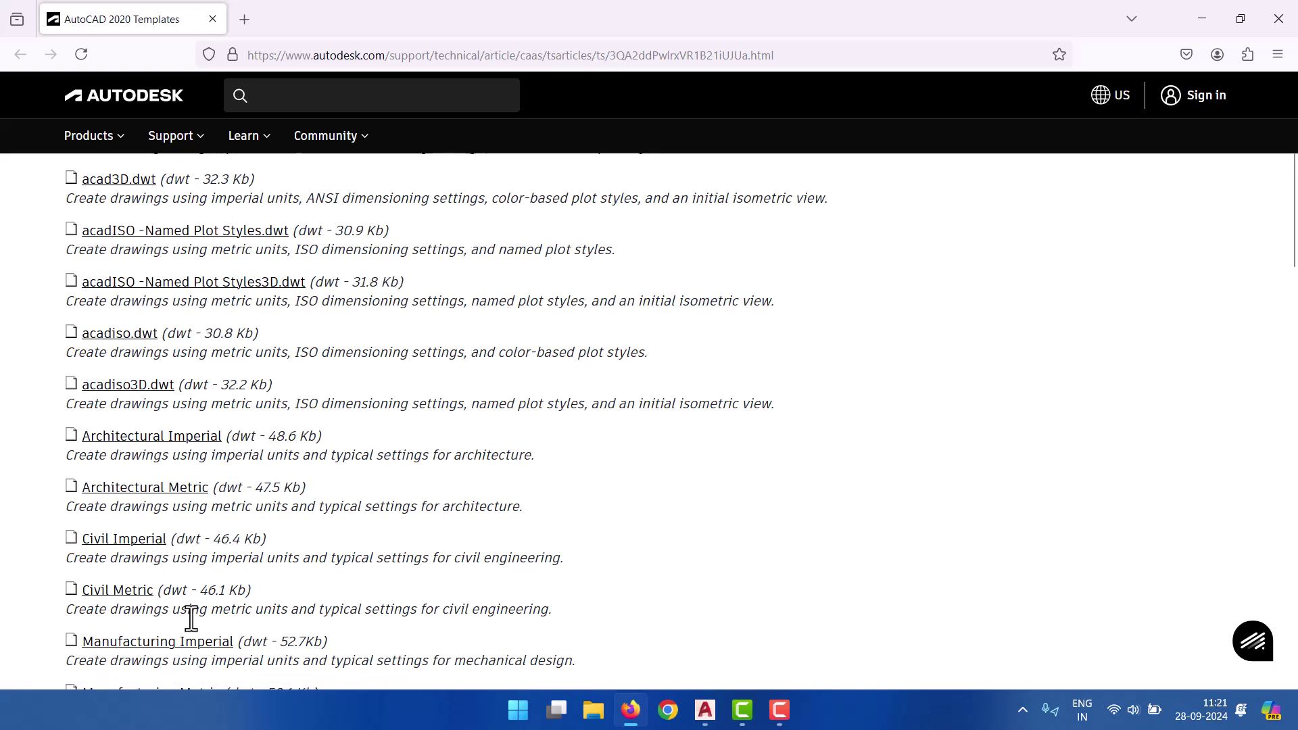
scroll(196, 605, "down", 3)
scroll(199, 588, "down", 2)
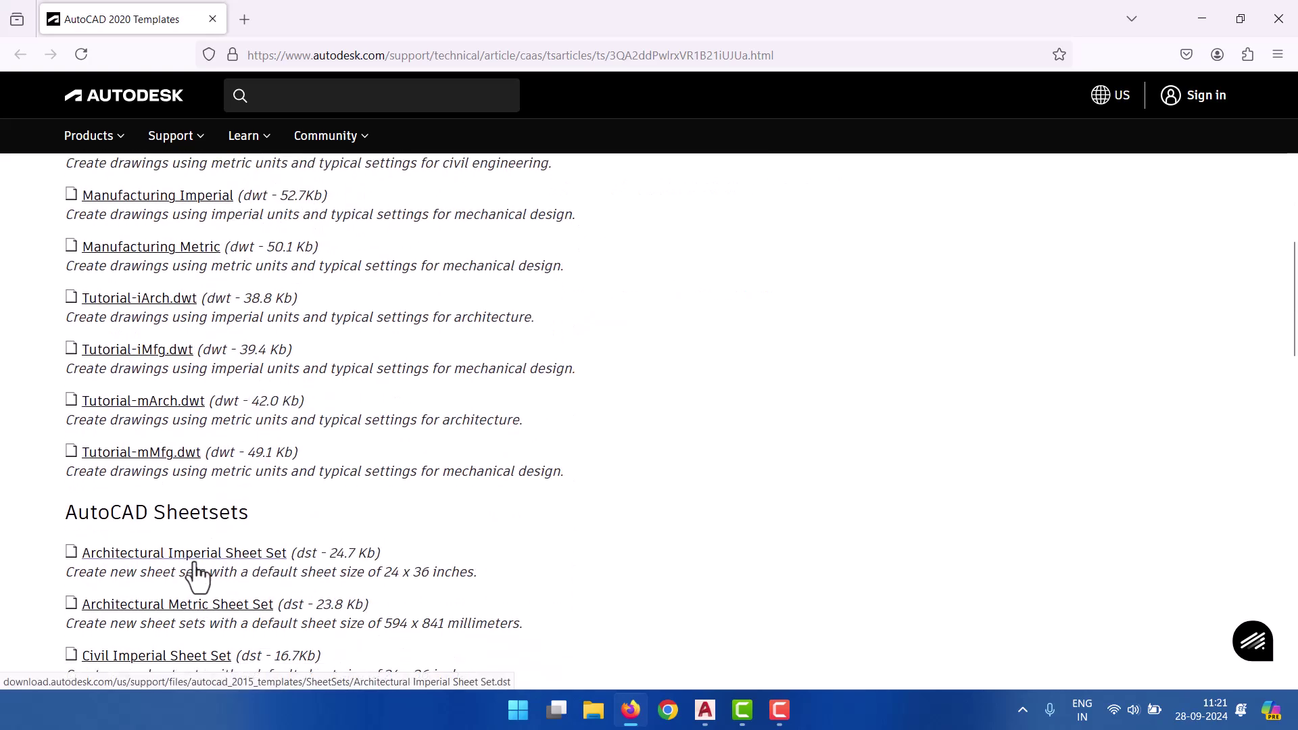
scroll(194, 563, "down", 2)
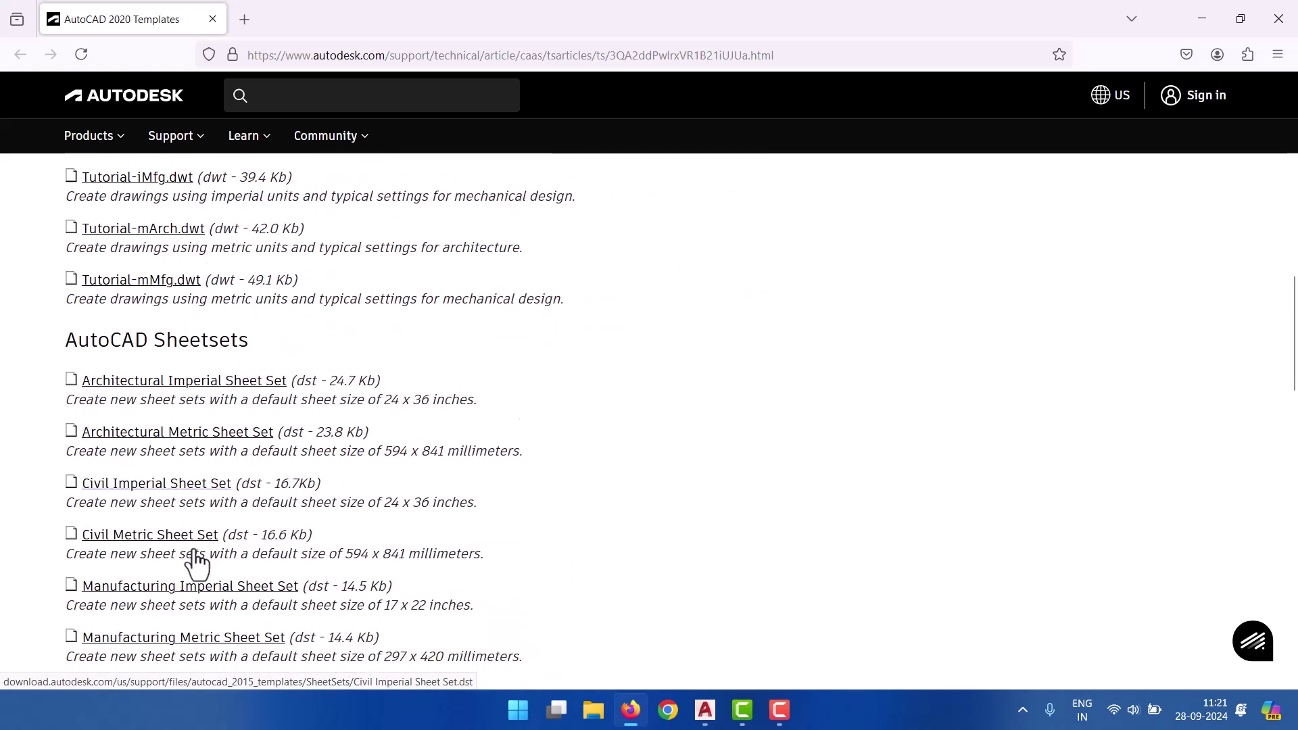
left_click(198, 383)
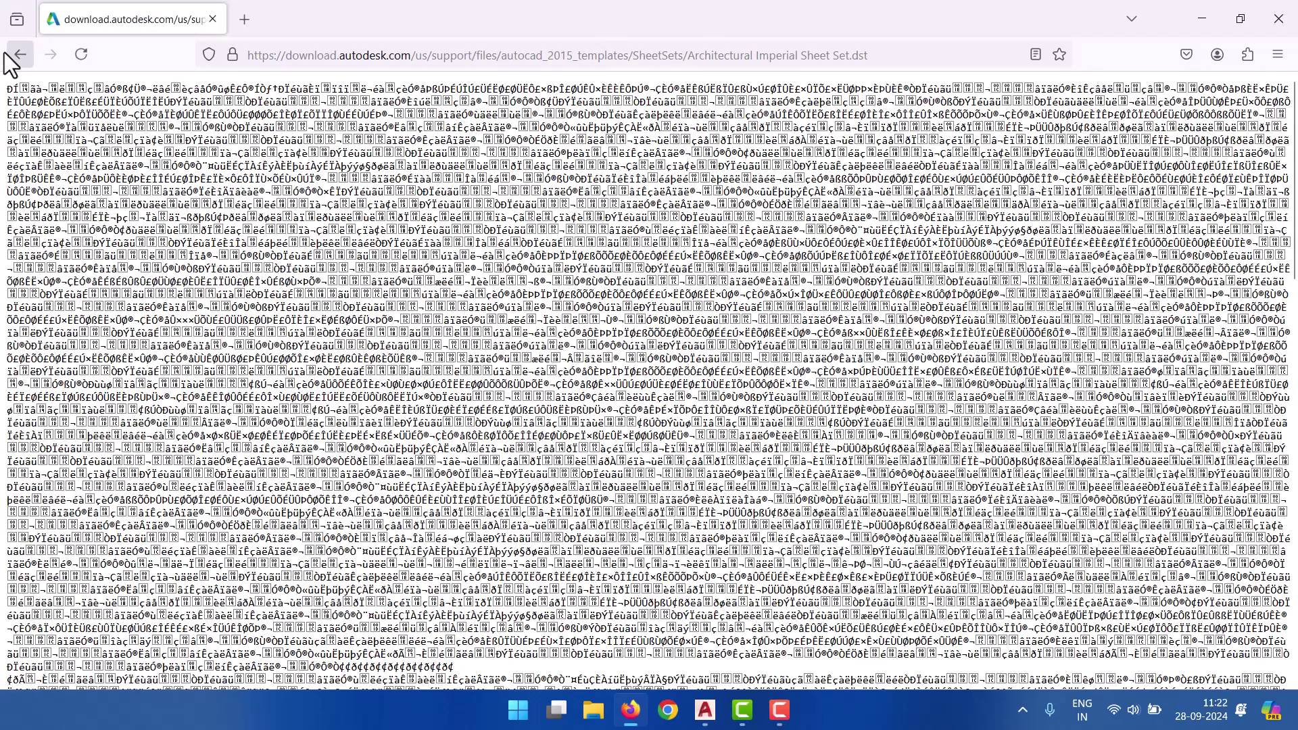
left_click(20, 54)
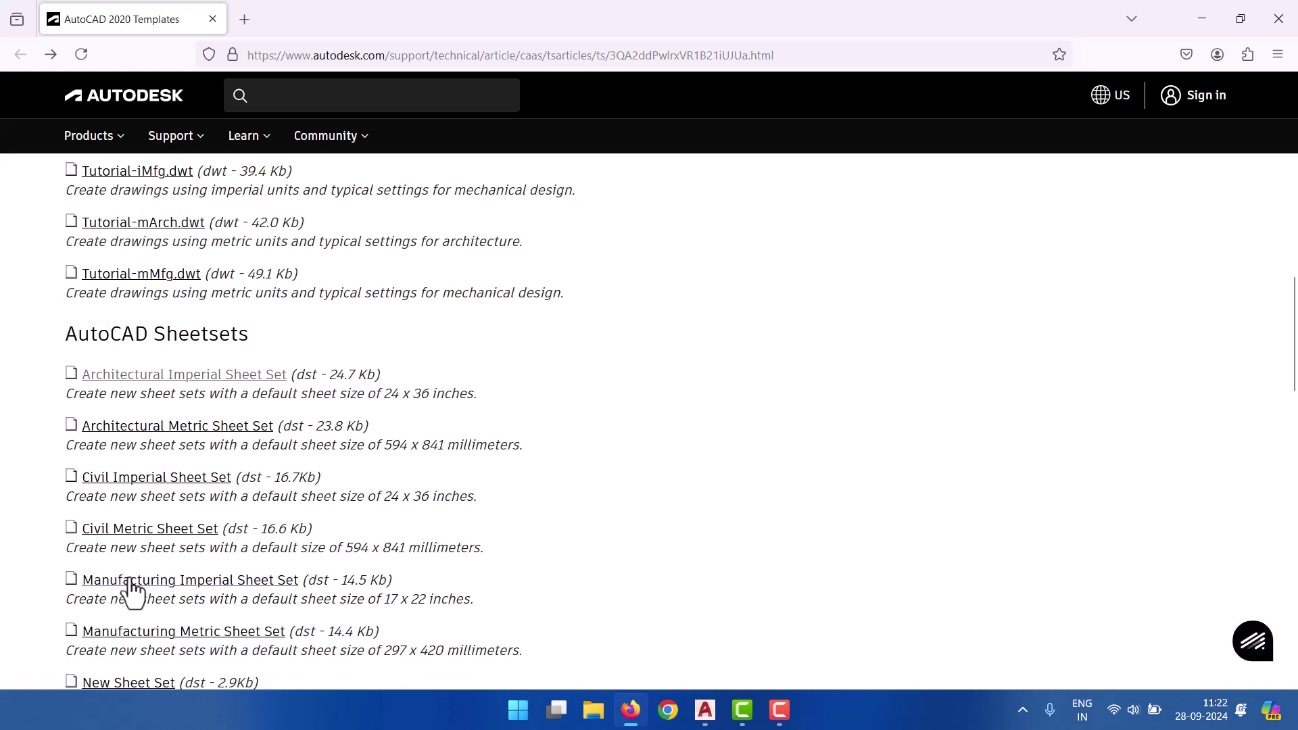
left_click(1278, 19)
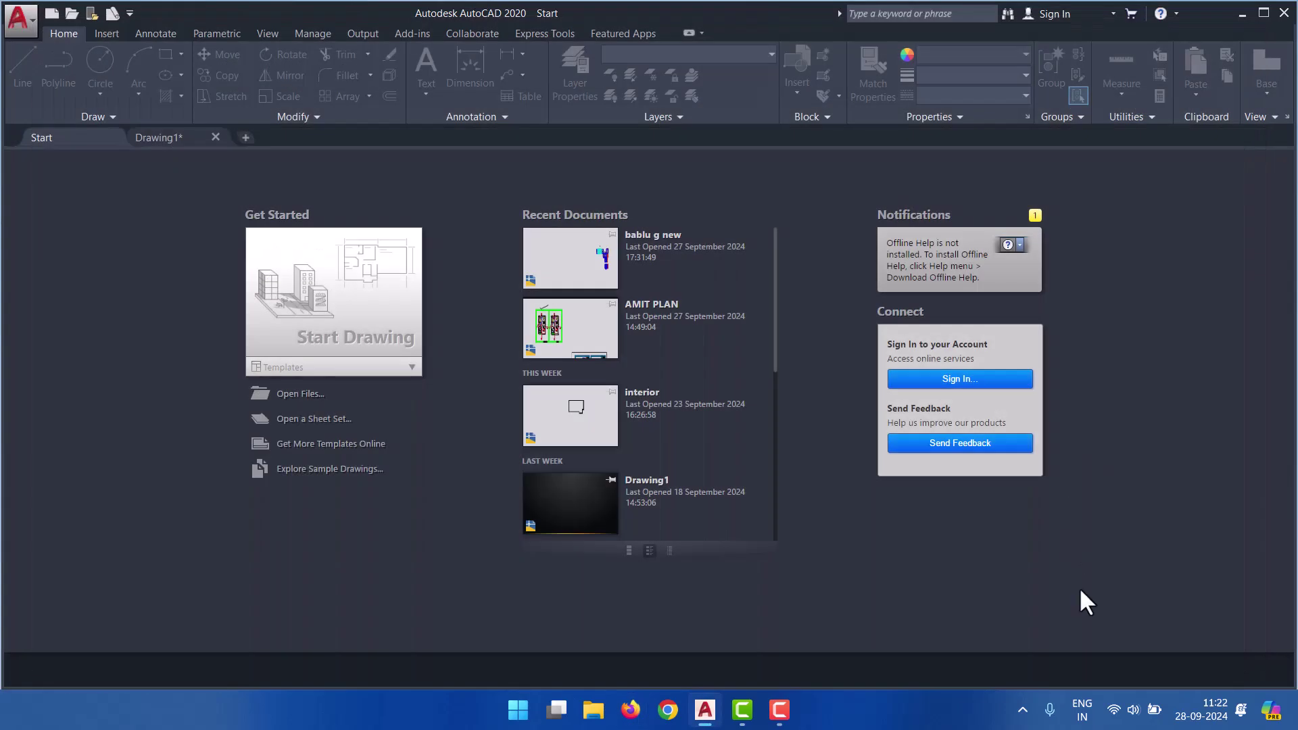
- Turn Wi-Fi off and start Create New Sheet Set from the Templates list
left_click(1122, 709)
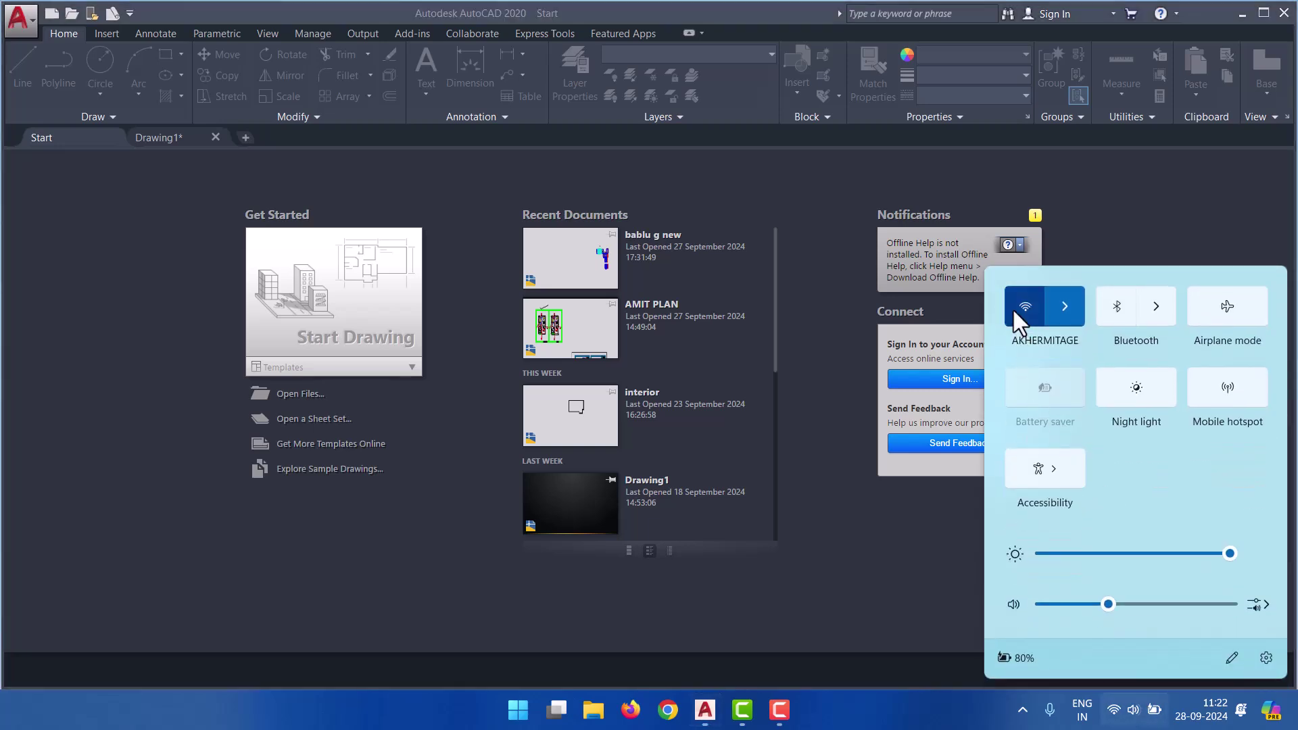
left_click(1012, 307)
left_click(247, 561)
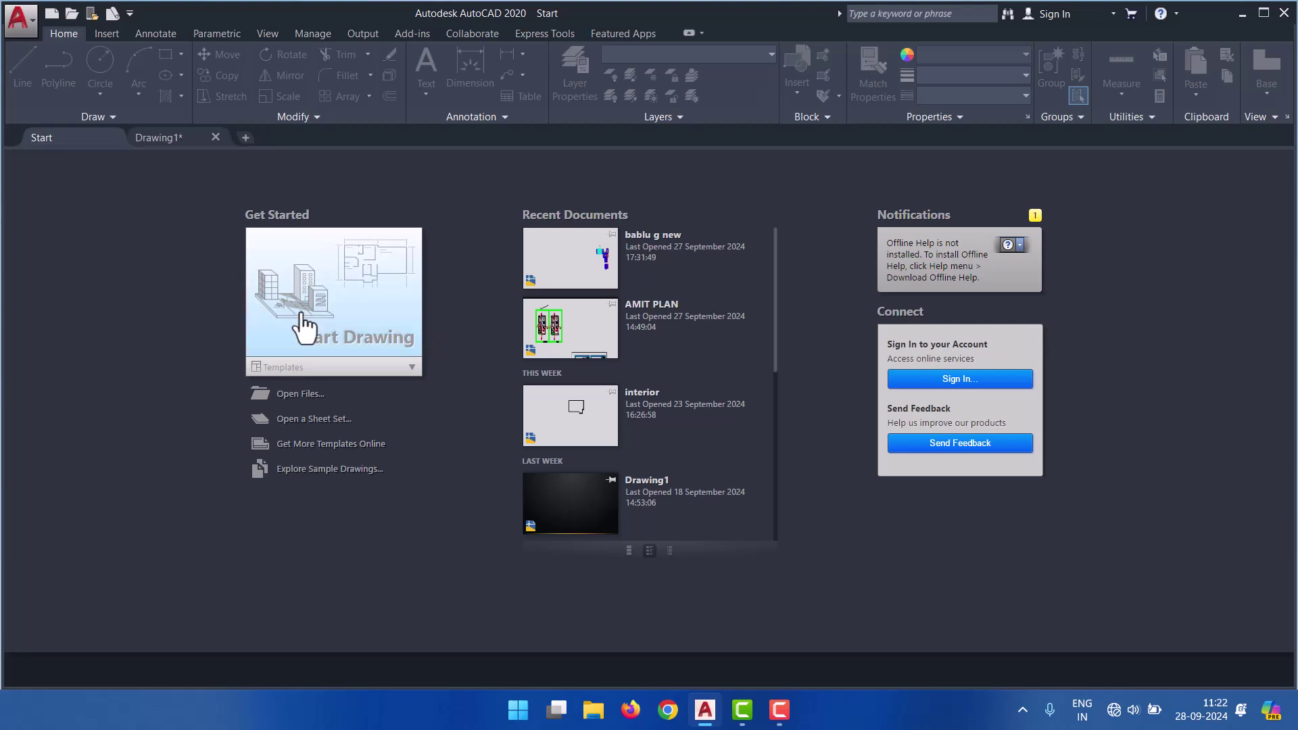
left_click(394, 379)
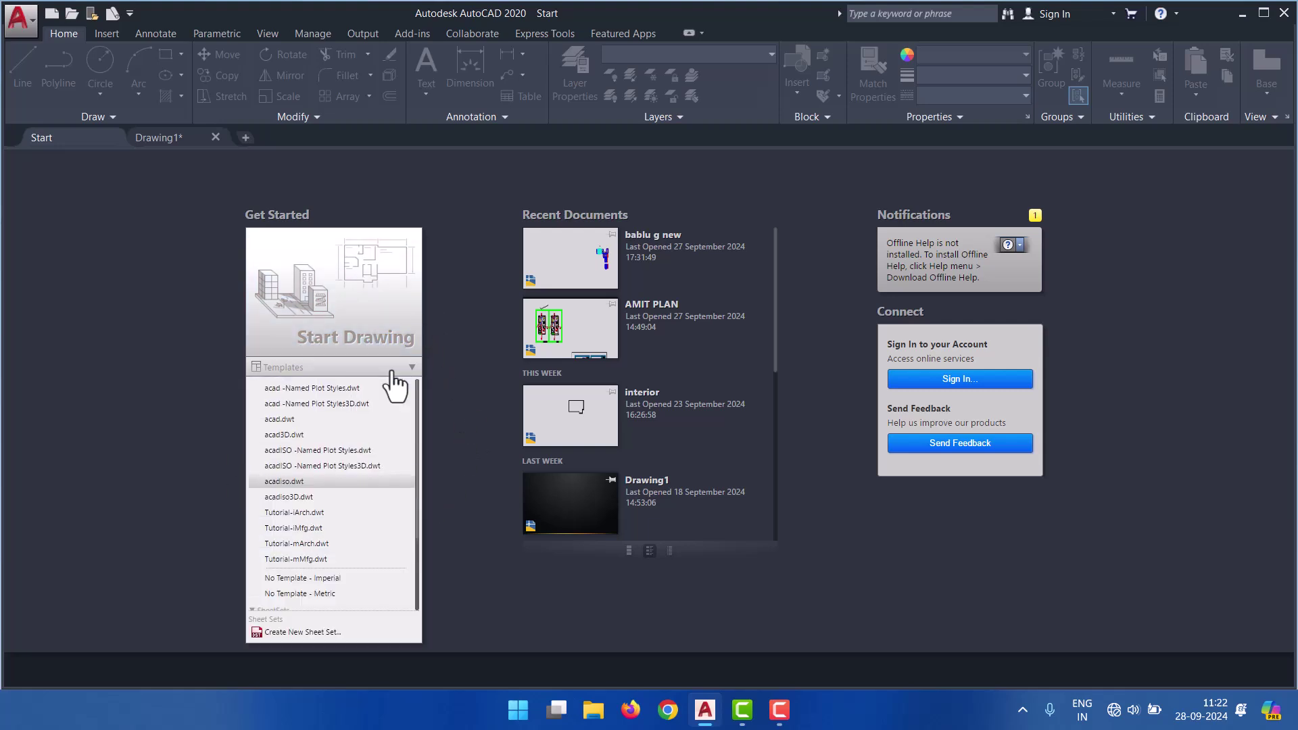
left_click(281, 632)
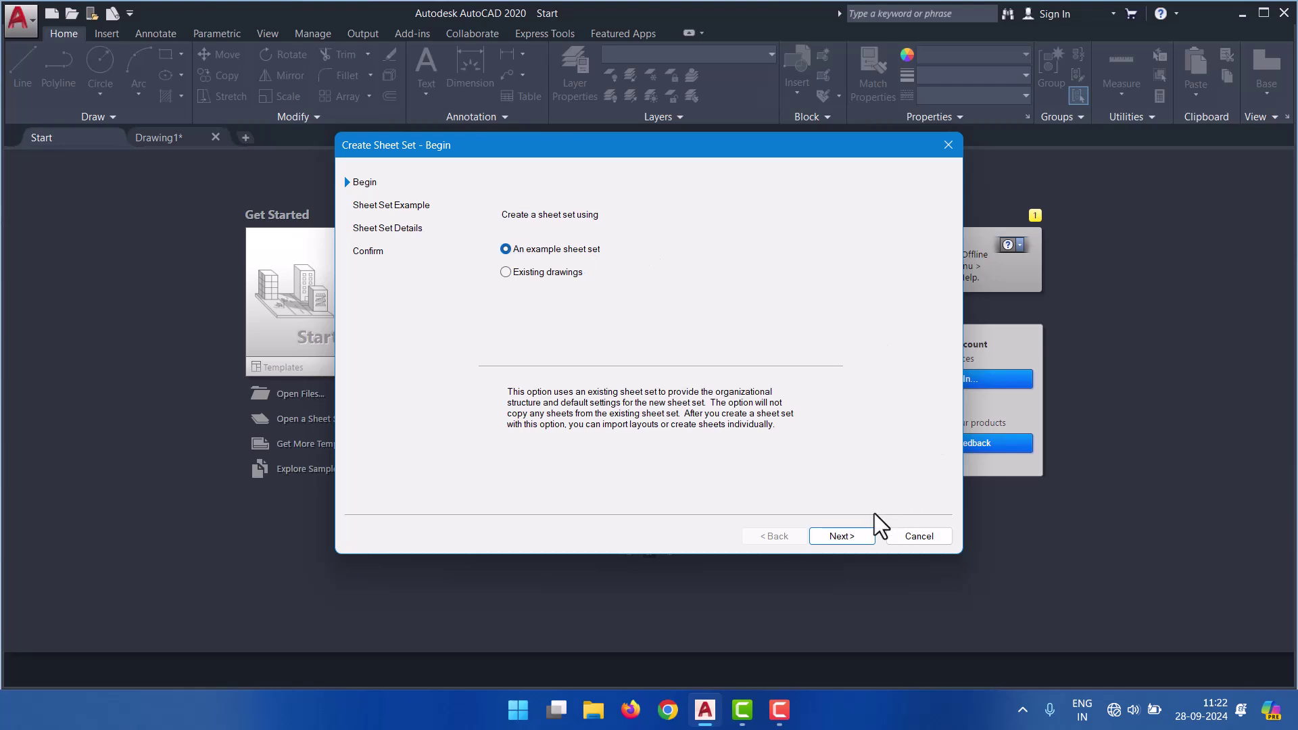
- Choose Architectural Imperial Sheet Set as the example and name the new sheet set 'ak'
left_click(847, 534)
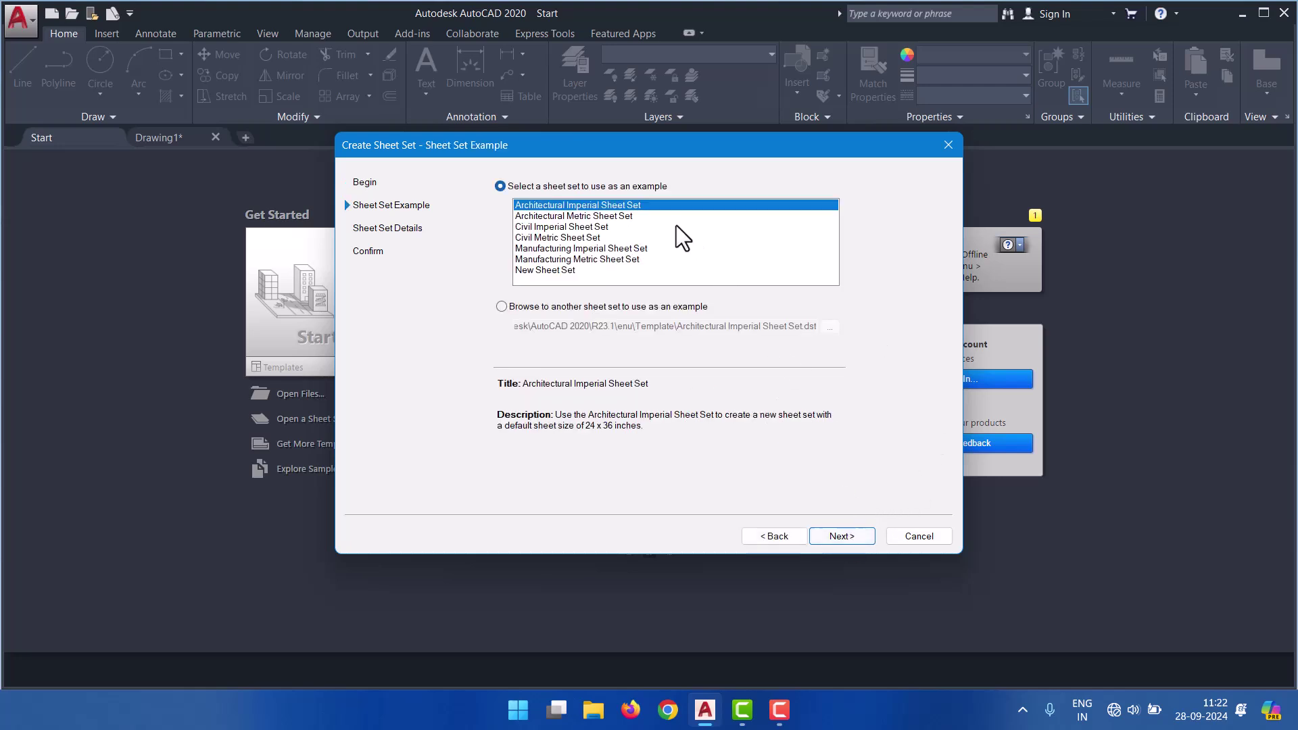
left_click(606, 220)
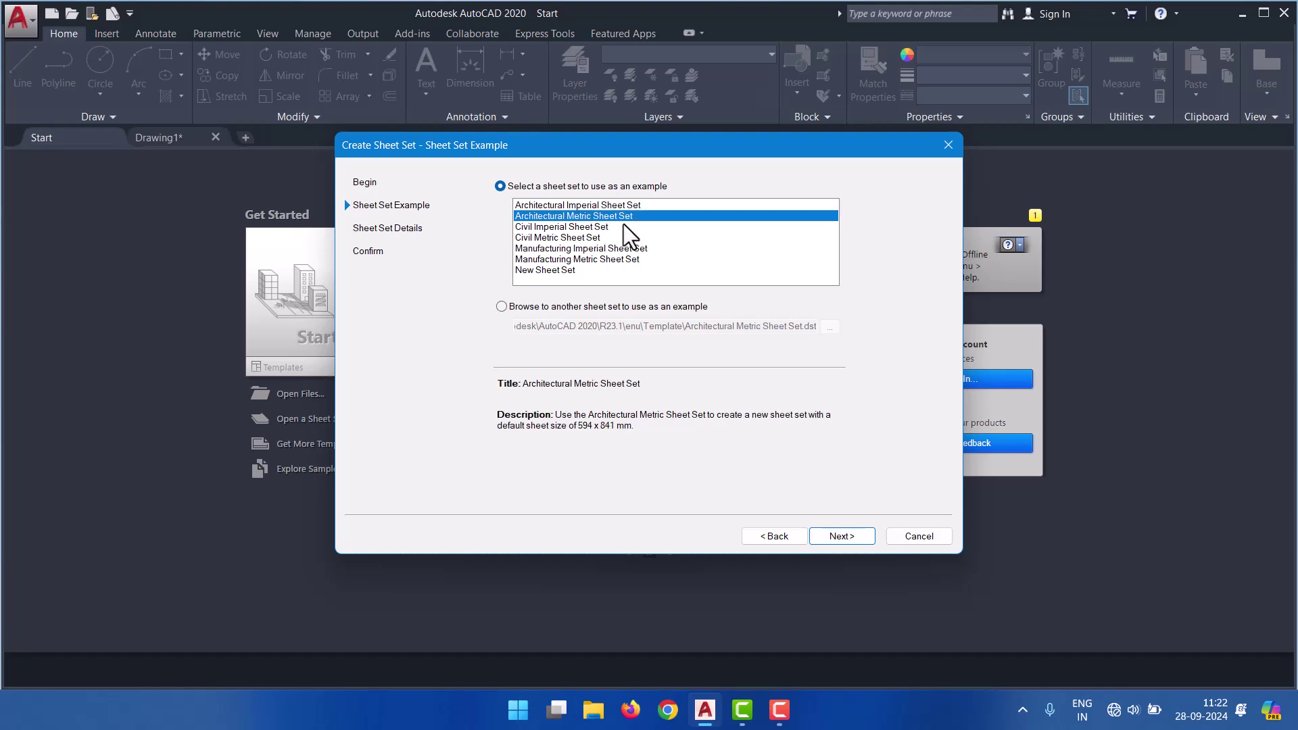
left_click(607, 230)
left_click(607, 244)
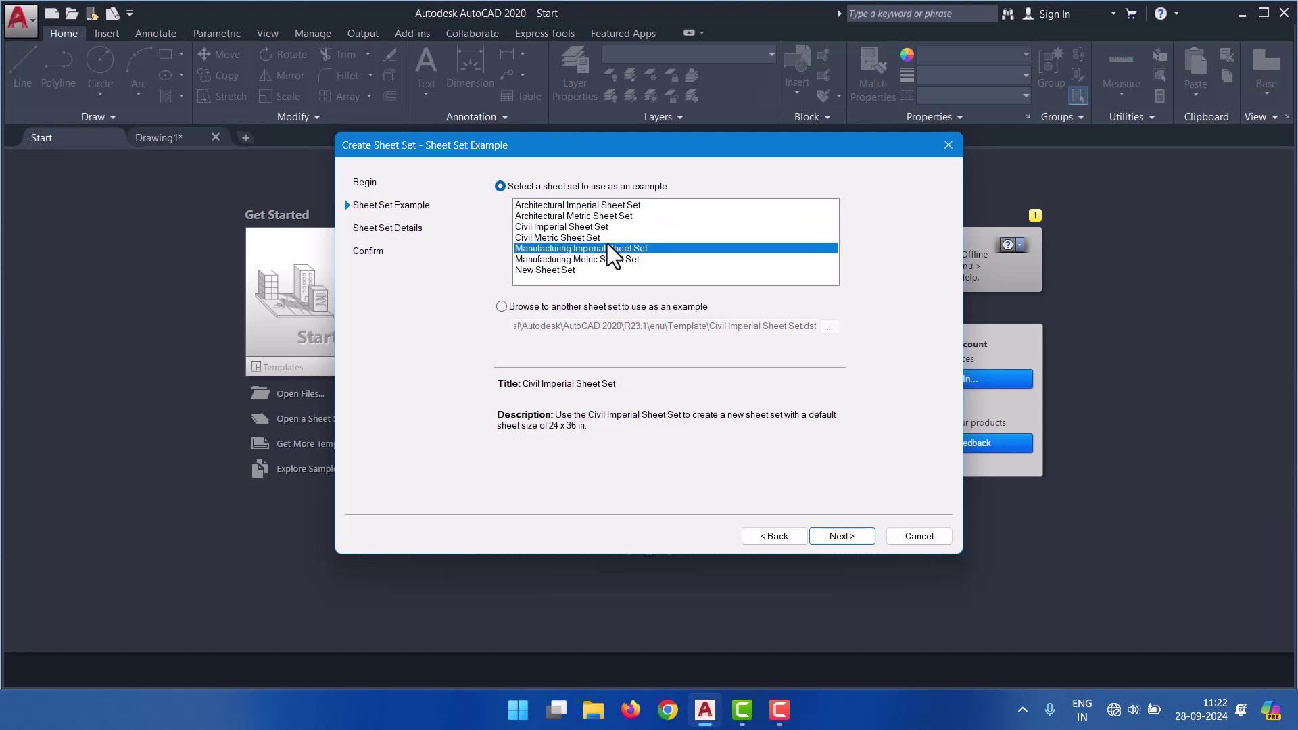
left_click(605, 205)
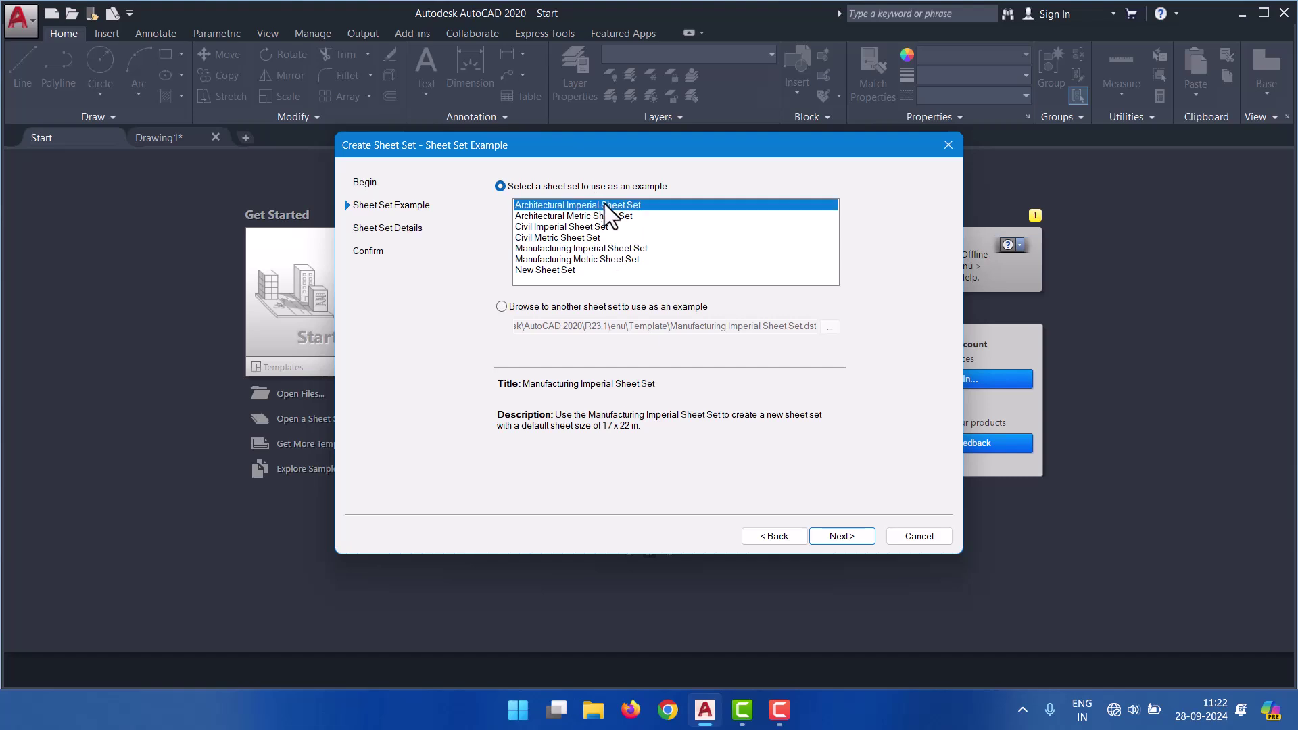
left_click(852, 540)
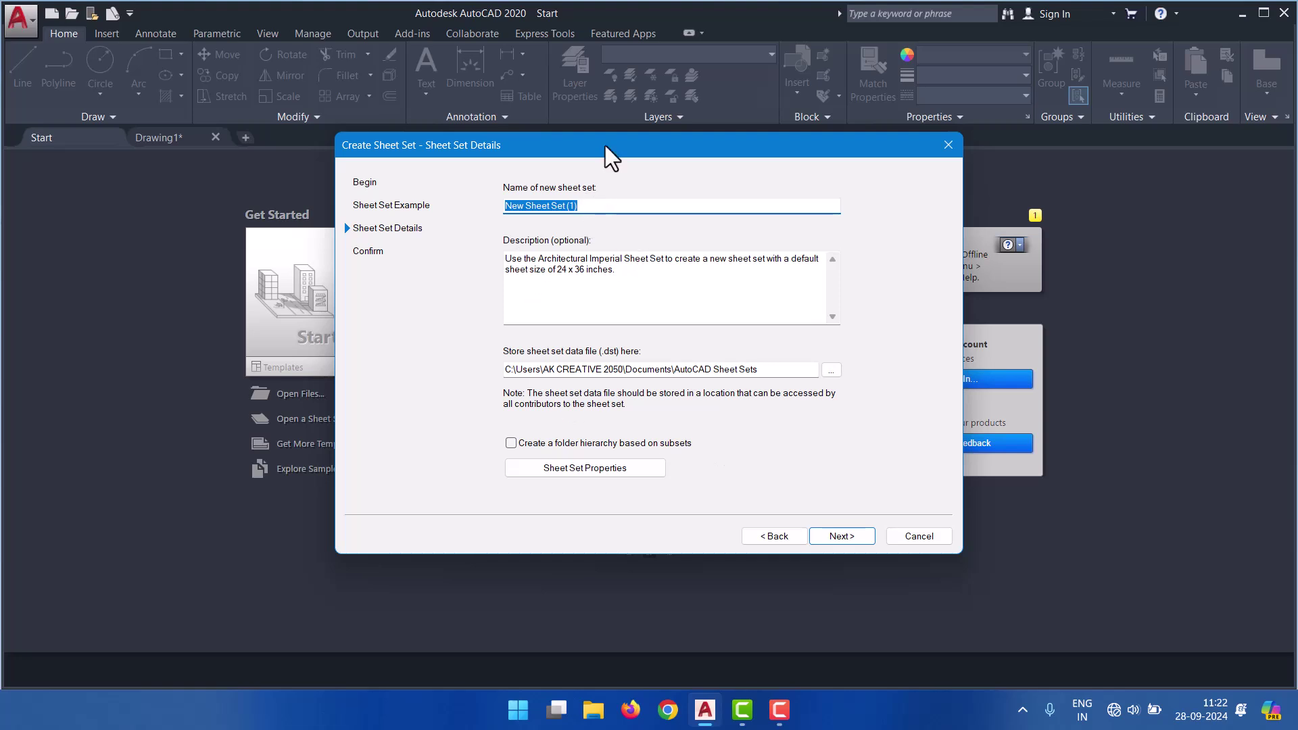
type("ak")
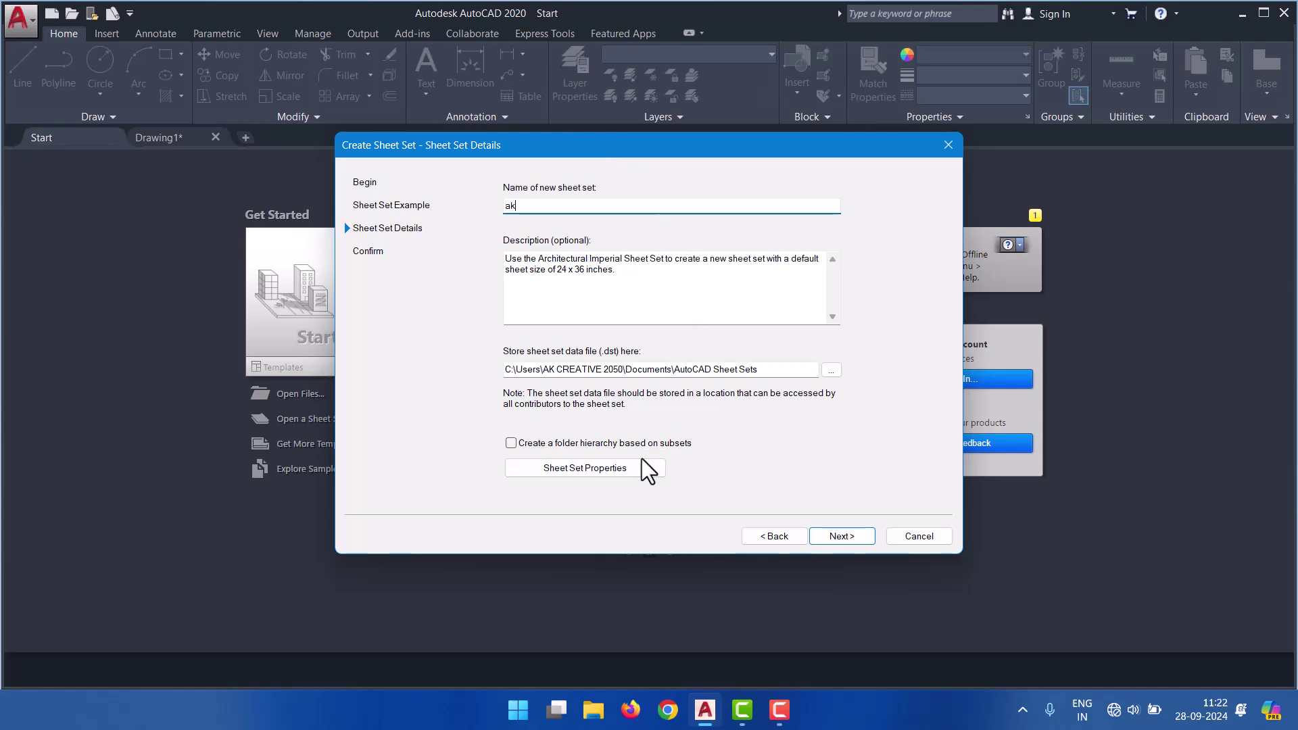
left_click(636, 467)
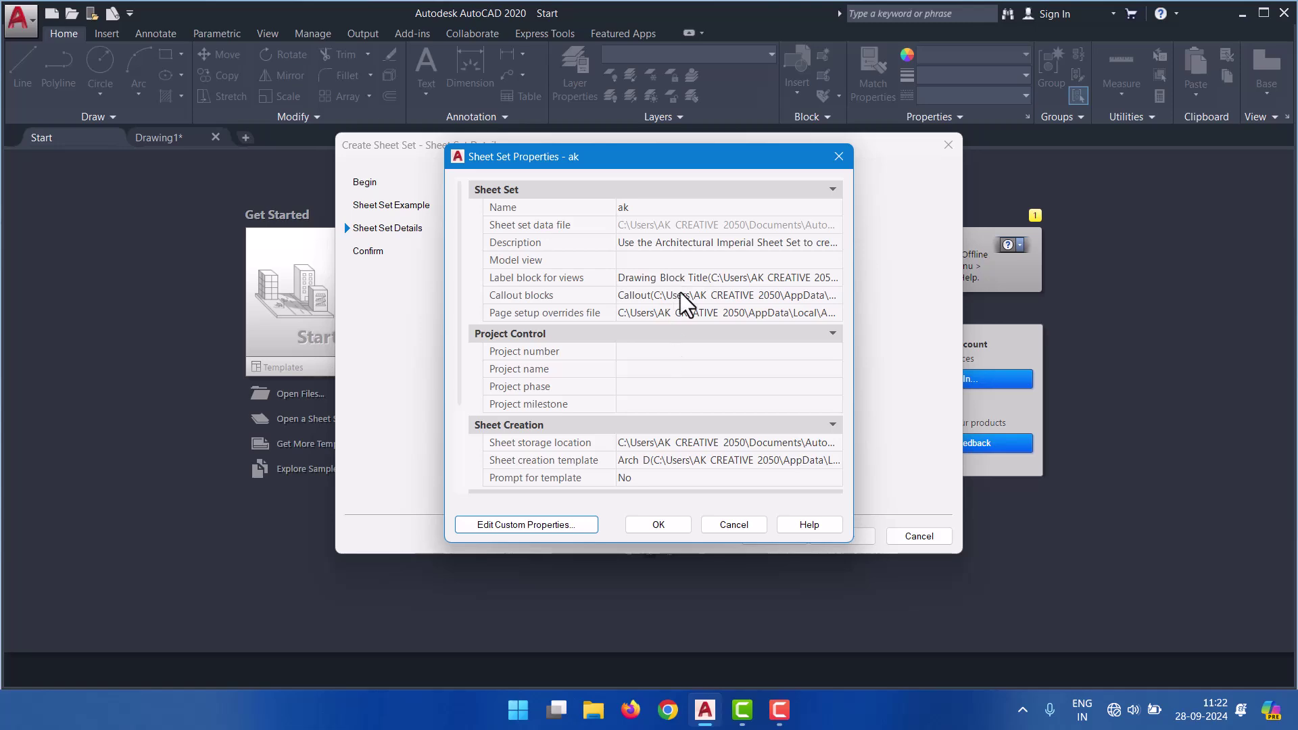
- Open Custom Properties and review the Project Name and Address entries without adding one
scroll(640, 435, "down", 1)
scroll(640, 436, "down", 2)
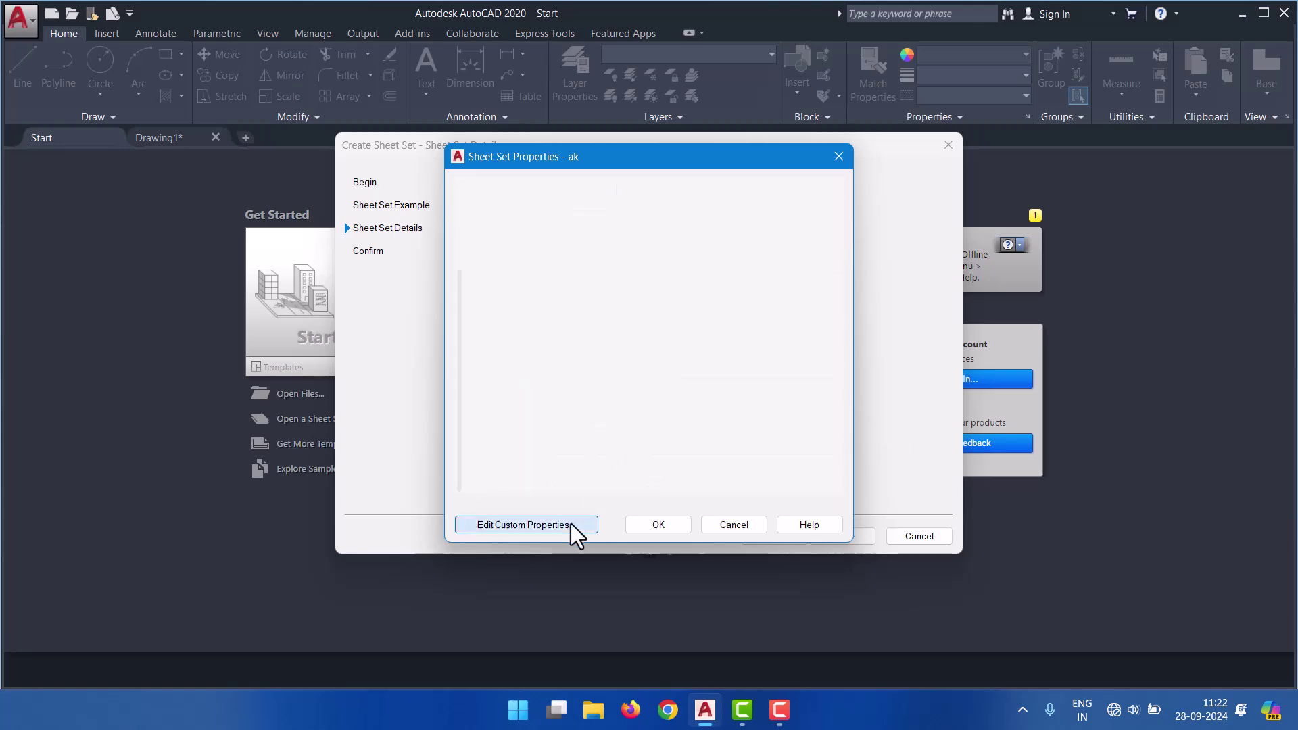
left_click(570, 524)
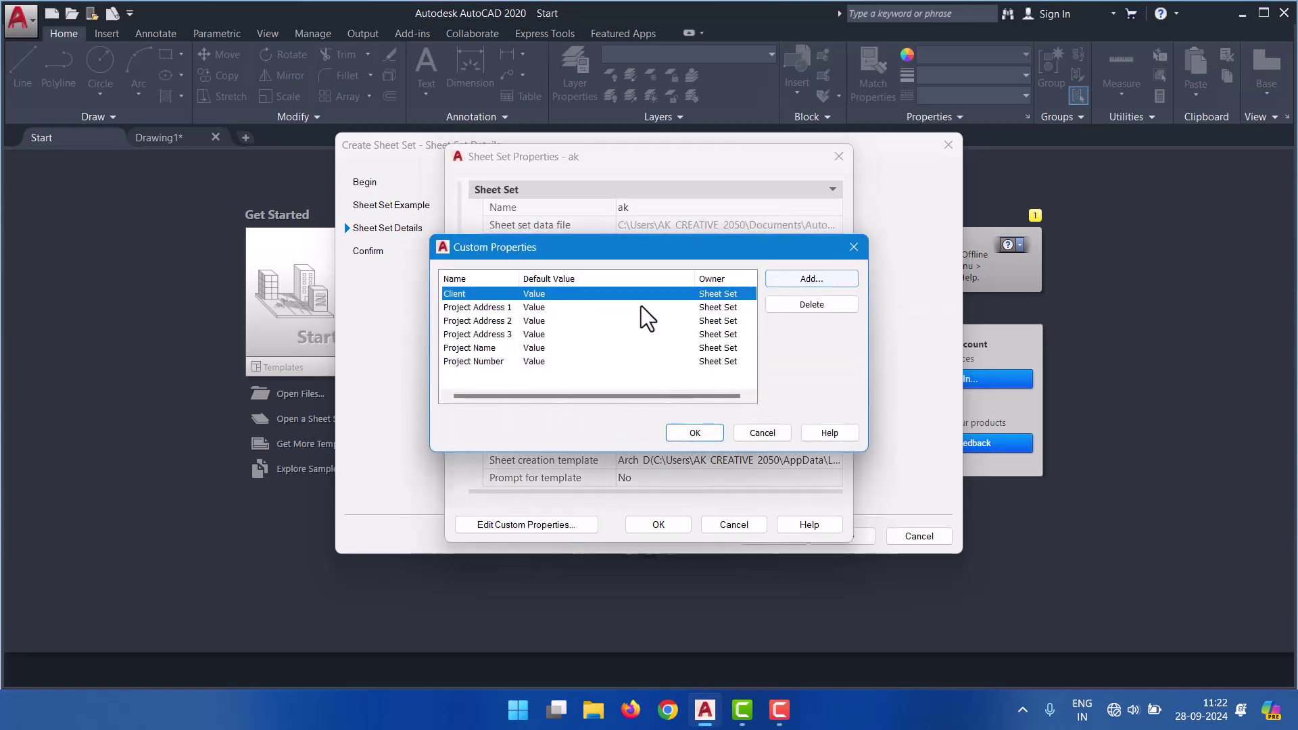
left_click(822, 282)
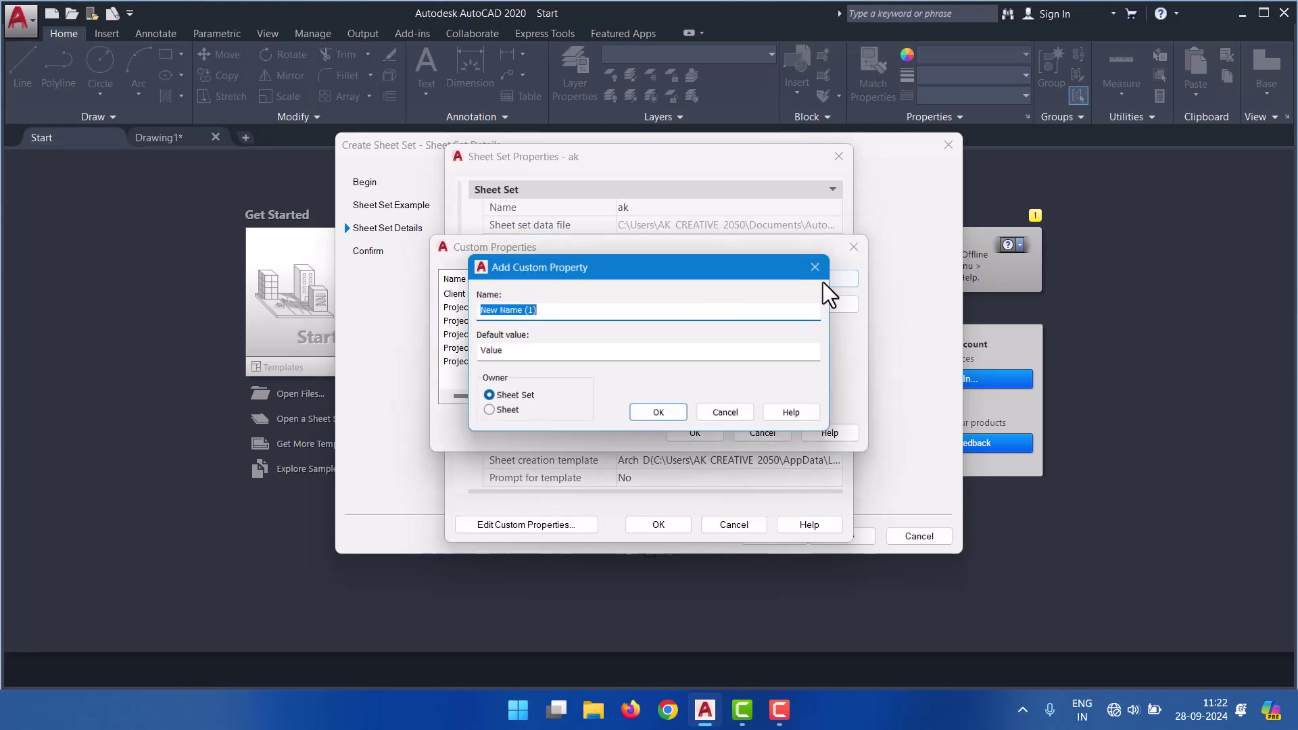
left_click(728, 414)
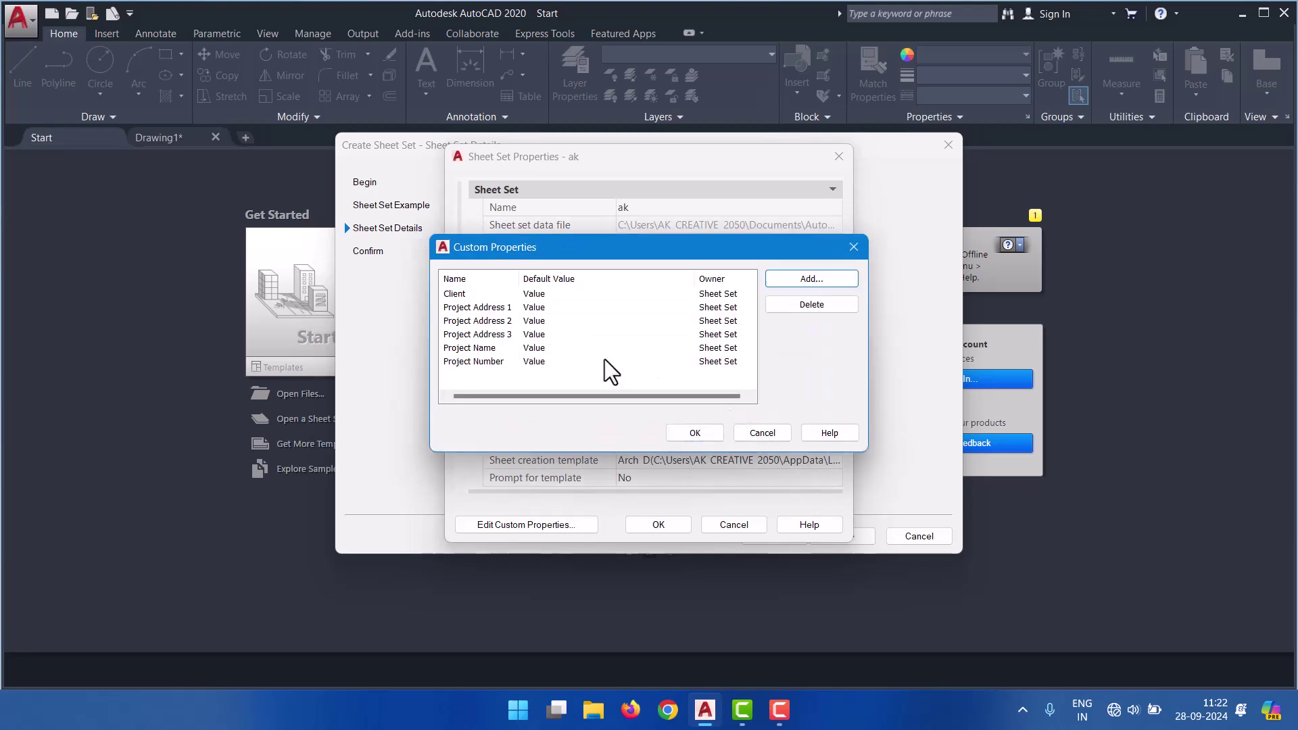
left_click(494, 315)
left_click(501, 307)
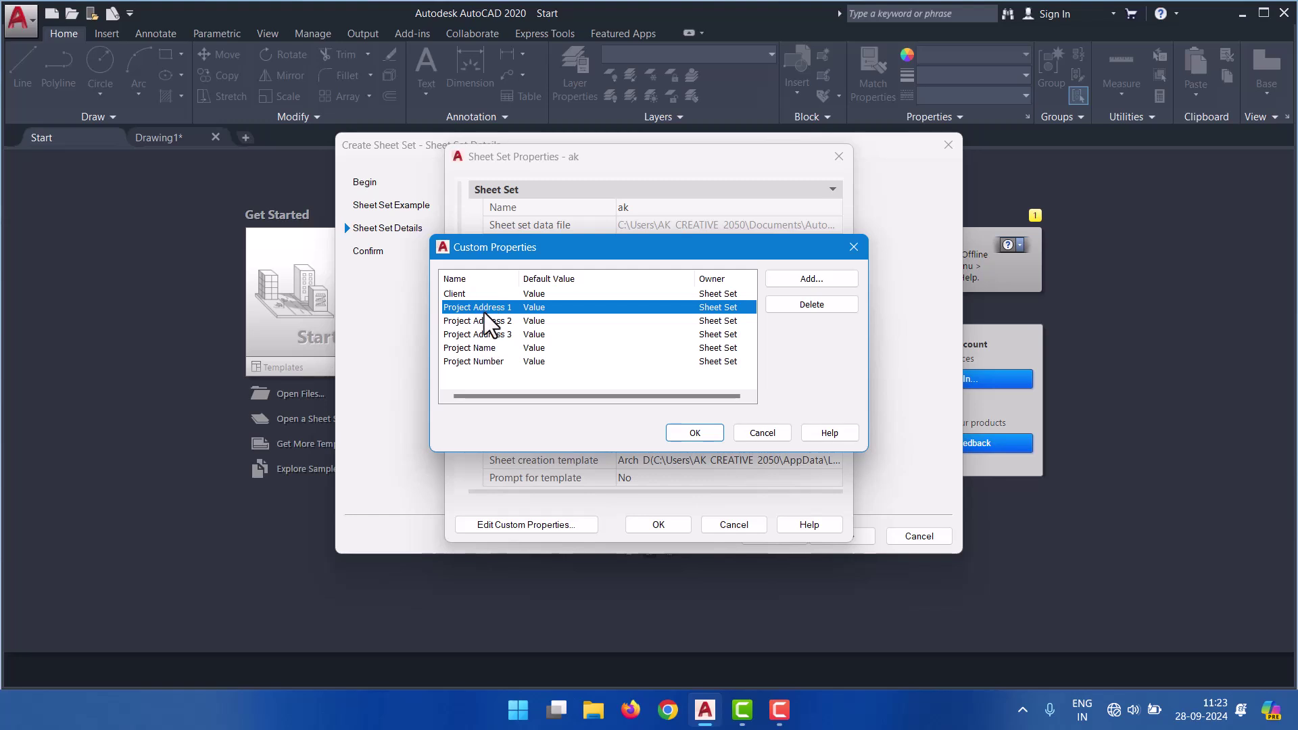
left_click(484, 349)
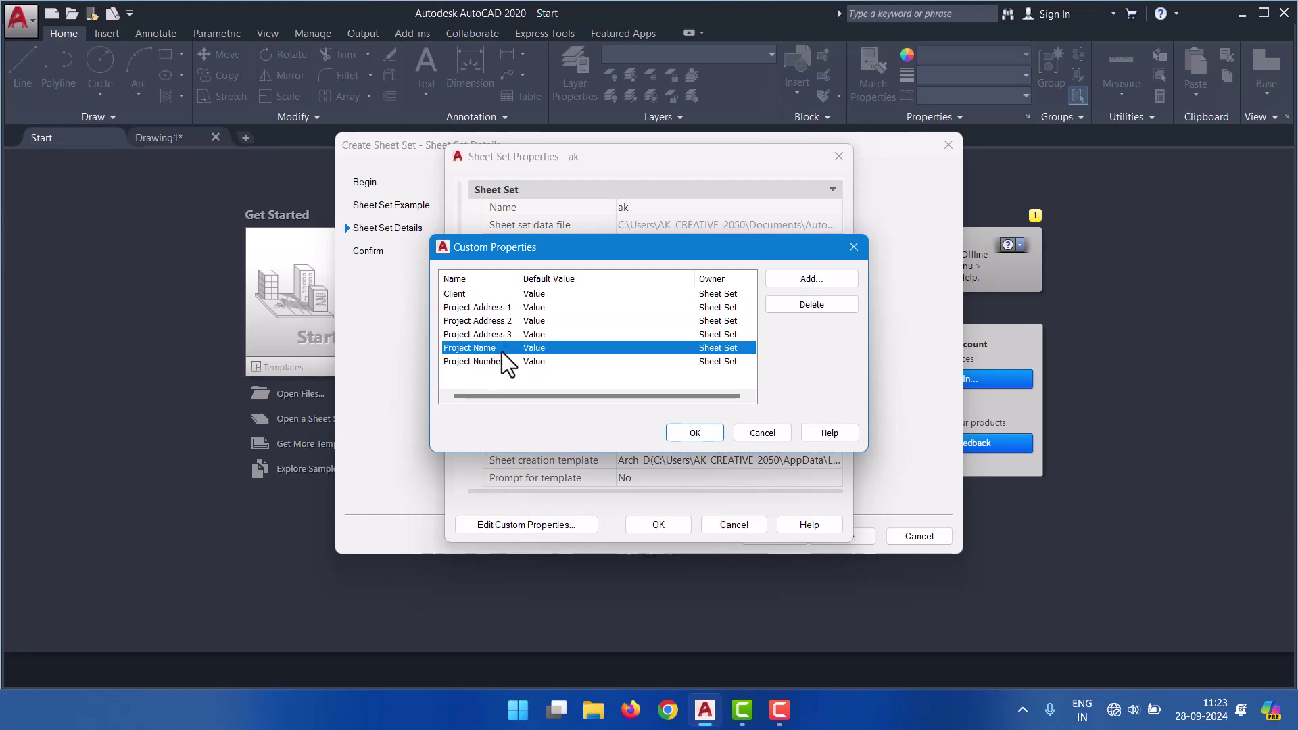
- Close Custom Properties unchanged and accept the Sheet Set Properties for 'ak'
left_click(838, 277)
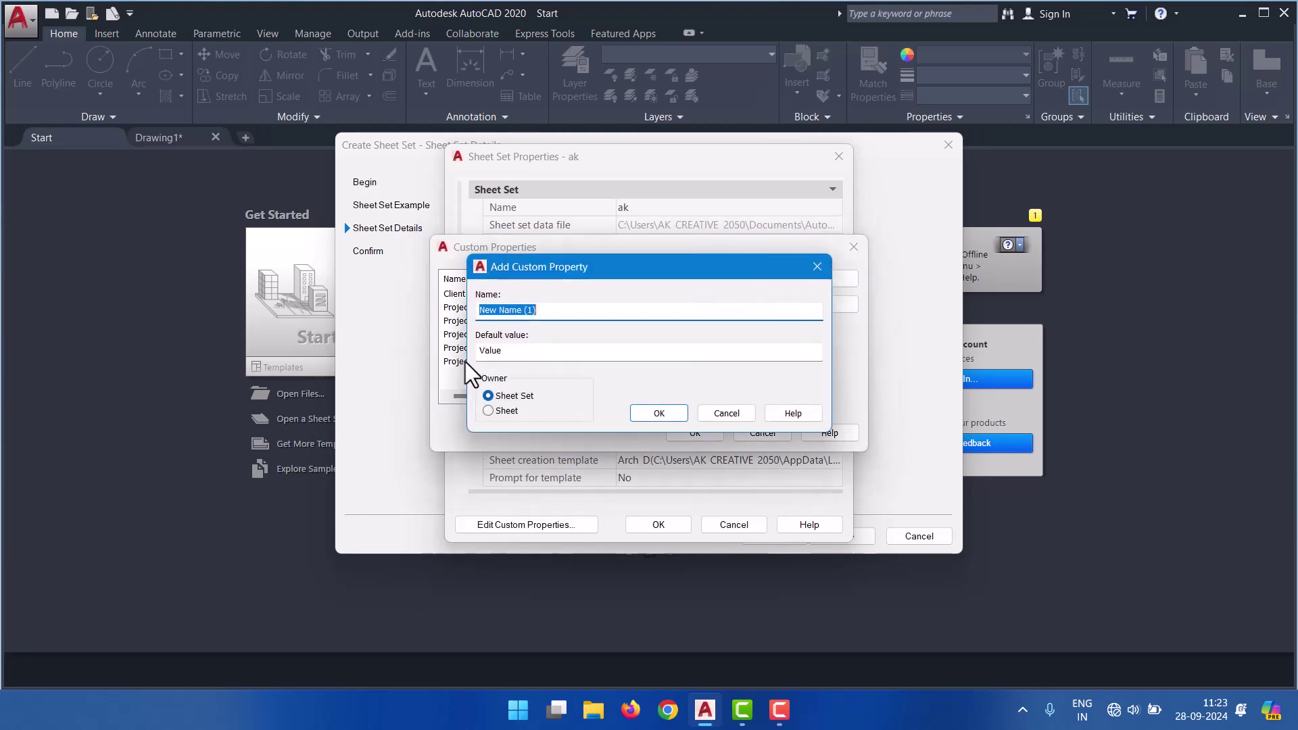
left_click(717, 414)
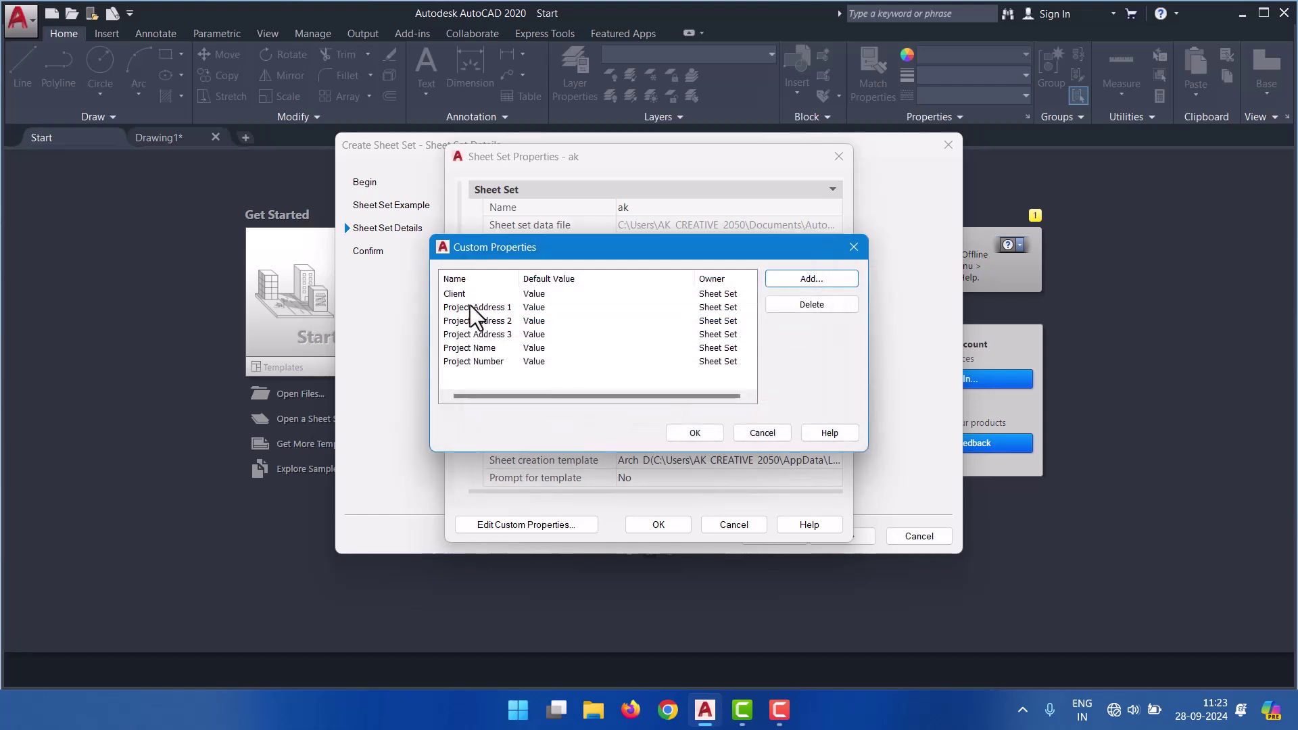
left_click(588, 320)
left_click(801, 281)
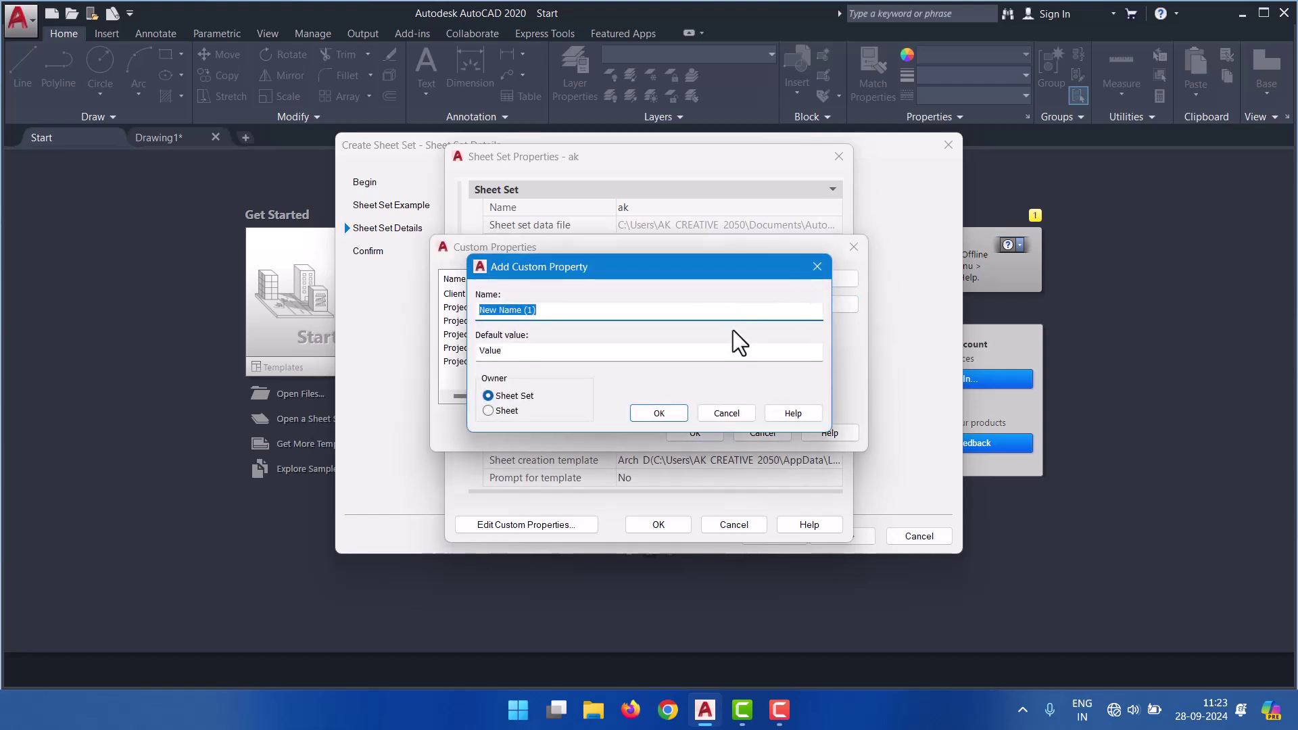
left_click(707, 420)
left_click(751, 432)
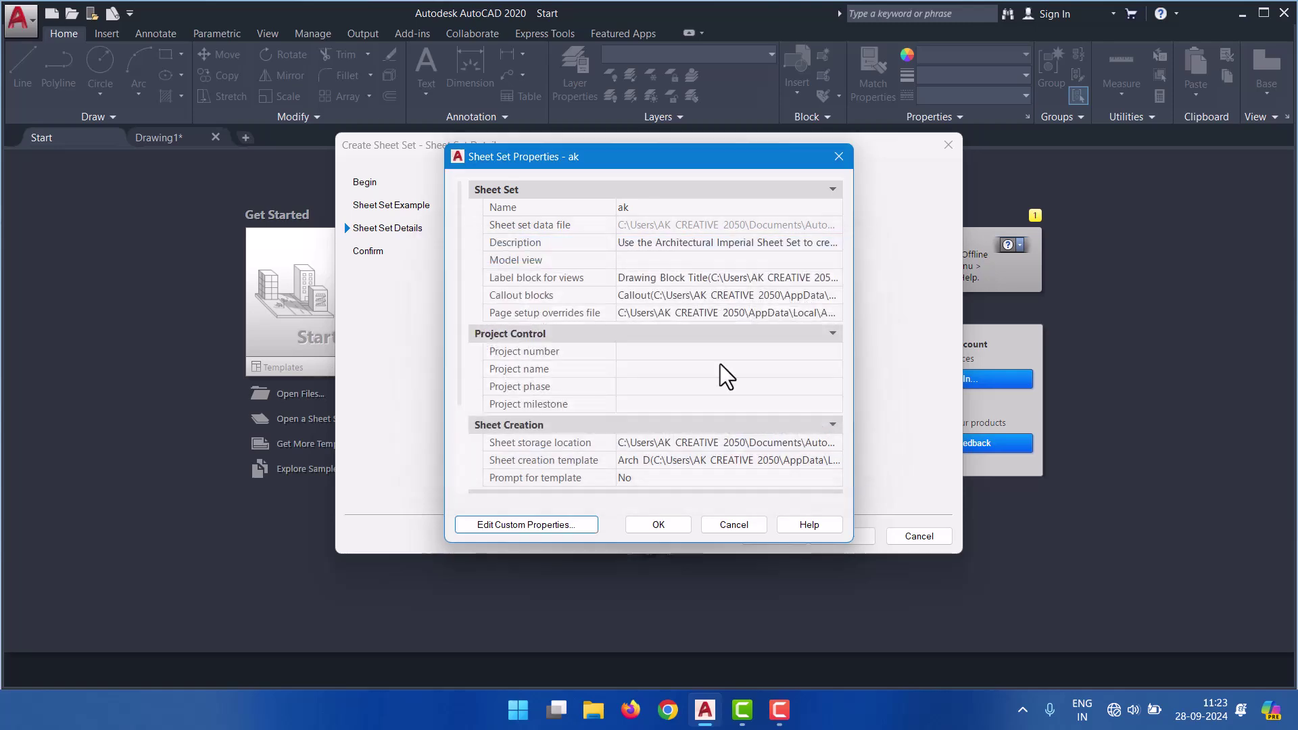
left_click(659, 524)
- Review the Confirm page listing the 'ak' subsets and finish the sheet set
left_click(857, 537)
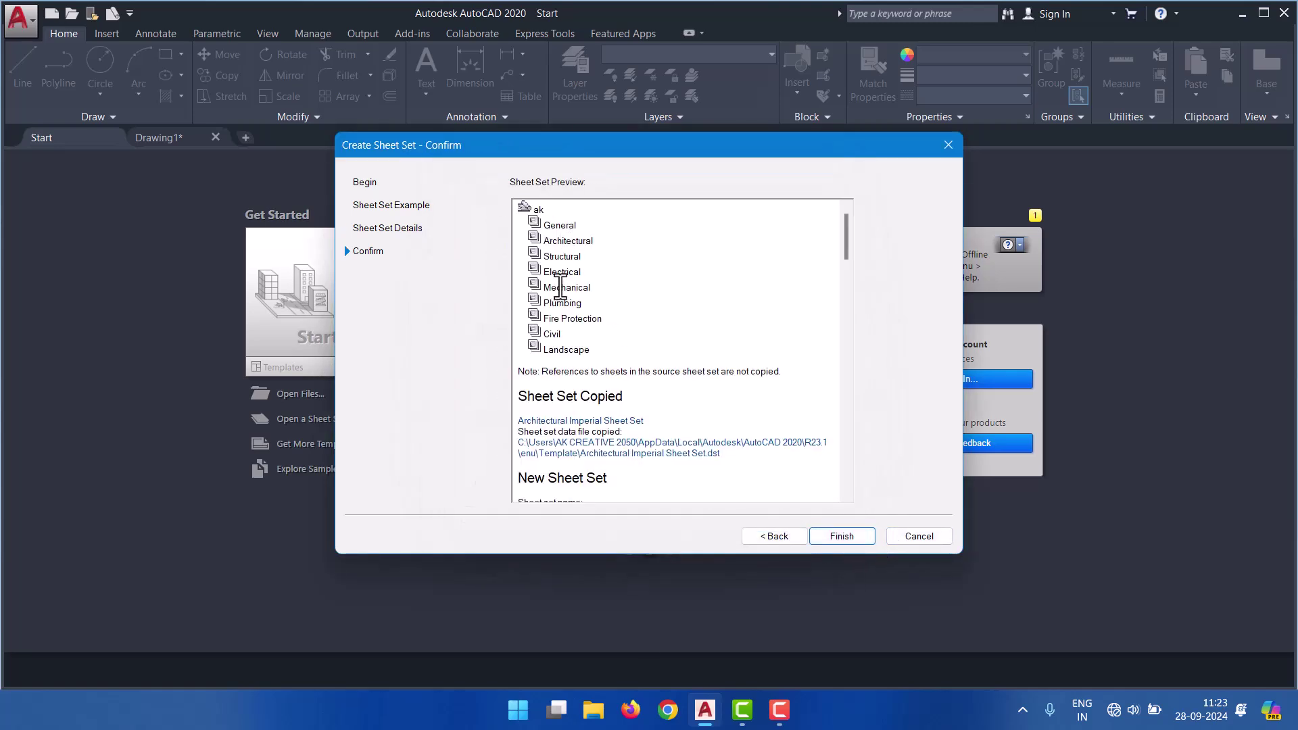
scroll(568, 310, "down", 3)
scroll(565, 317, "down", 2)
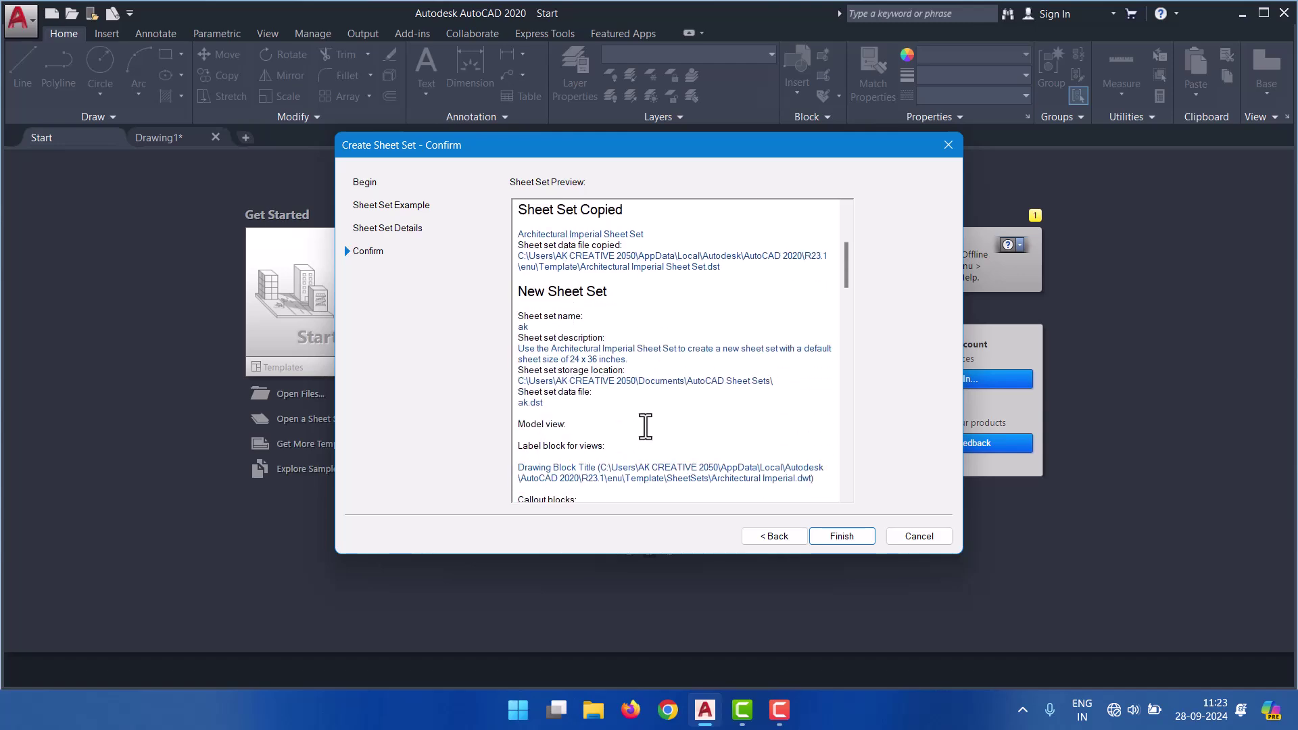
scroll(642, 433, "down", 3)
left_click(858, 541)
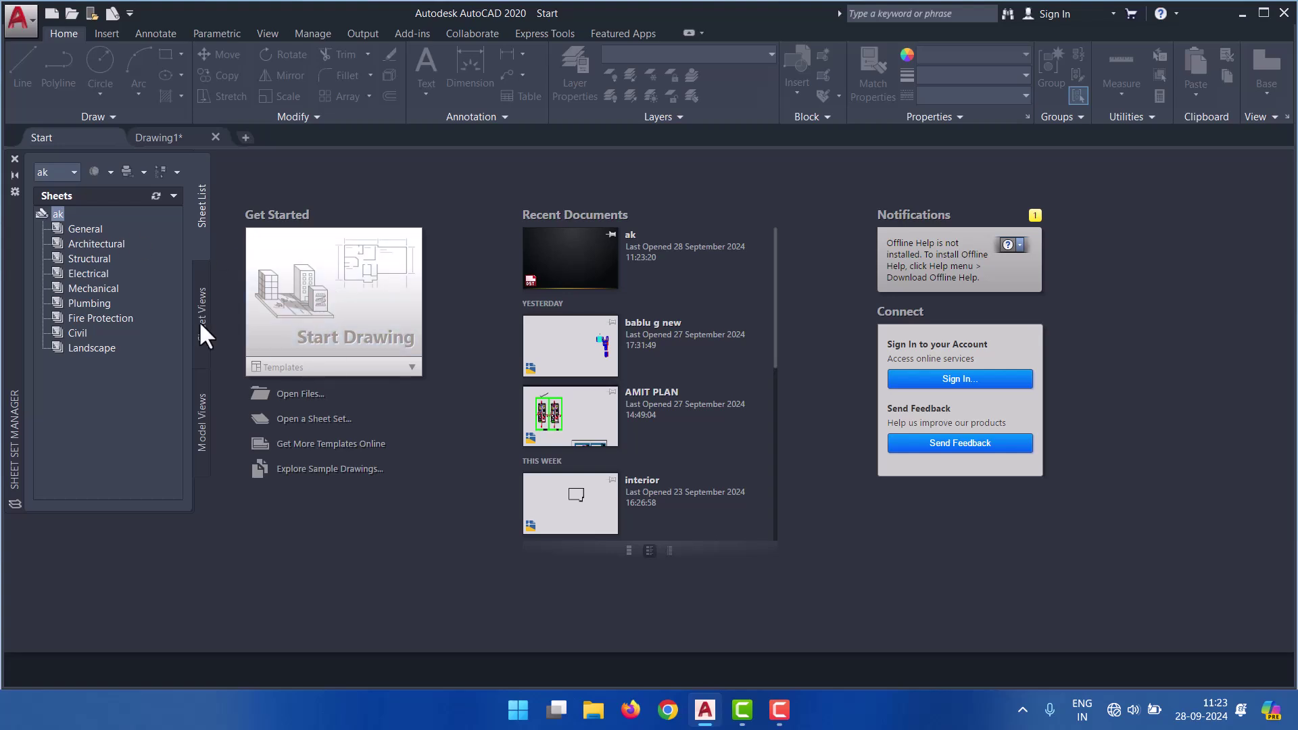
- Close the template list and the Sheet Set Manager panel
left_click(361, 369)
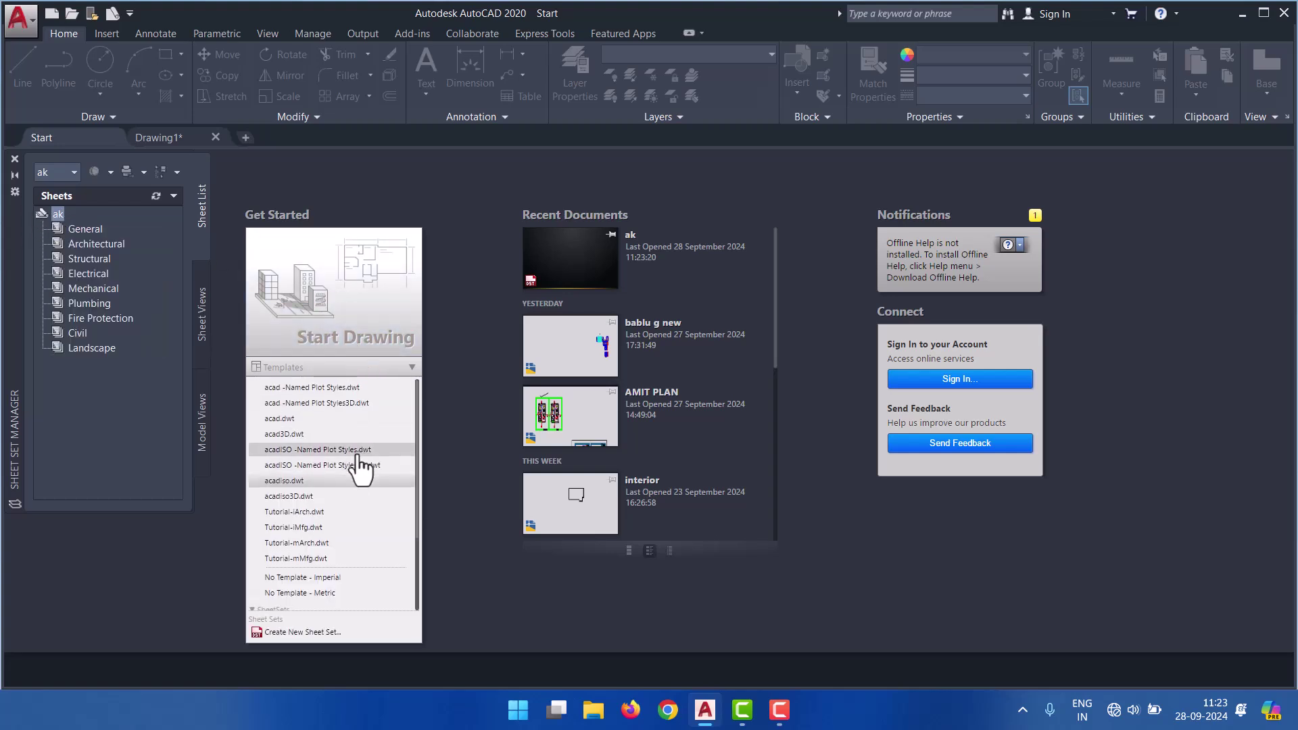
scroll(360, 466, "down", 3)
scroll(357, 500, "down", 2)
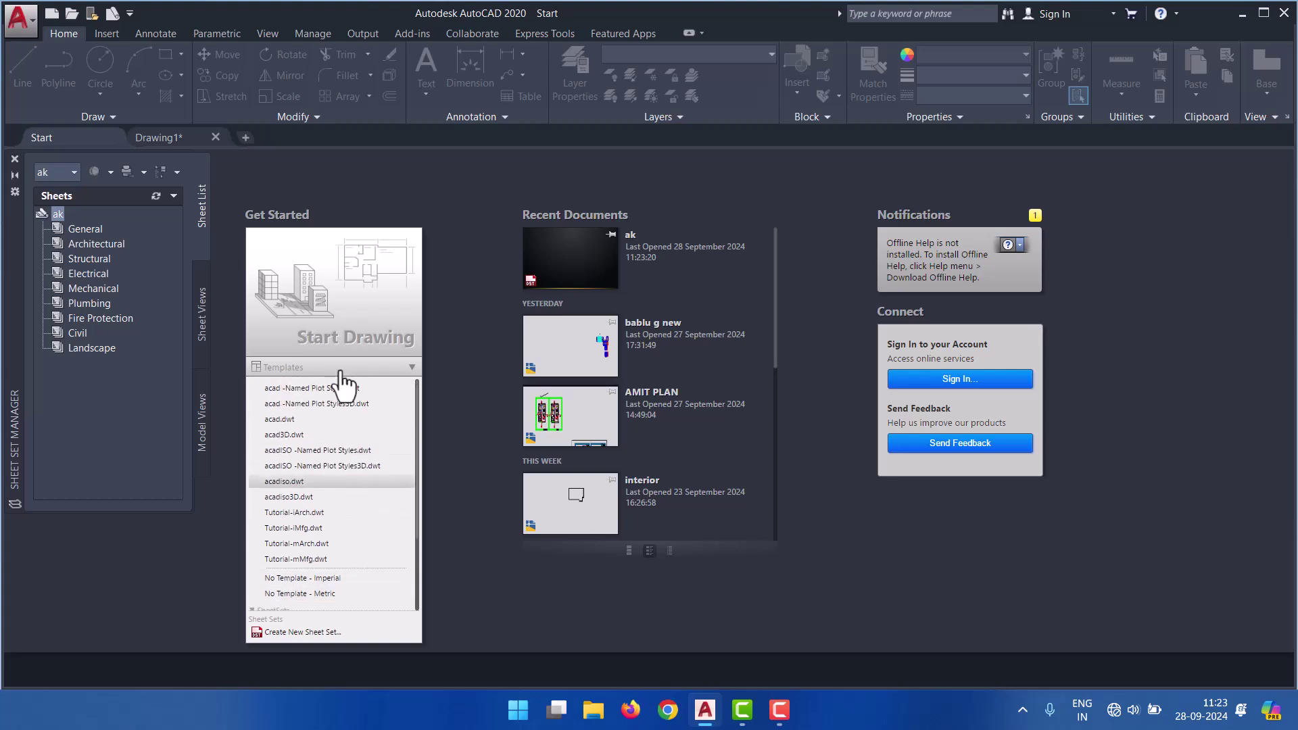
left_click(28, 152)
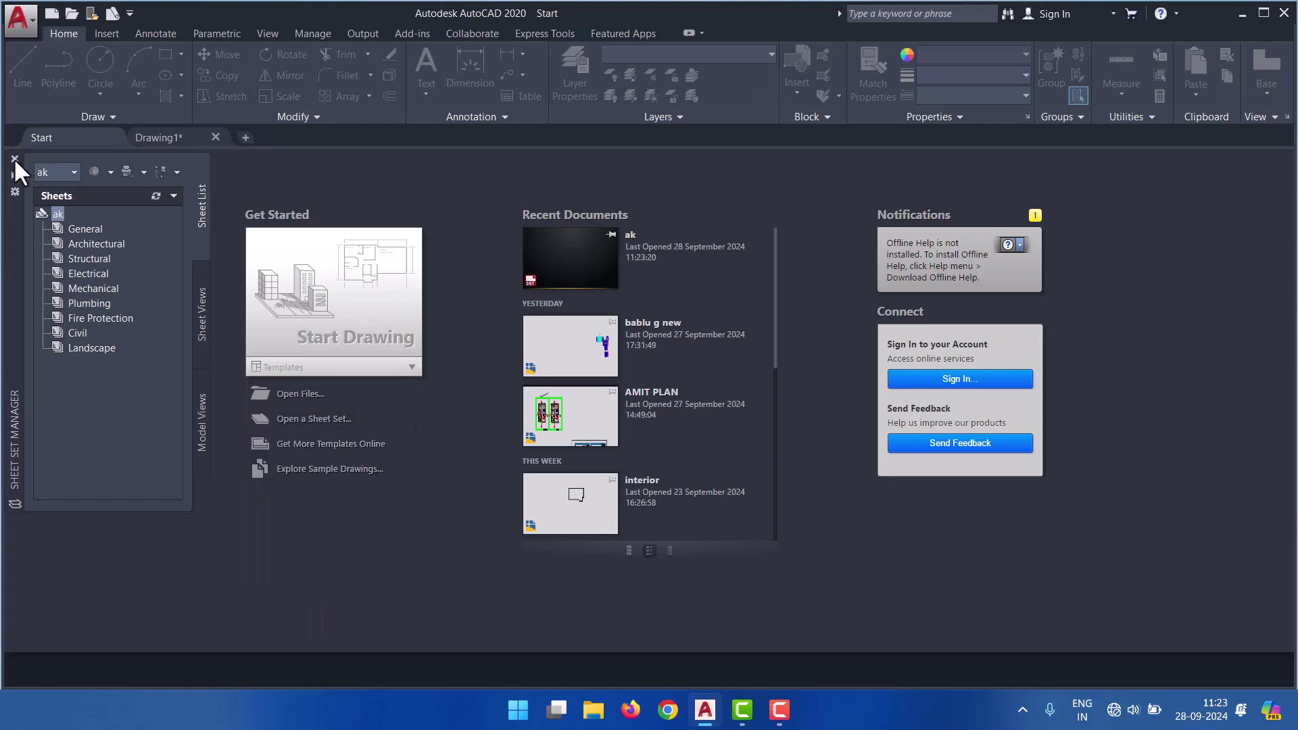
left_click(14, 159)
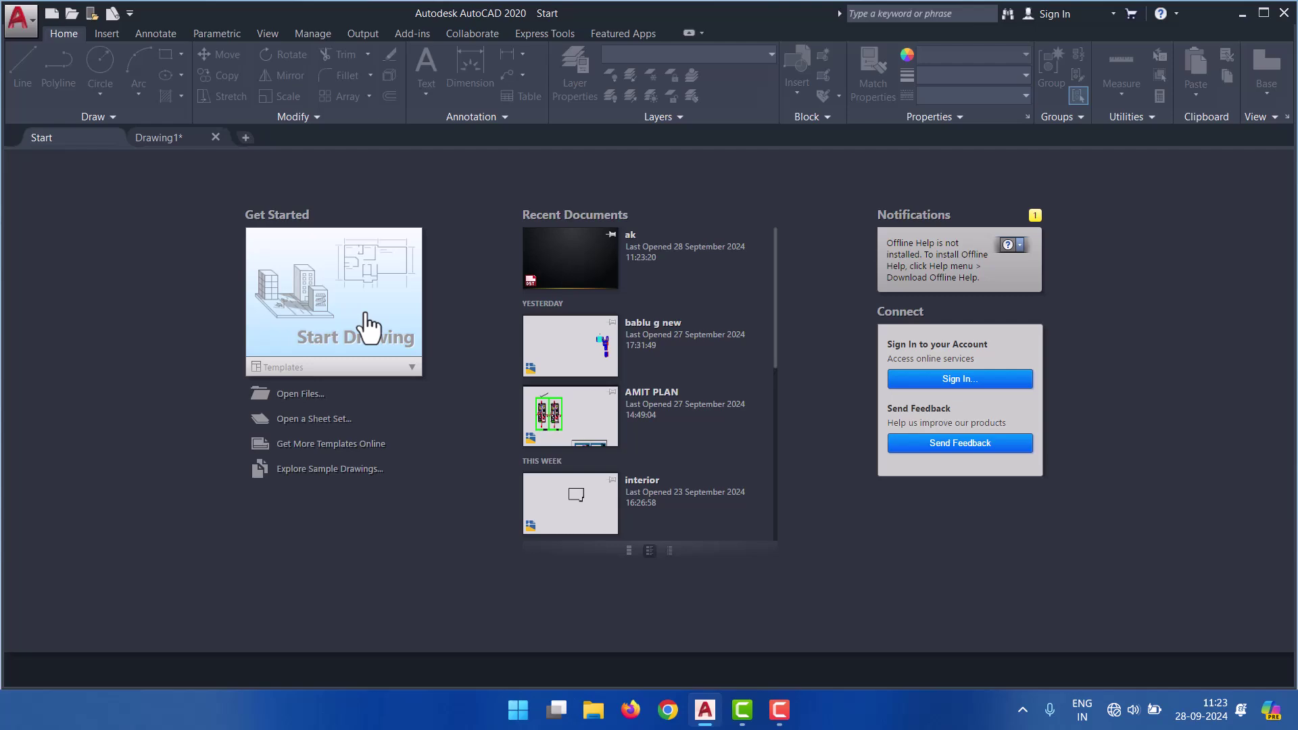
- Start a new blank Drawing2 and turn its grid off with F7
left_click(185, 137)
middle_click_drag(695, 298, 622, 323)
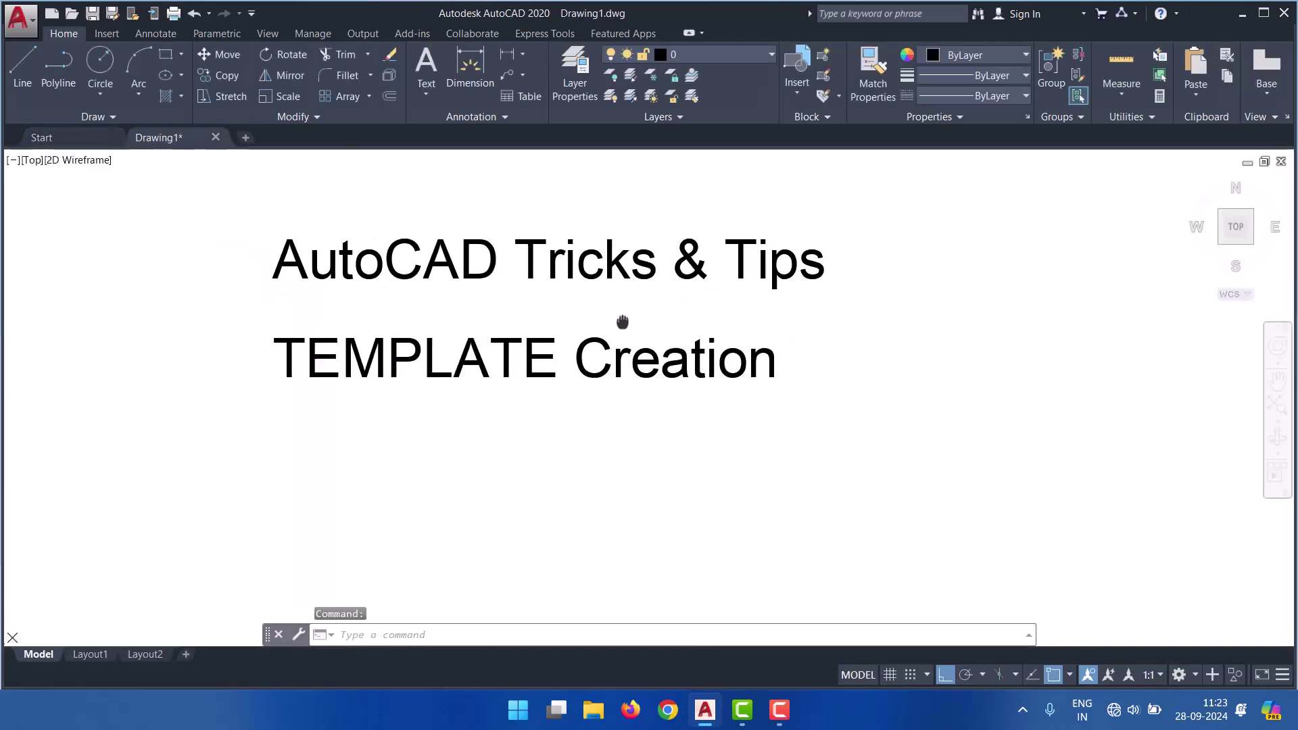
left_click(245, 137)
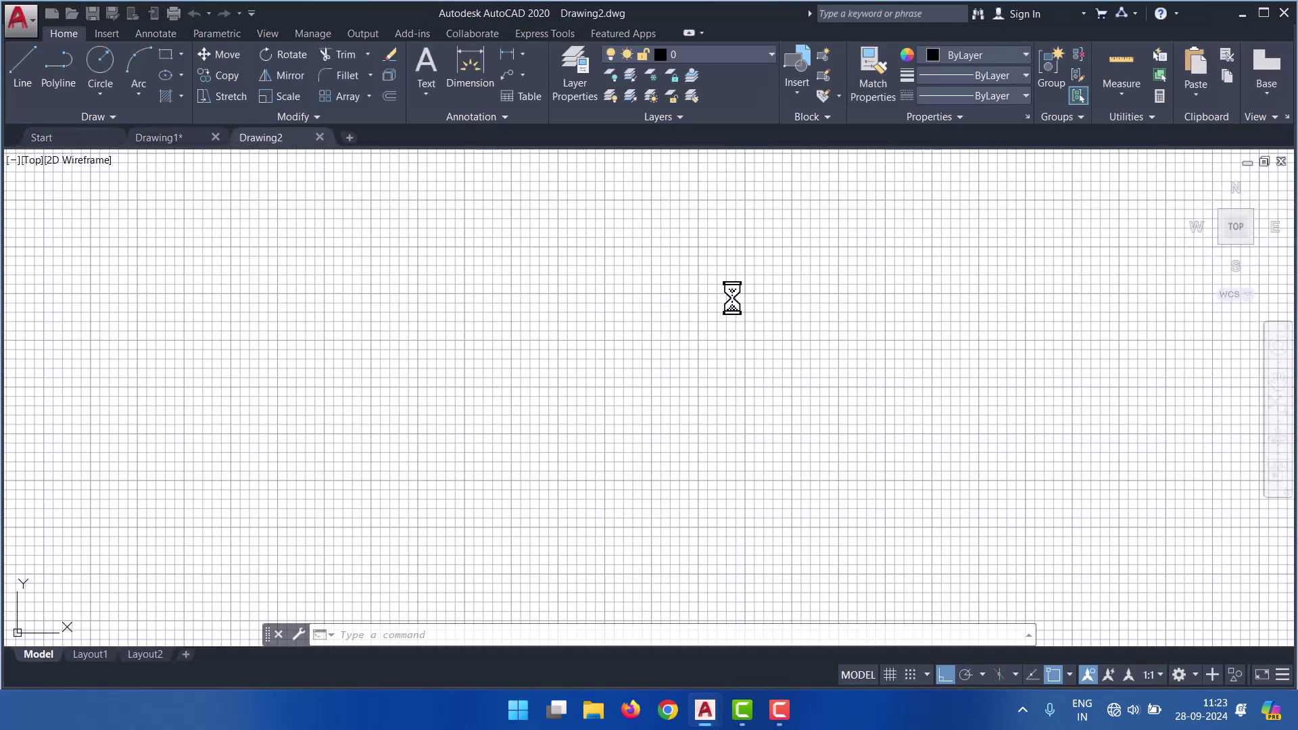
left_click(687, 286)
left_click(830, 339)
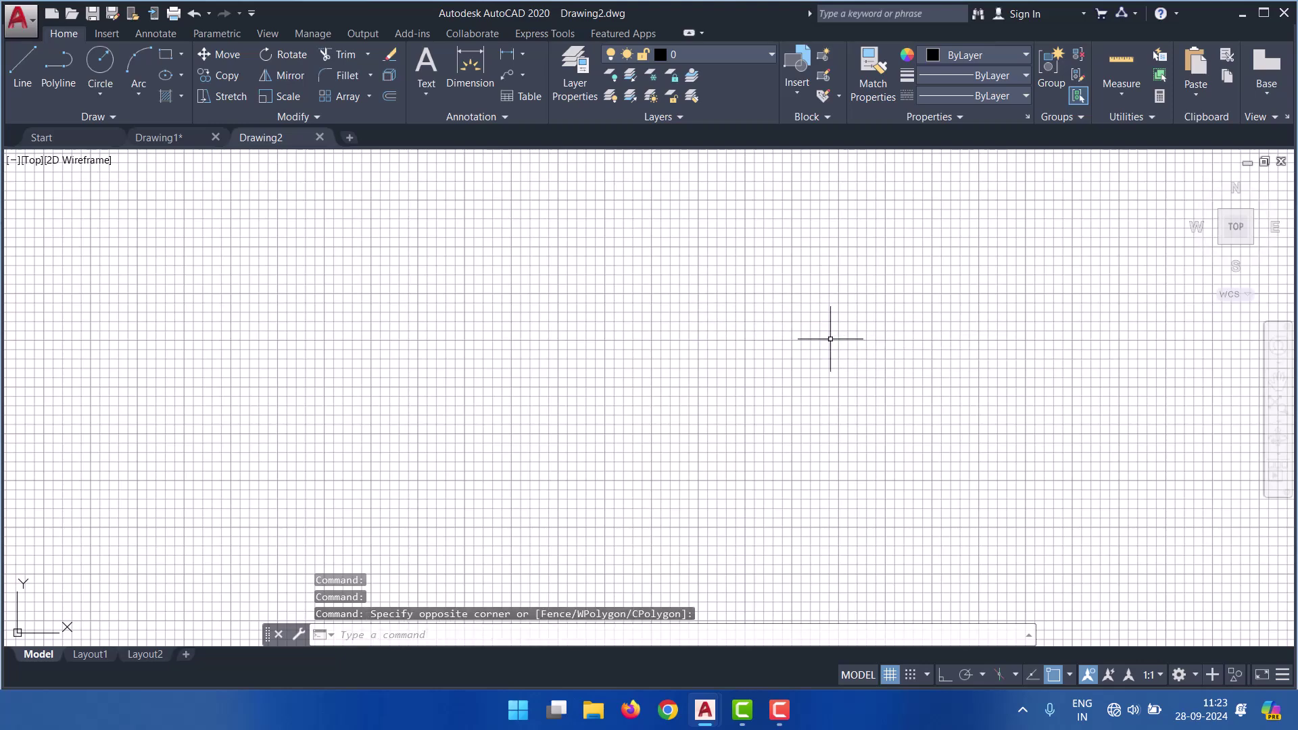
key("F7")
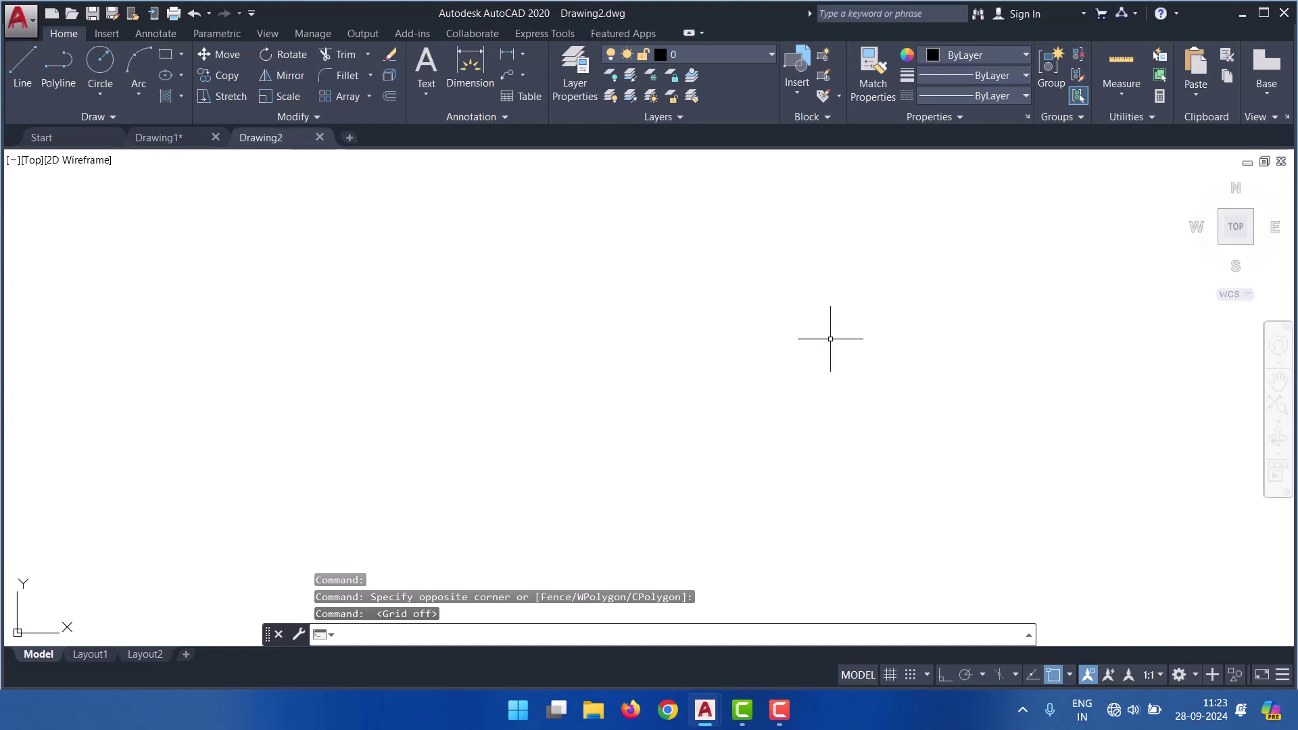
- Create two new layers coloured red (10) and purple (191) in Layer Properties
type("la")
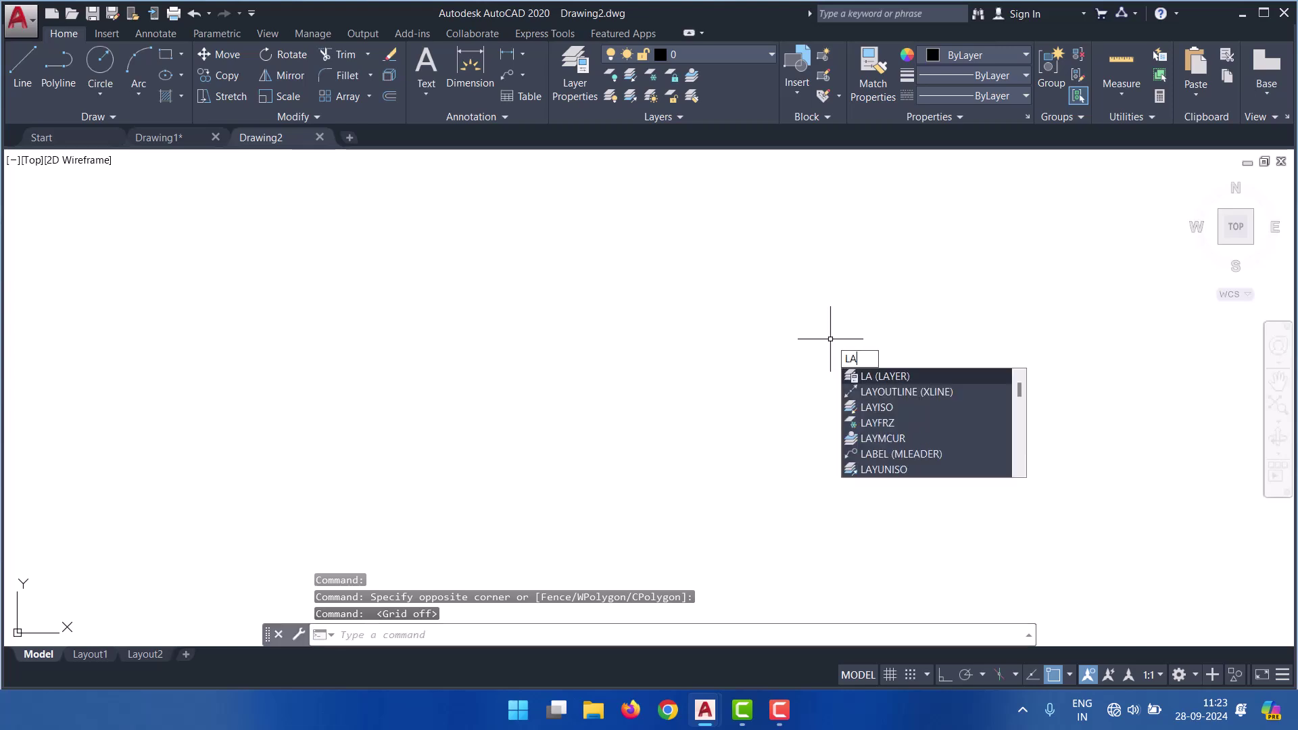
key("Return")
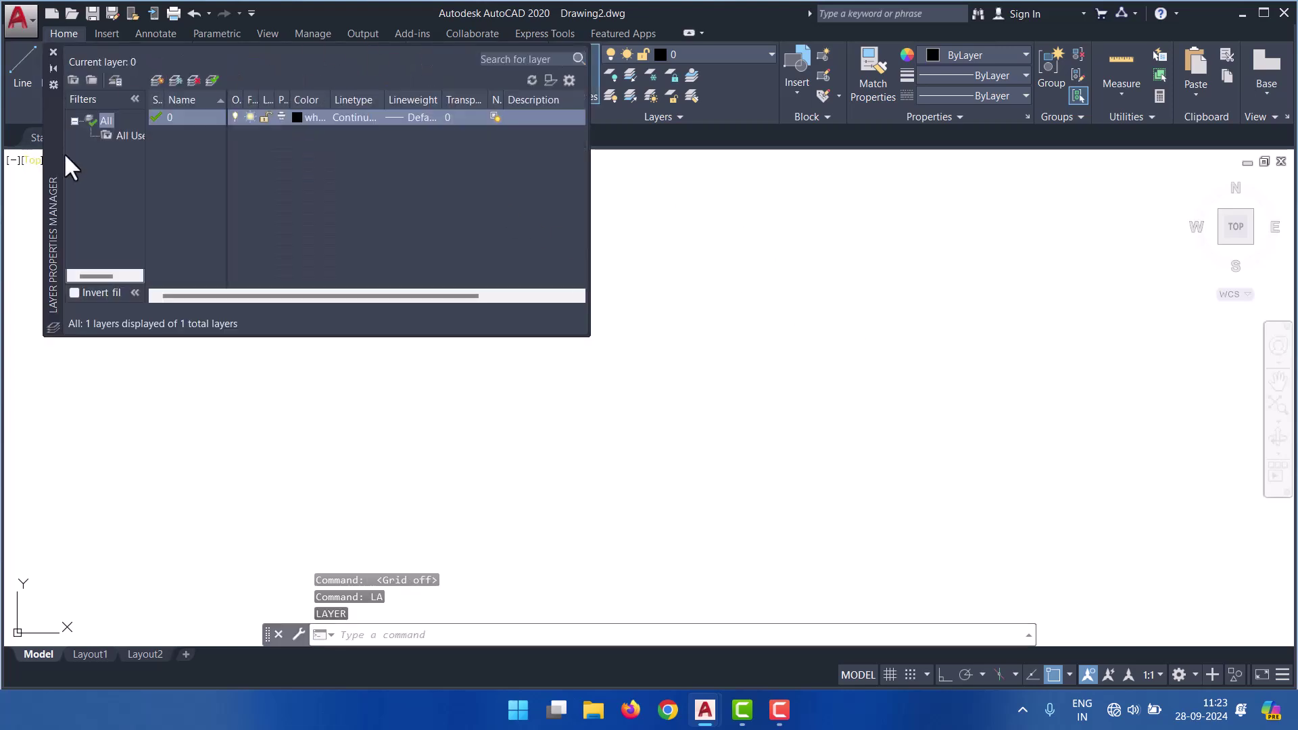
left_click_drag(54, 147, 268, 322)
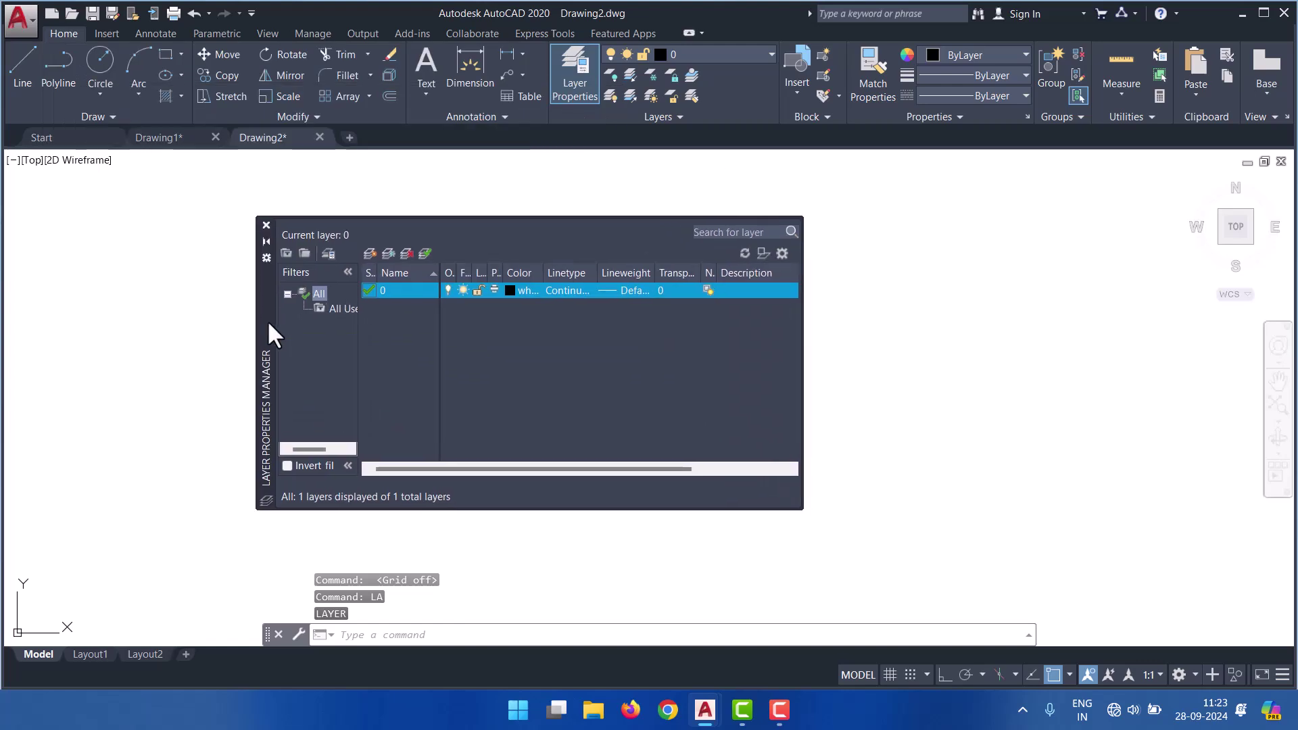
left_click(369, 253)
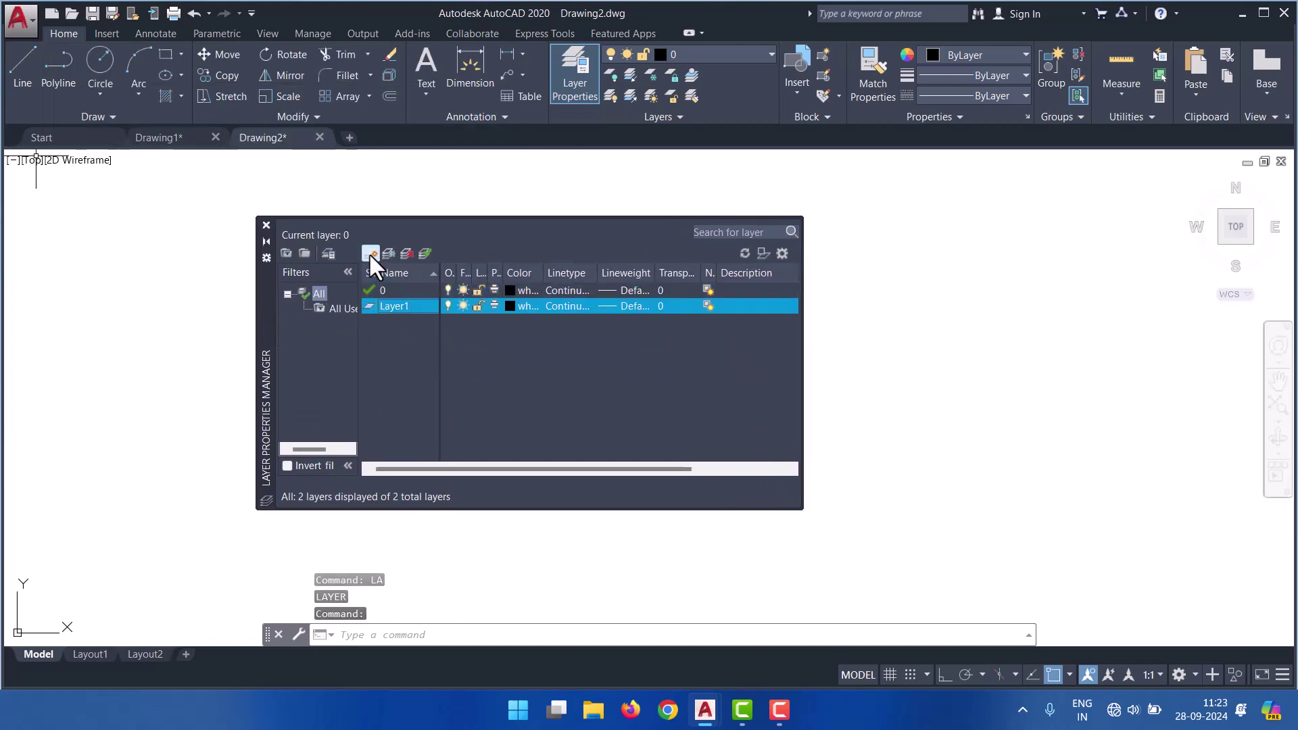
left_click(370, 253)
left_click(417, 307)
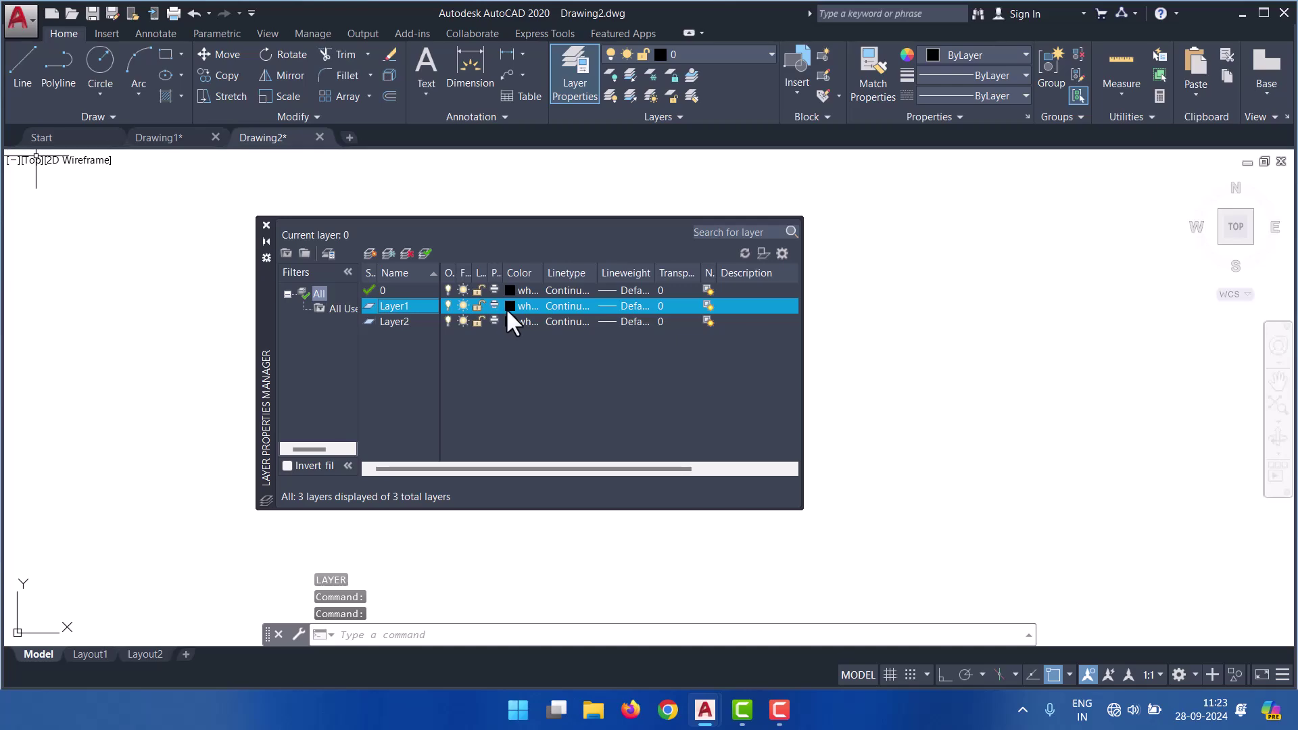
left_click(515, 306)
left_click(504, 295)
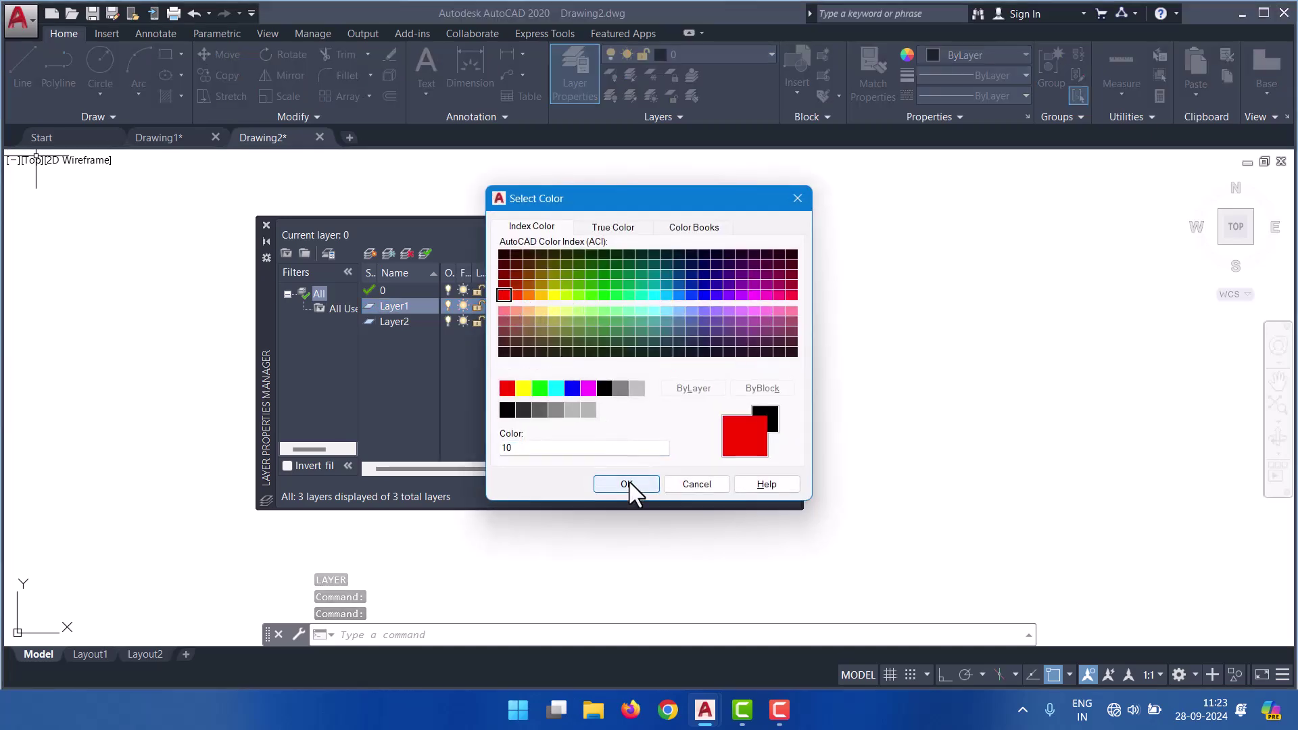
left_click(626, 484)
left_click(509, 322)
left_click(718, 338)
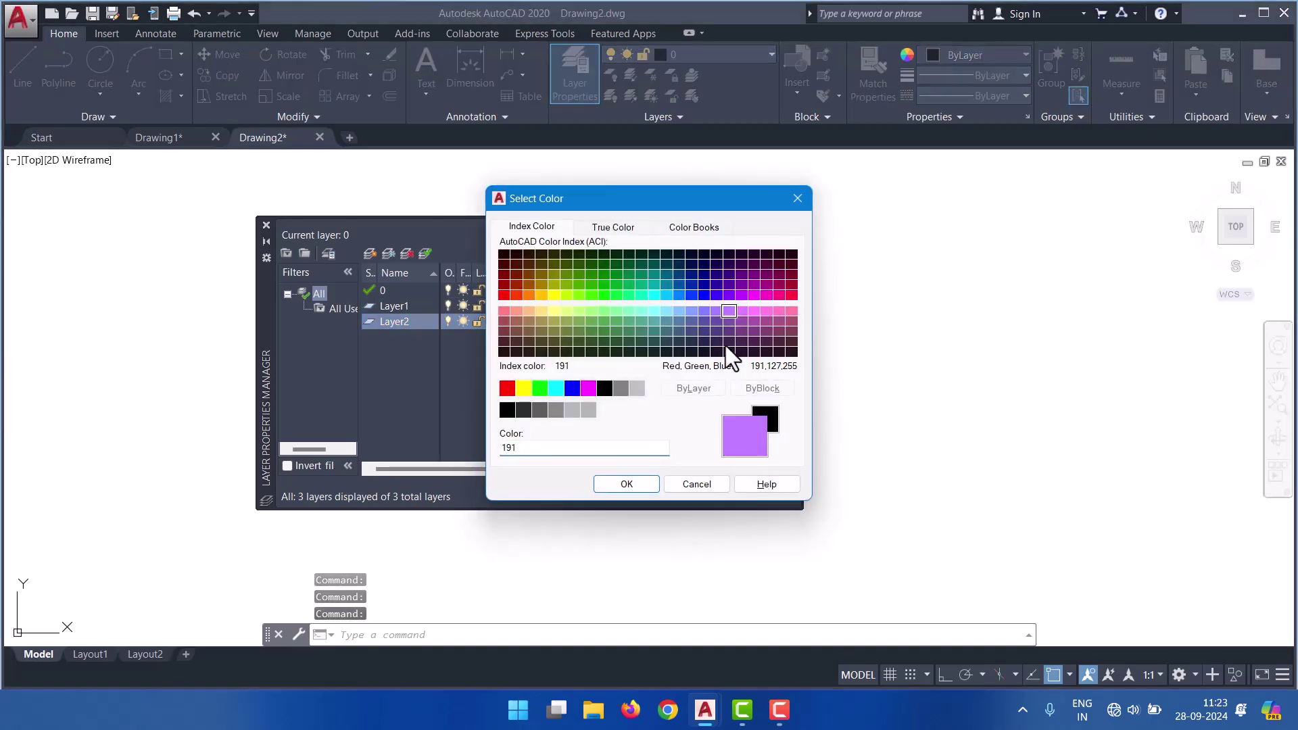
left_click(622, 485)
- Rename the red layer 'wall' and the purple layer 'door', then close the palette
left_click(407, 306)
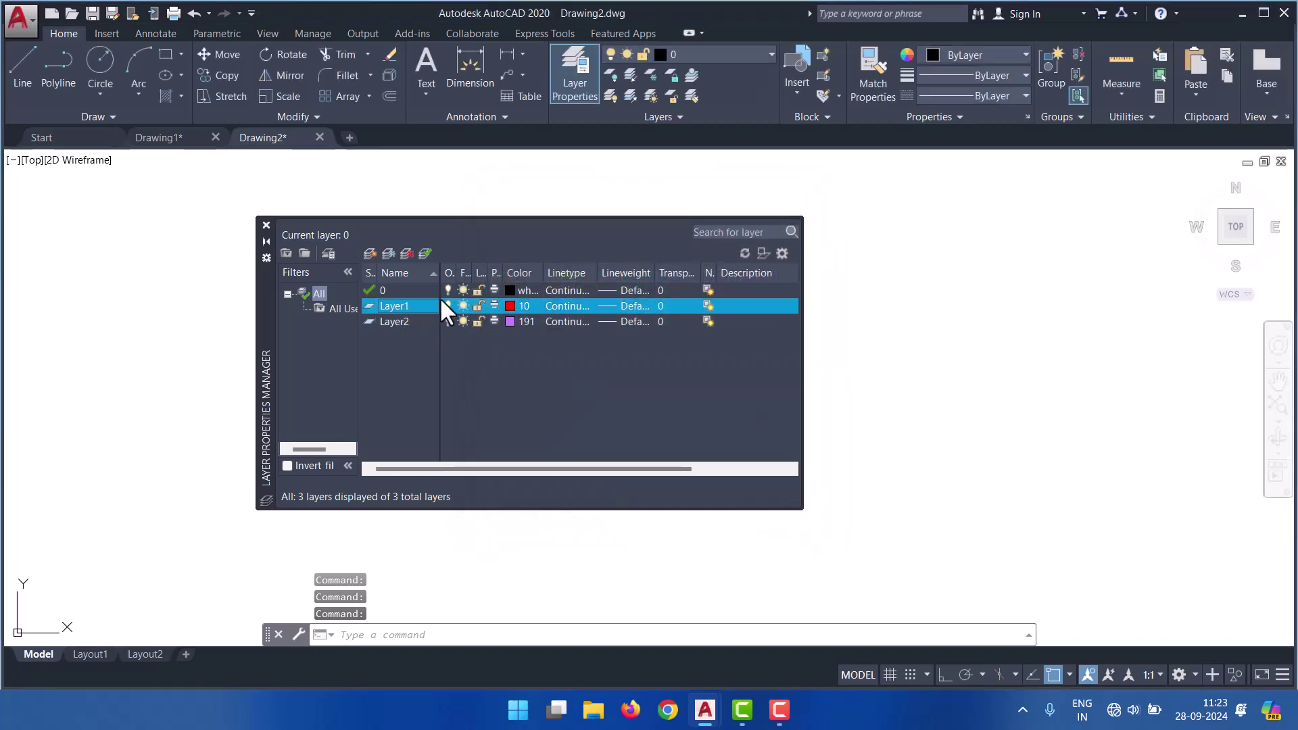
left_click(406, 306)
type("wall")
left_click(406, 322)
left_click(409, 322)
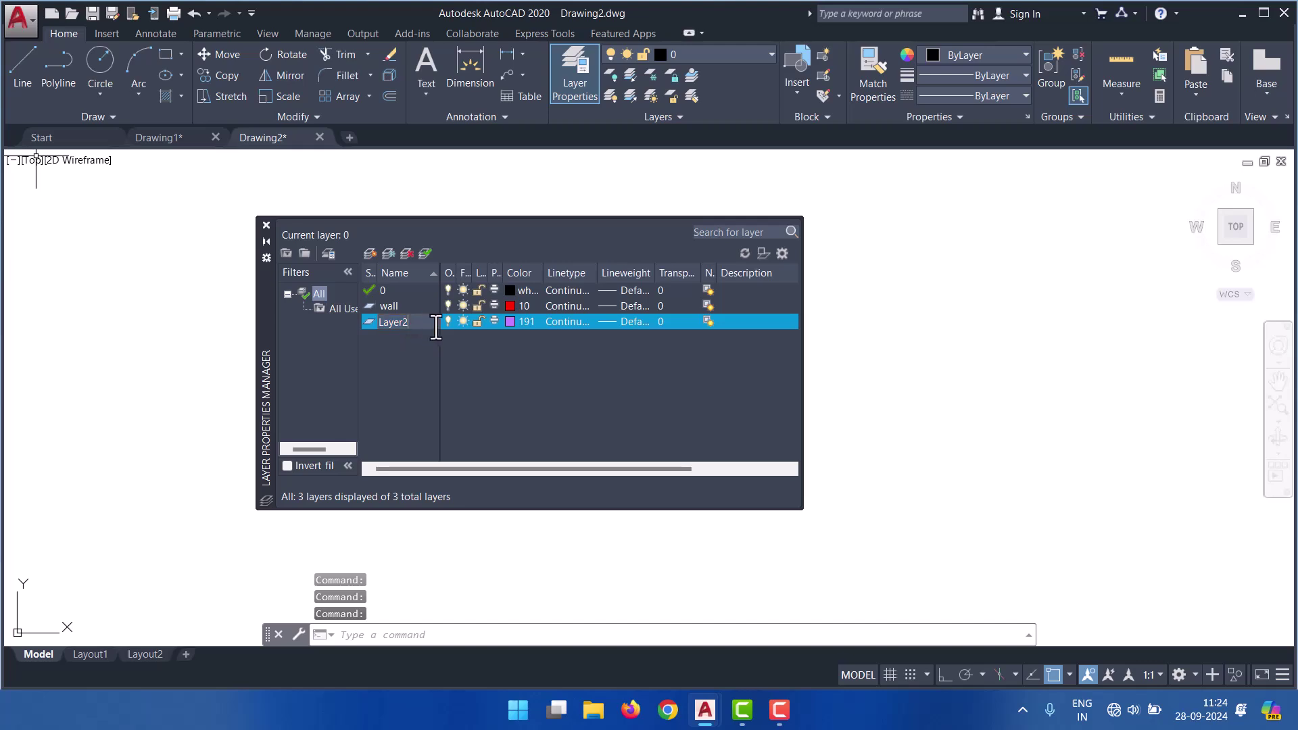
type("door")
key("Return")
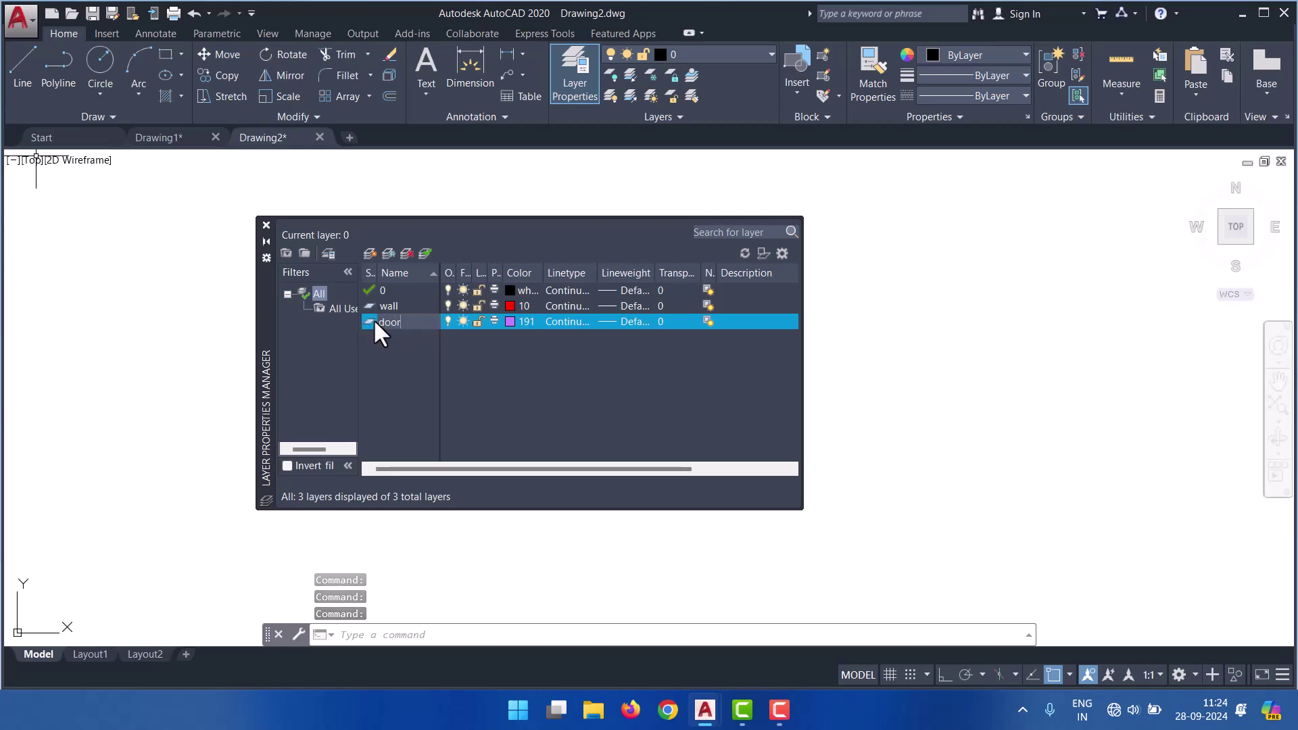
left_click(265, 227)
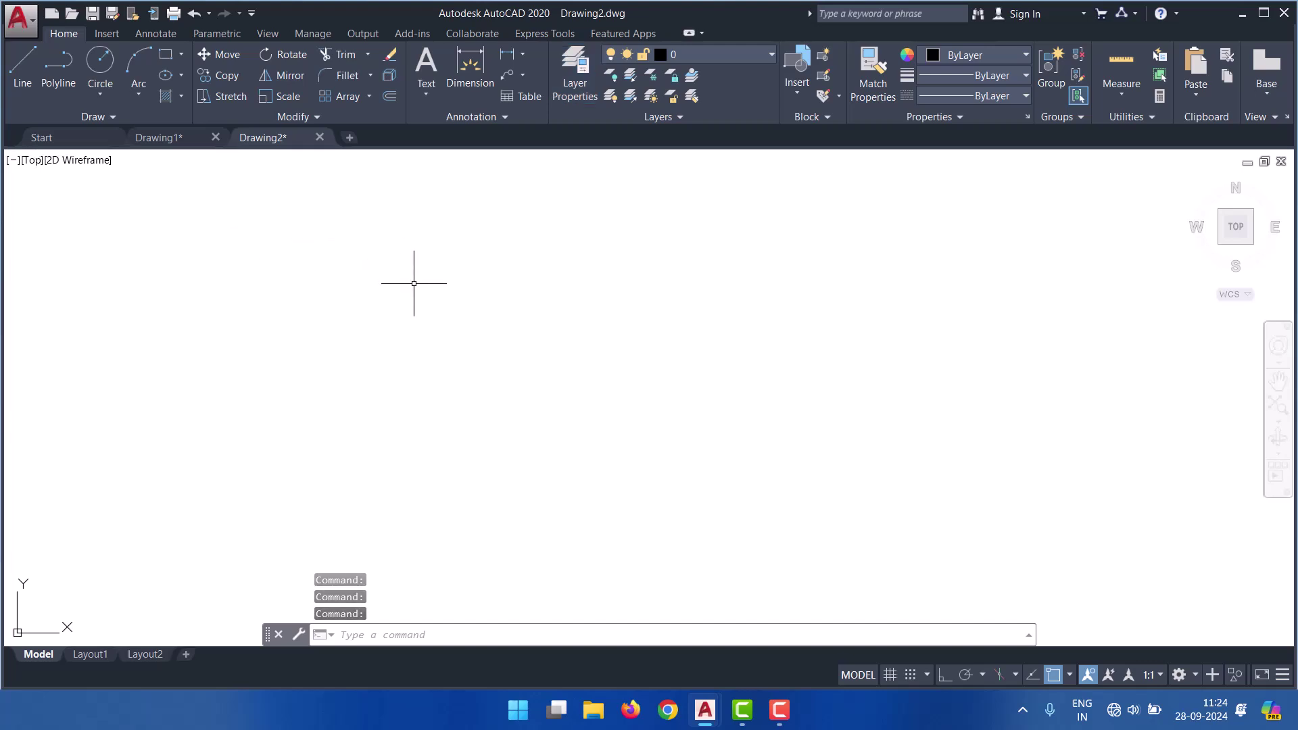
- Make Standard the current dimension style with Architectural units at 0'-0" precision
type("D")
key("Return")
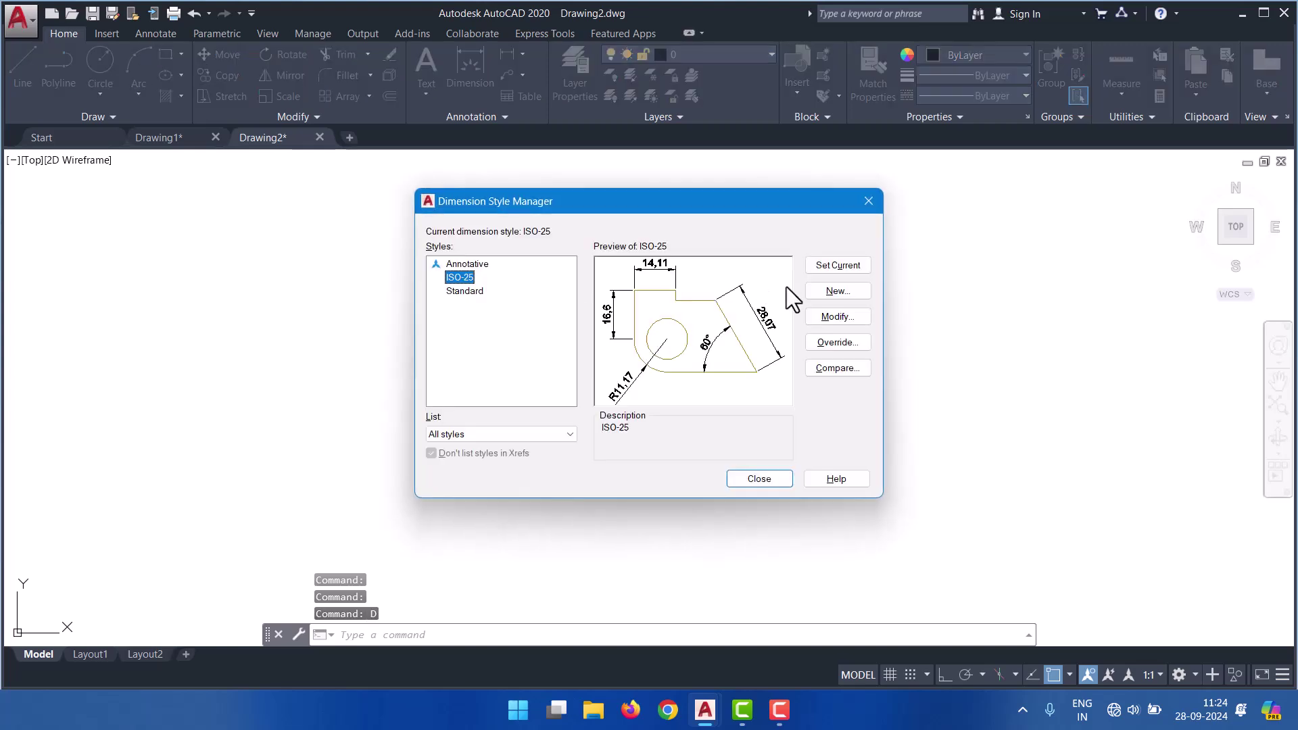
left_click(470, 292)
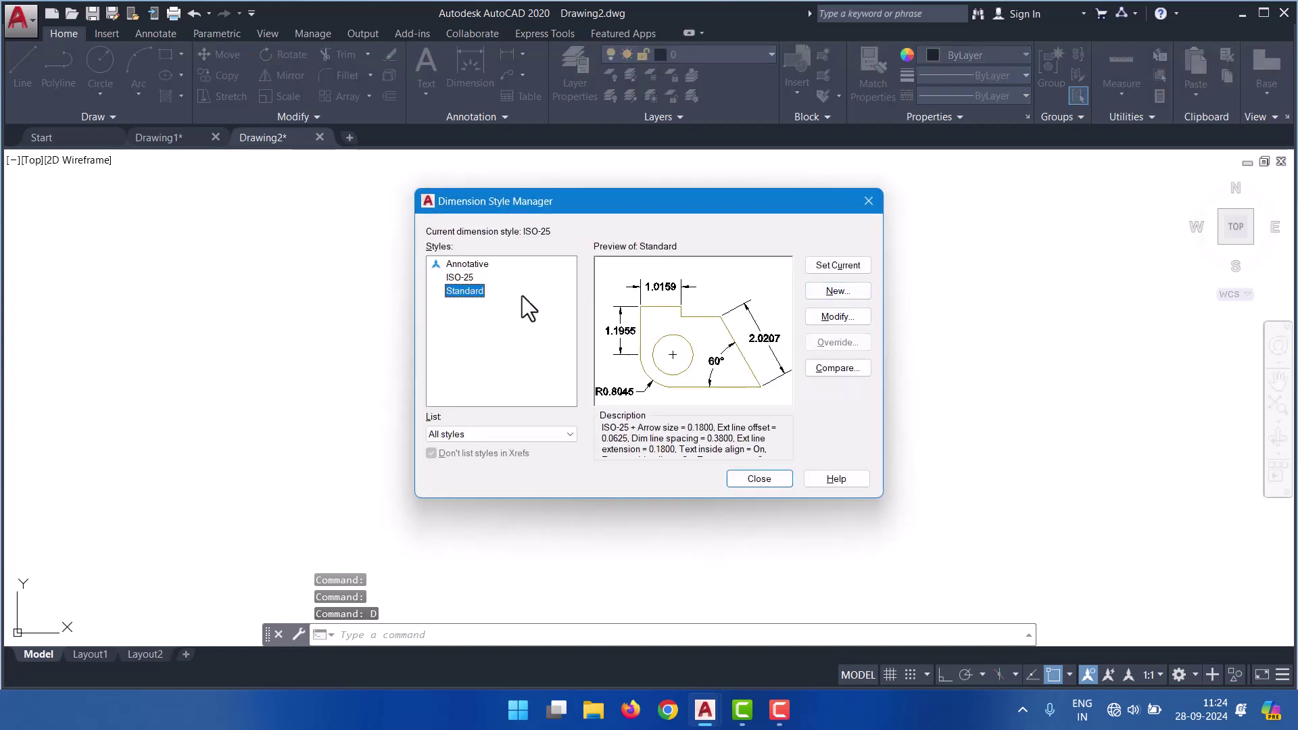
left_click(833, 264)
left_click(834, 317)
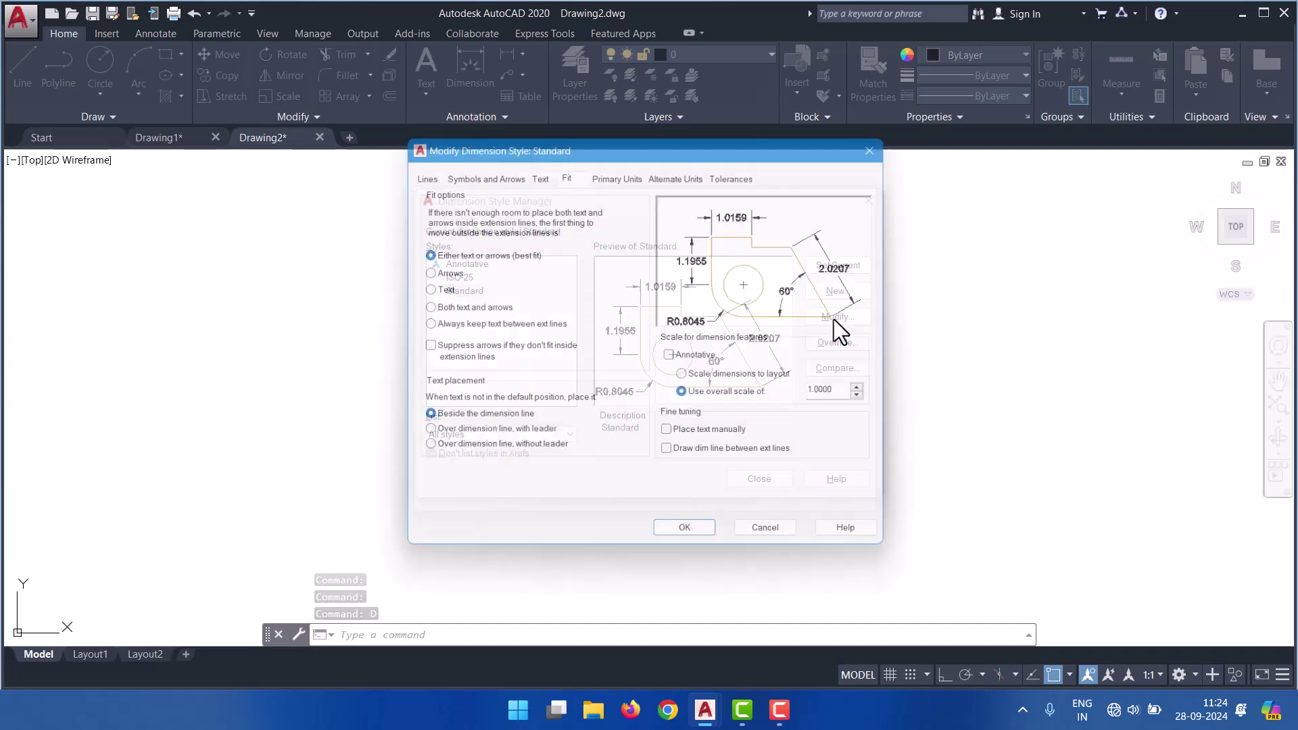
left_click(608, 170)
left_click(600, 201)
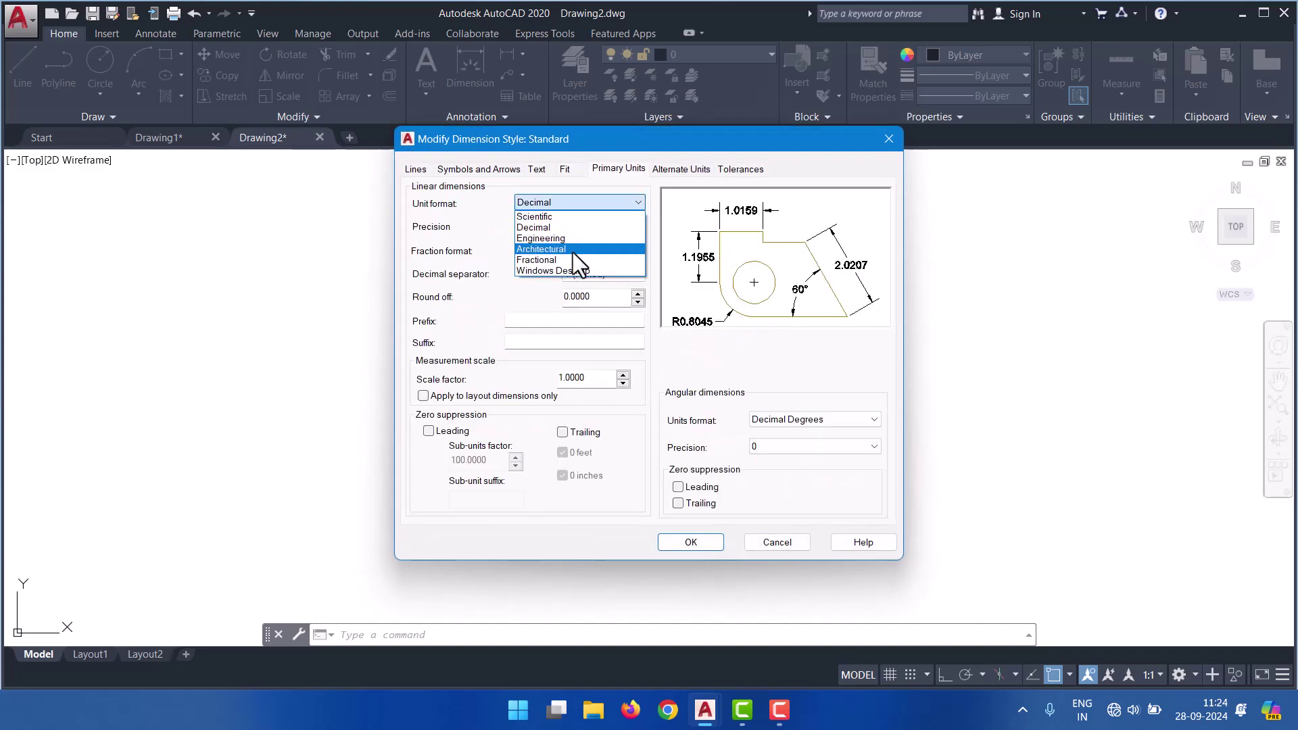
left_click(573, 253)
left_click(566, 226)
left_click(553, 245)
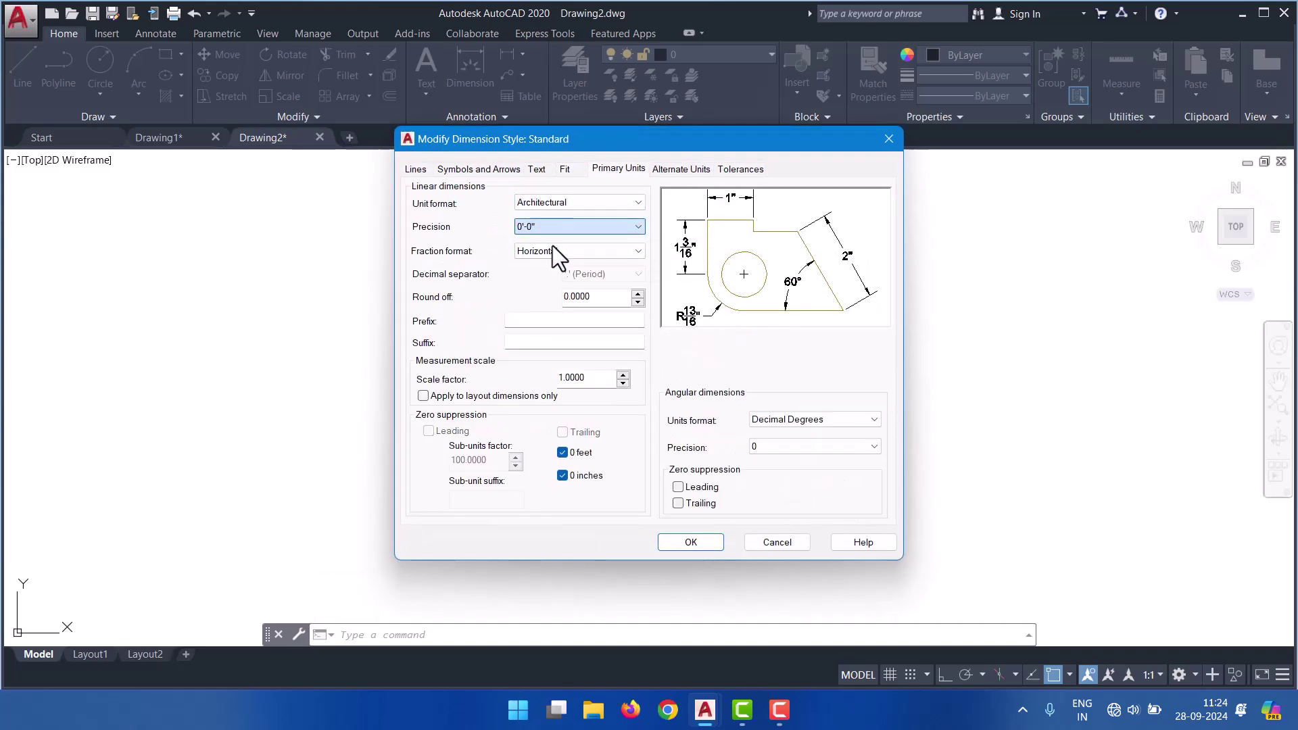
- Set the Standard style's overall scale to 22 and close the Dimension Style Manager
left_click(564, 175)
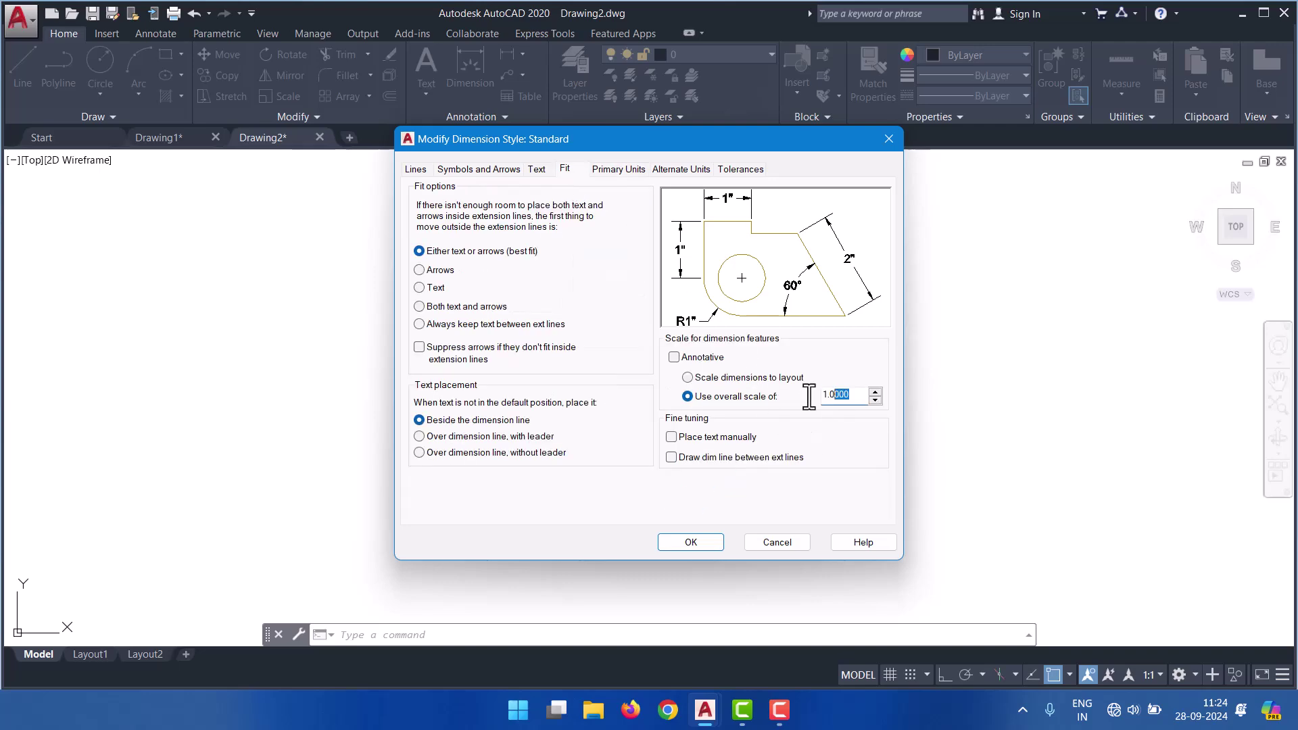
left_click_drag(851, 394, 809, 396)
type("22")
left_click(691, 542)
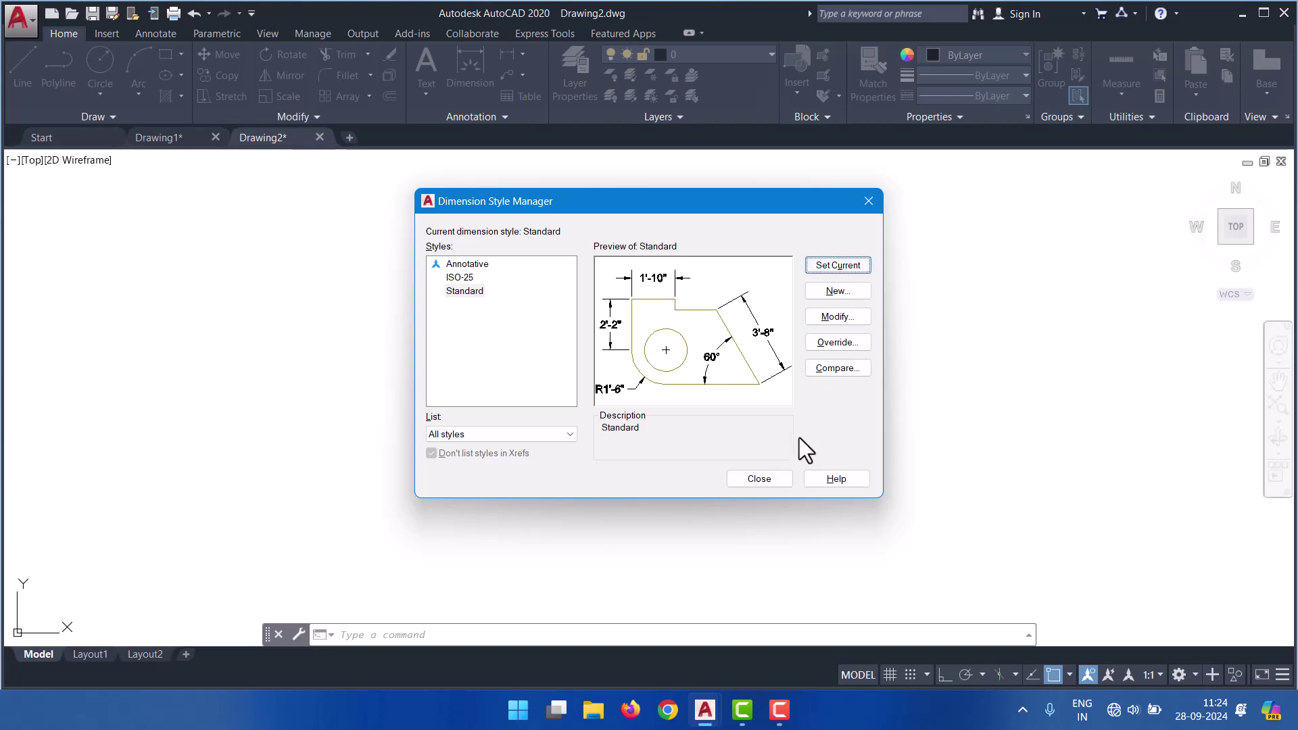
left_click(752, 477)
- Set the drawing units to Architectural length at 0'-0 1/16" precision with Inches insertion scale
type("un")
key("Return")
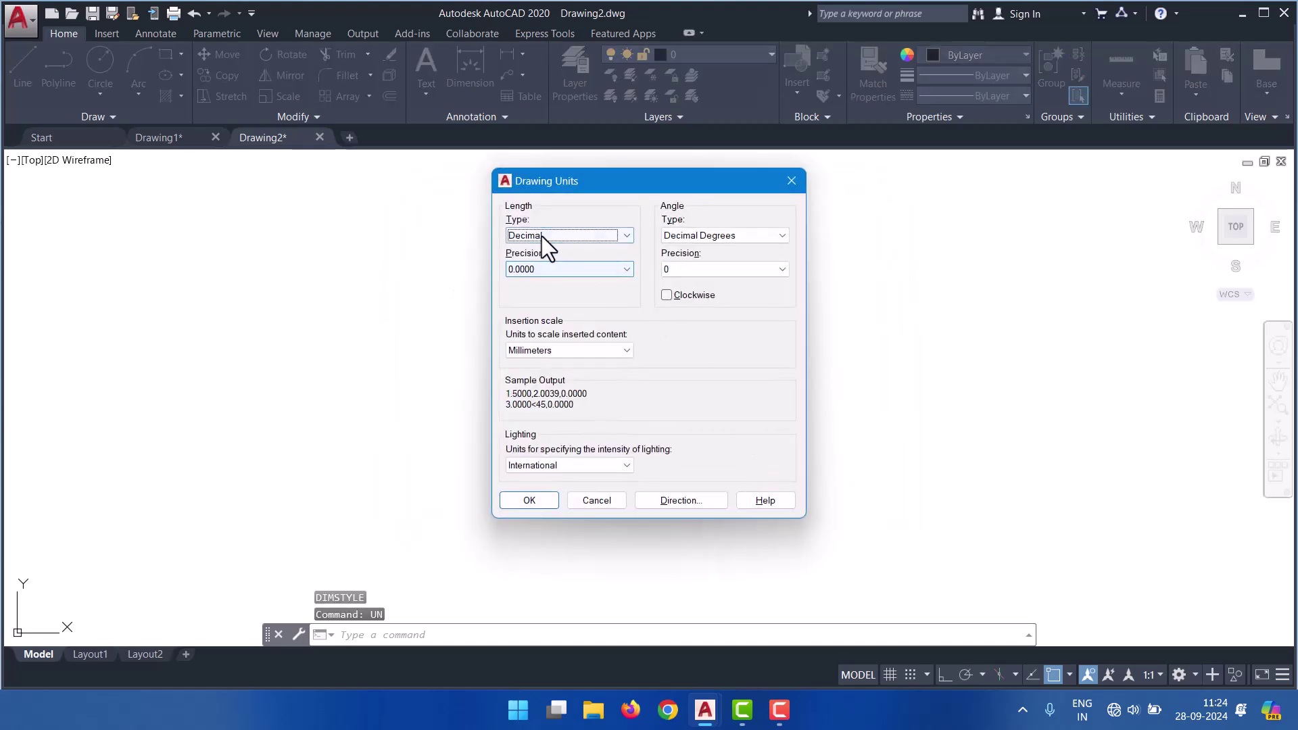
left_click(542, 236)
left_click(526, 498)
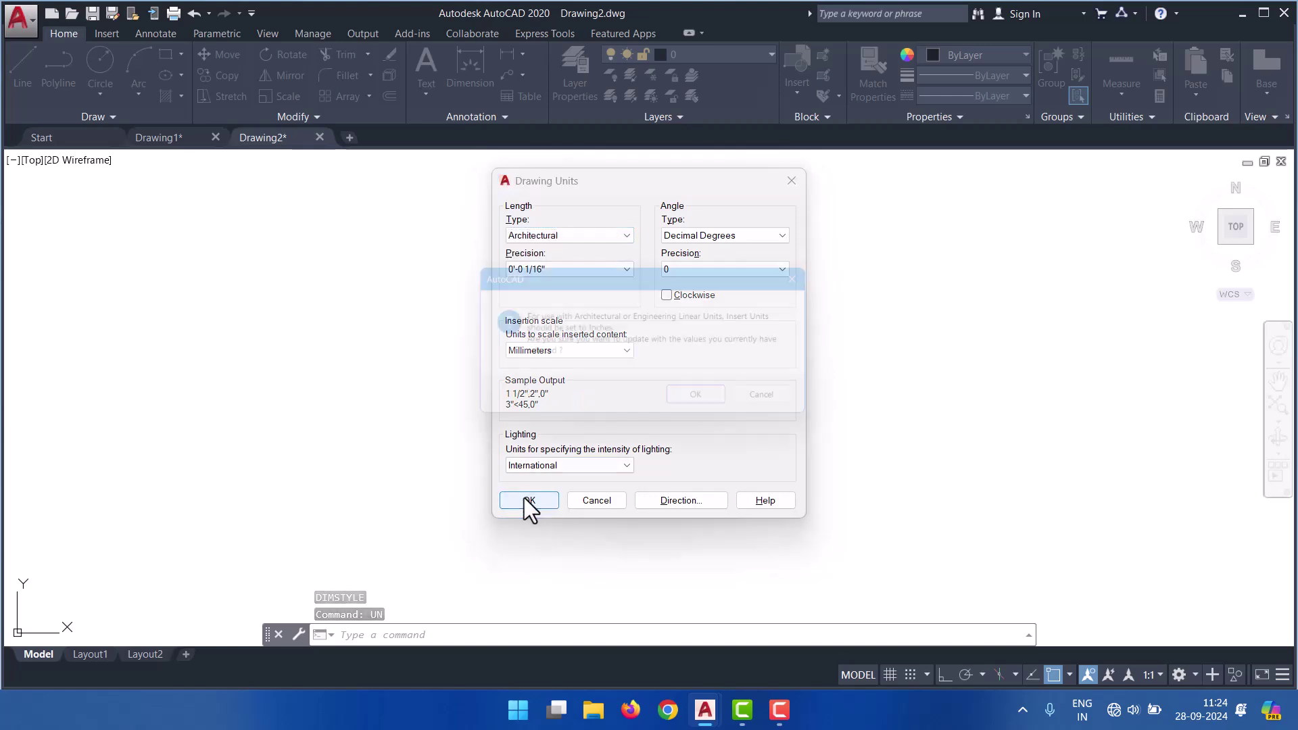
left_click(807, 405)
left_click(547, 349)
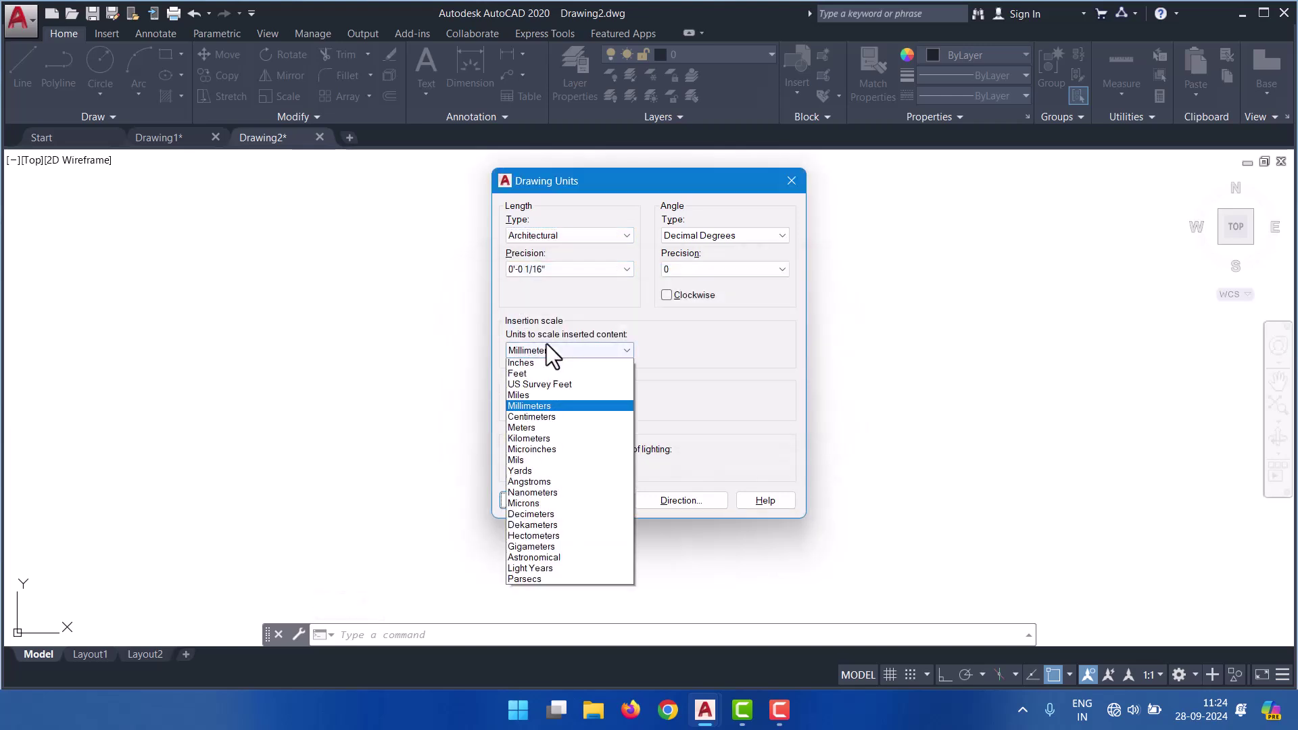
left_click(535, 383)
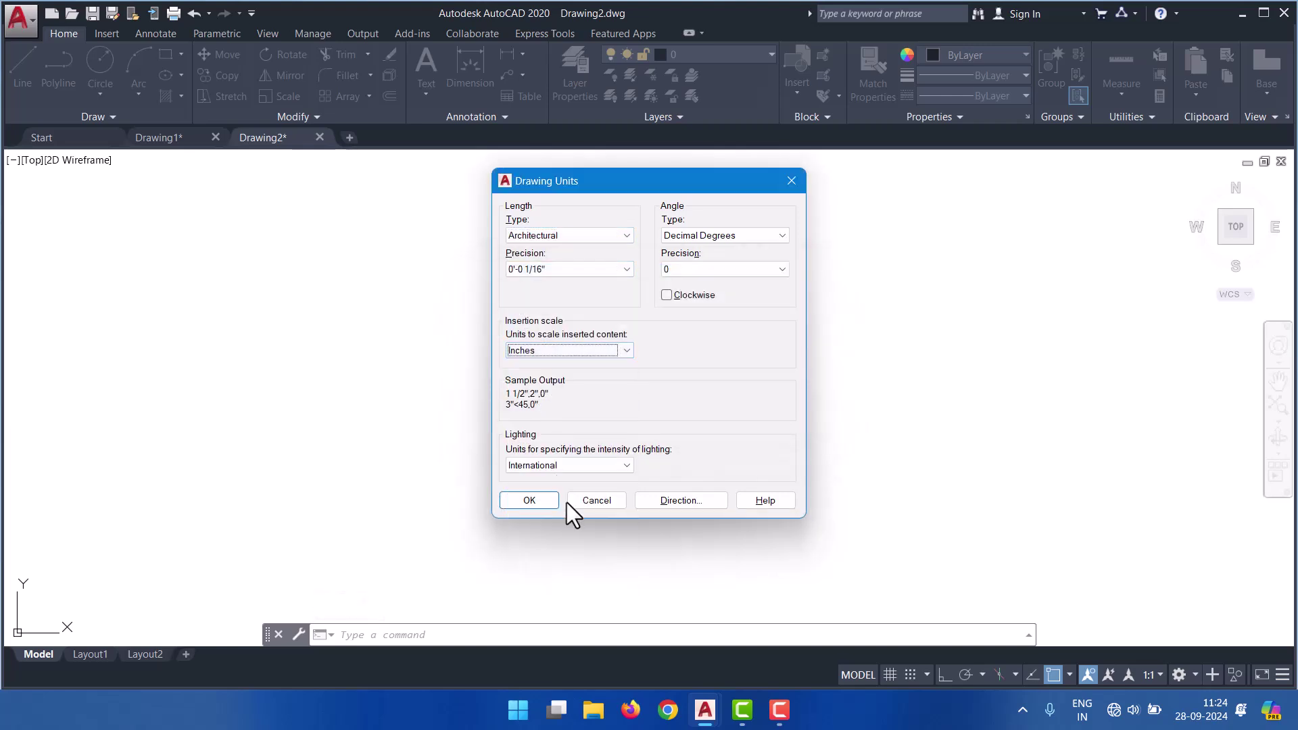
left_click(525, 497)
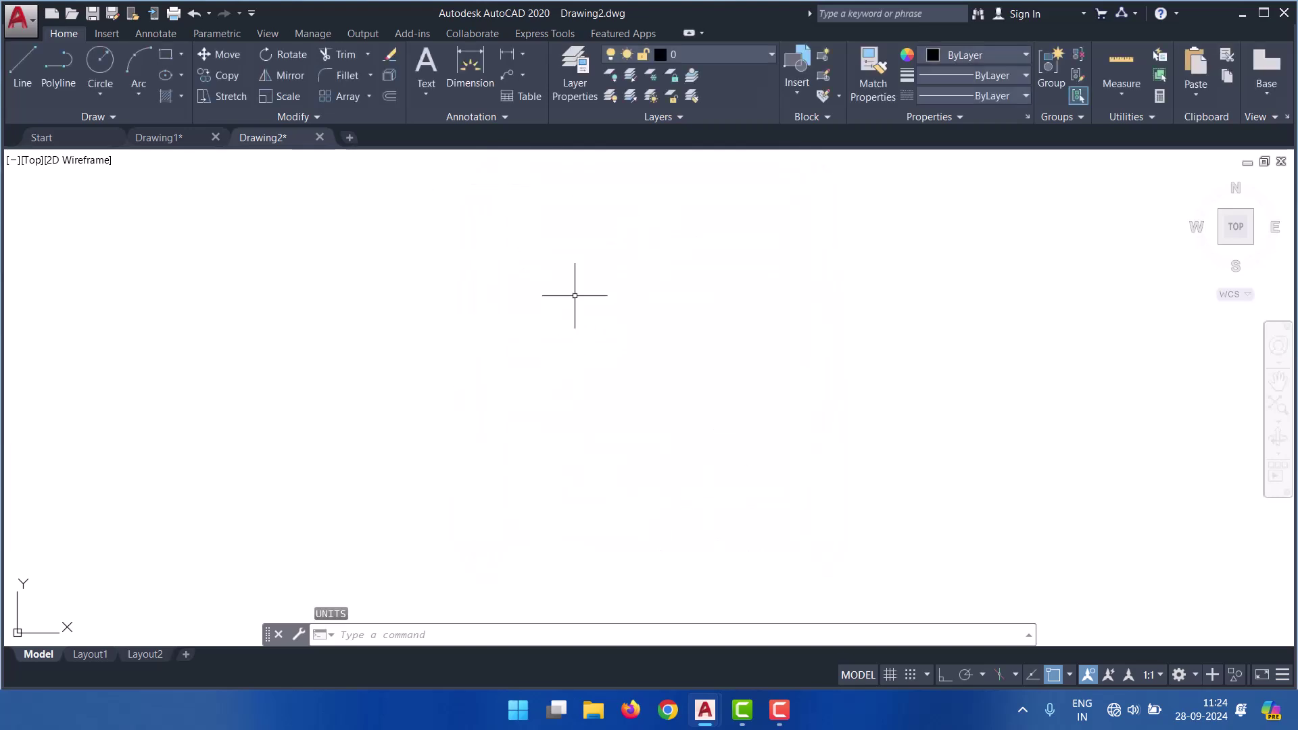
- Open and close the layer list, then window-select an area of the drawing
left_click(699, 55)
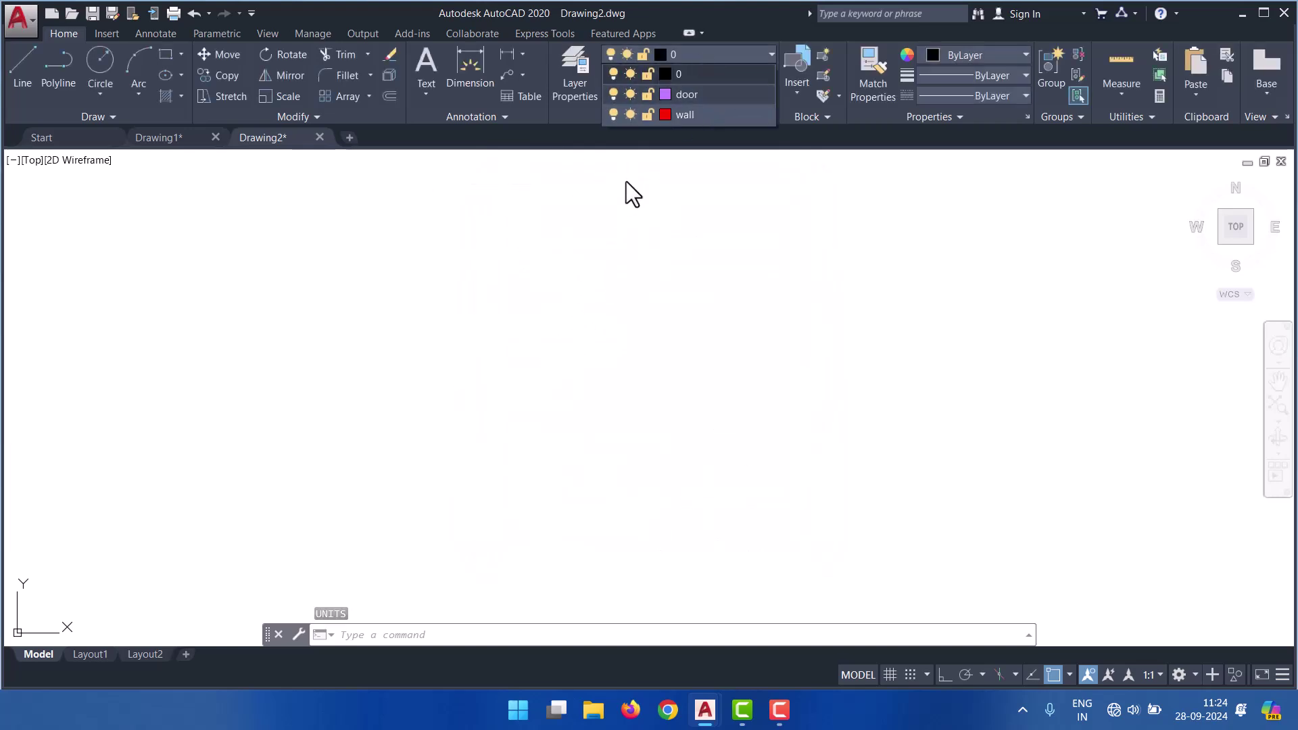
left_click(684, 325)
left_click(545, 301)
left_click(795, 424)
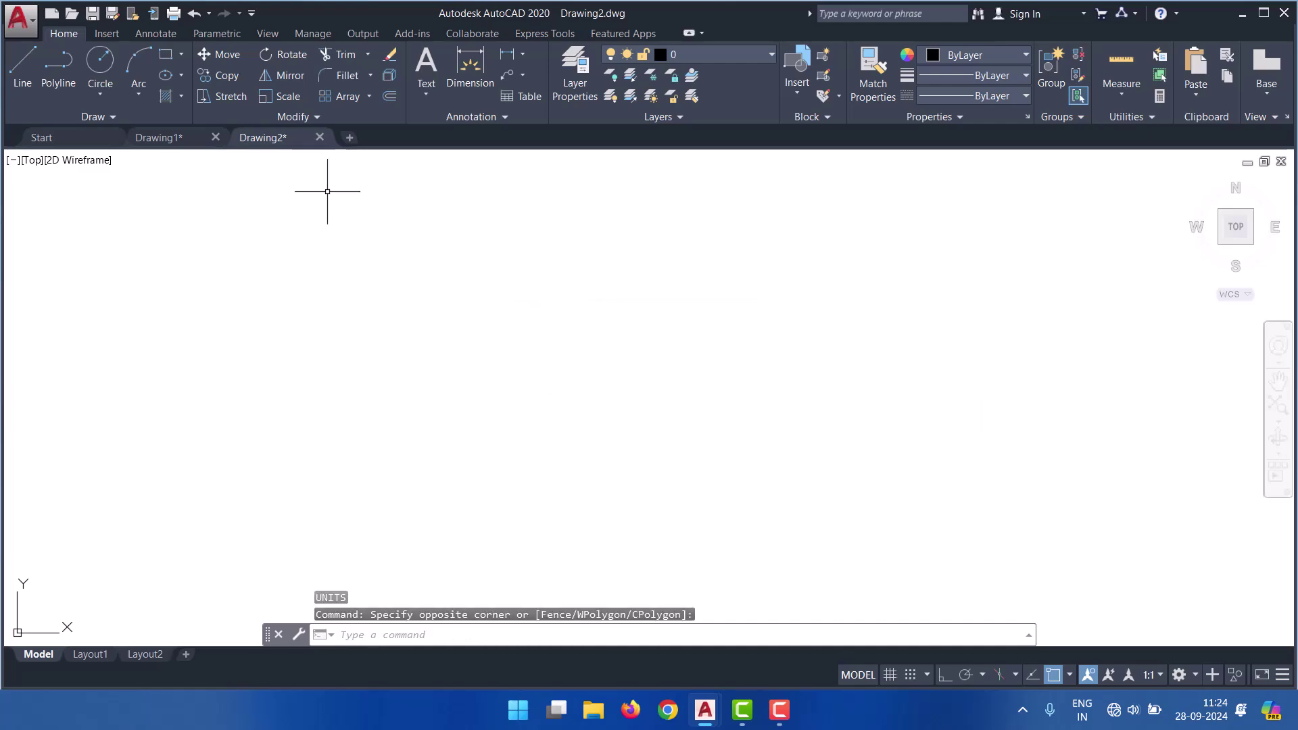
- Create the new blank drawing Drawing3, check its units, then return to Drawing2
left_click(348, 137)
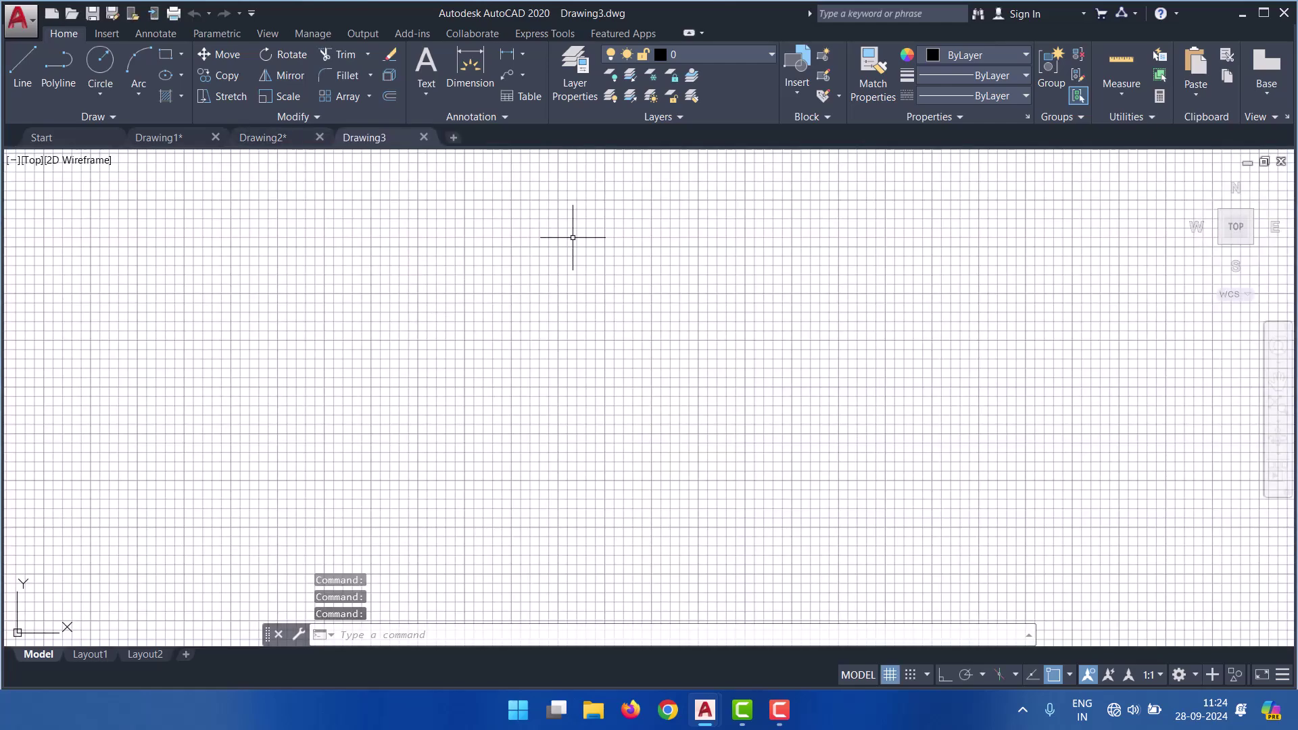
type("UN")
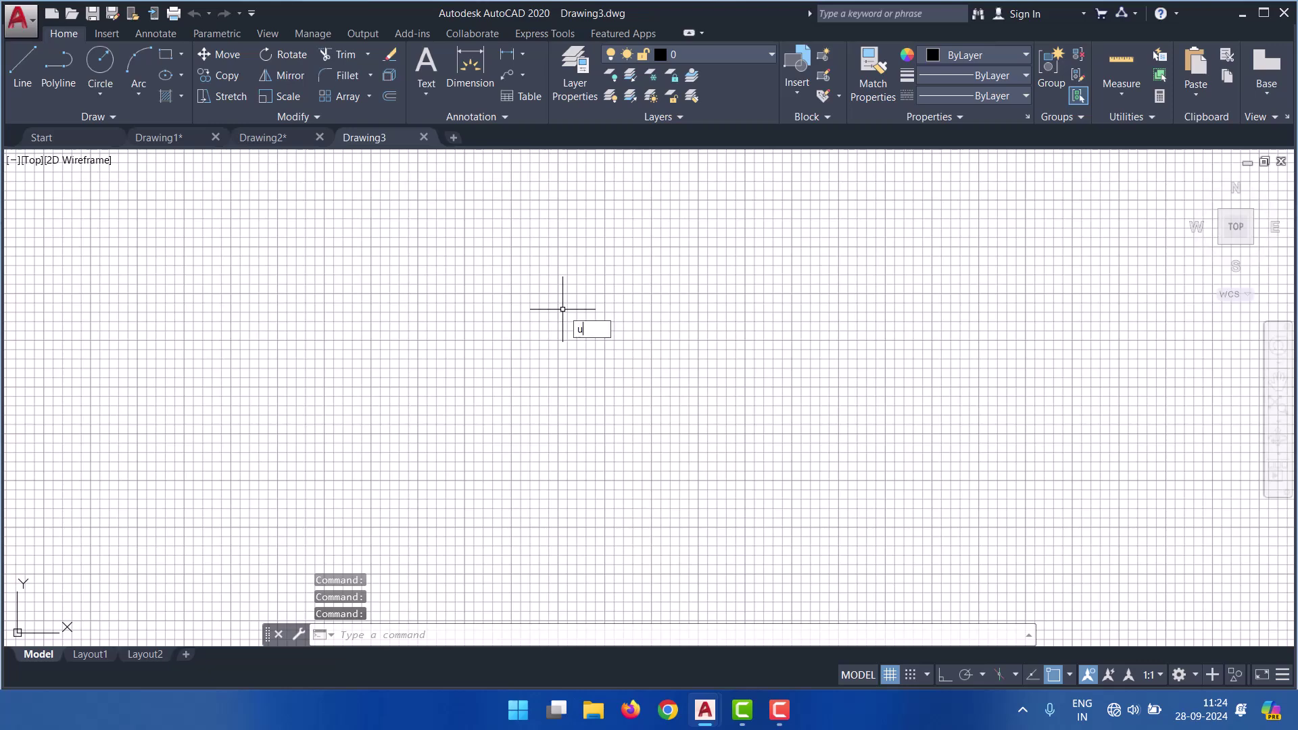
key("Return")
key("Escape")
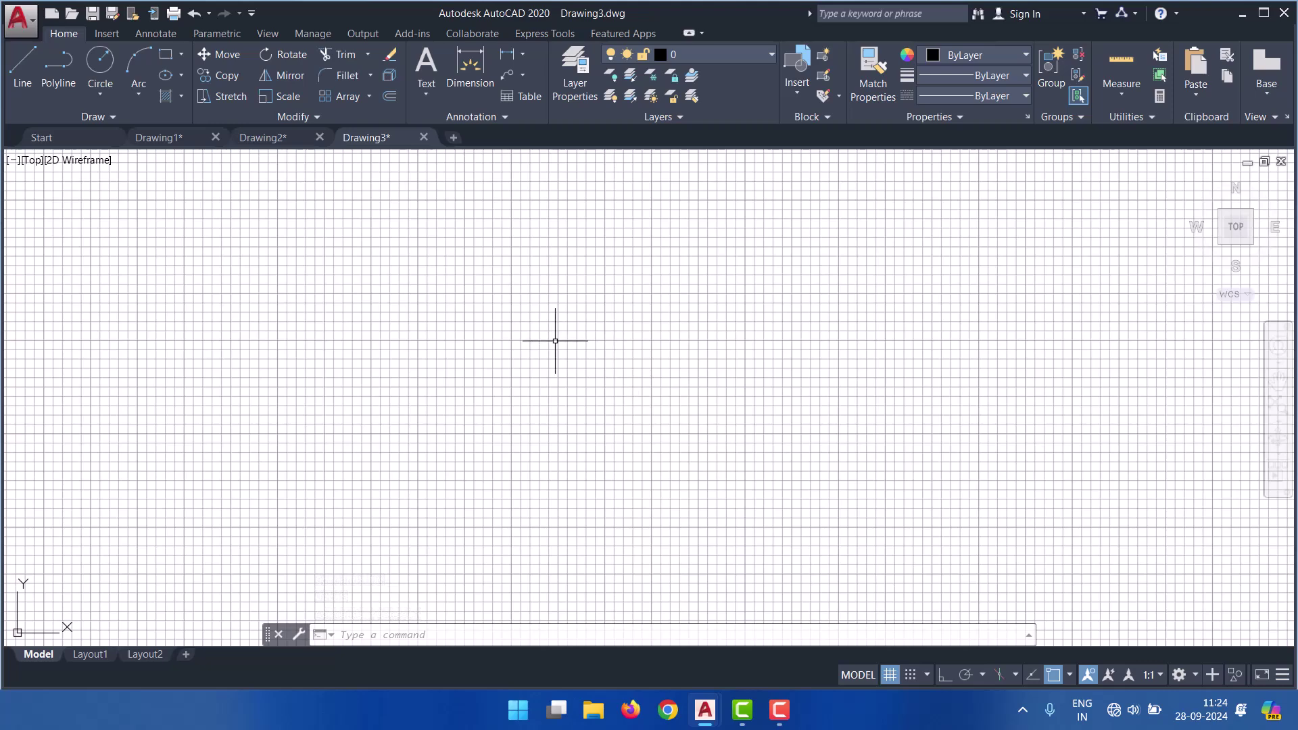
left_click(260, 142)
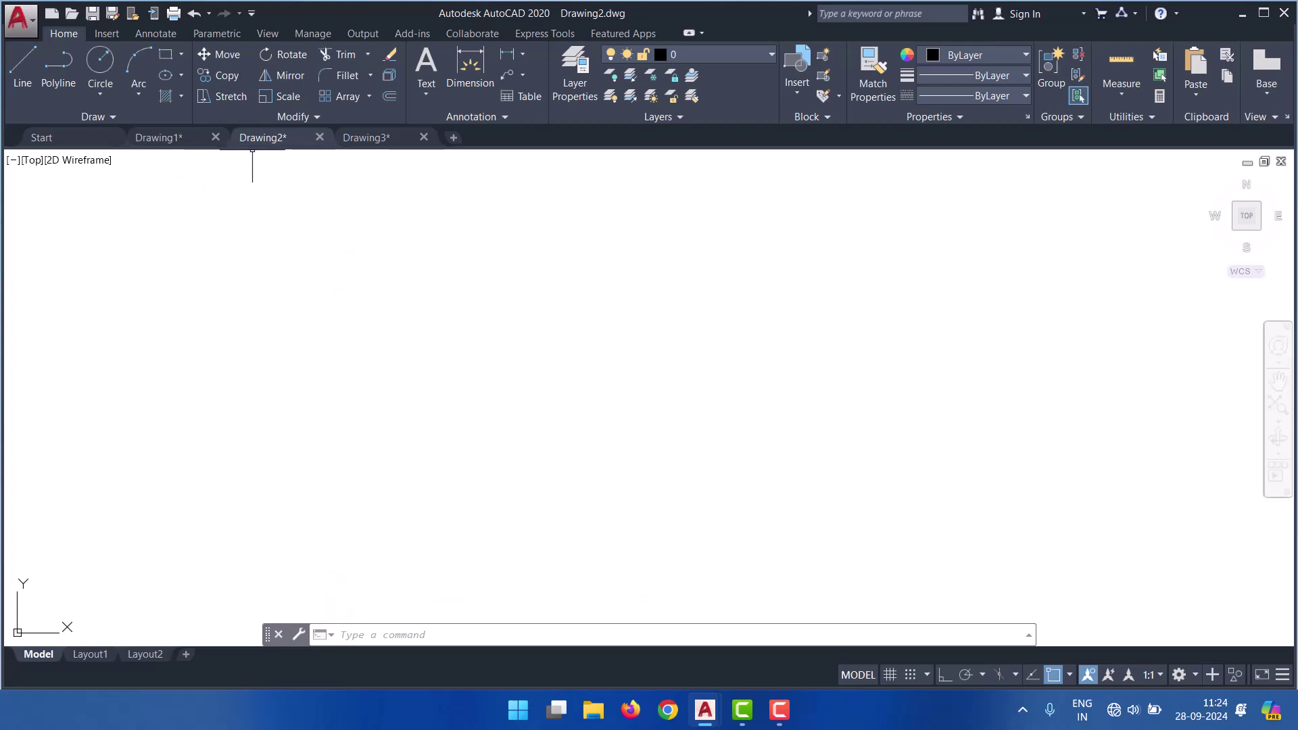
- Save Drawing2 as template.dwg in the Documents folder
left_click(26, 19)
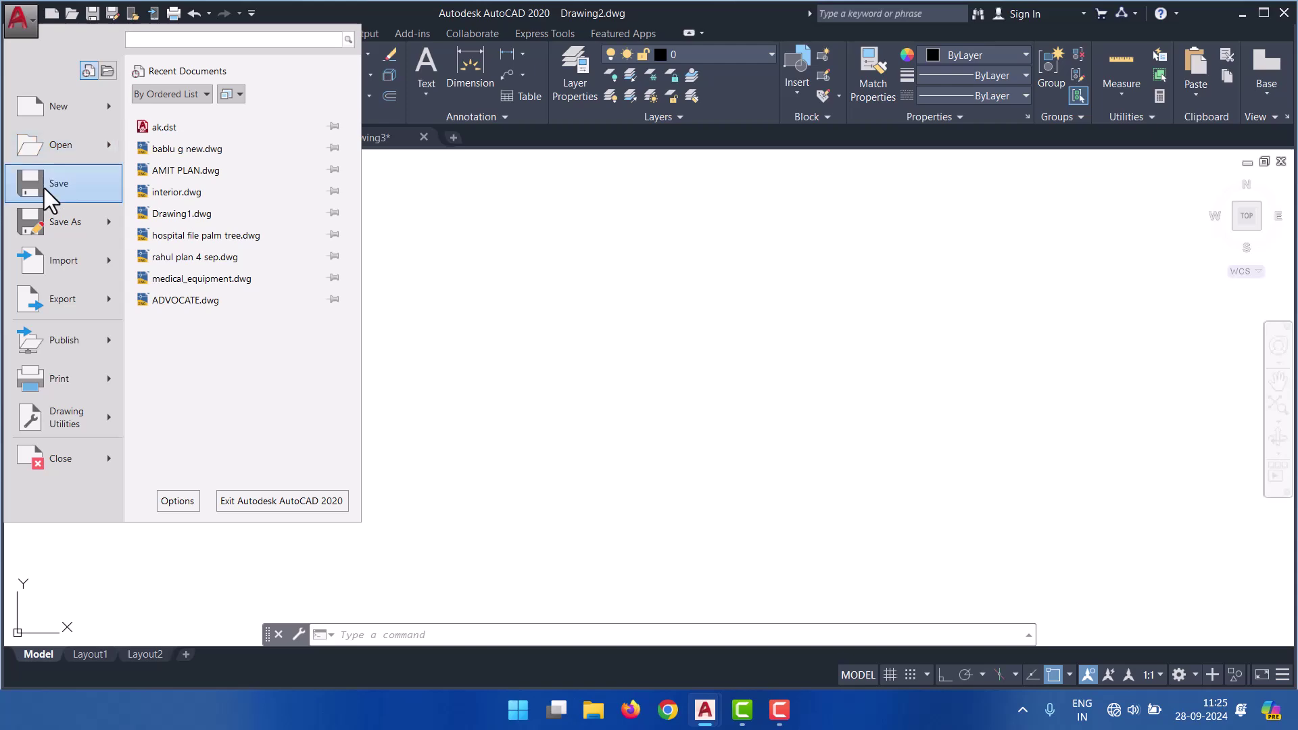
left_click(43, 188)
type("template")
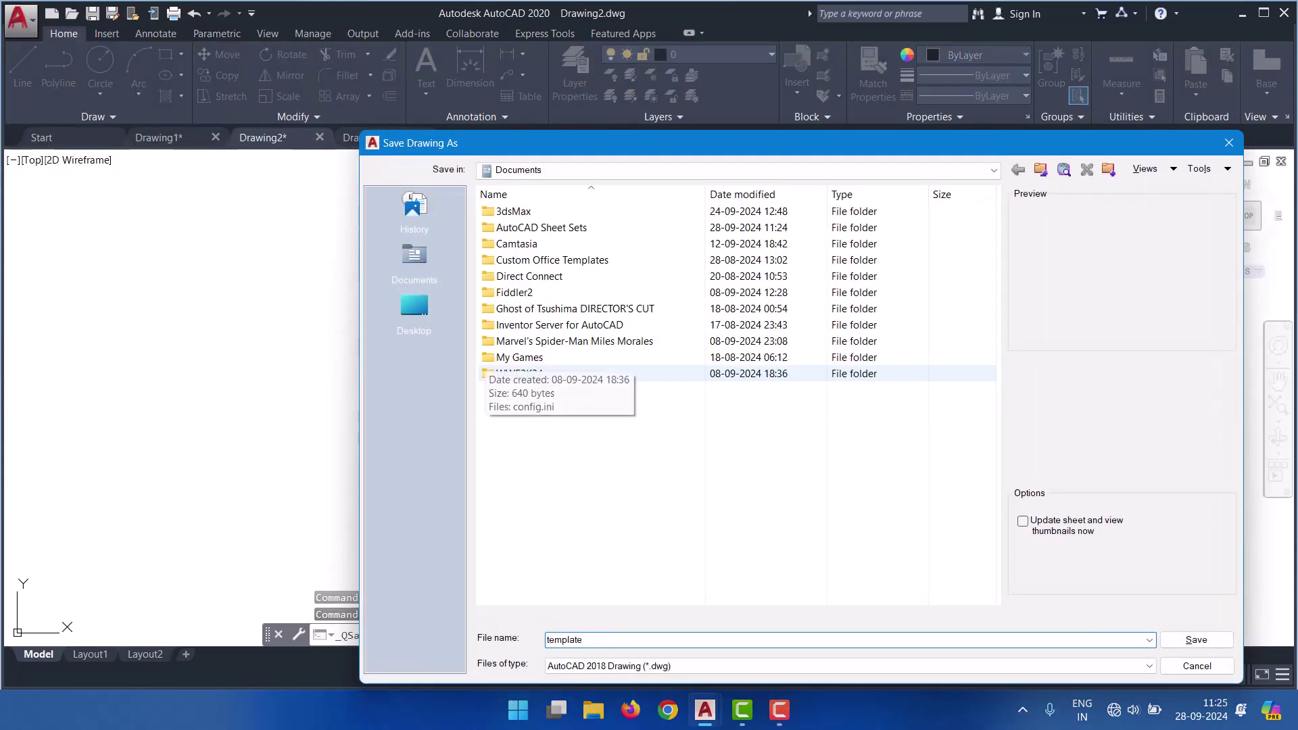
key("Return")
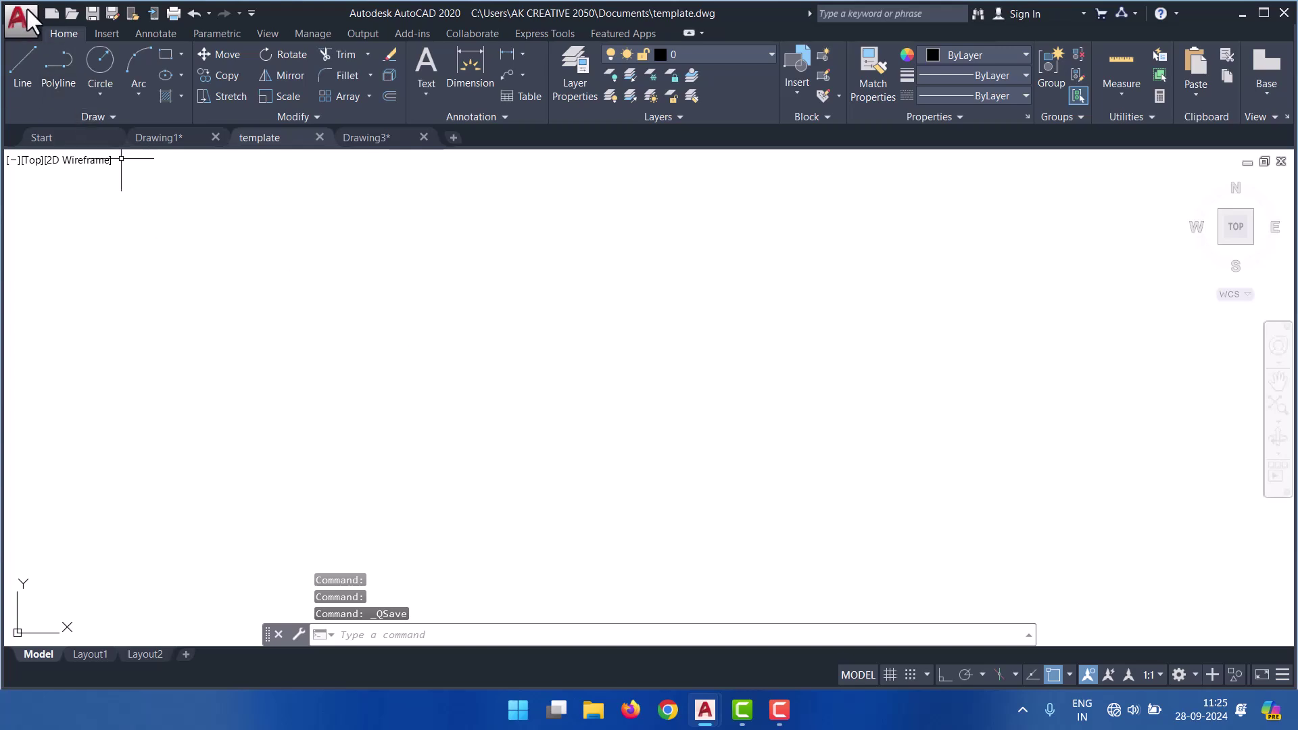
- Browse the application menu's recent documents and Import options, then reopen the menu
left_click(27, 7)
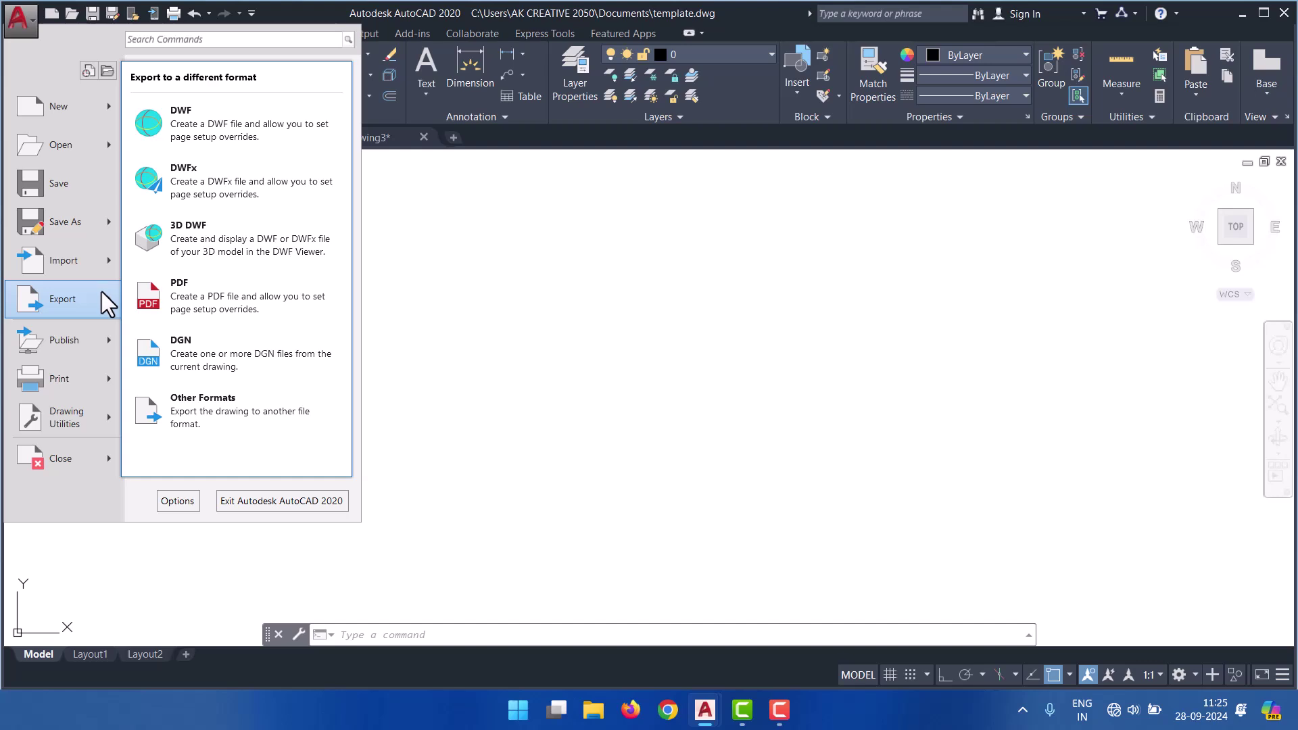
mouse_move(63, 260)
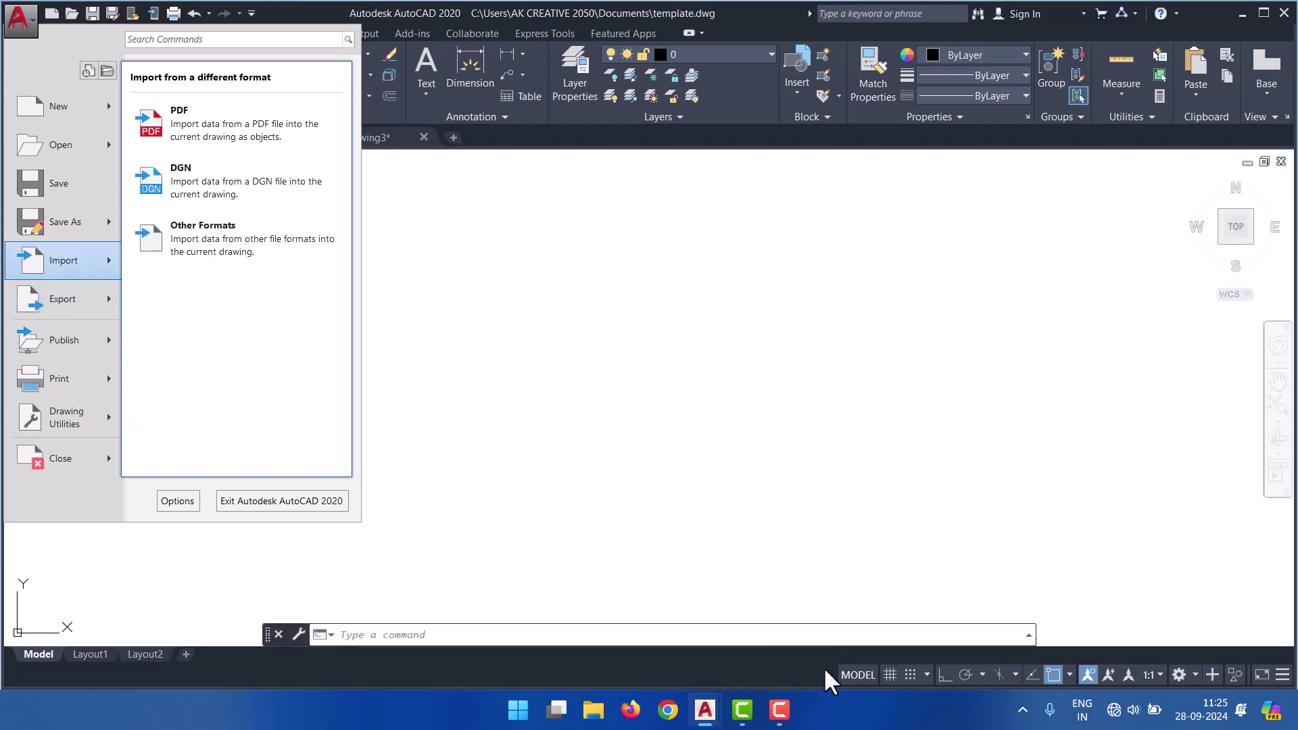
left_click(1194, 440)
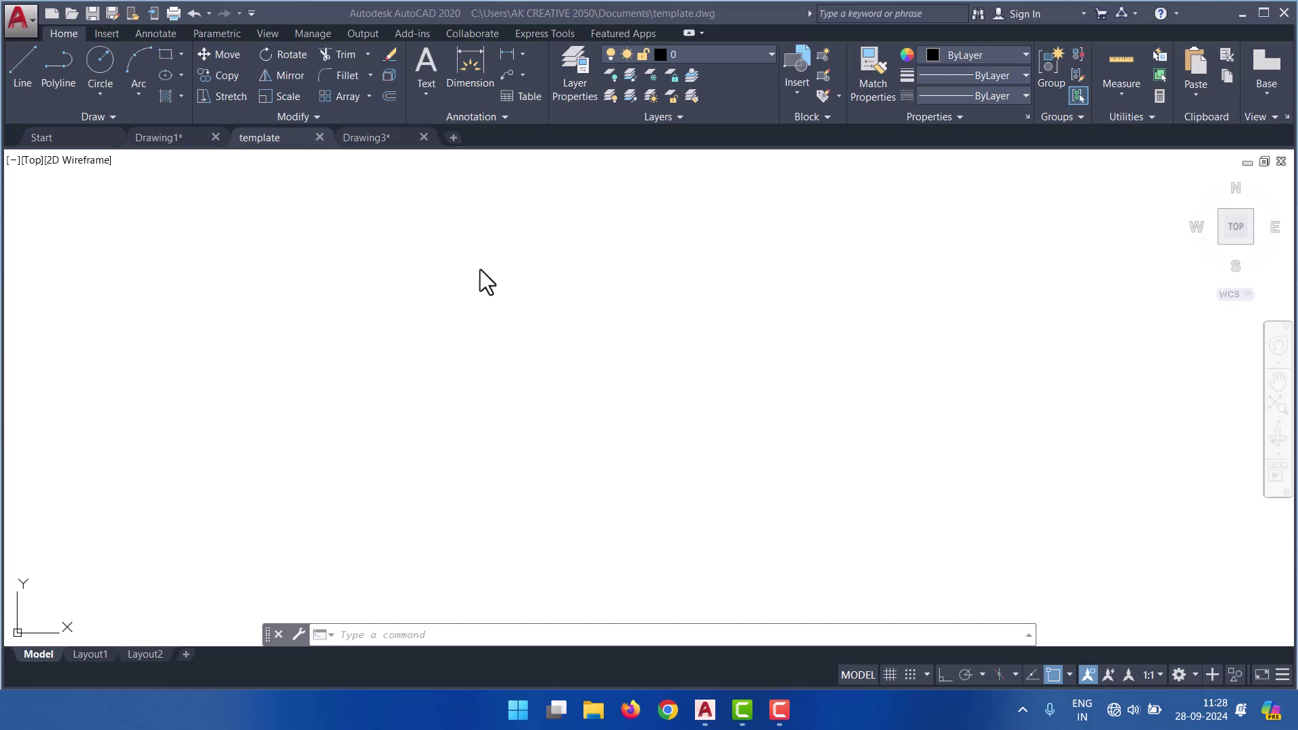
left_click(22, 29)
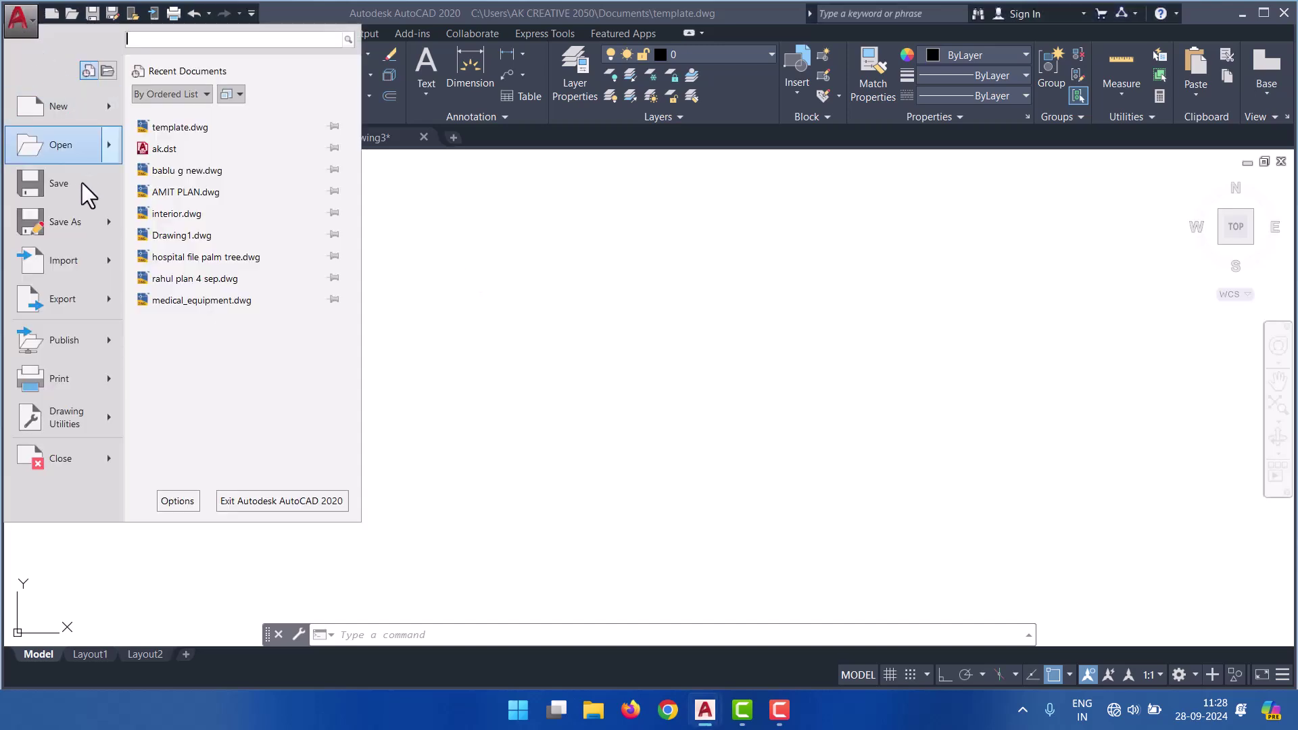
mouse_move(65, 221)
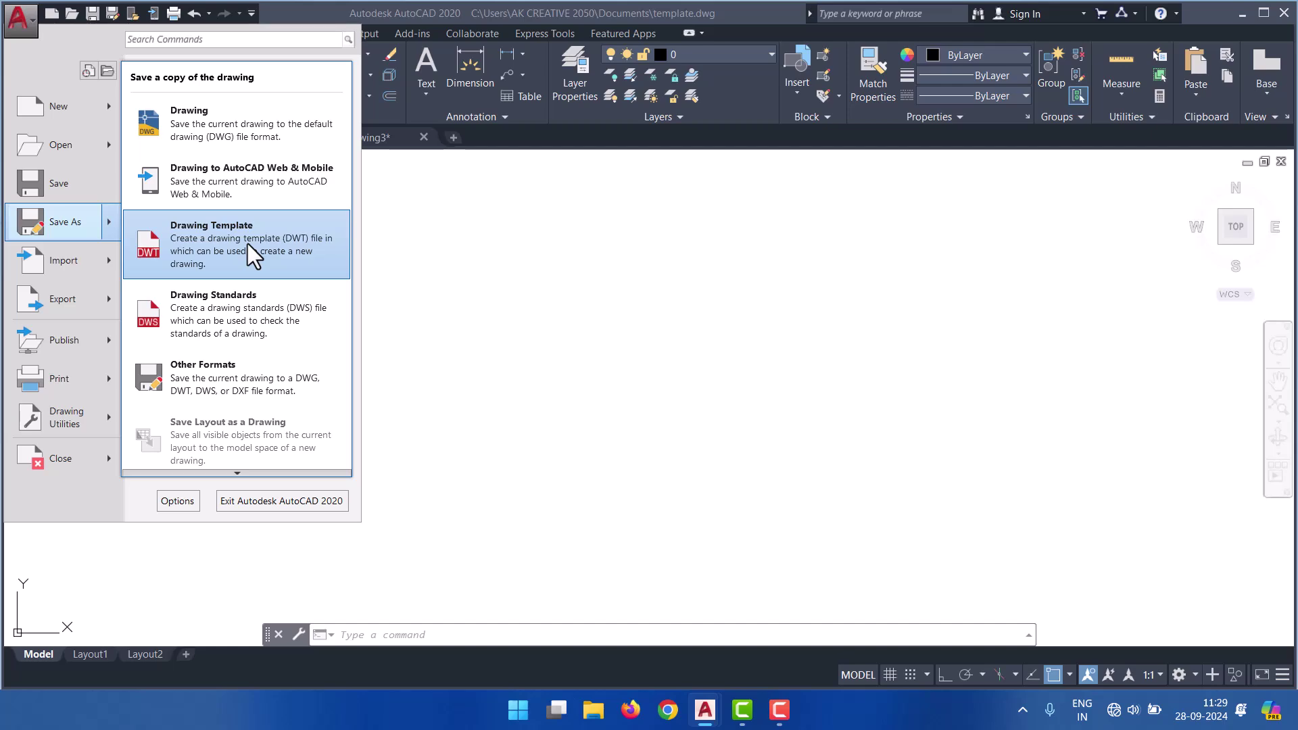
- Save the drawing as the Drawing Template 'ak creative.dwt', accepting the default template options
left_click(248, 243)
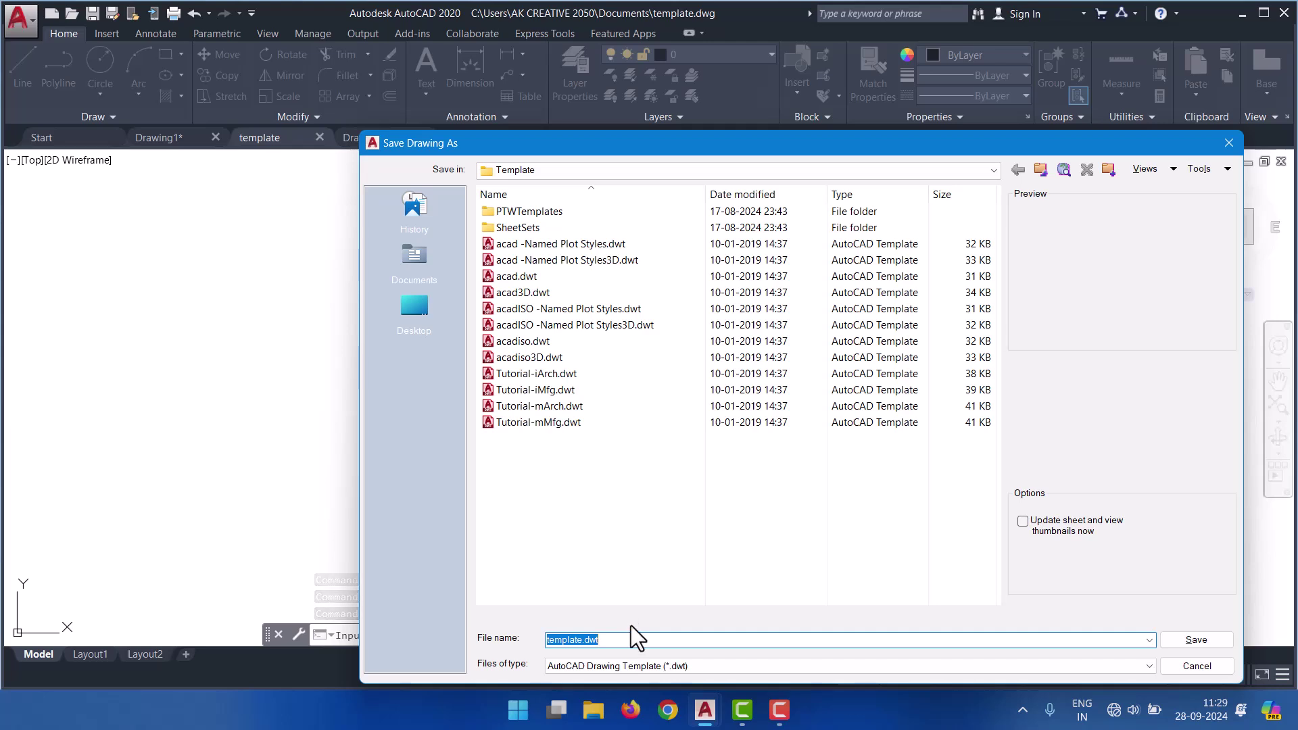
type("ak c")
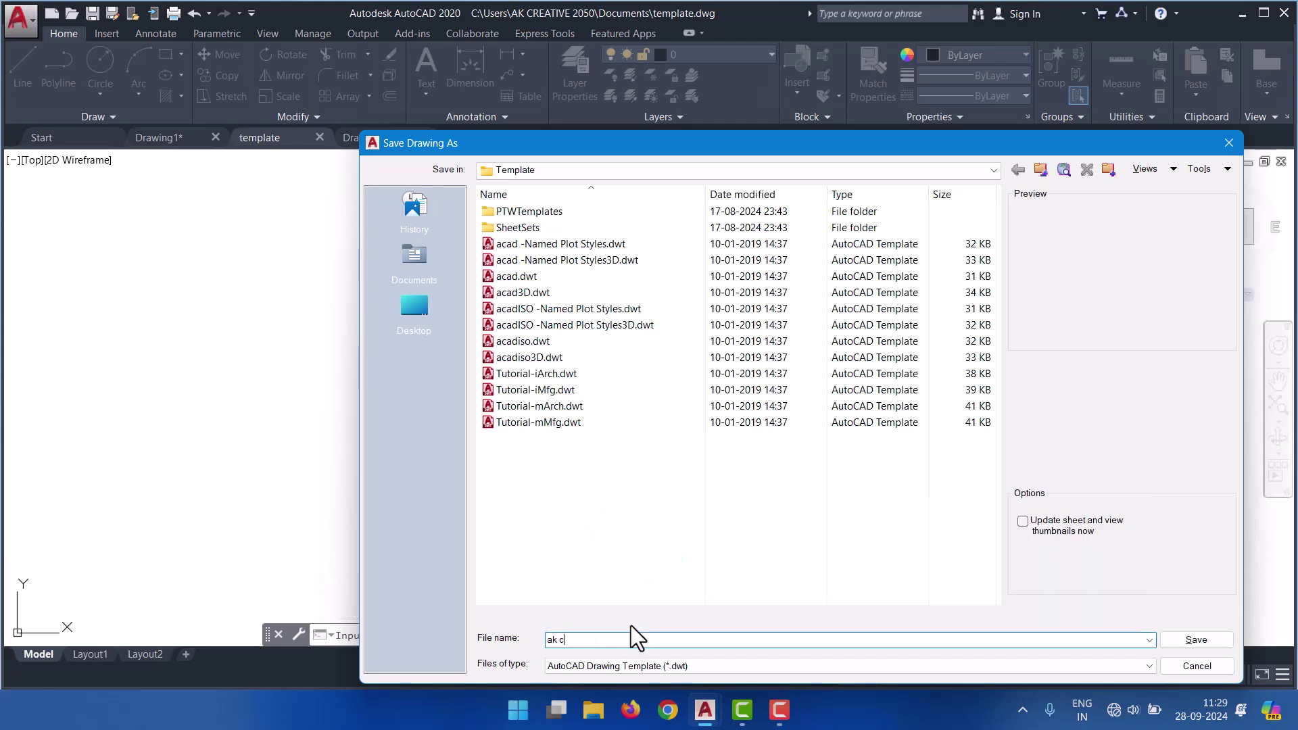
type("reat")
type("ive")
left_click(1183, 641)
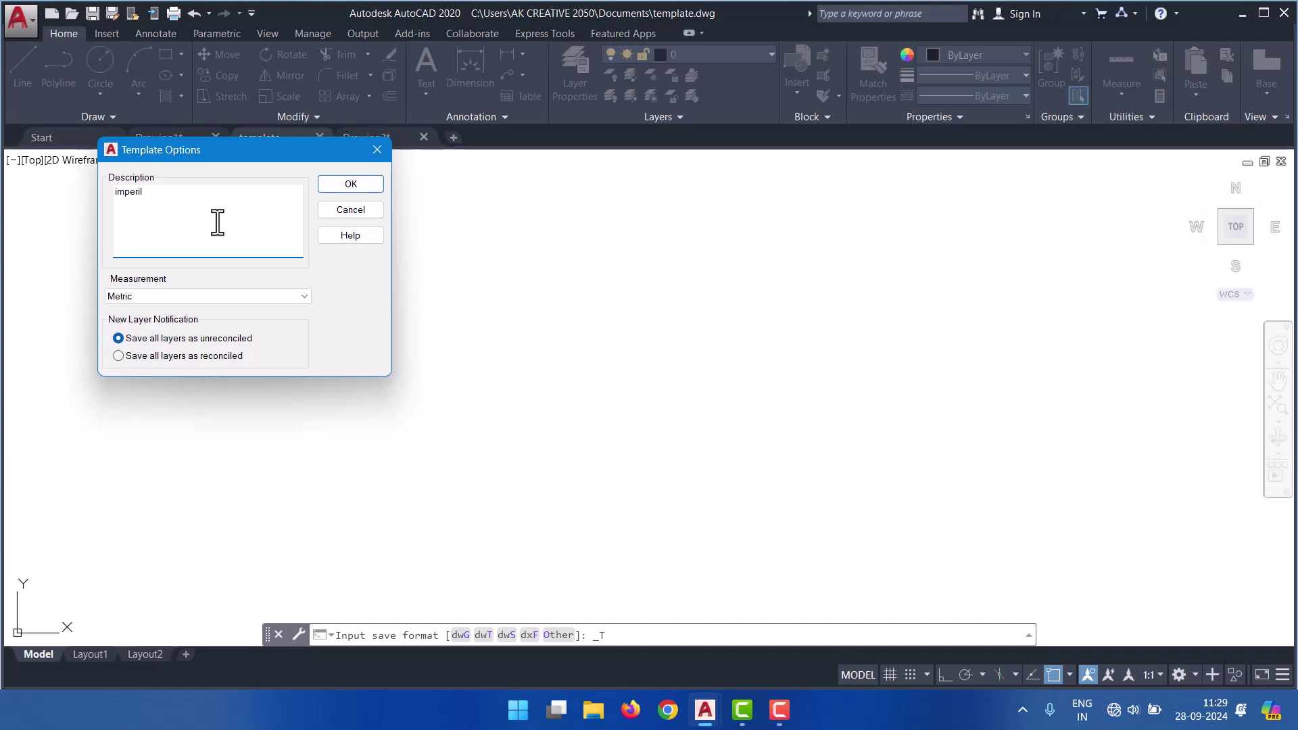
left_click(335, 188)
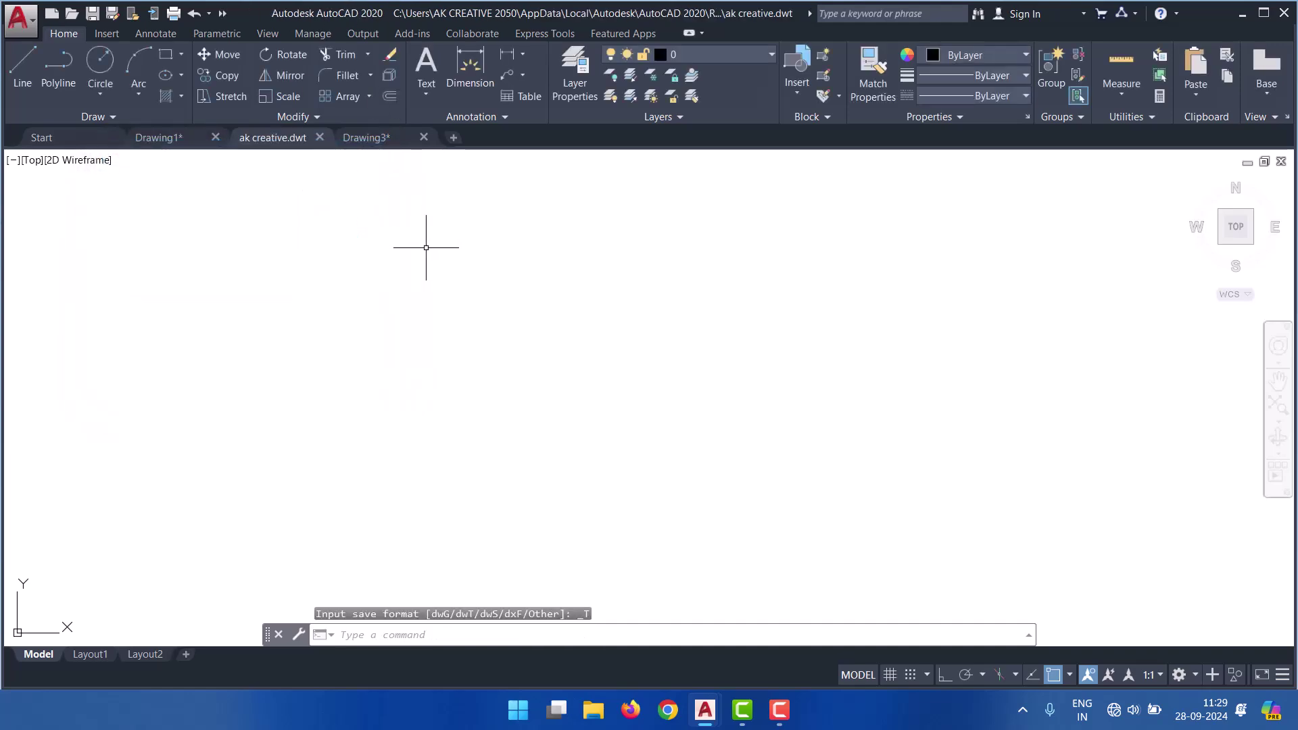
- Close the ak creative template and look over the template list on the Start page
left_click(319, 138)
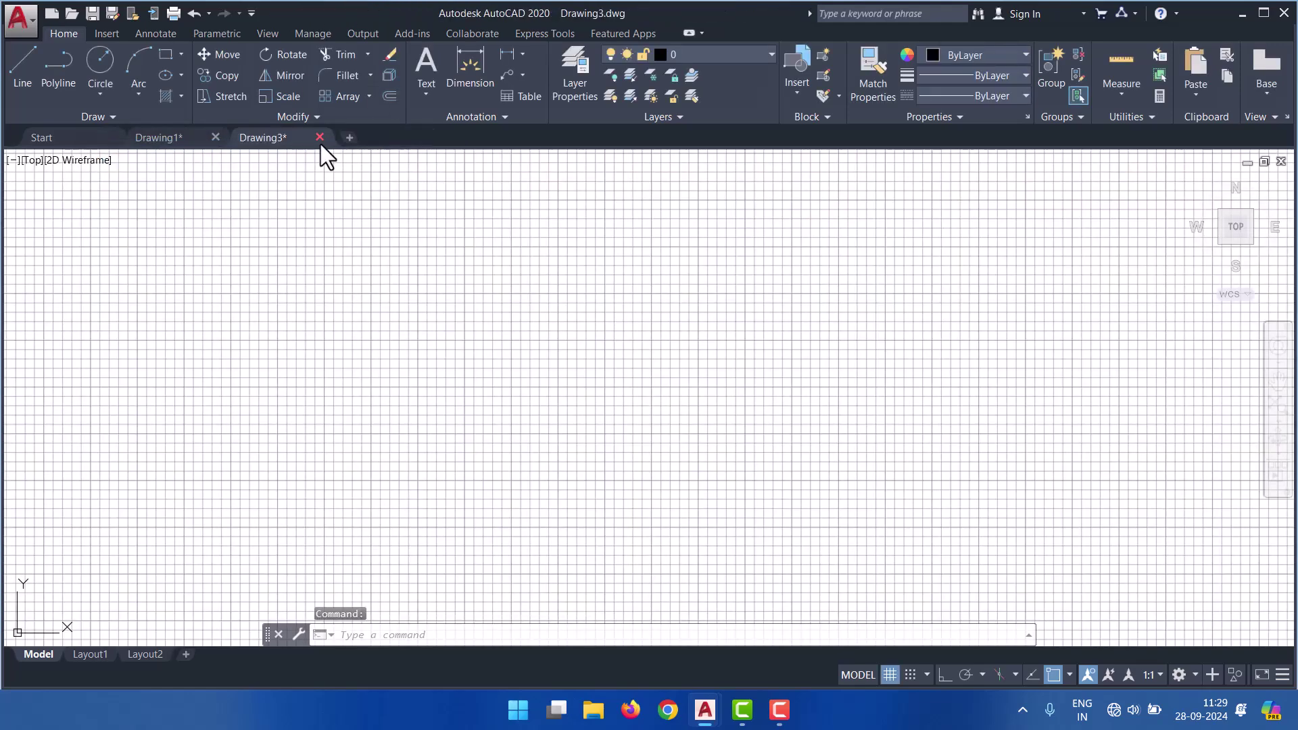
left_click(55, 143)
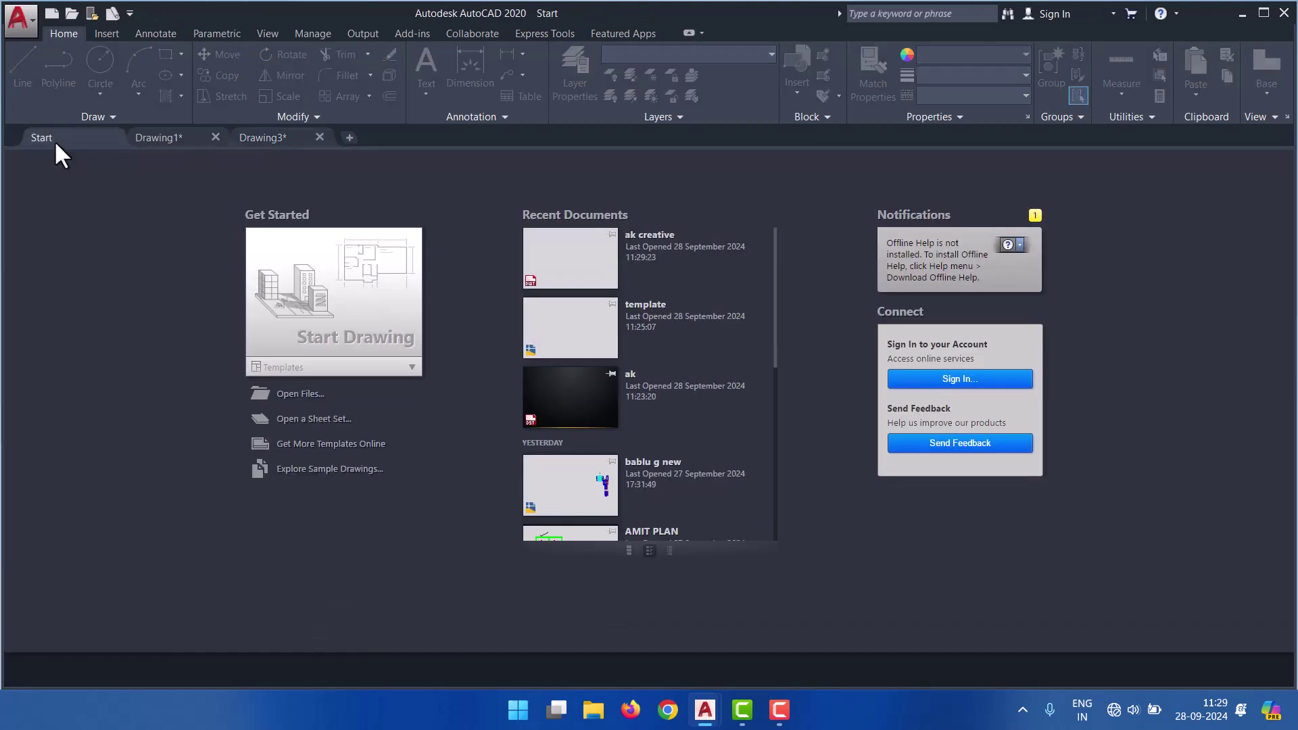
left_click(387, 369)
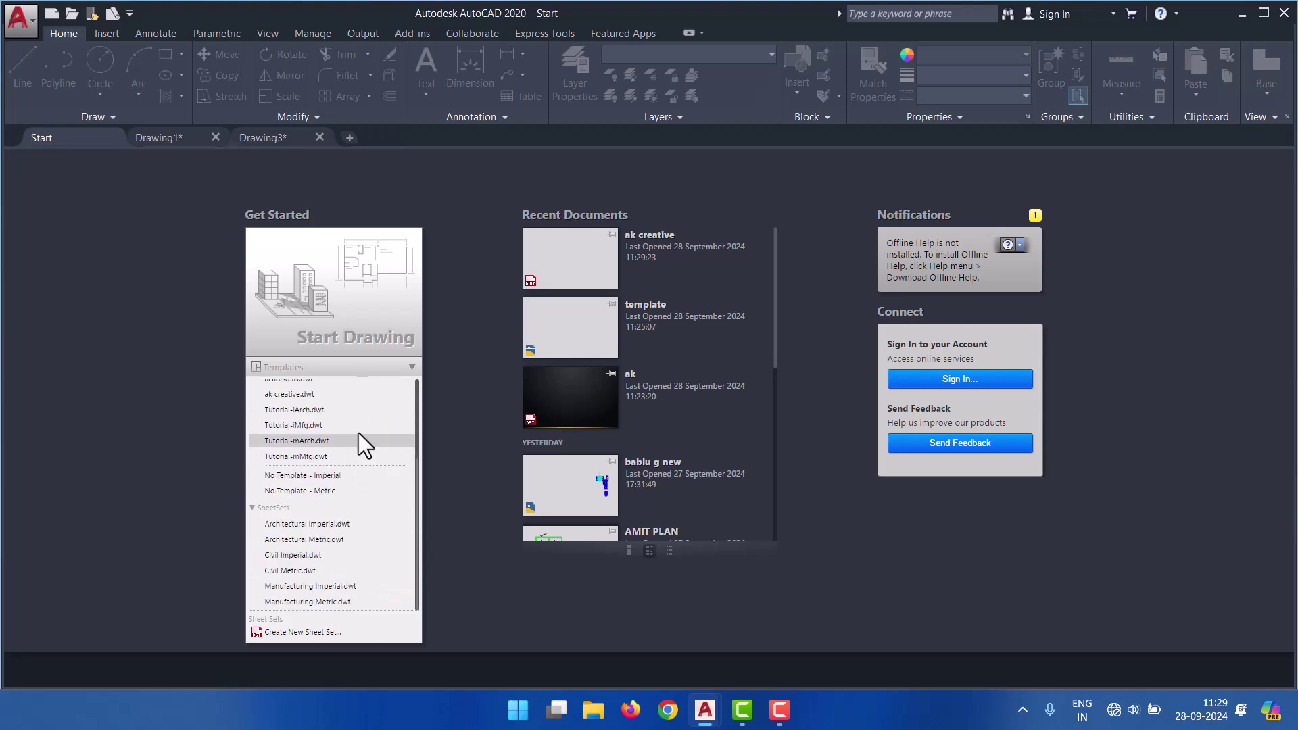
scroll(361, 434, "down", 1)
scroll(362, 412, "up", 1)
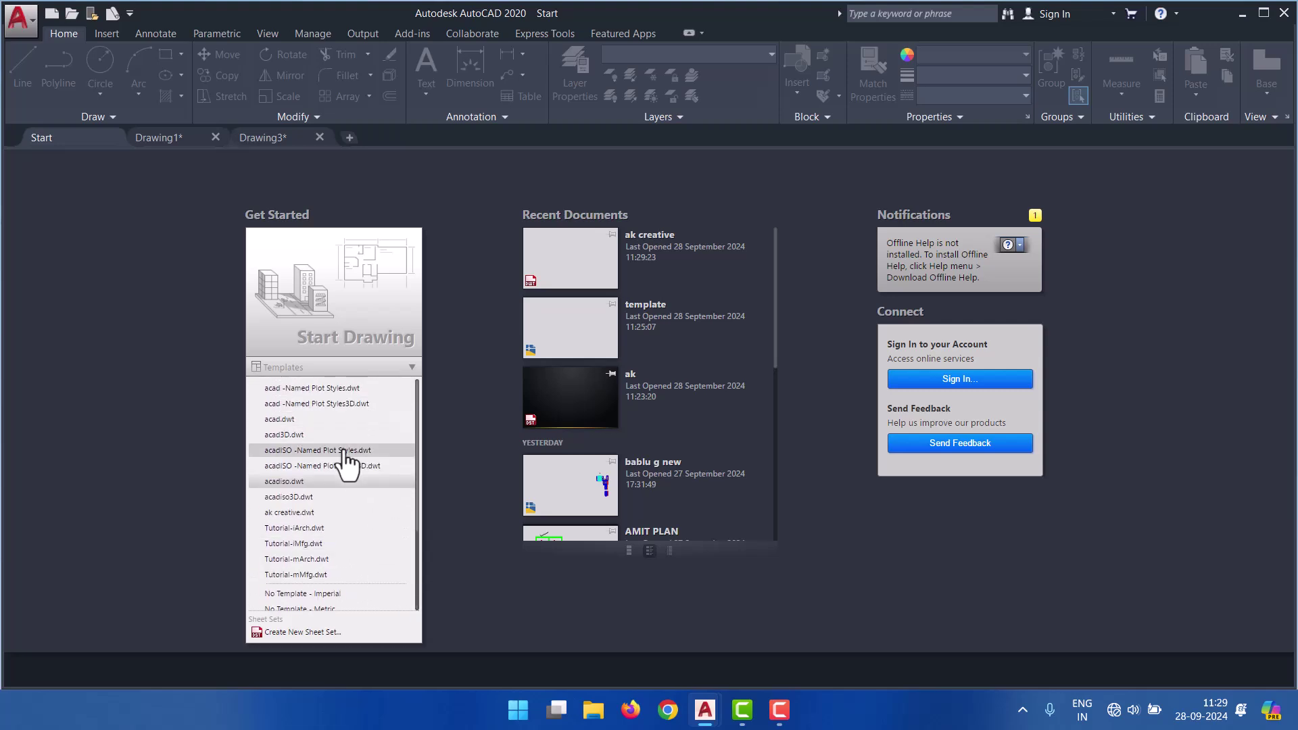
left_click(411, 369)
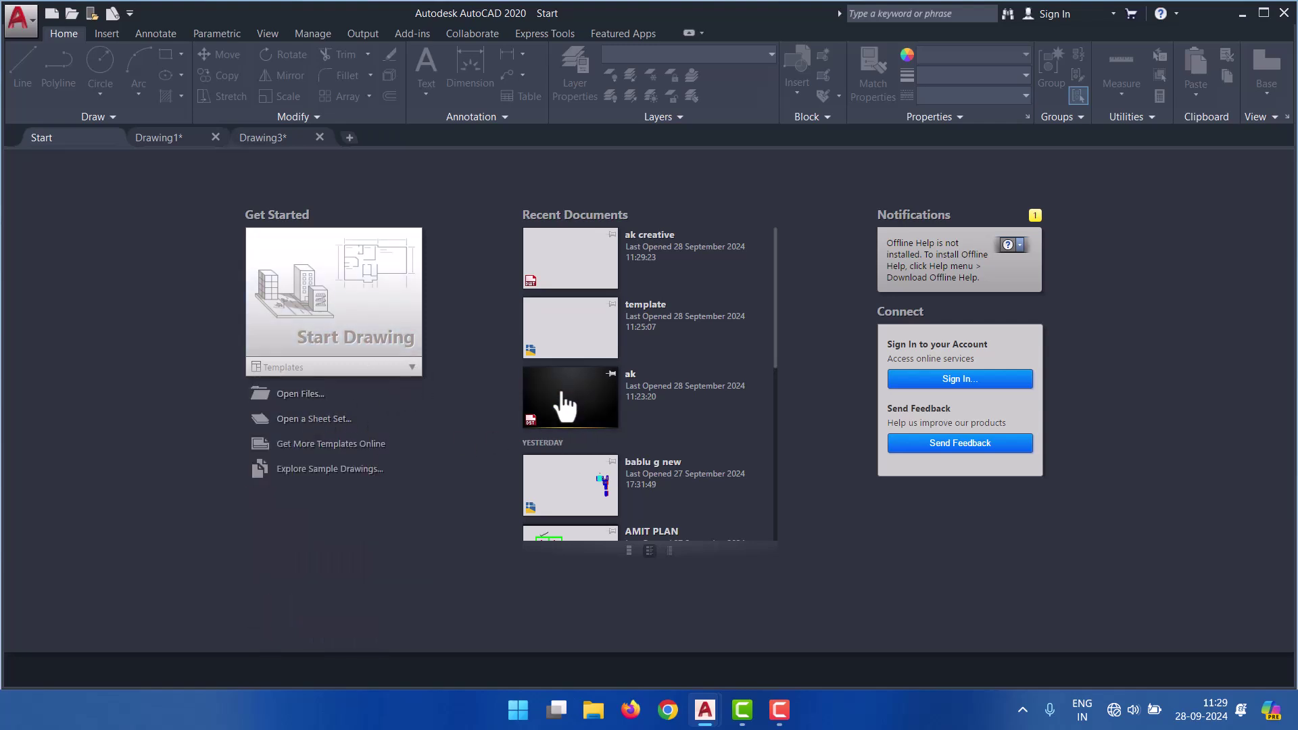
- Start the new drawing Drawing4 from the ak creative.dwt template
key("ctrl+n")
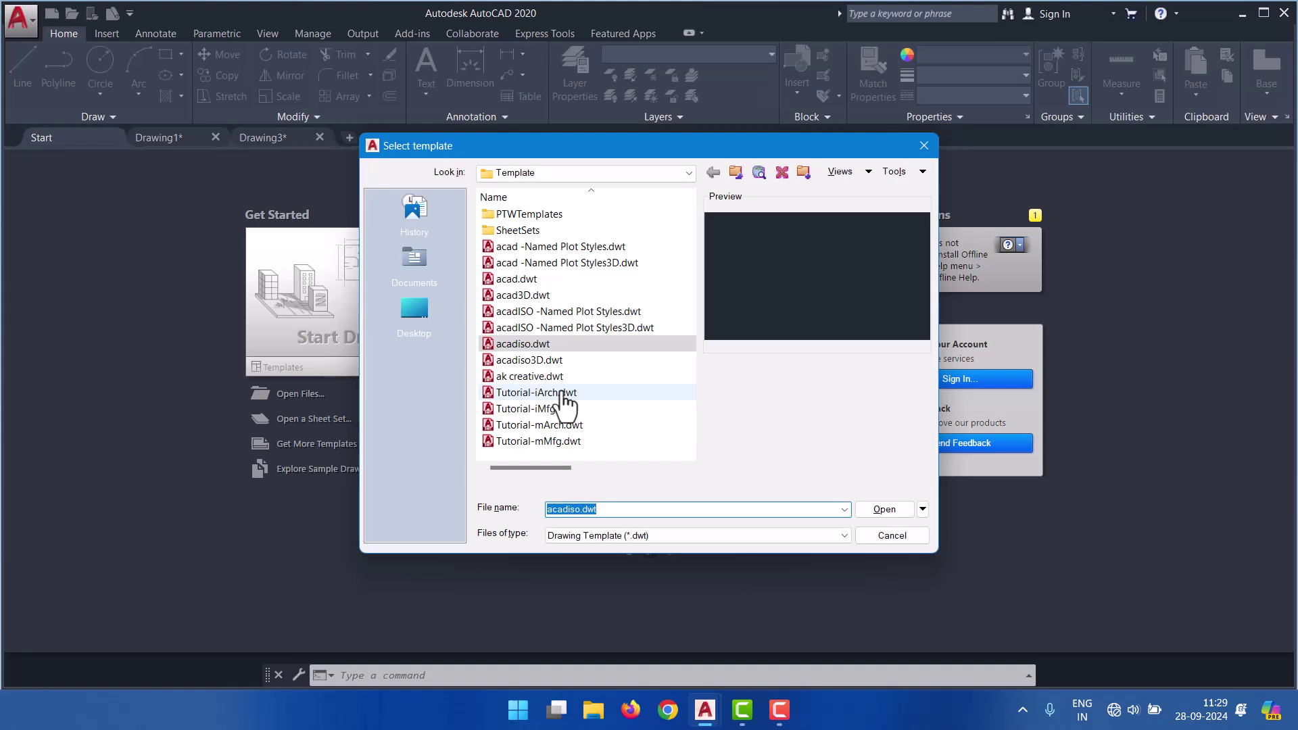
left_click(550, 376)
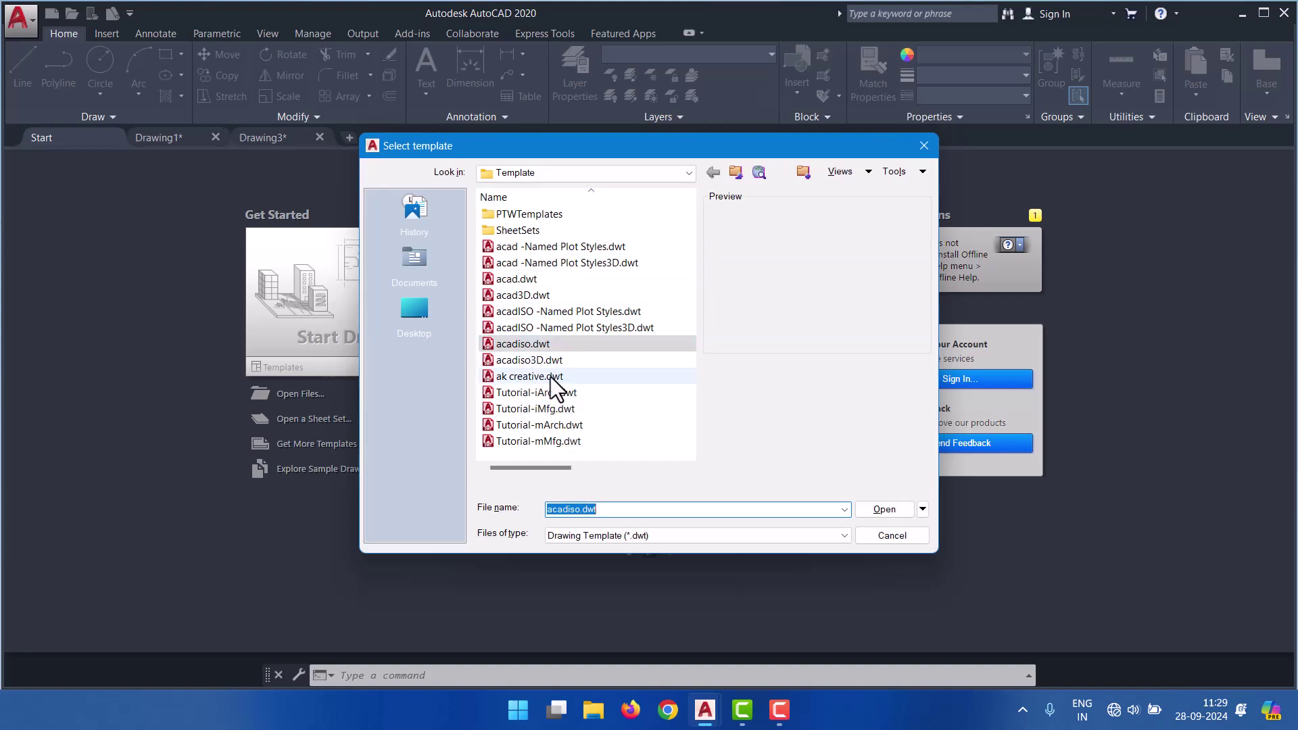
double_click(550, 375)
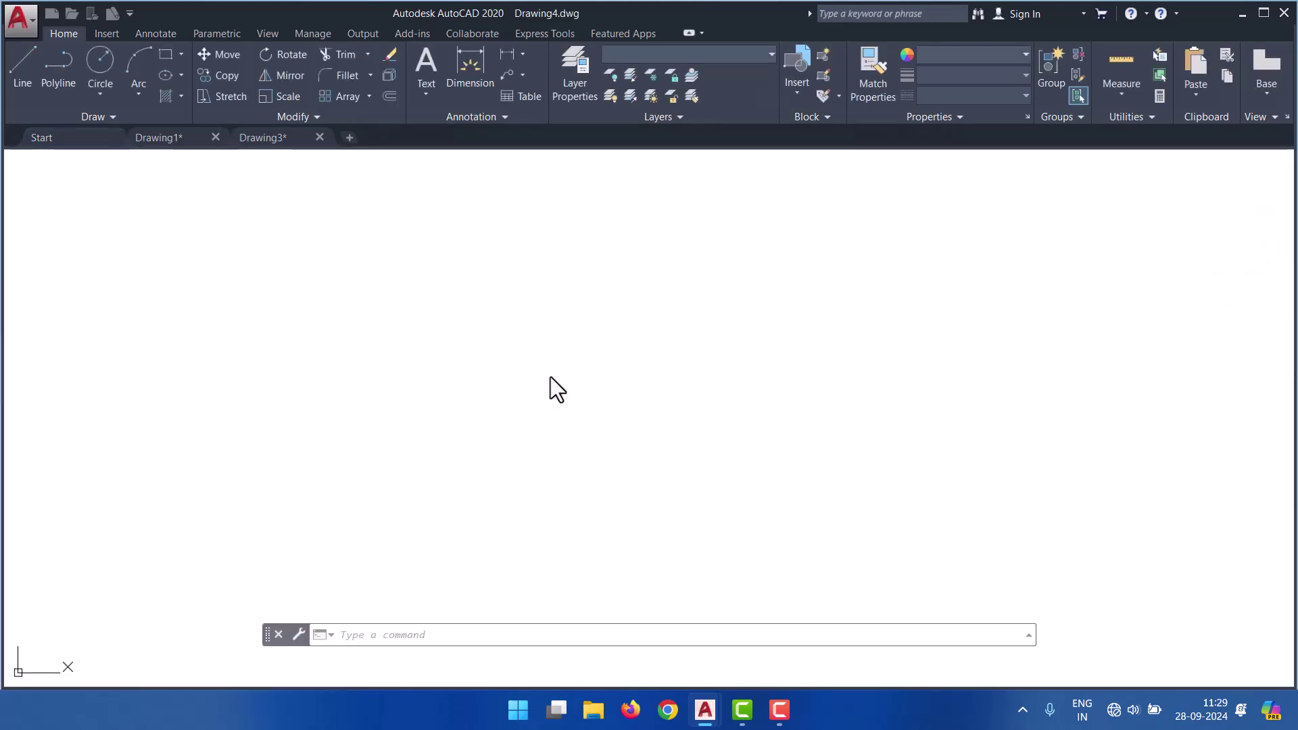
- Make wall the current layer and draw trial wall lines with LINE
left_click(722, 58)
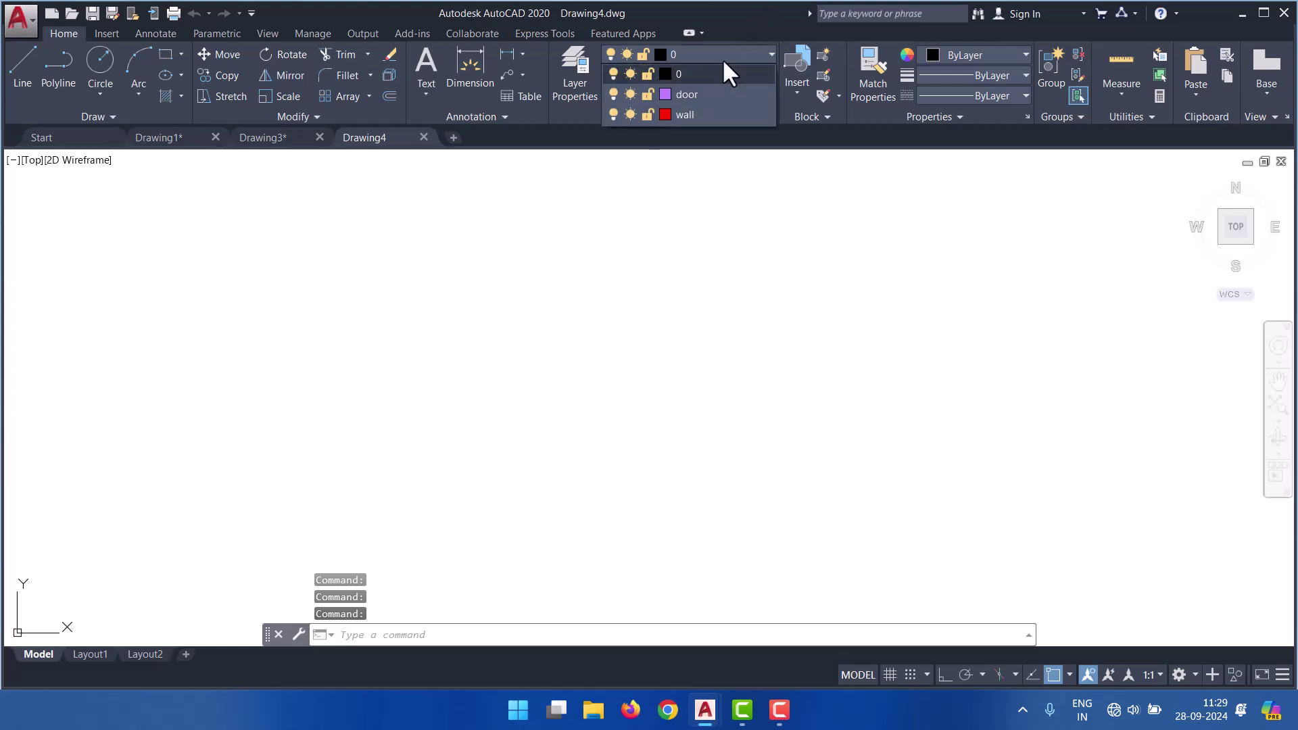
left_click(698, 108)
type("l")
key("Return")
left_click(452, 302)
left_click(813, 309)
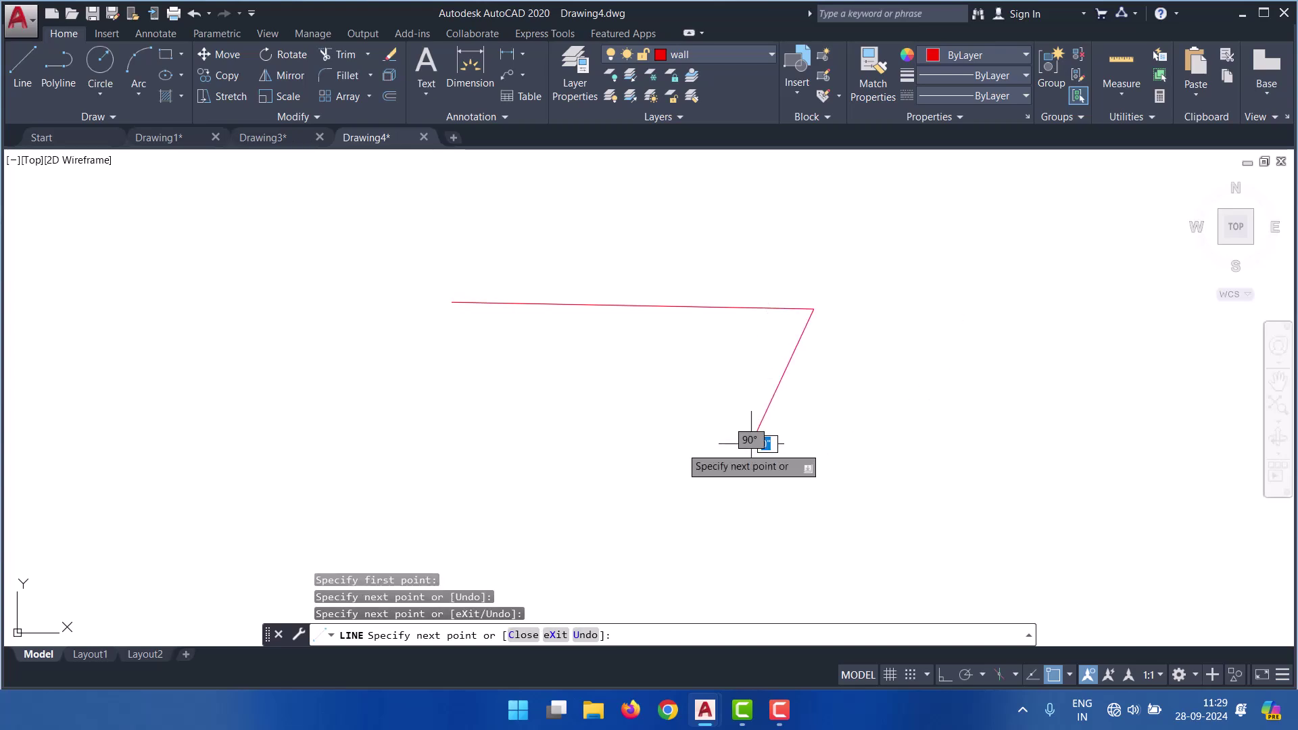
left_click(752, 443)
left_click(558, 418)
key("Escape")
- Review the drawing units and Standard dimension style settings, cancelling without changes
key("Escape")
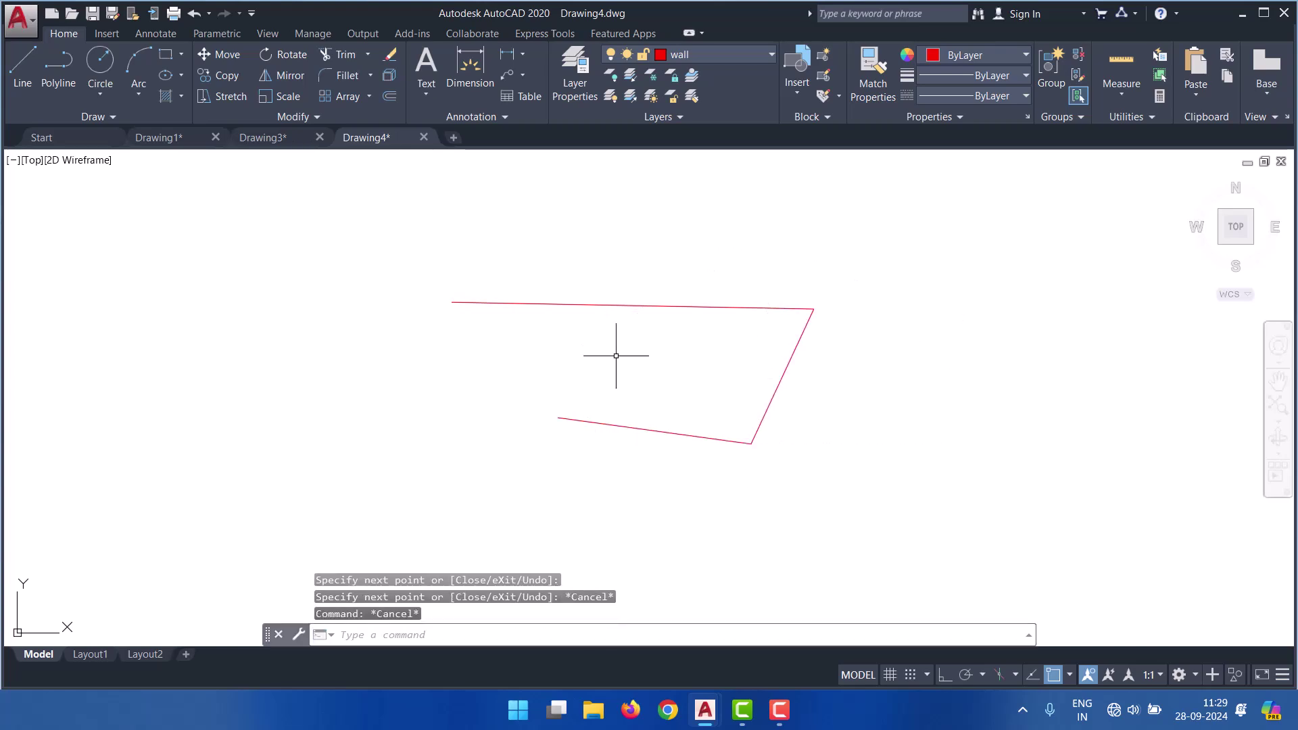
type("un")
key("Return")
key("Escape")
type("d")
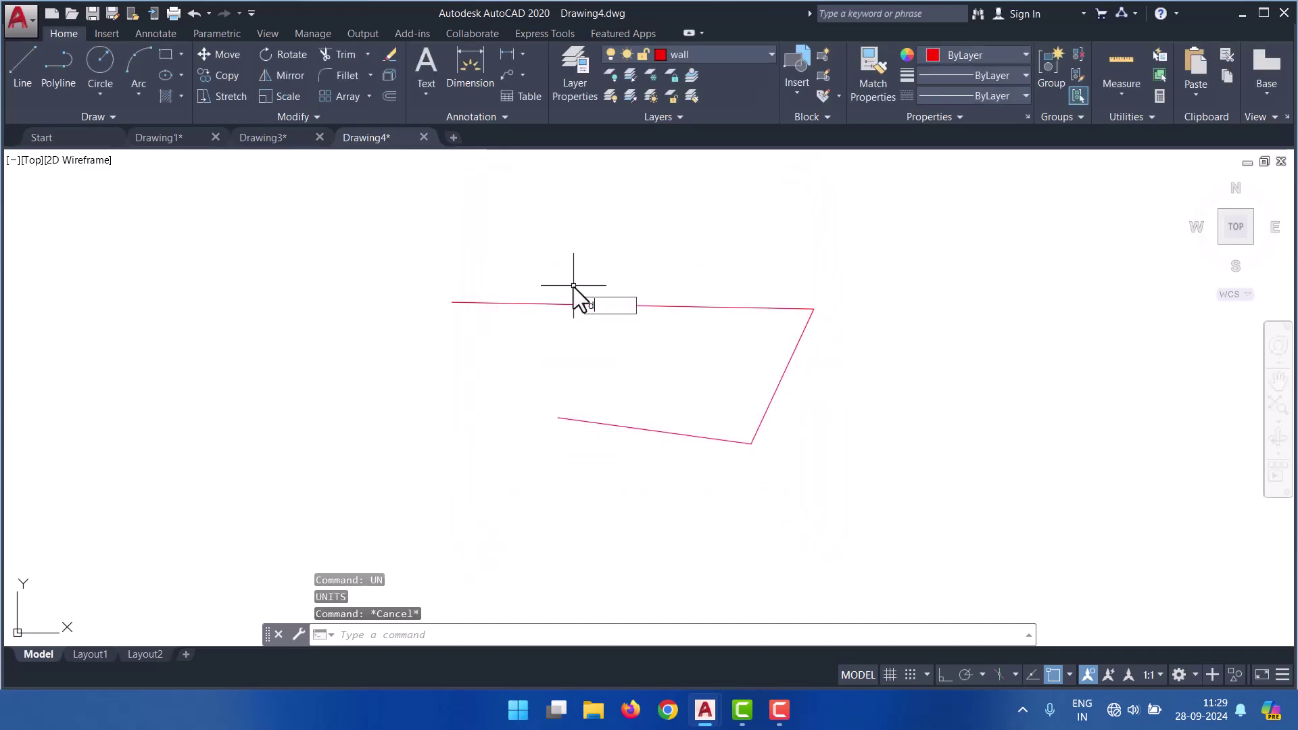
key("Return")
left_click(844, 324)
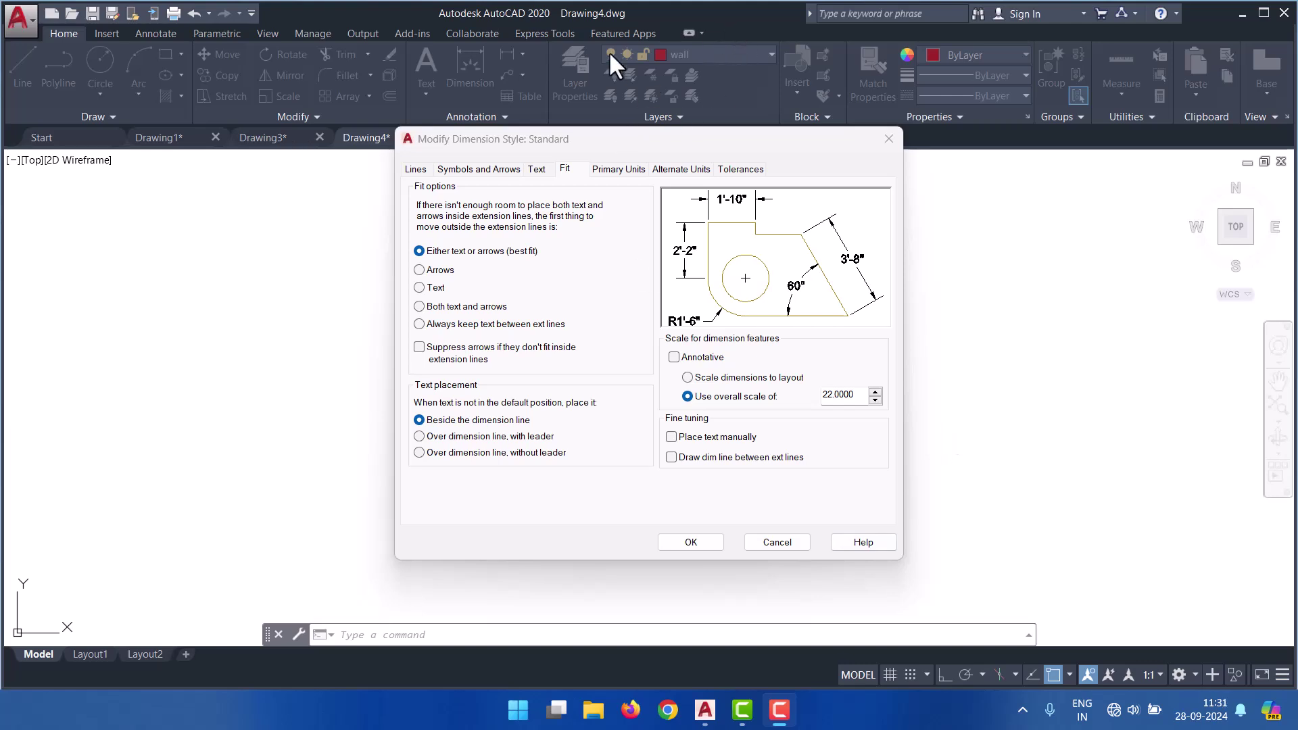
left_click(638, 403)
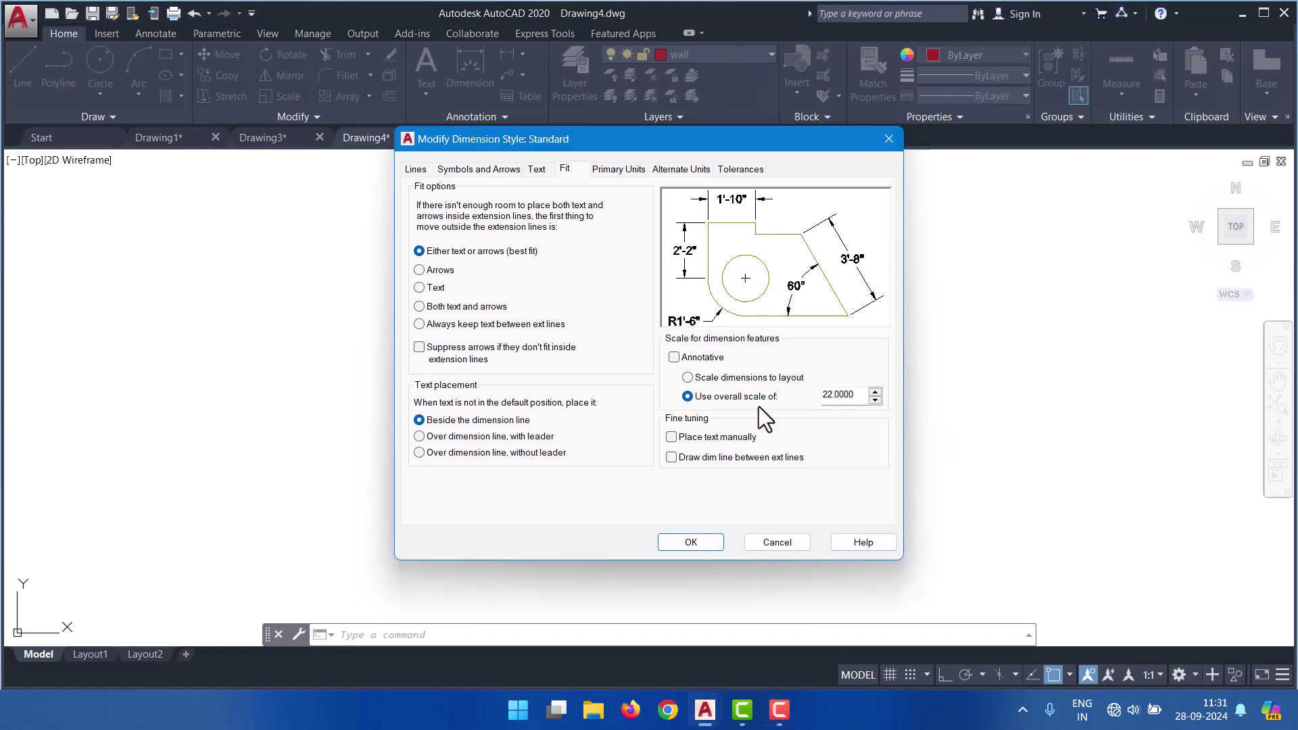
left_click(760, 539)
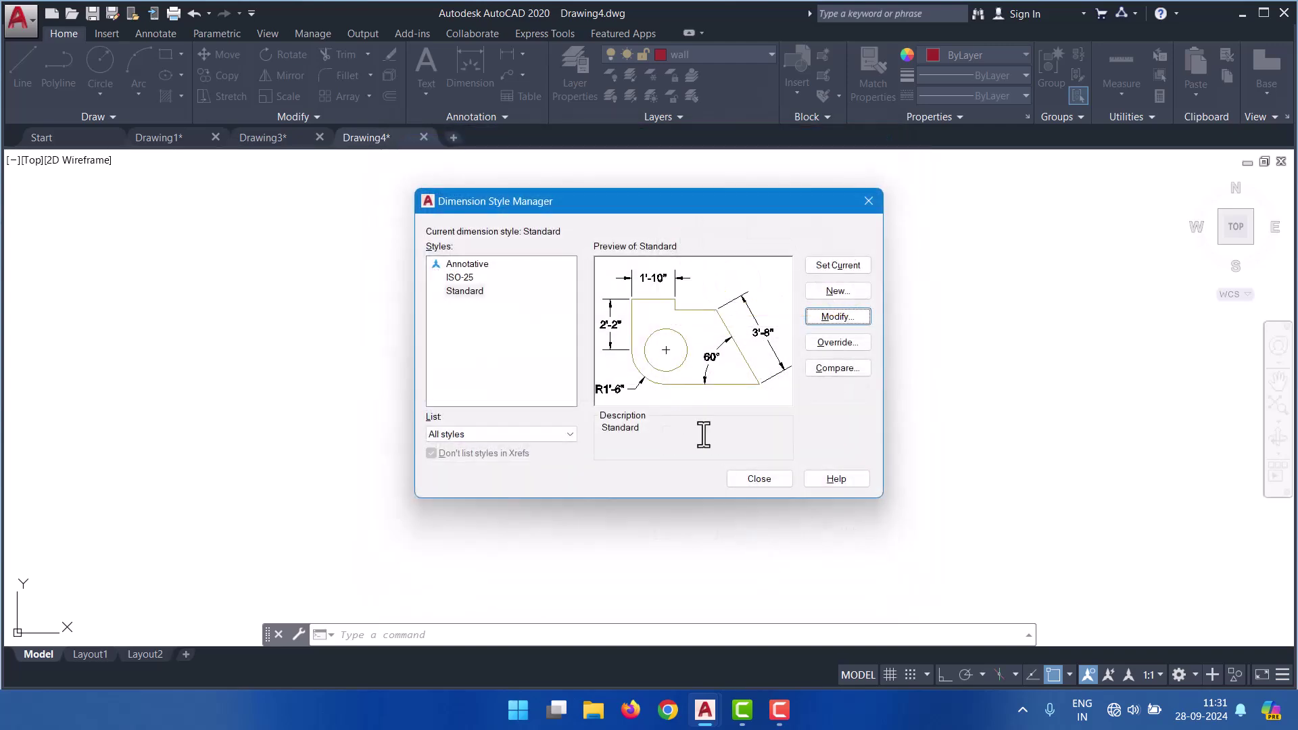
left_click(868, 201)
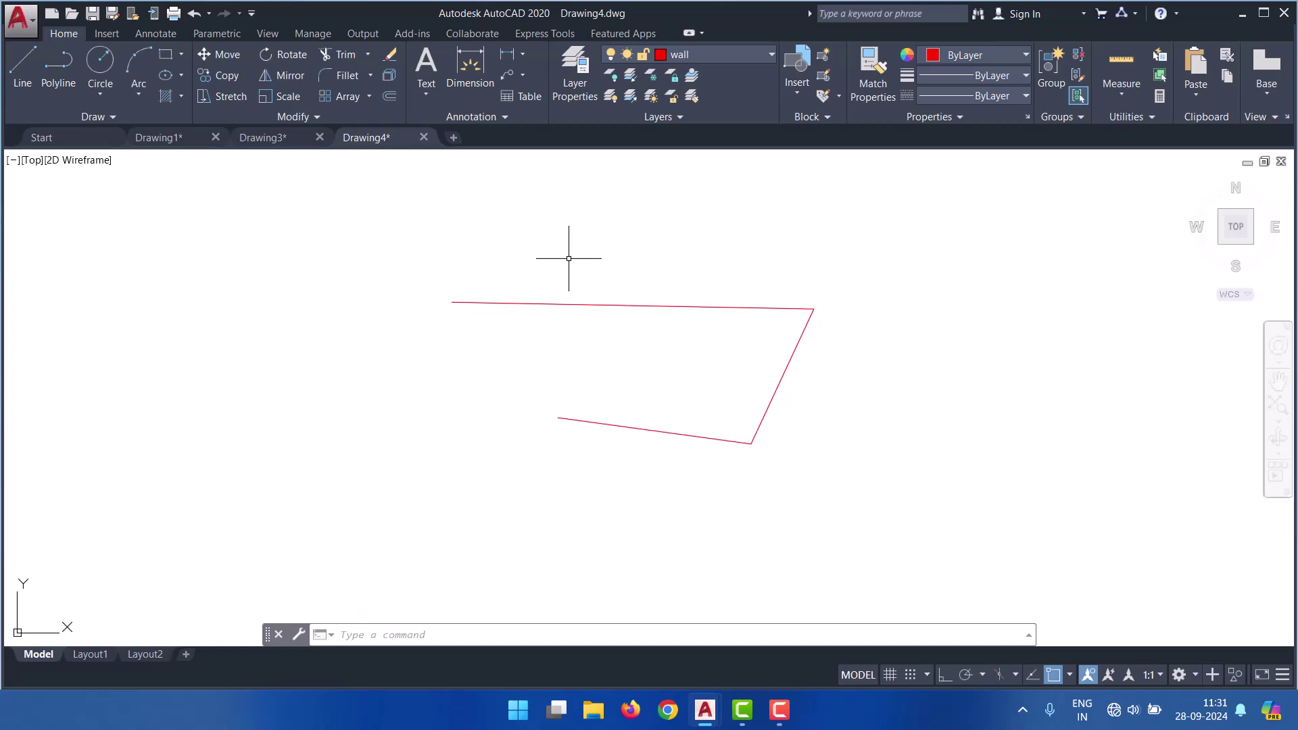
- Window-select the three trial wall lines and delete them
scroll(569, 258, "down", 2)
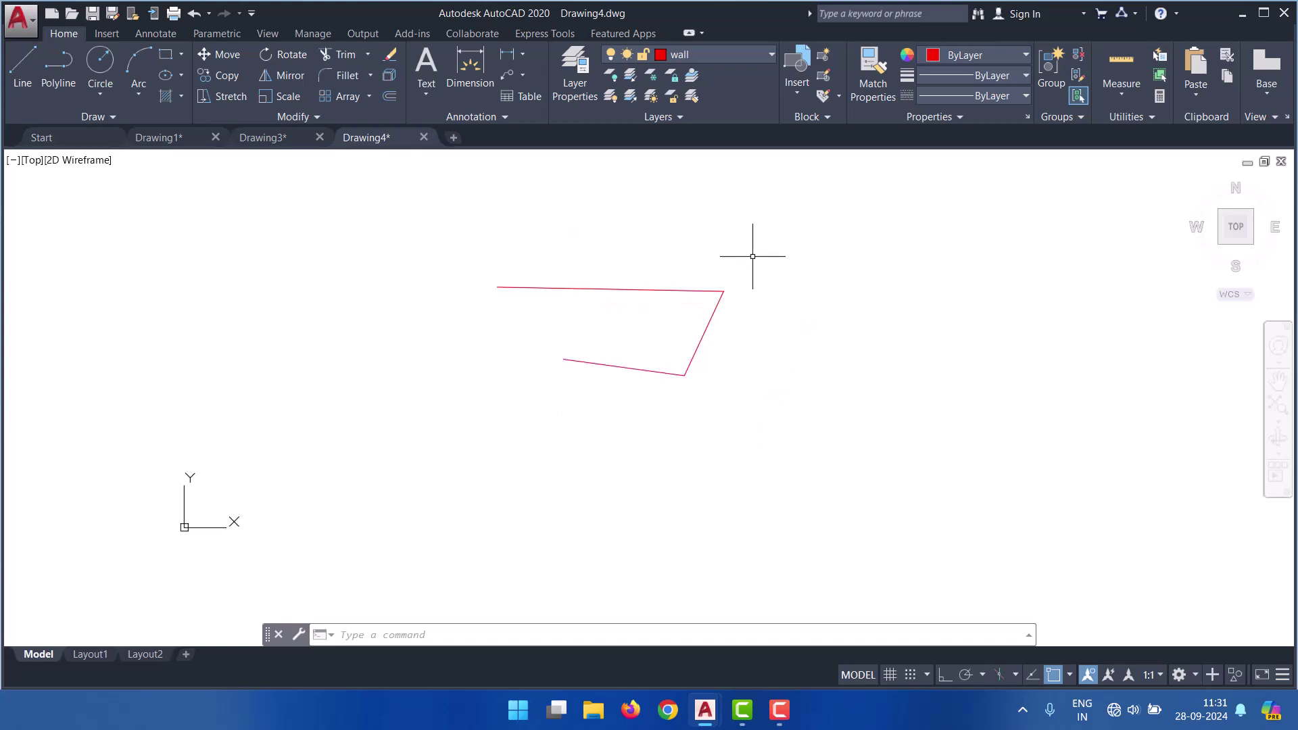
left_click(753, 261)
left_click(561, 404)
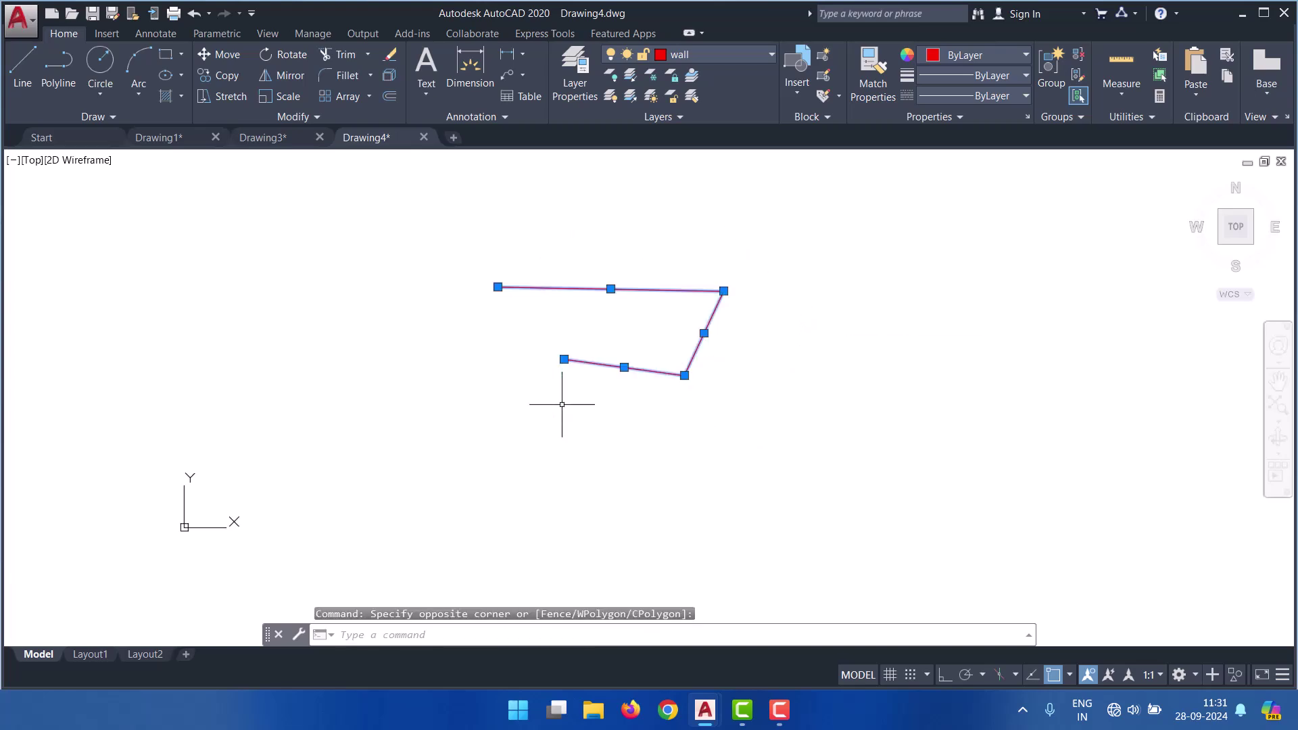
key("Delete")
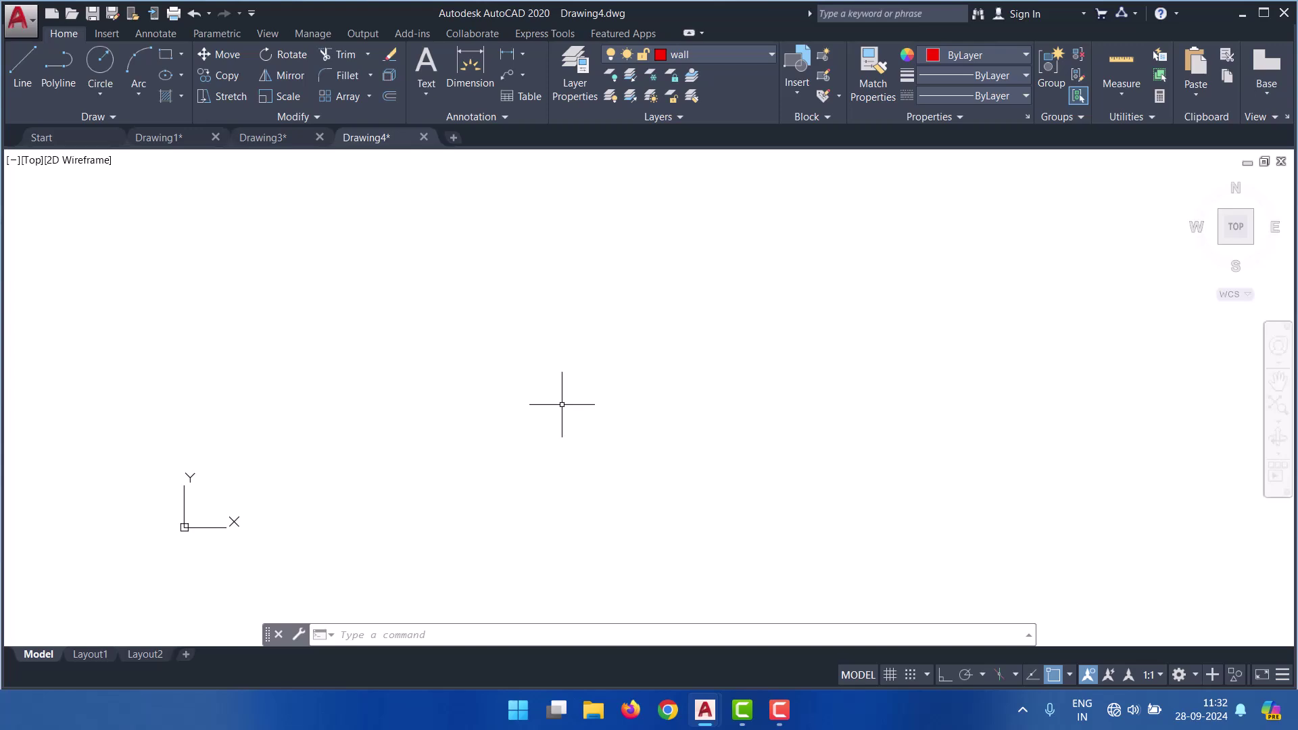
- Start single-line text at a picked point with a picked height and default rotation
type("dt")
key("Return")
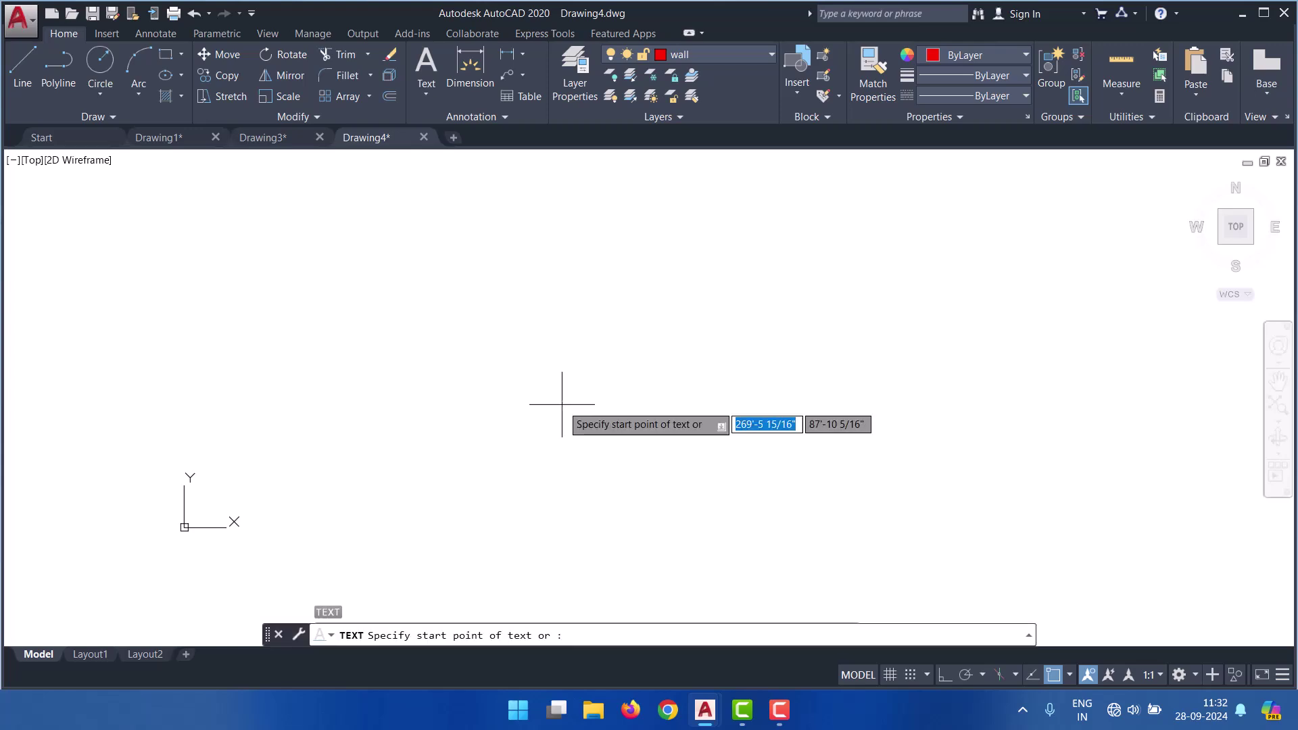
left_click(477, 349)
key("F8")
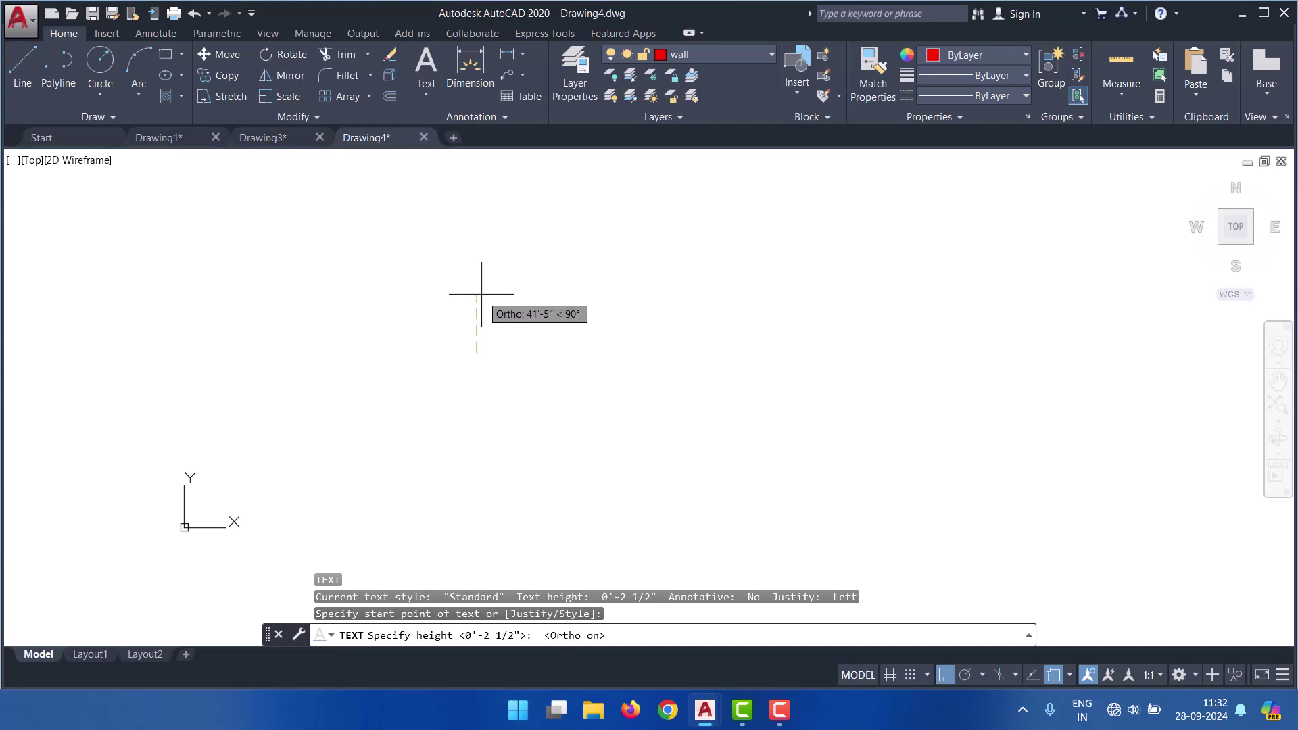
left_click(479, 281)
key("Return")
- Enter the text 'sample drawings', correcting typos, and finish the text command
type("Saam")
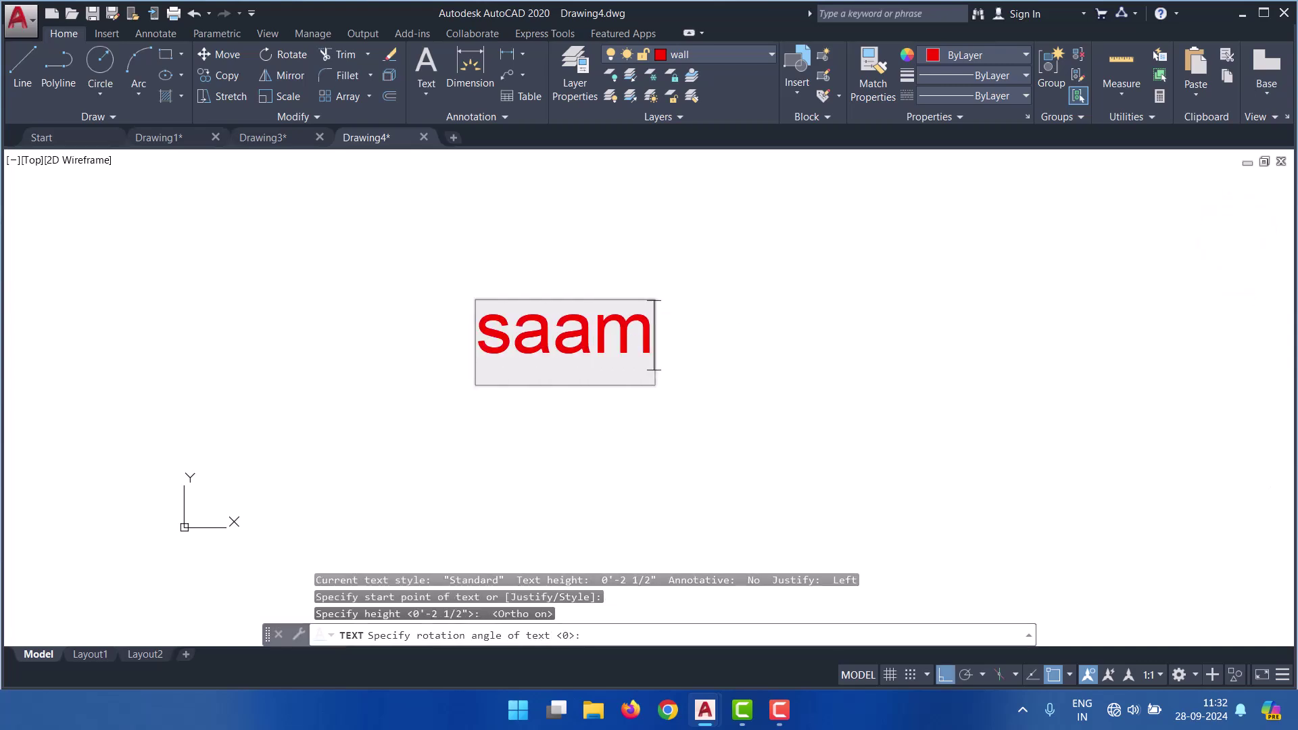
type("ple drwing")
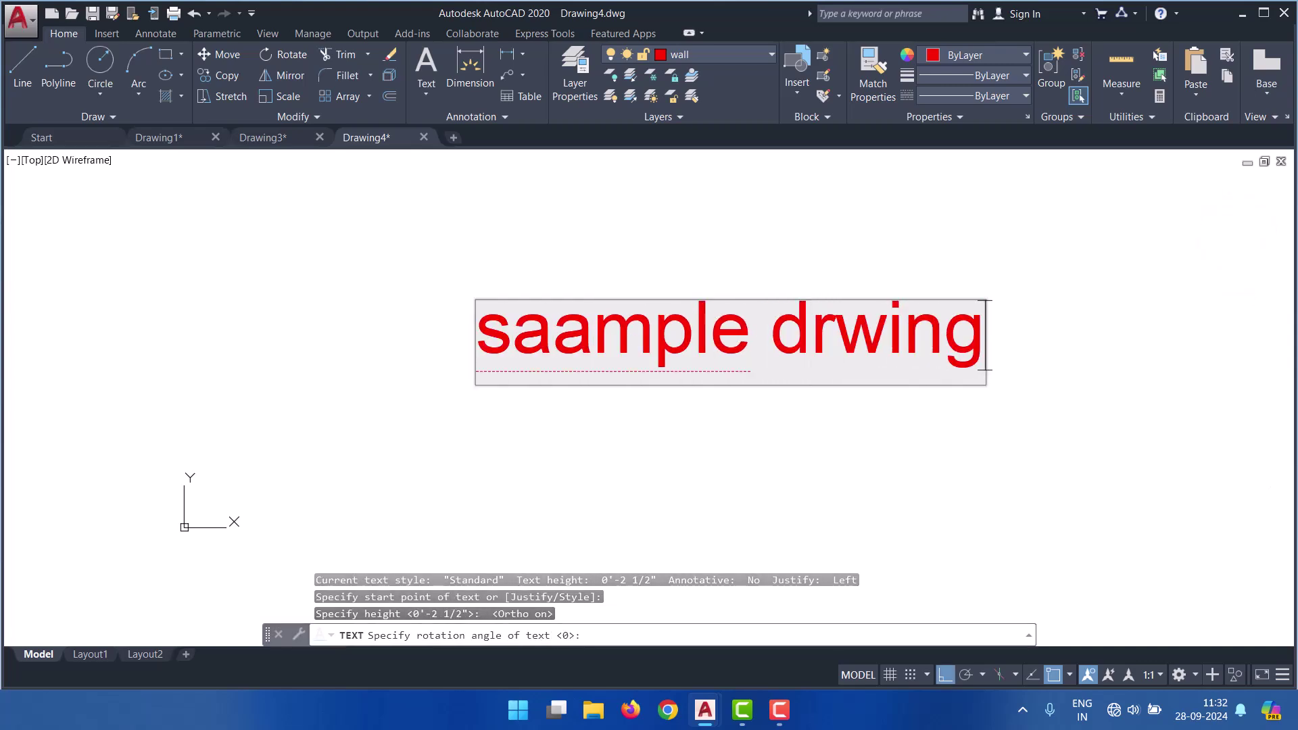
type("s")
key("BackSpace")
key("BackSpace")
key("BackSpace")
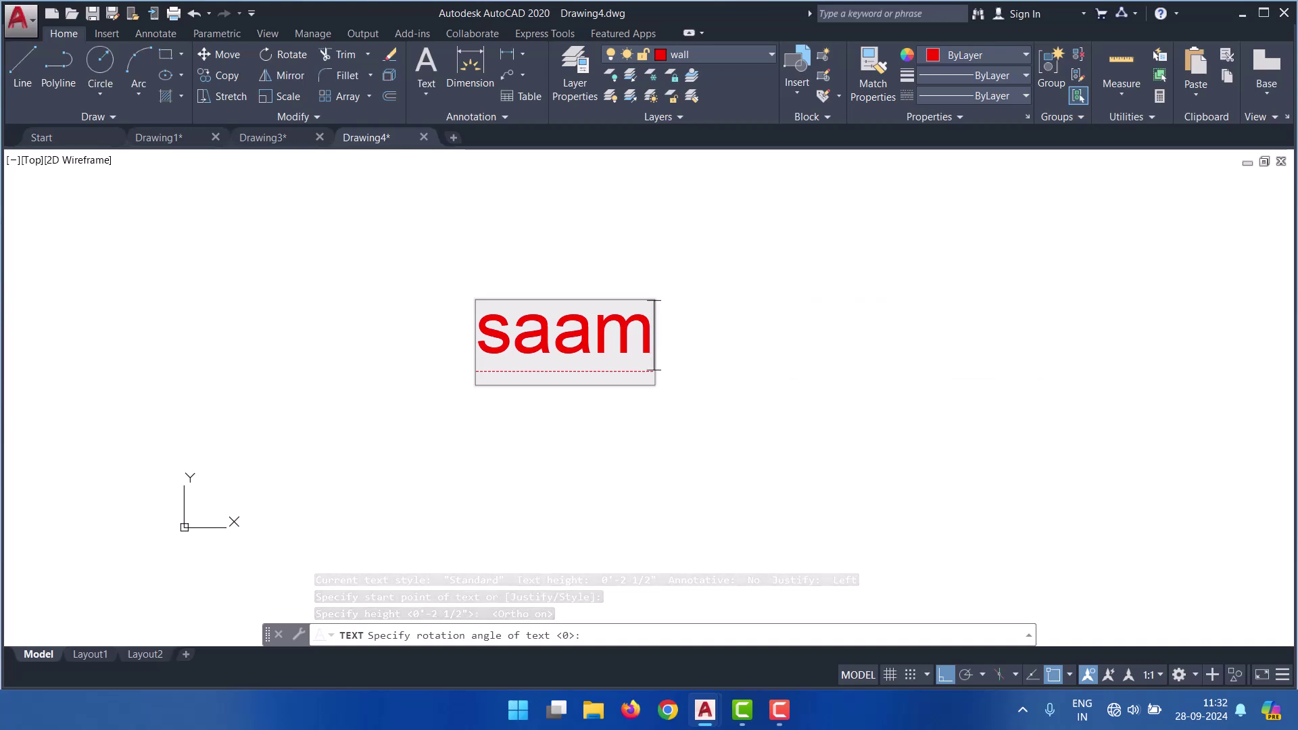
key("BackSpace")
key("BackSpace")
key("BackSpace")
type("sa")
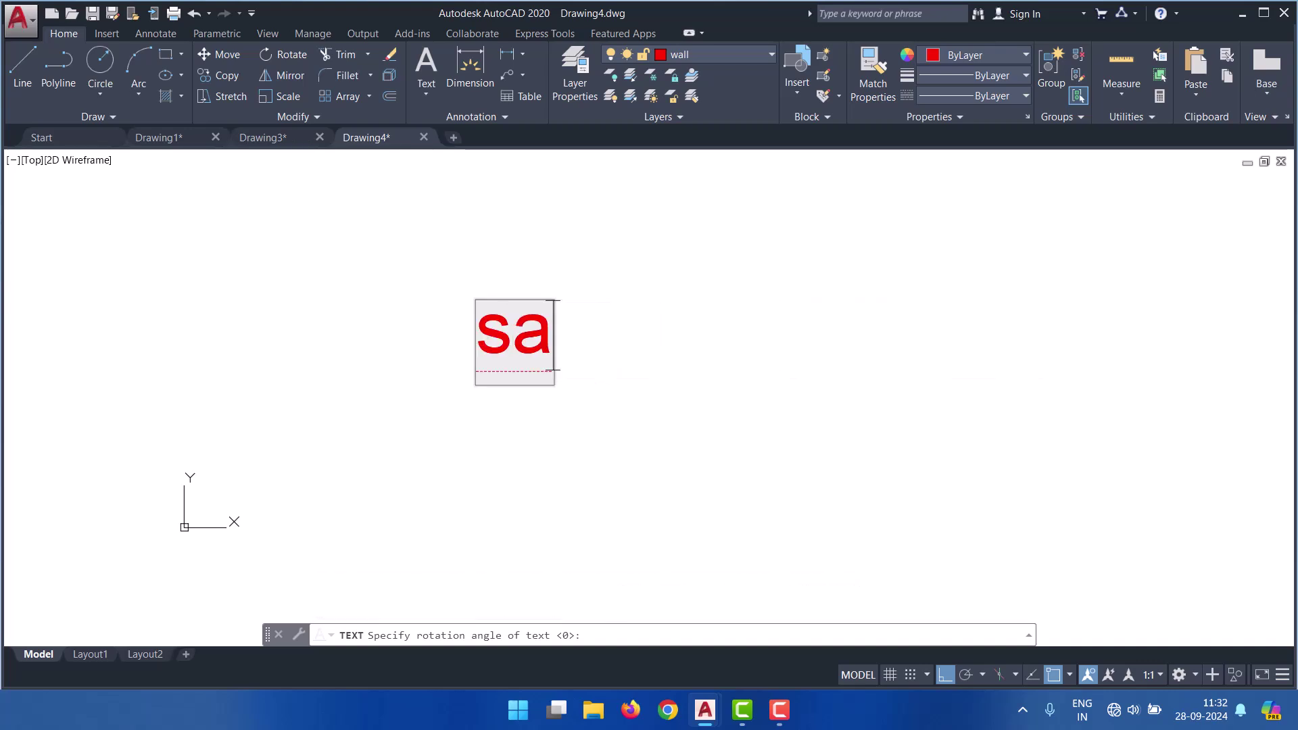
type("mple drawu")
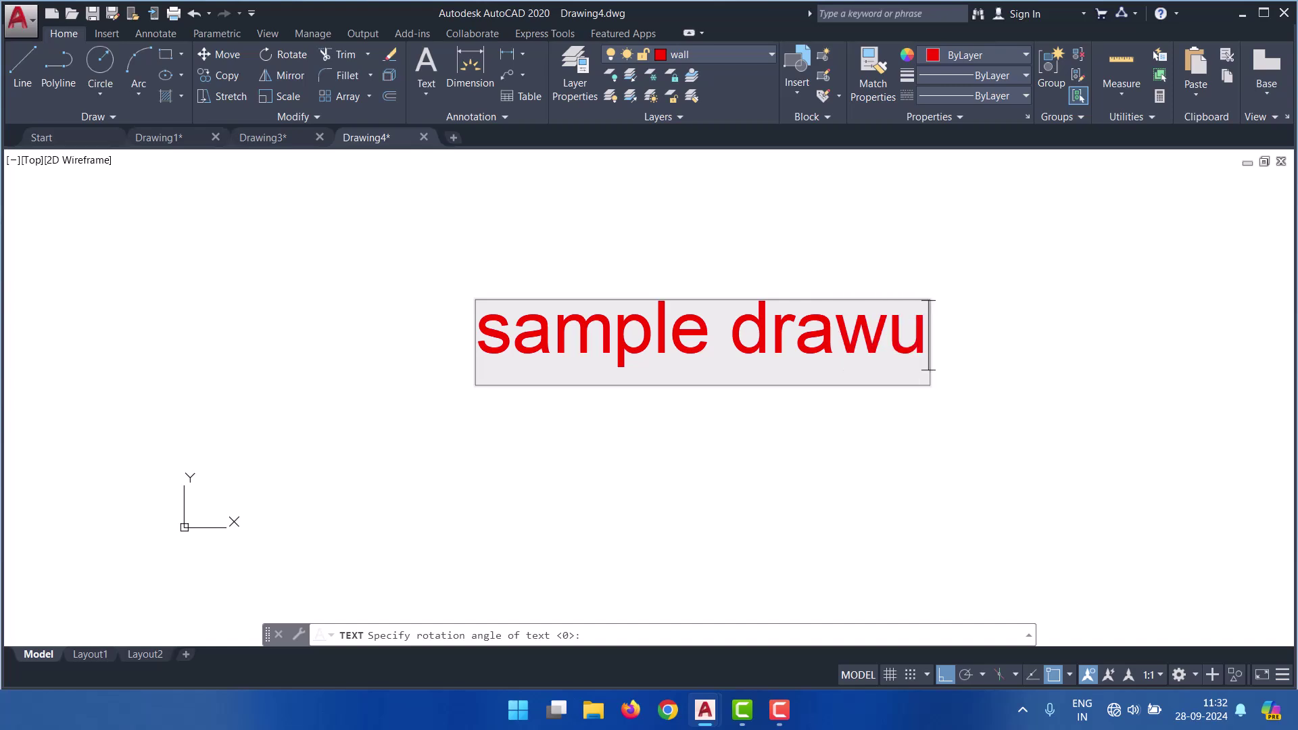
key("BackSpace")
type("ings")
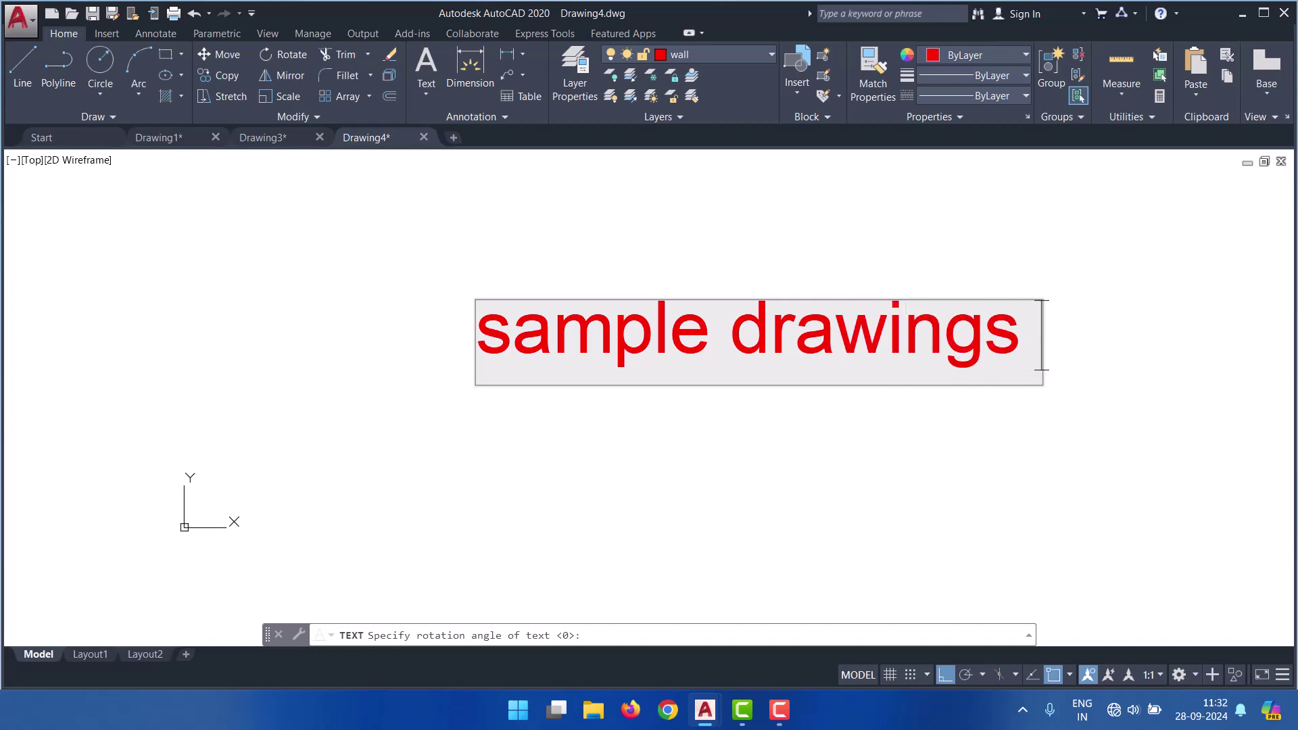
left_click(863, 284)
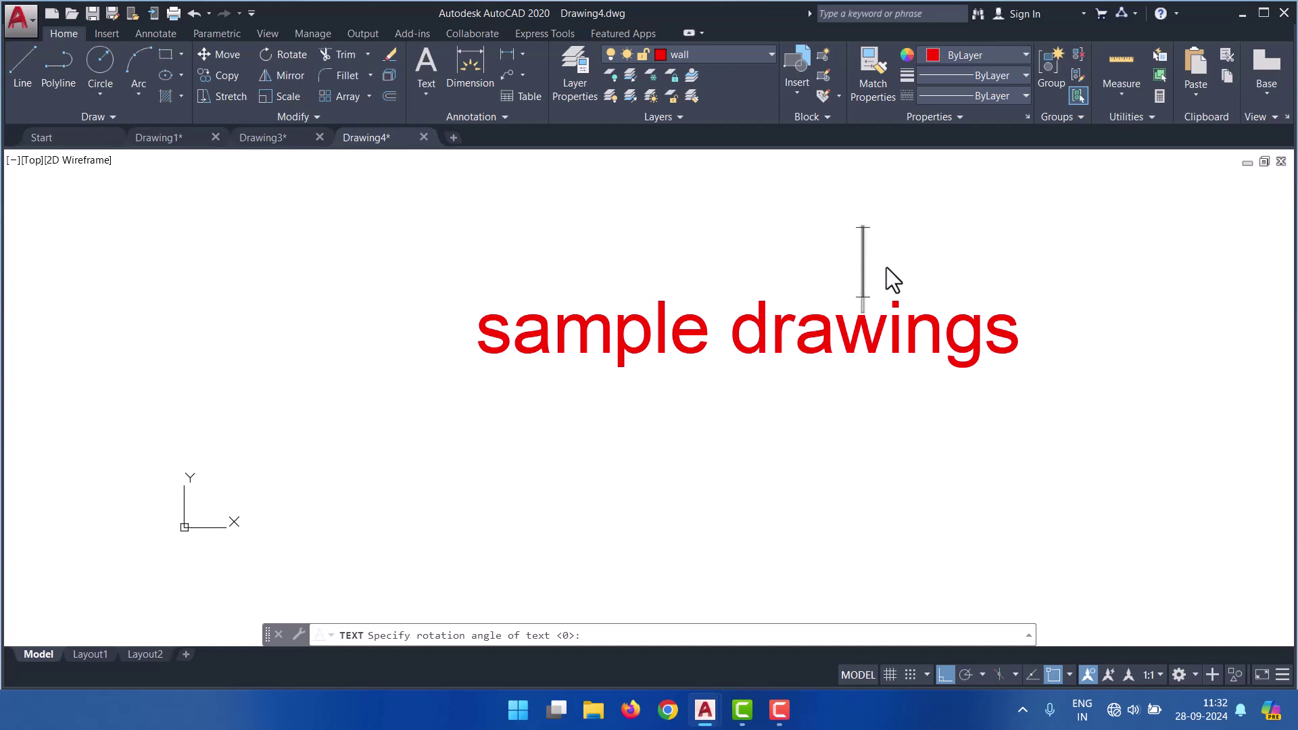
key("Return")
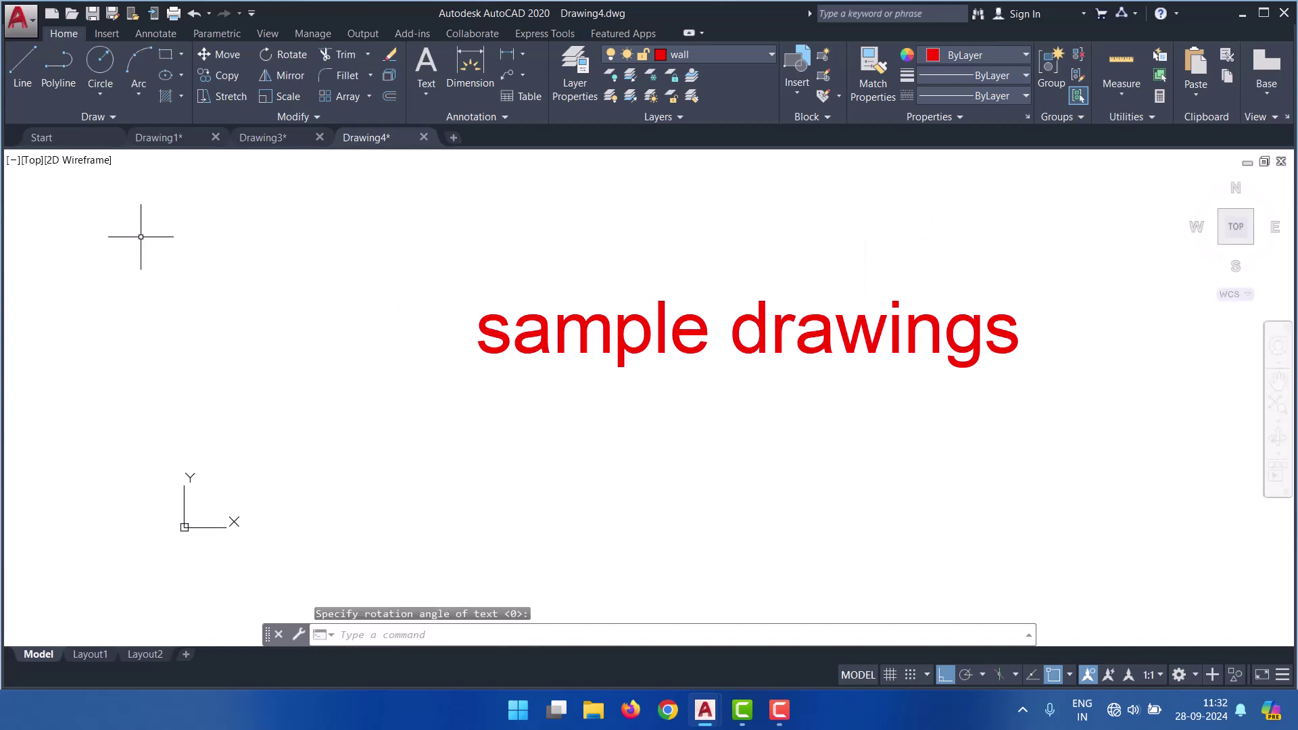
- Open the Data Extraction and Multileaders Sample from the Mechanical Sample folder read-only
left_click(49, 139)
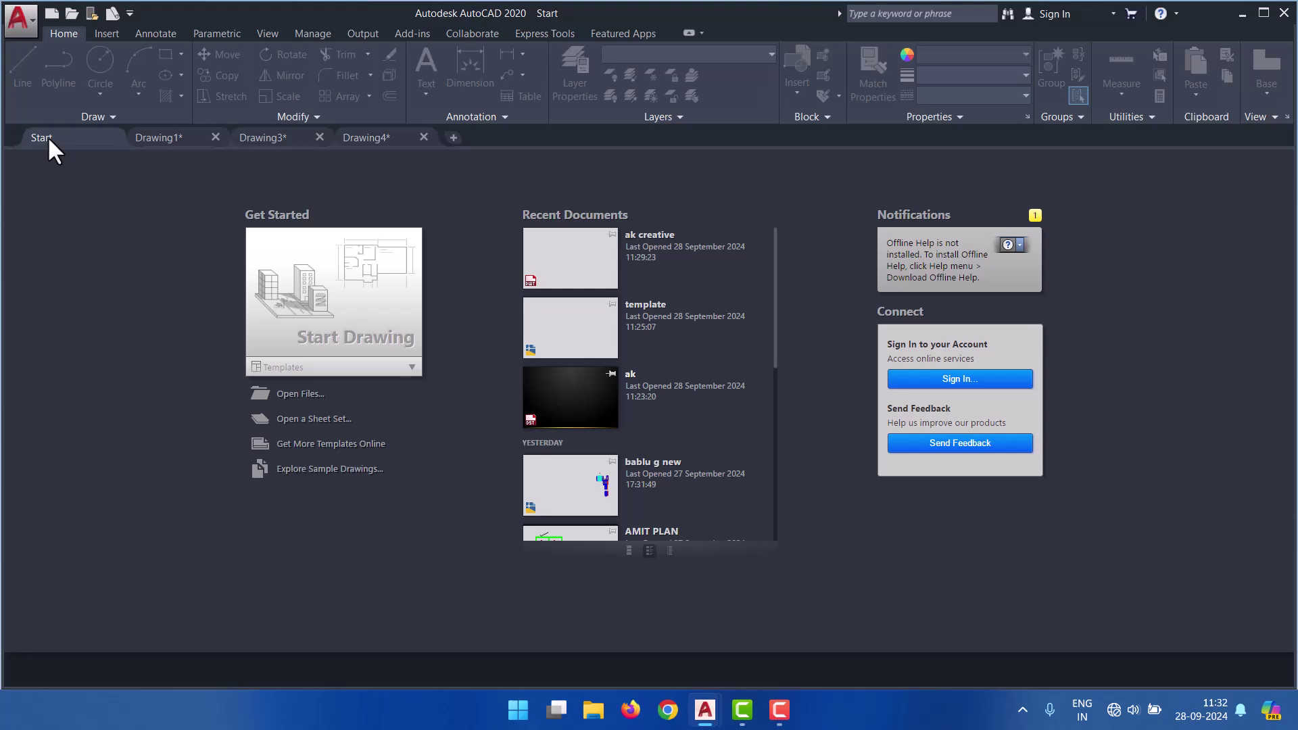
left_click(365, 369)
left_click(314, 477)
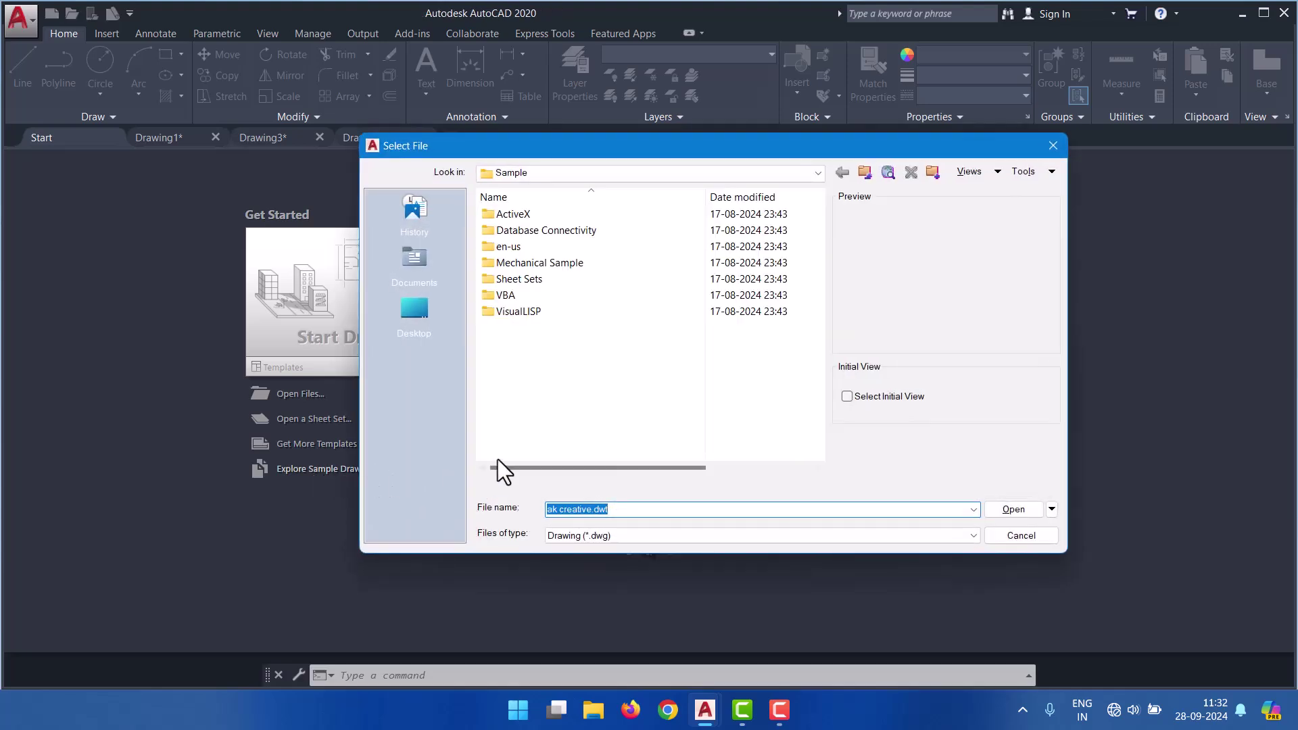
double_click(546, 271)
left_click(552, 230)
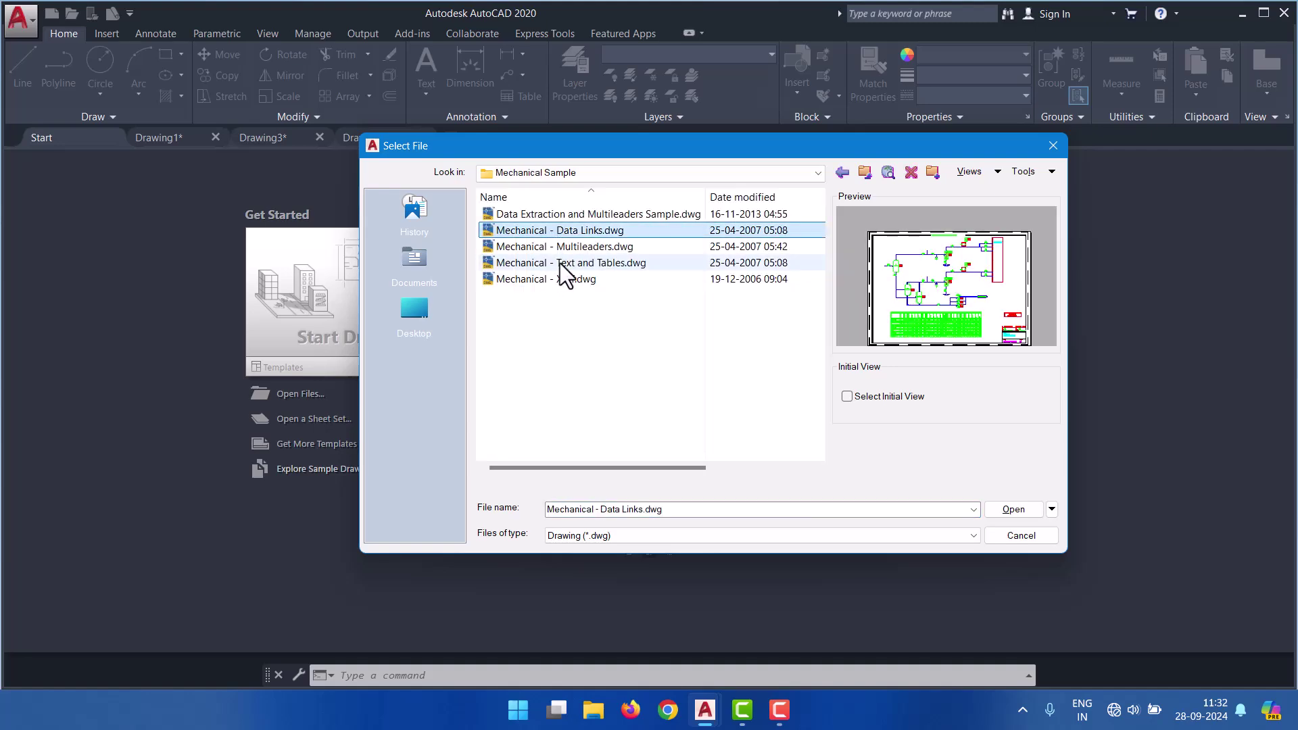
left_click(560, 263)
double_click(586, 214)
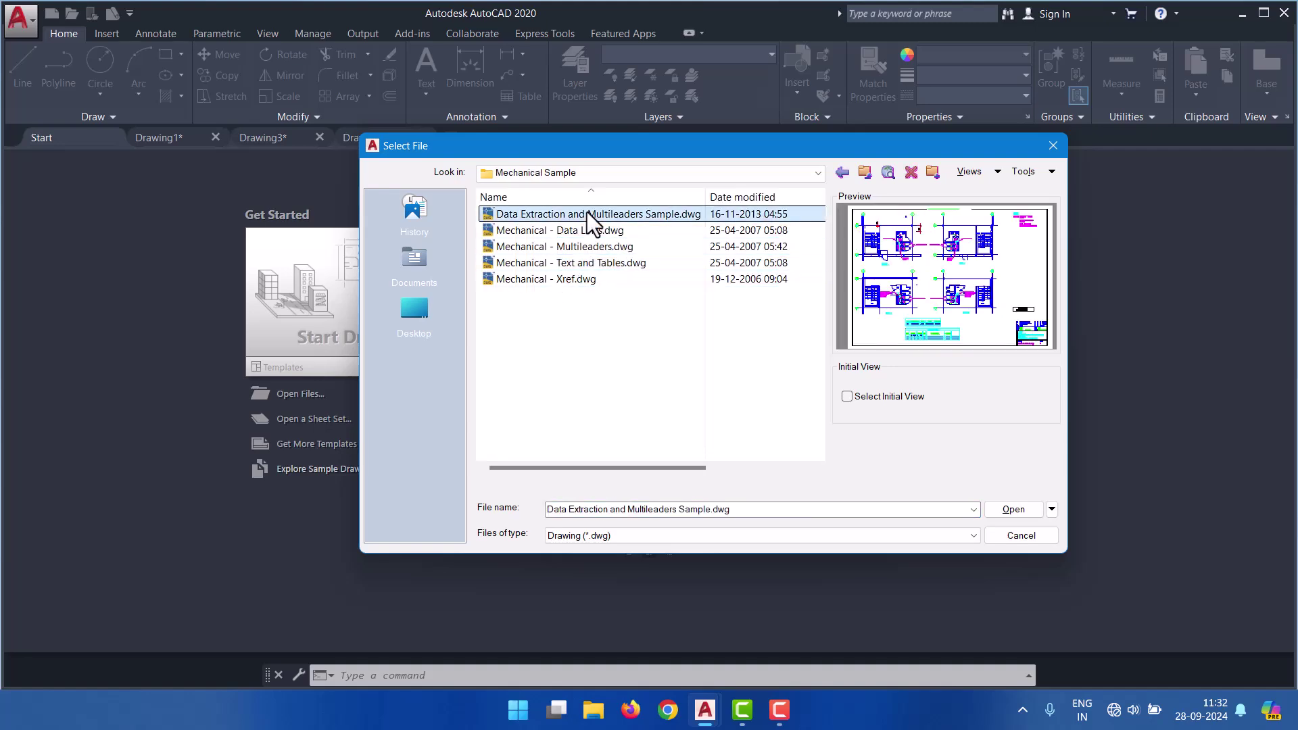
left_click(680, 402)
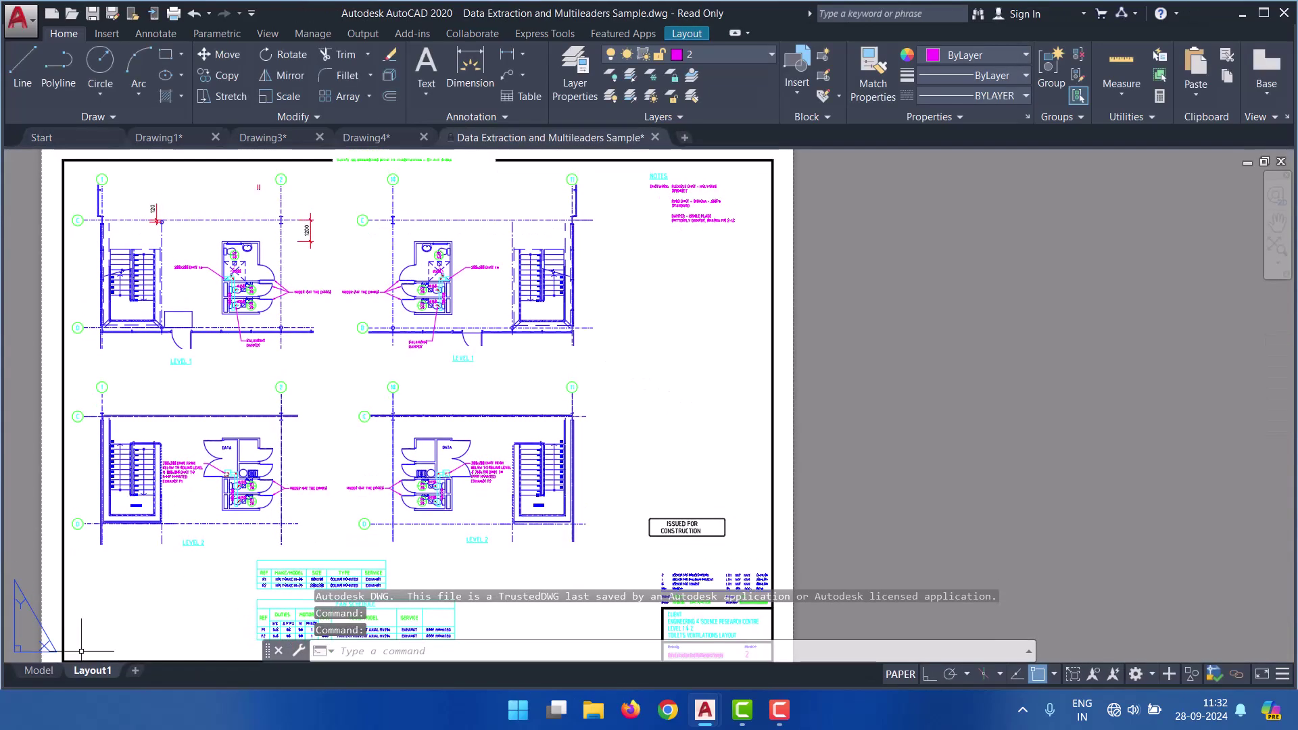
- Switch the sample to model space, zoom around it, then return to the Start page
left_click(39, 671)
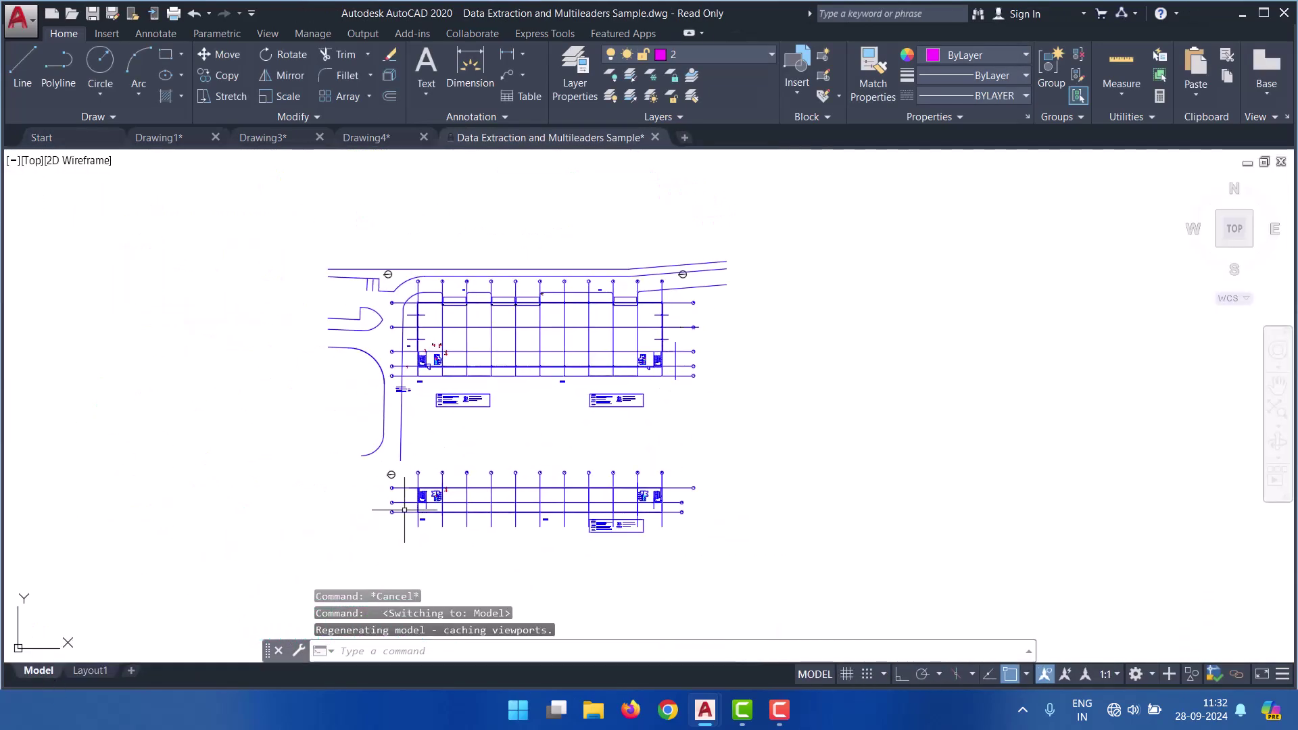
scroll(426, 487, "up", 5)
scroll(464, 426, "up", 2)
scroll(464, 426, "down", 1)
scroll(392, 349, "down", 1)
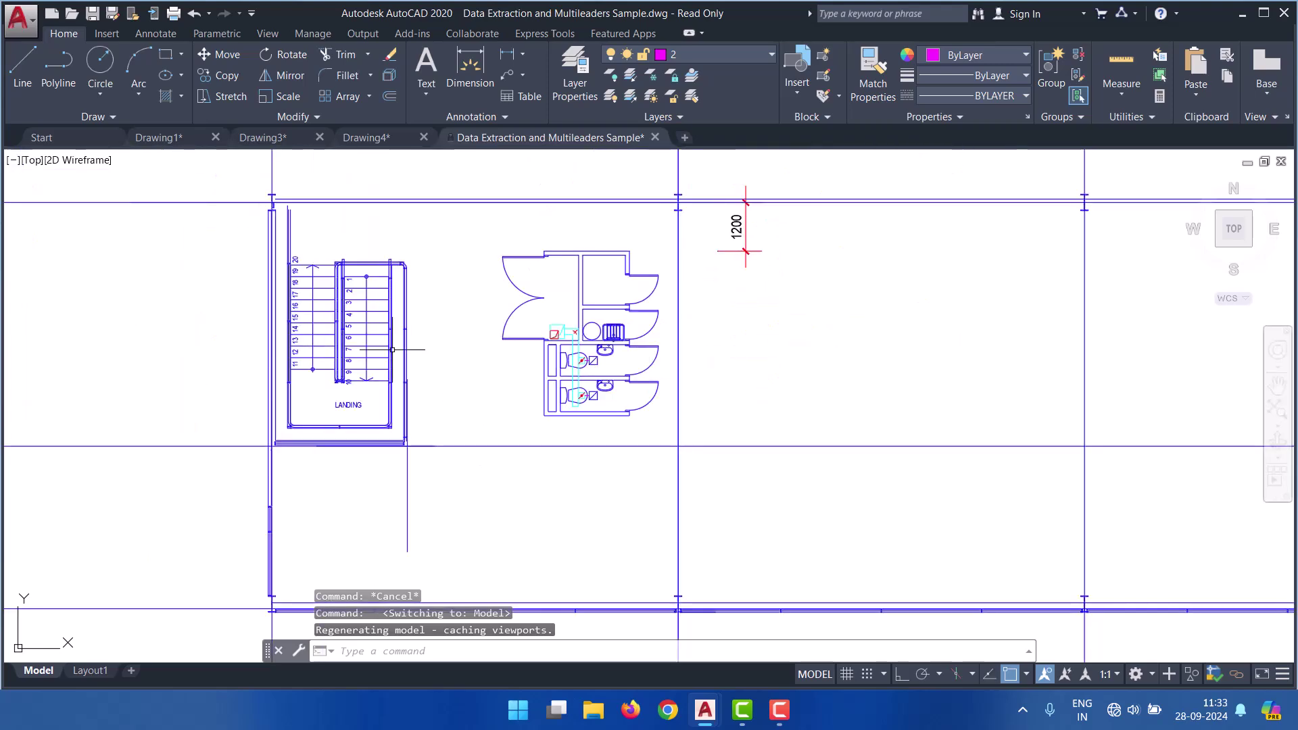
scroll(392, 349, "up", 2)
scroll(348, 281, "down", 2)
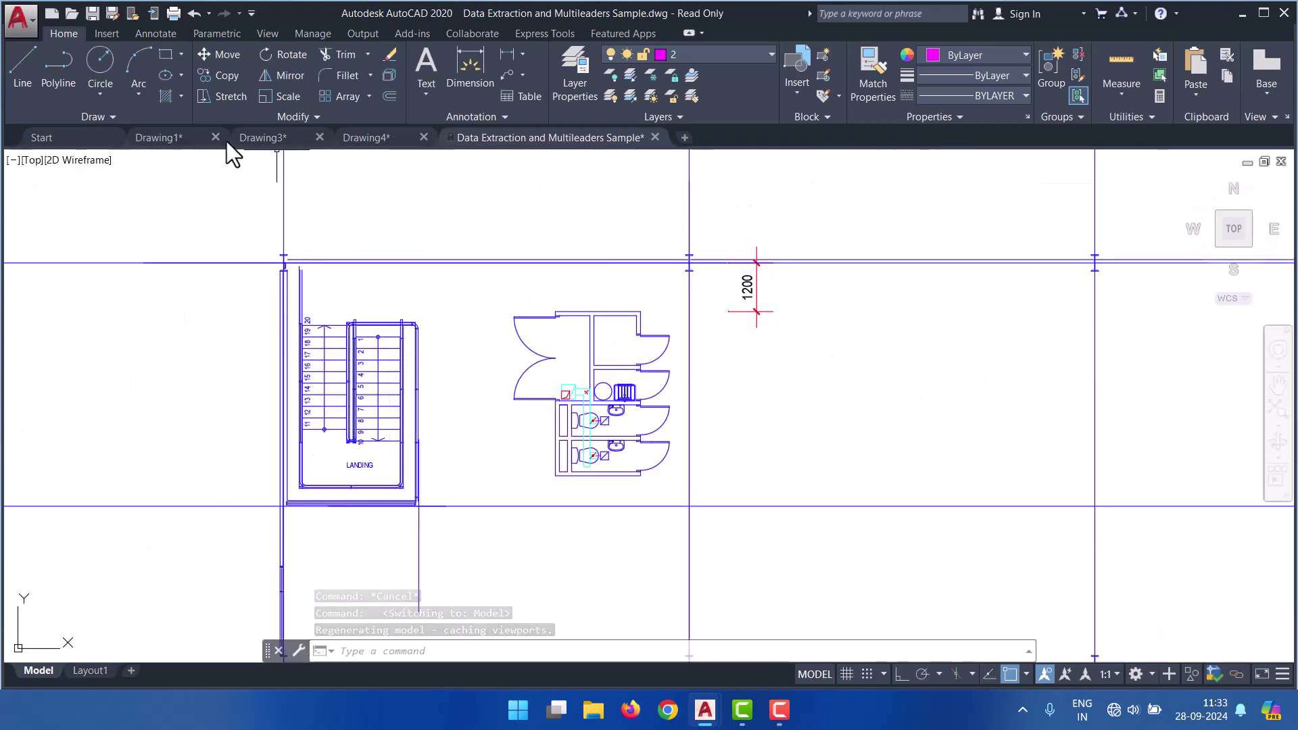
left_click(50, 139)
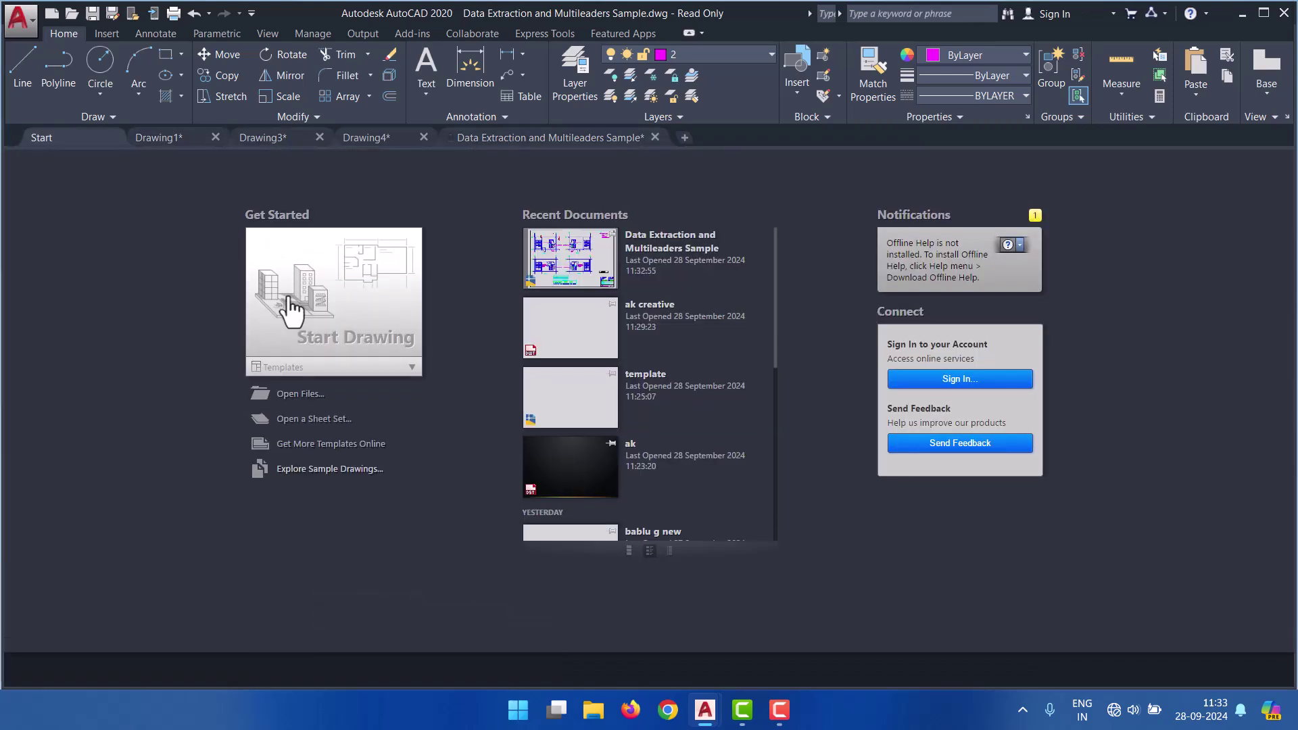
- Browse the sample files into the Sheet Sets Architectural > Res folder
left_click(318, 472)
double_click(543, 278)
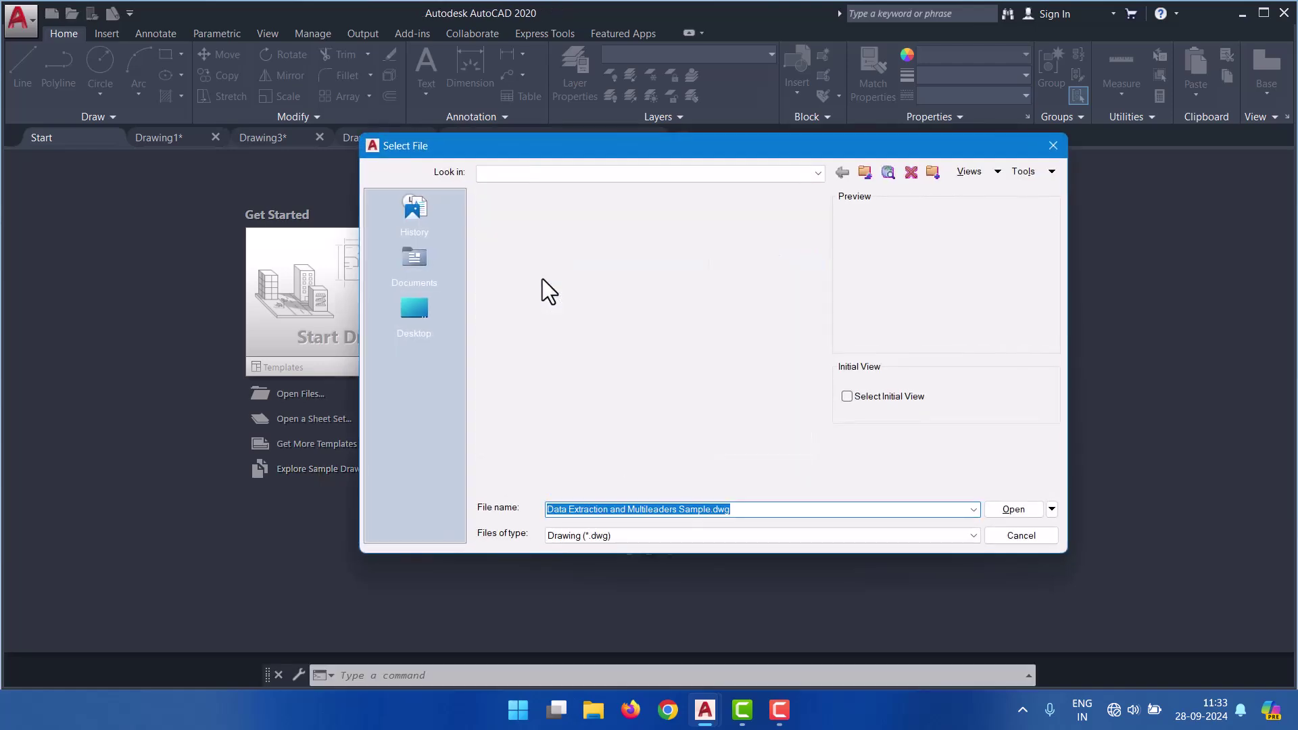
double_click(554, 218)
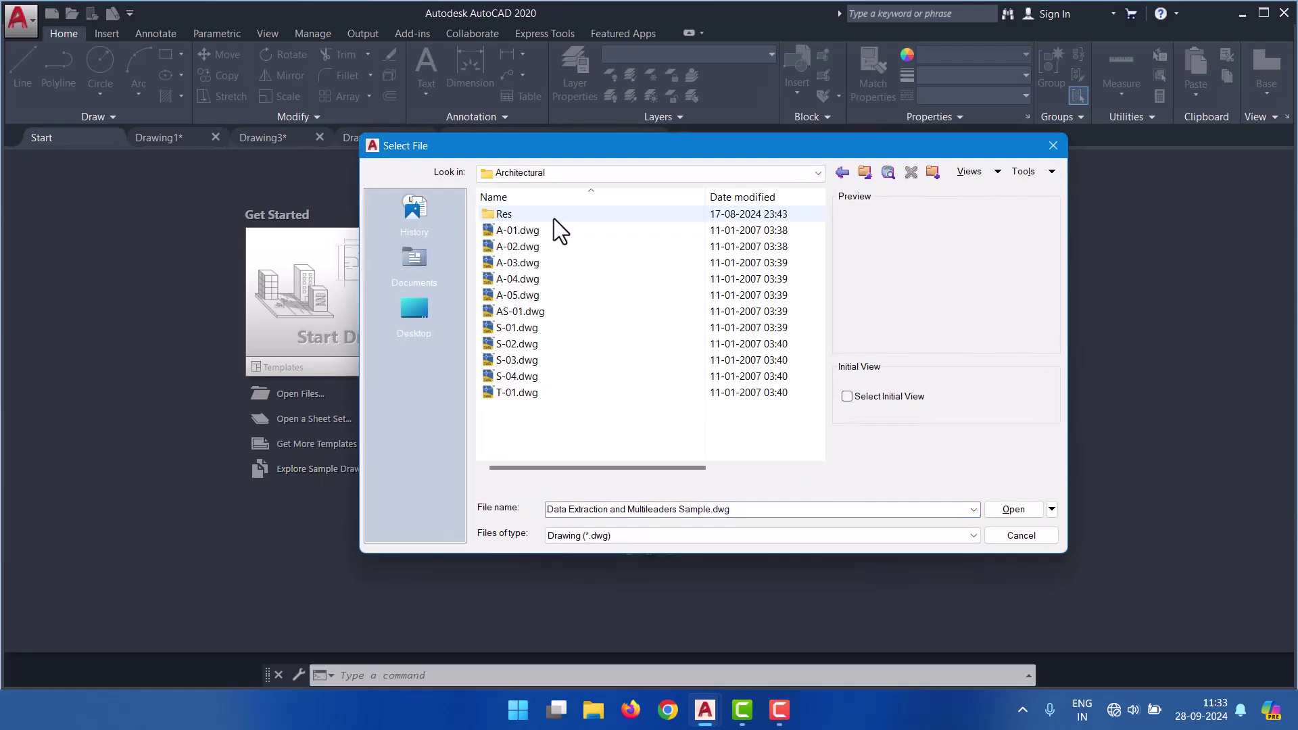
left_click(557, 234)
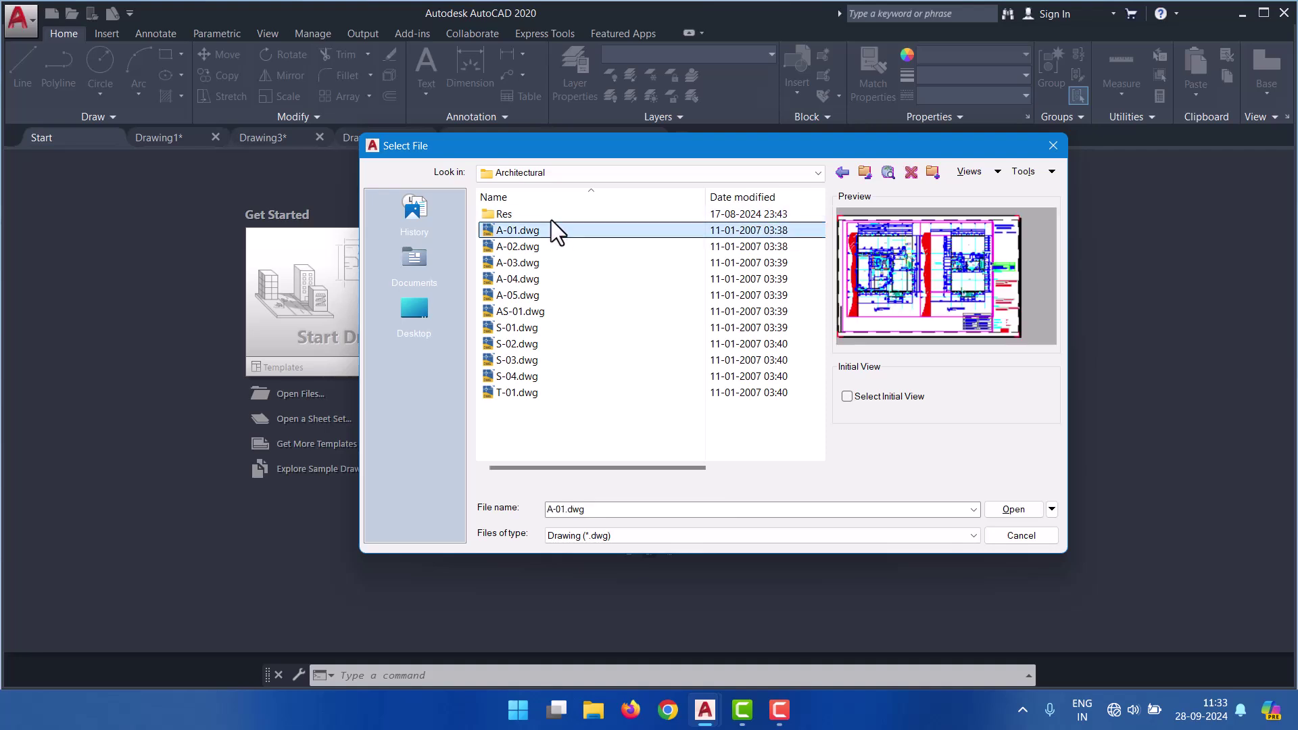
double_click(545, 217)
- Preview the Res drawings and open Structural Base2.dwg read-only
left_click(533, 241)
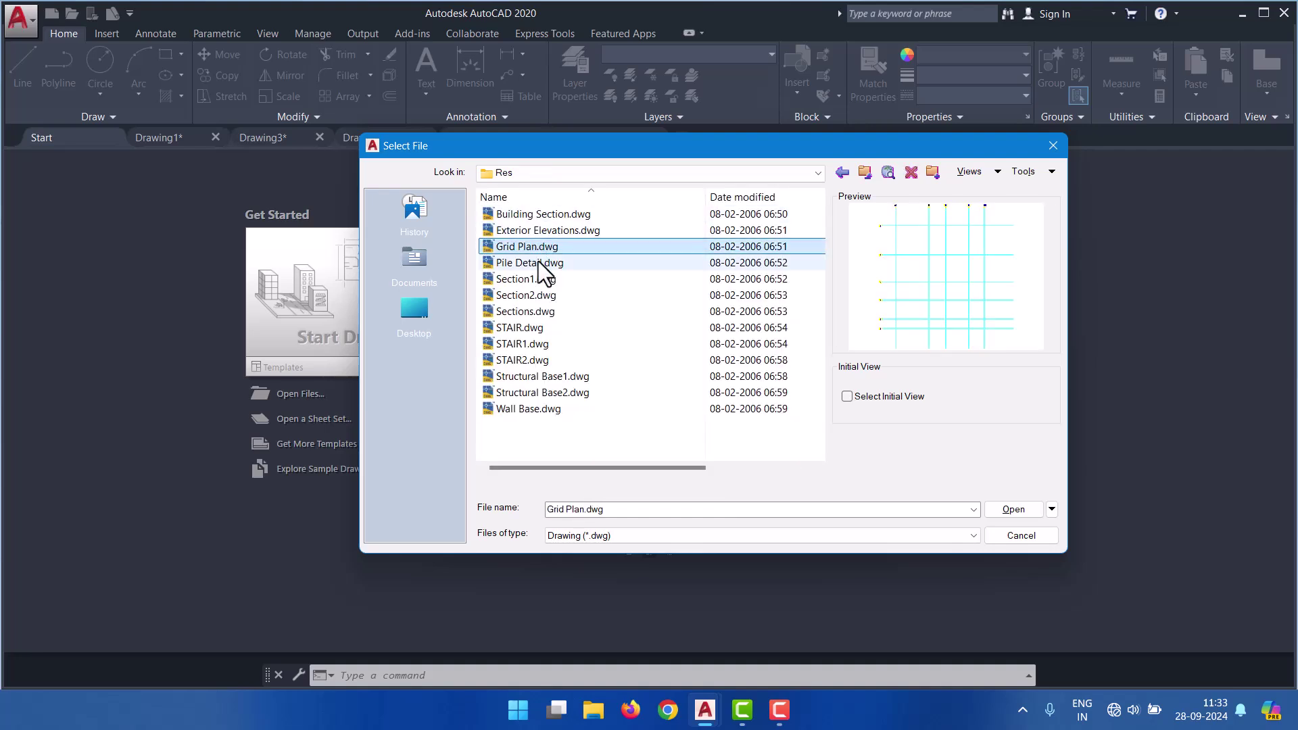
left_click(538, 262)
left_click(540, 295)
left_click(539, 328)
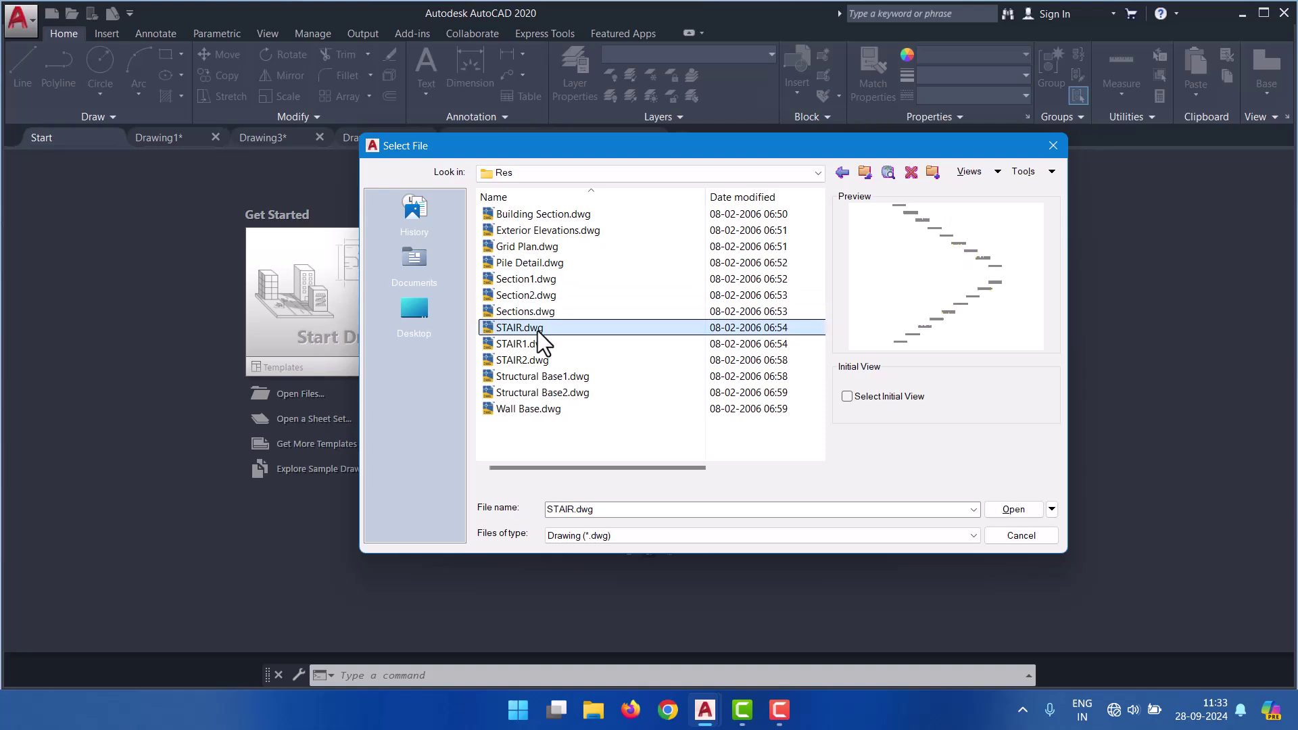
left_click(543, 345)
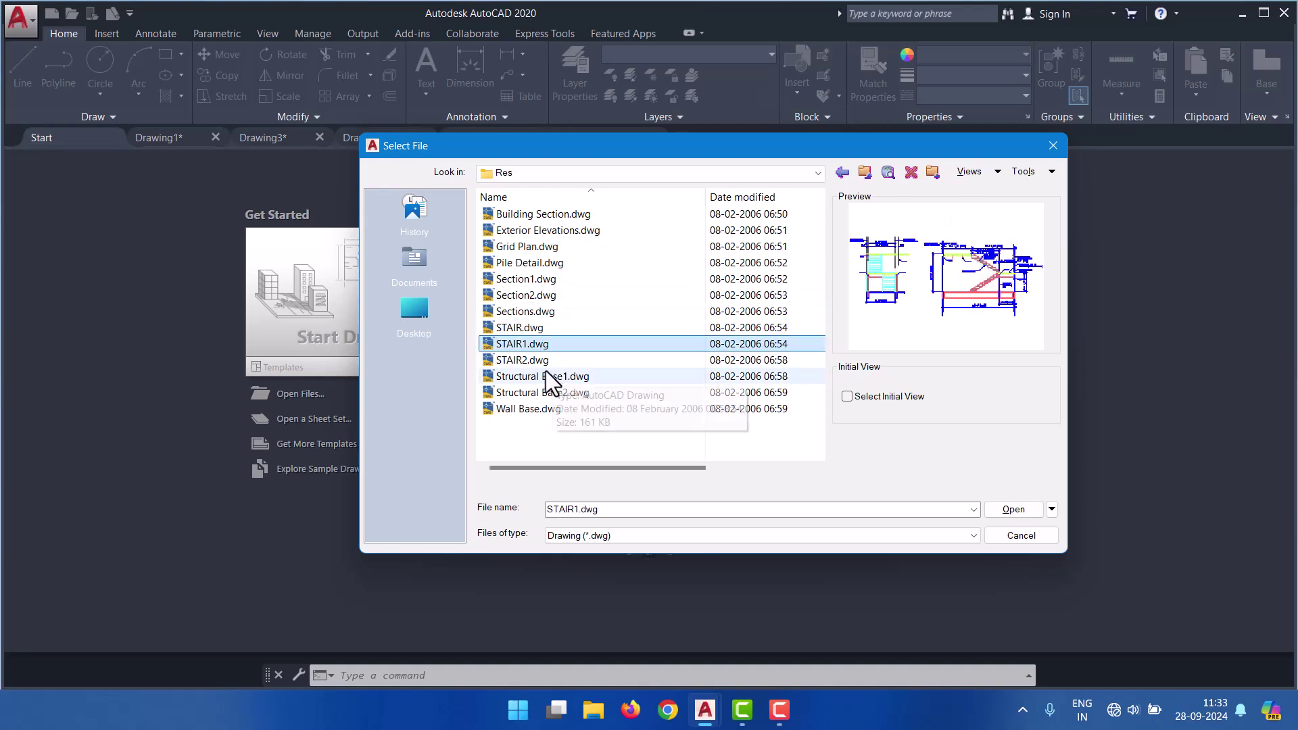
left_click(538, 364)
left_click(554, 394)
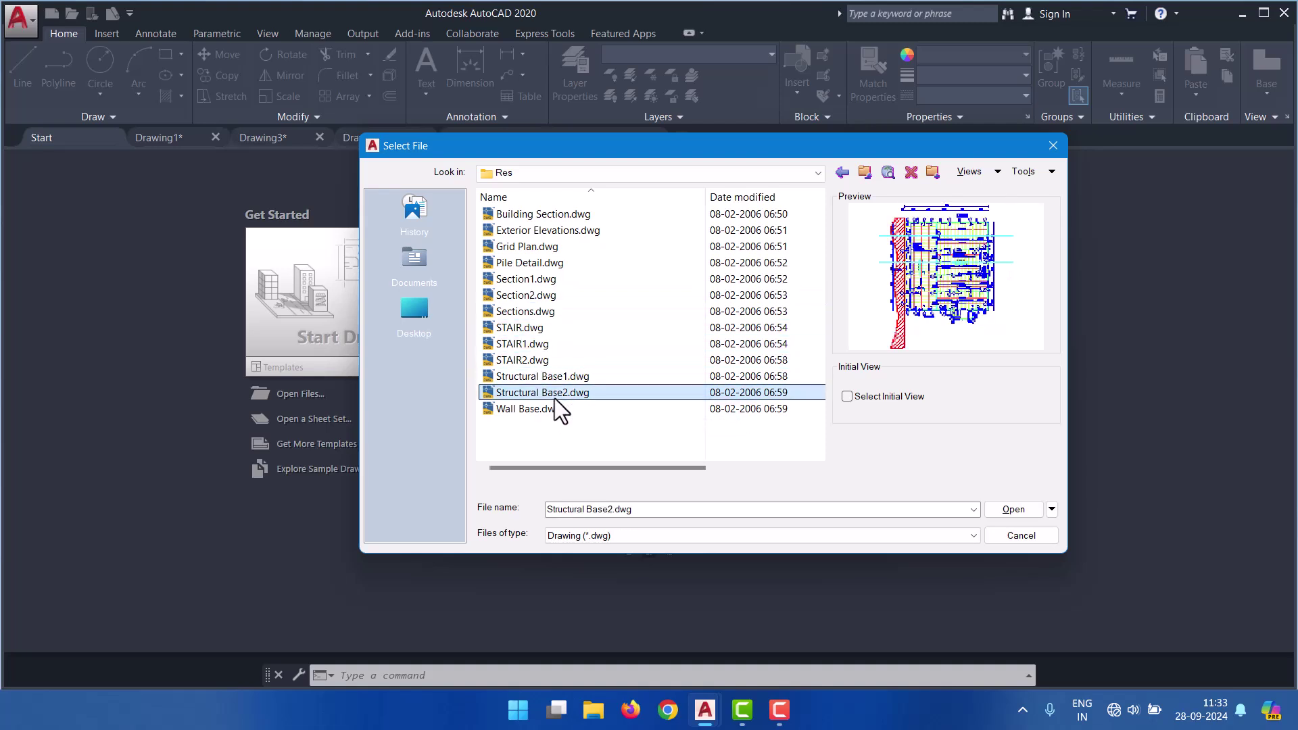
left_click(542, 411)
left_click(542, 395)
double_click(543, 395)
left_click(704, 404)
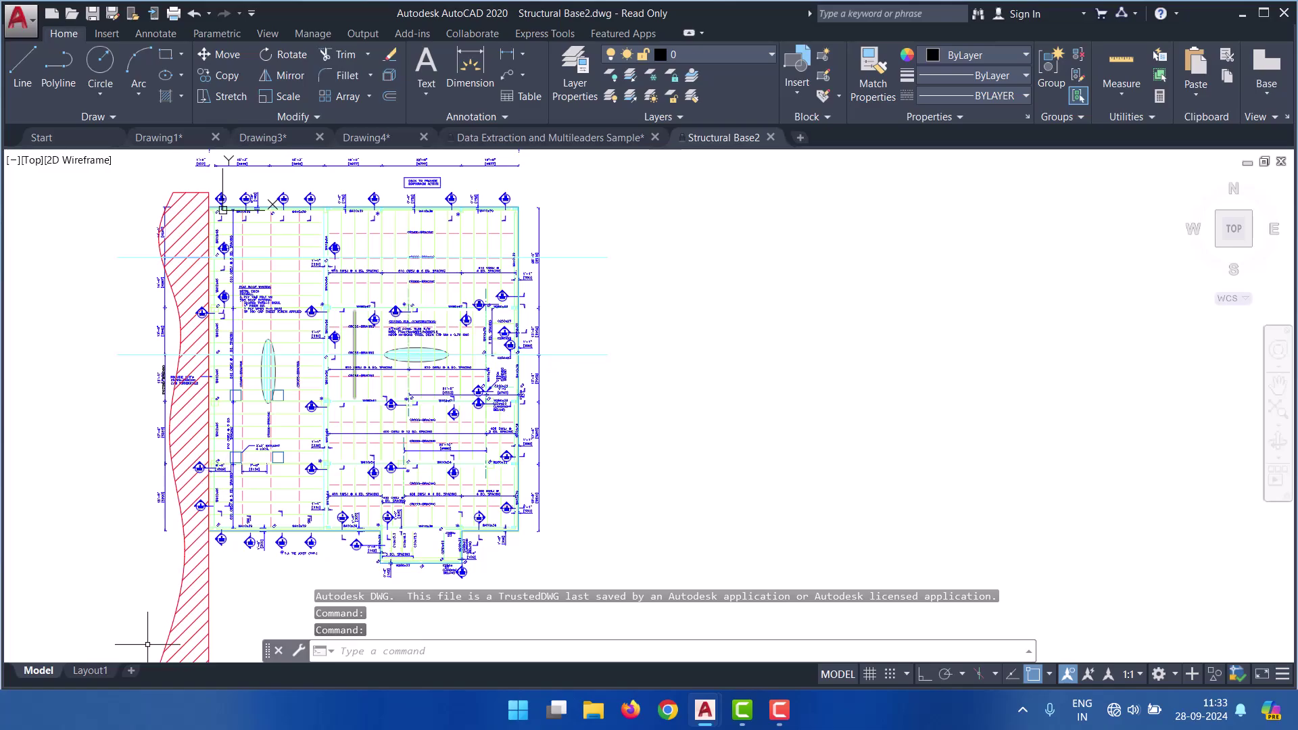
- Switch to model space, zoom around the framing plan, then return to the Start page
left_click(70, 671)
scroll(352, 351, "up", 5)
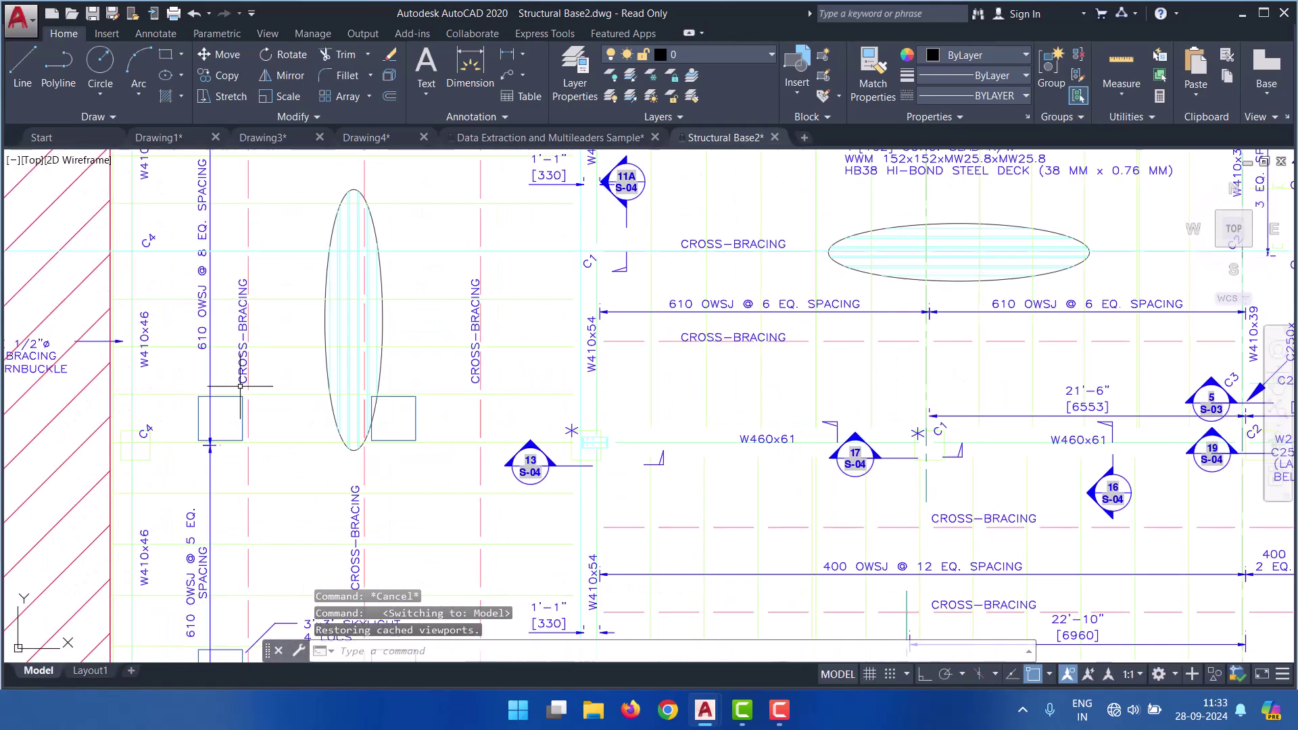
scroll(352, 351, "up", 3)
scroll(540, 337, "down", 3)
scroll(469, 232, "down", 3)
mouse_move(695, 187)
middle_mouse_down()
mouse_move(627, 468)
mouse_move(682, 570)
middle_mouse_up()
scroll(270, 381, "up", 4)
scroll(291, 317, "down", 5)
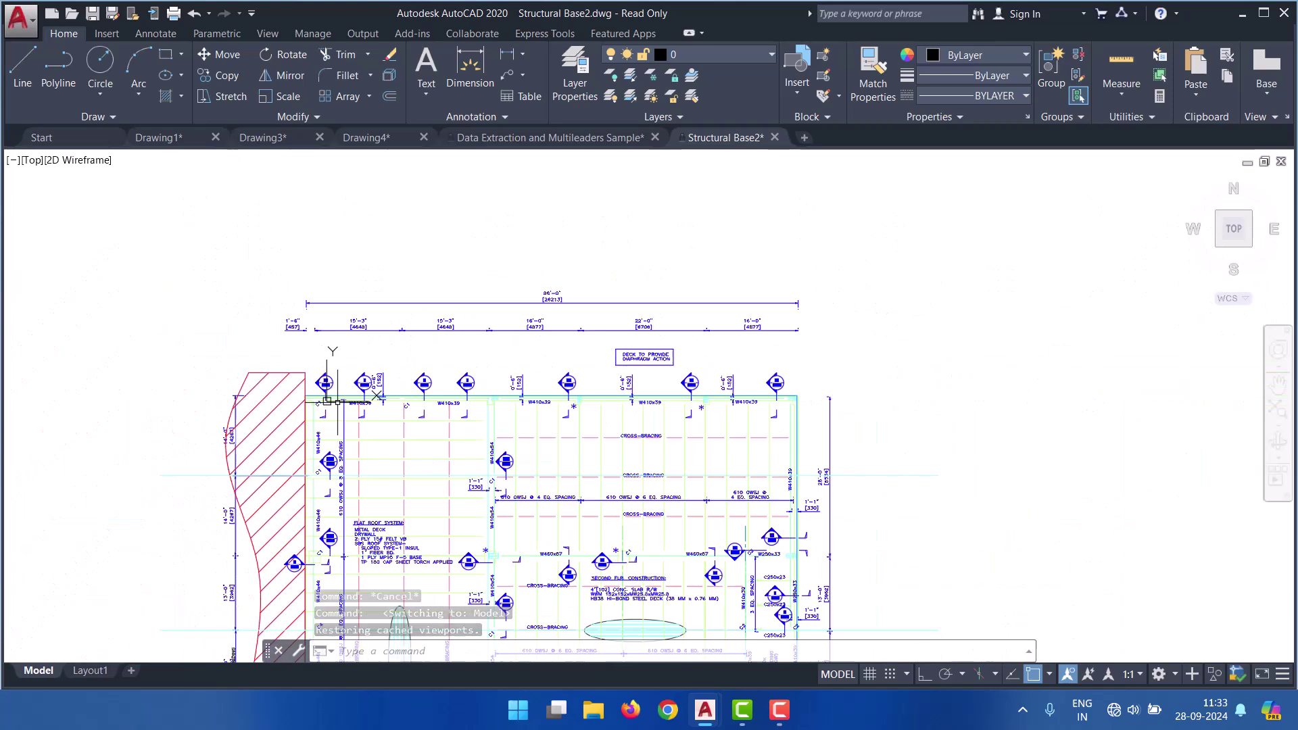
scroll(294, 309, "down", 2)
left_click(101, 138)
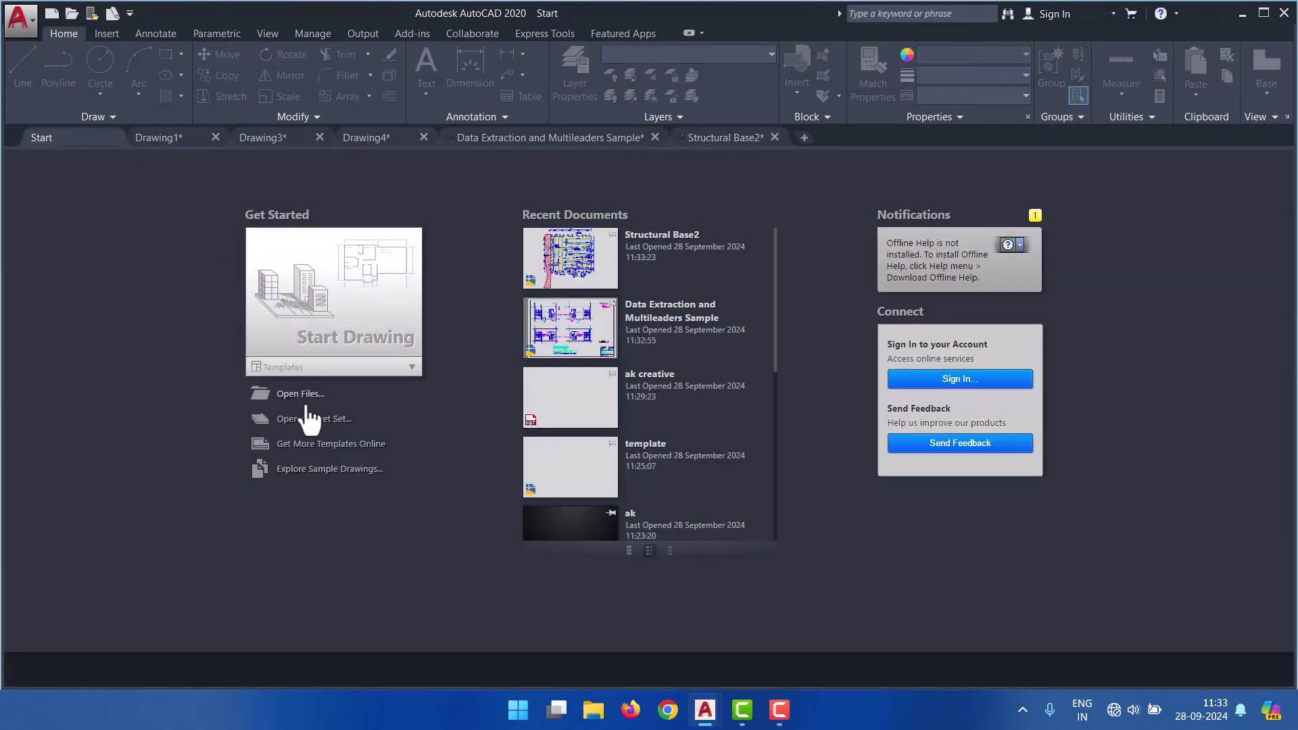
- Open AS-01.dwg read-only from the Sheet Sets > Architectural sample folder
left_click(309, 474)
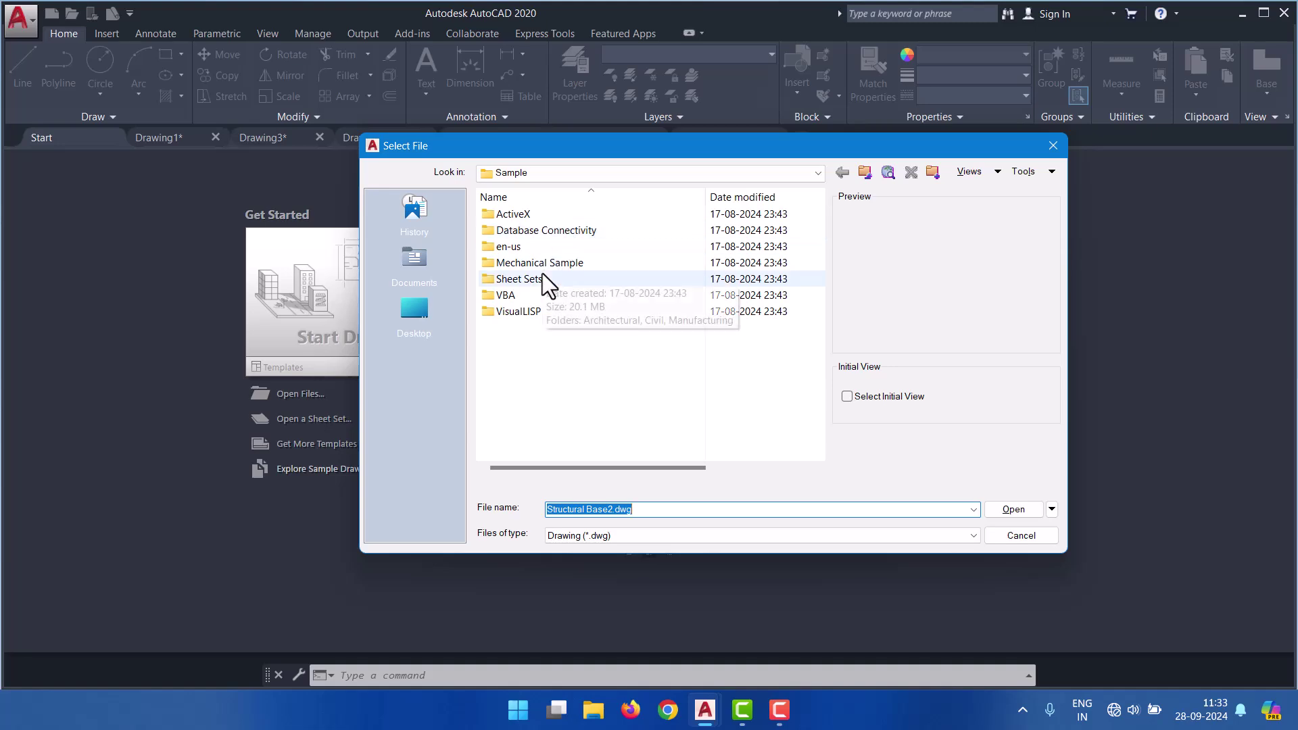
double_click(542, 273)
double_click(528, 217)
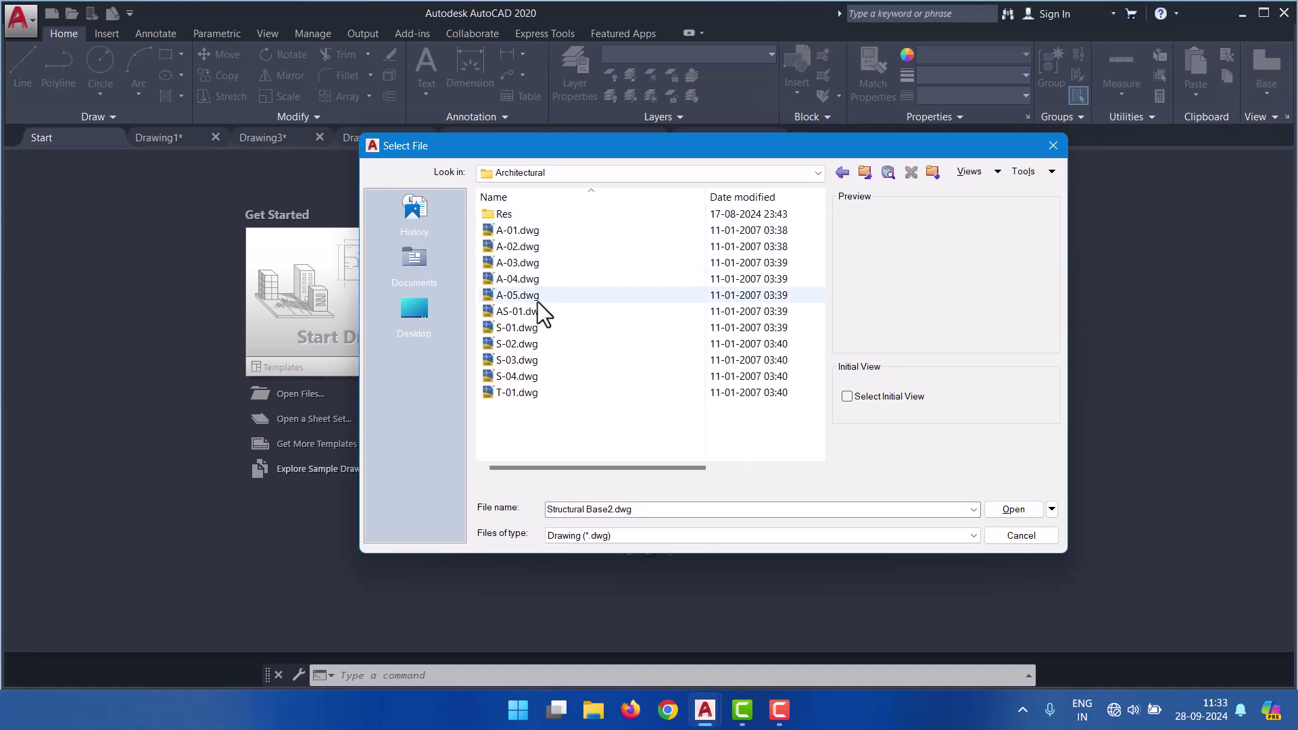
left_click(538, 300)
double_click(530, 306)
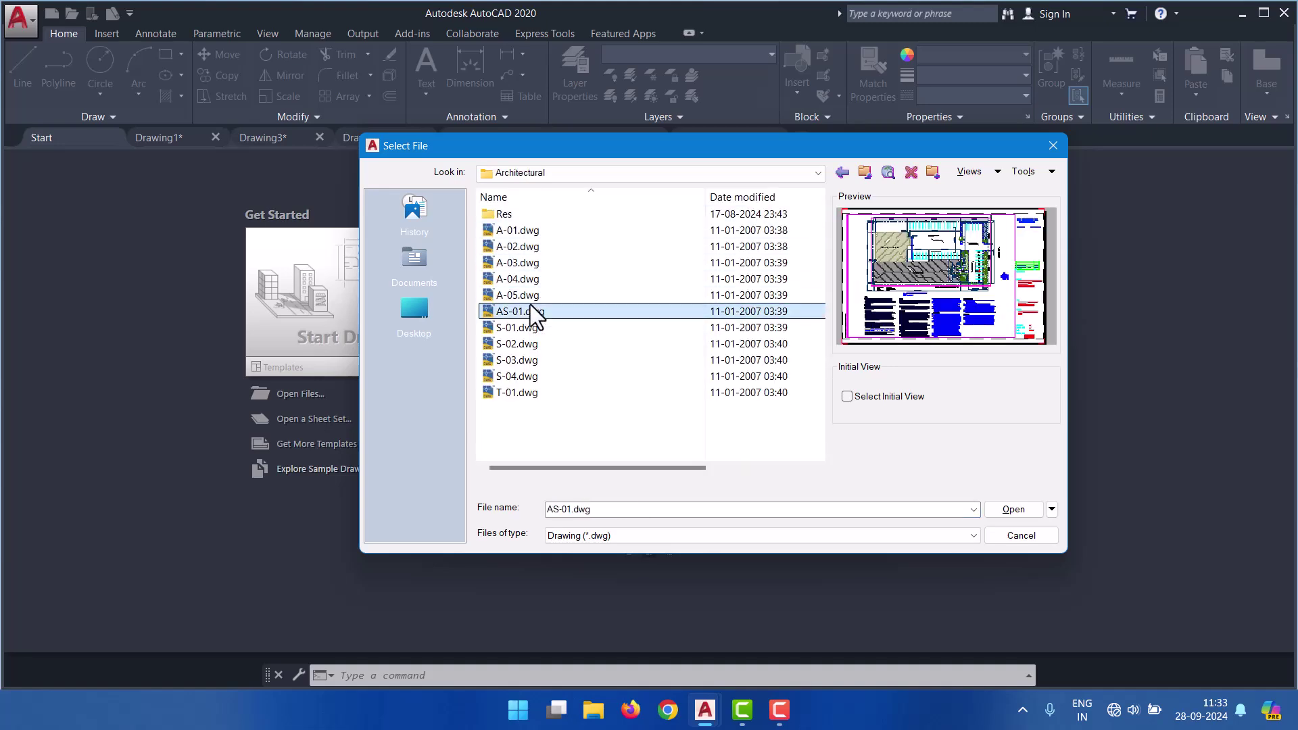
left_click(703, 397)
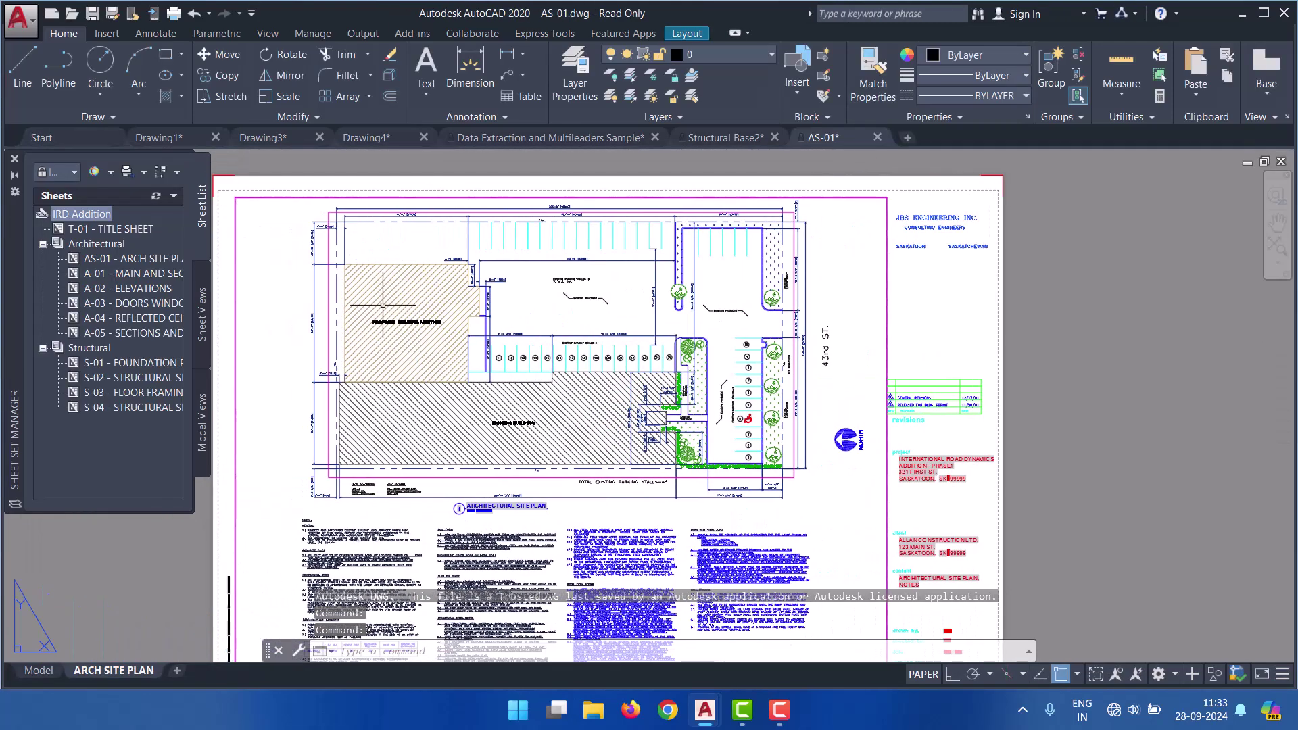
- Return to Start, close the Sheet Set Manager, and open A-05.dwg read-only
left_click(41, 138)
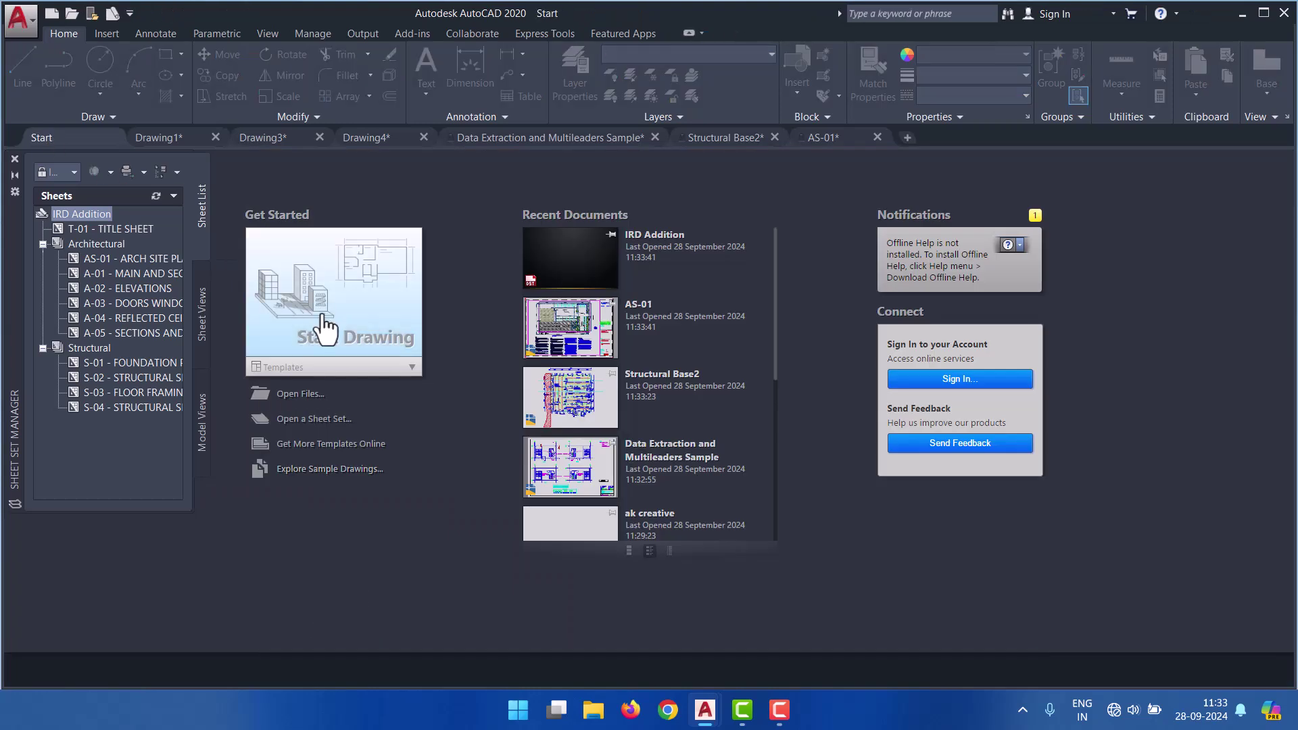
left_click(14, 158)
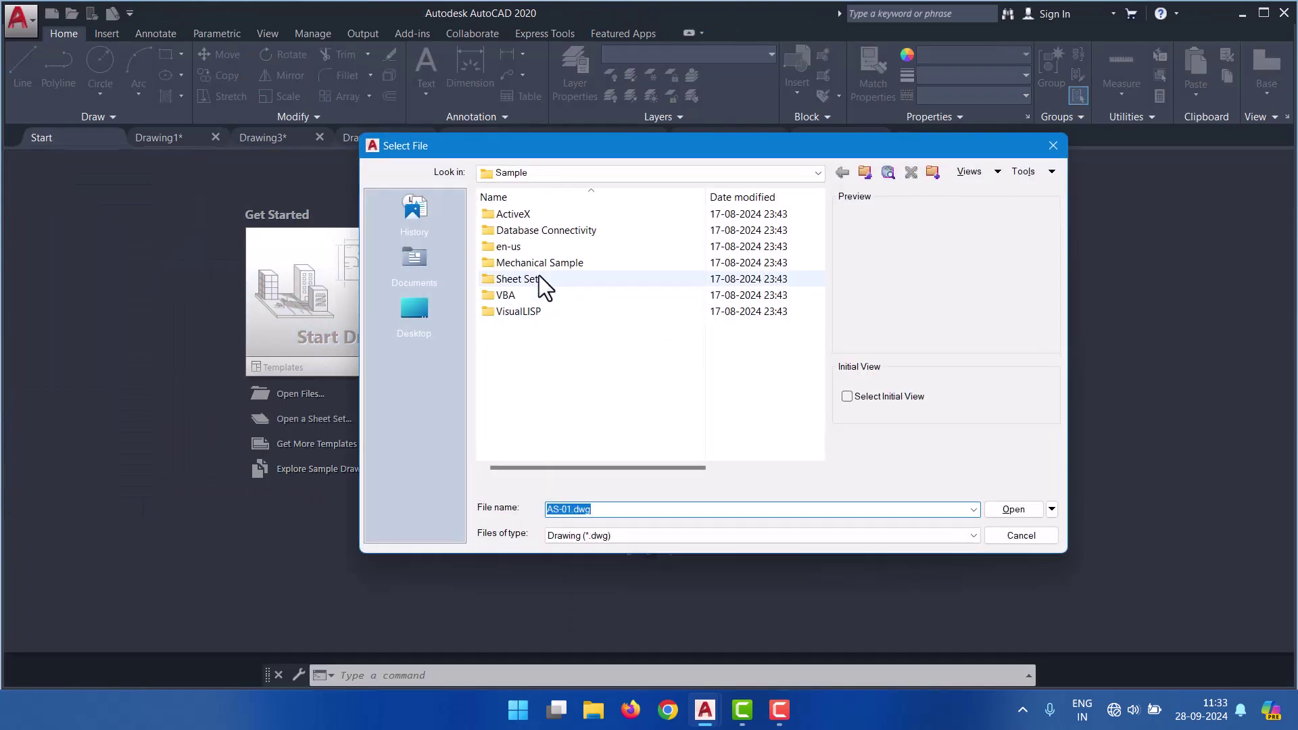
double_click(538, 275)
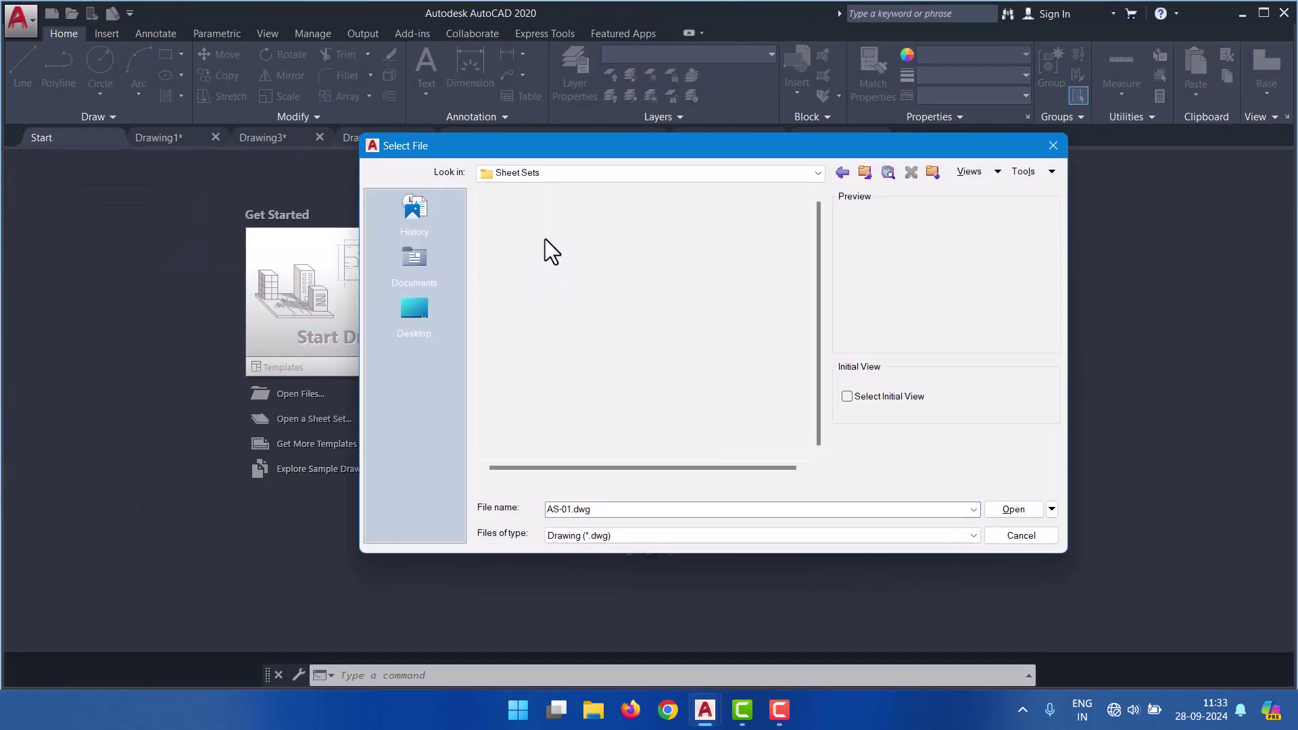
double_click(545, 216)
left_click(538, 295)
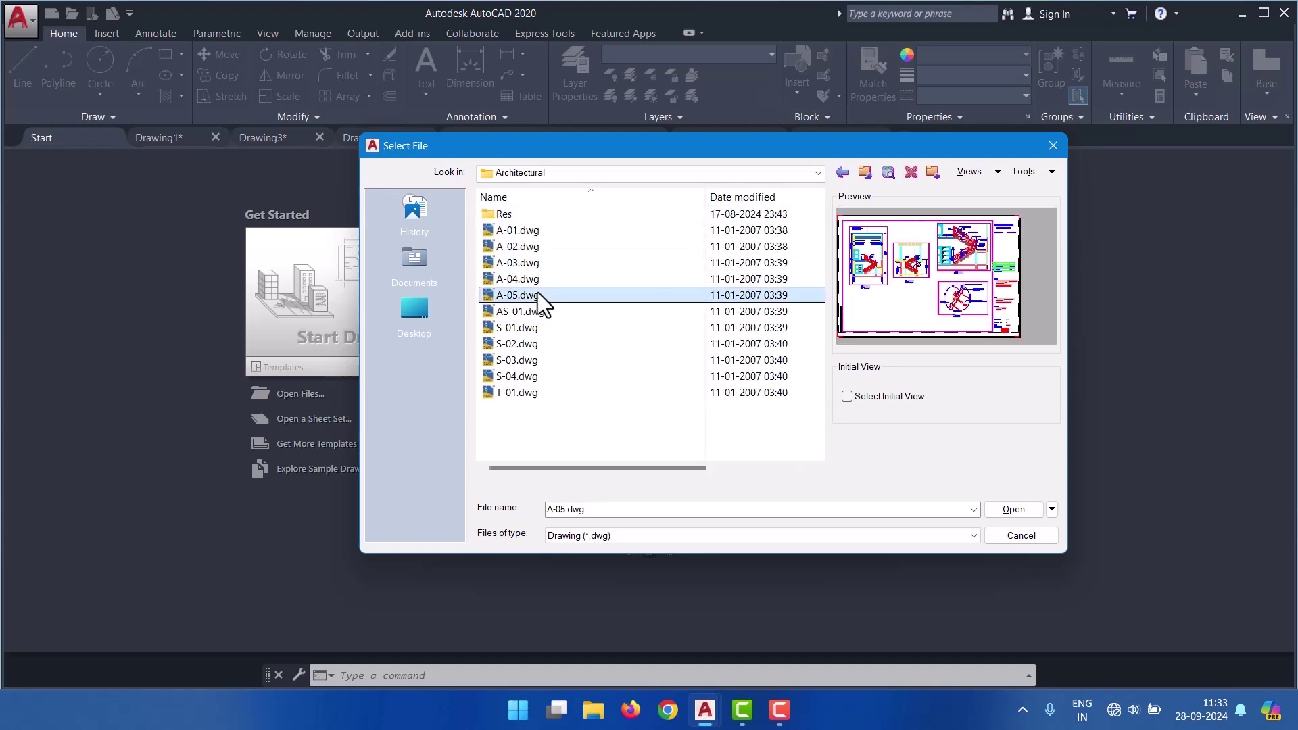
double_click(539, 295)
left_click(686, 396)
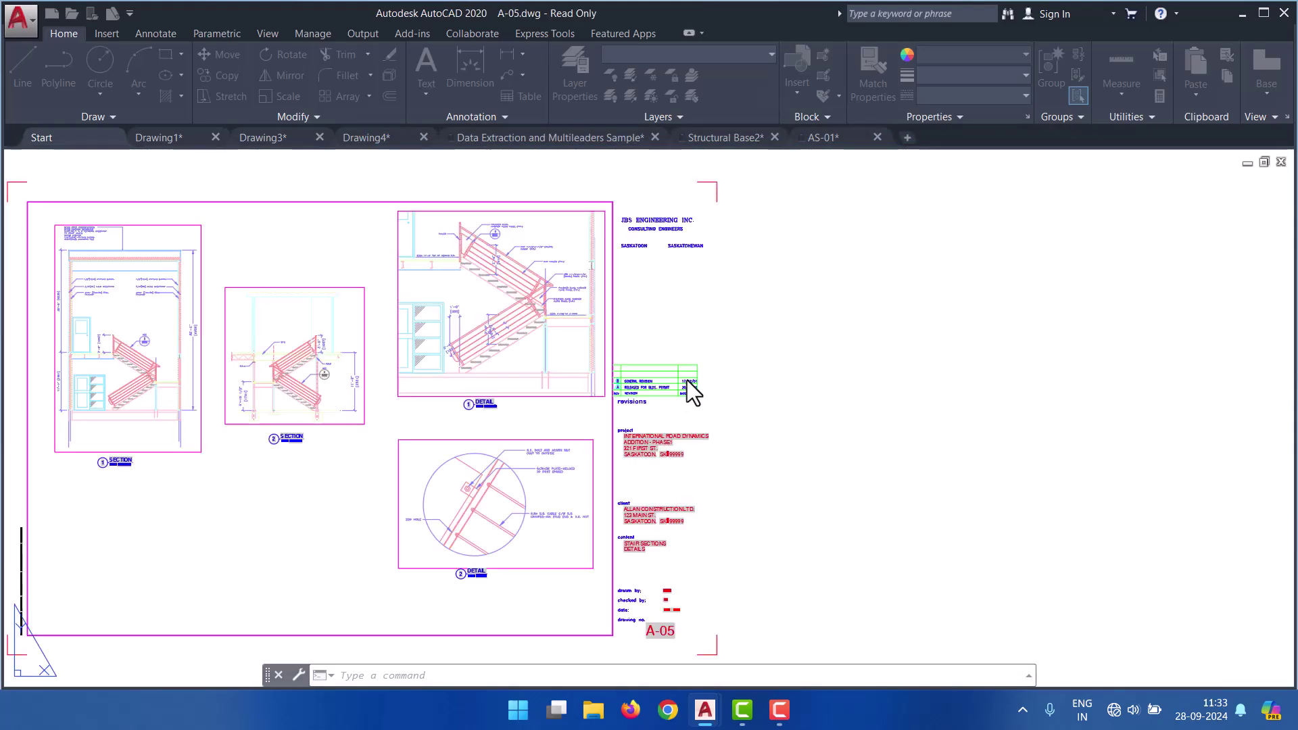
- Zoom around the SECTIONS AND DETAILS layout, then show A-05's model space stair details
scroll(522, 420, "up", 2)
scroll(507, 342, "up", 3)
scroll(507, 275, "up", 3)
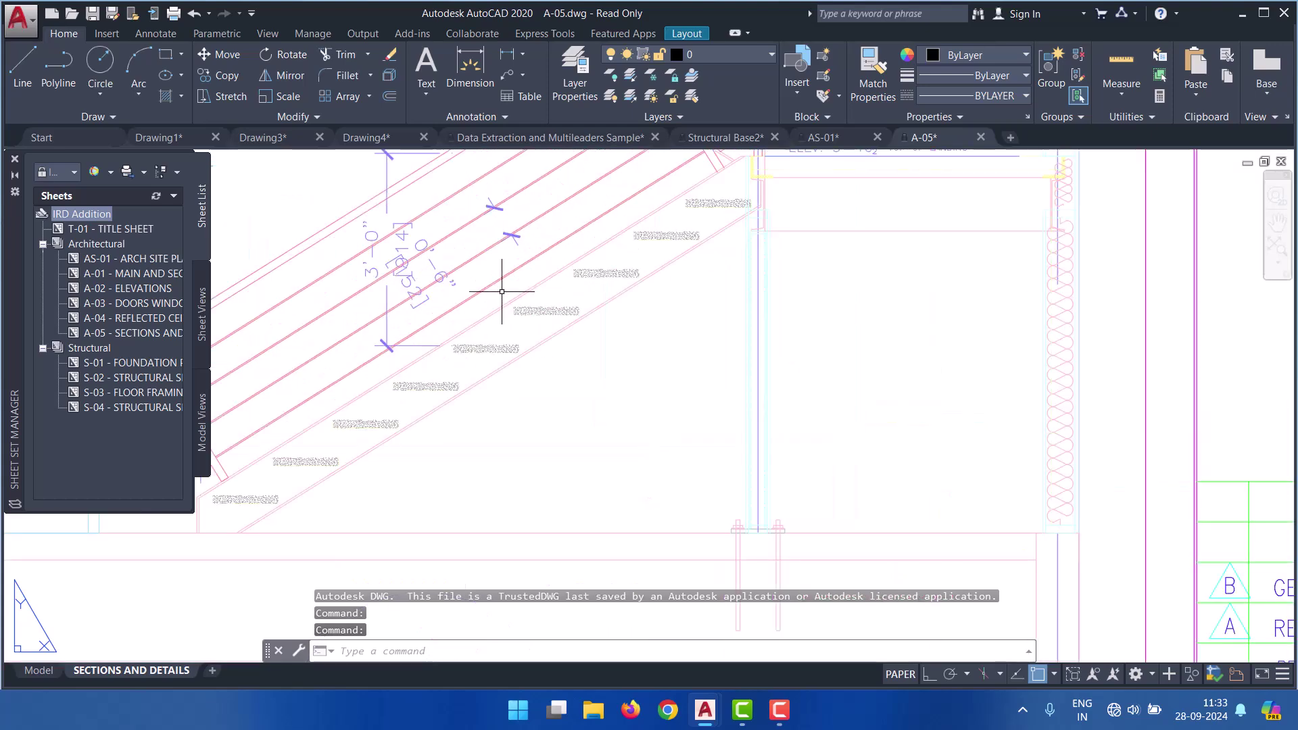
scroll(507, 274, "up", 1)
scroll(708, 369, "down", 5)
mouse_move(615, 203)
middle_mouse_down()
mouse_move(615, 369)
mouse_move(681, 277)
middle_mouse_up()
scroll(681, 277, "down", 2)
scroll(362, 449, "up", 3)
scroll(290, 530, "down", 4)
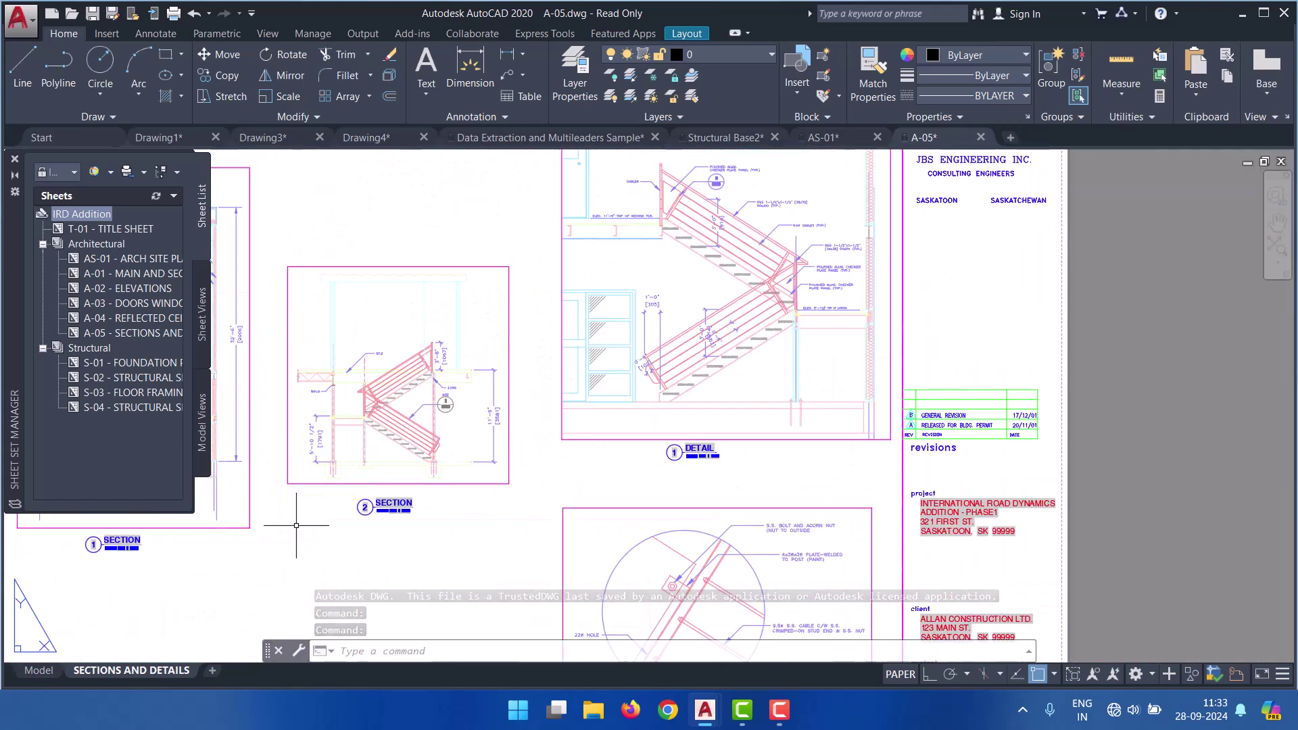
left_click(39, 670)
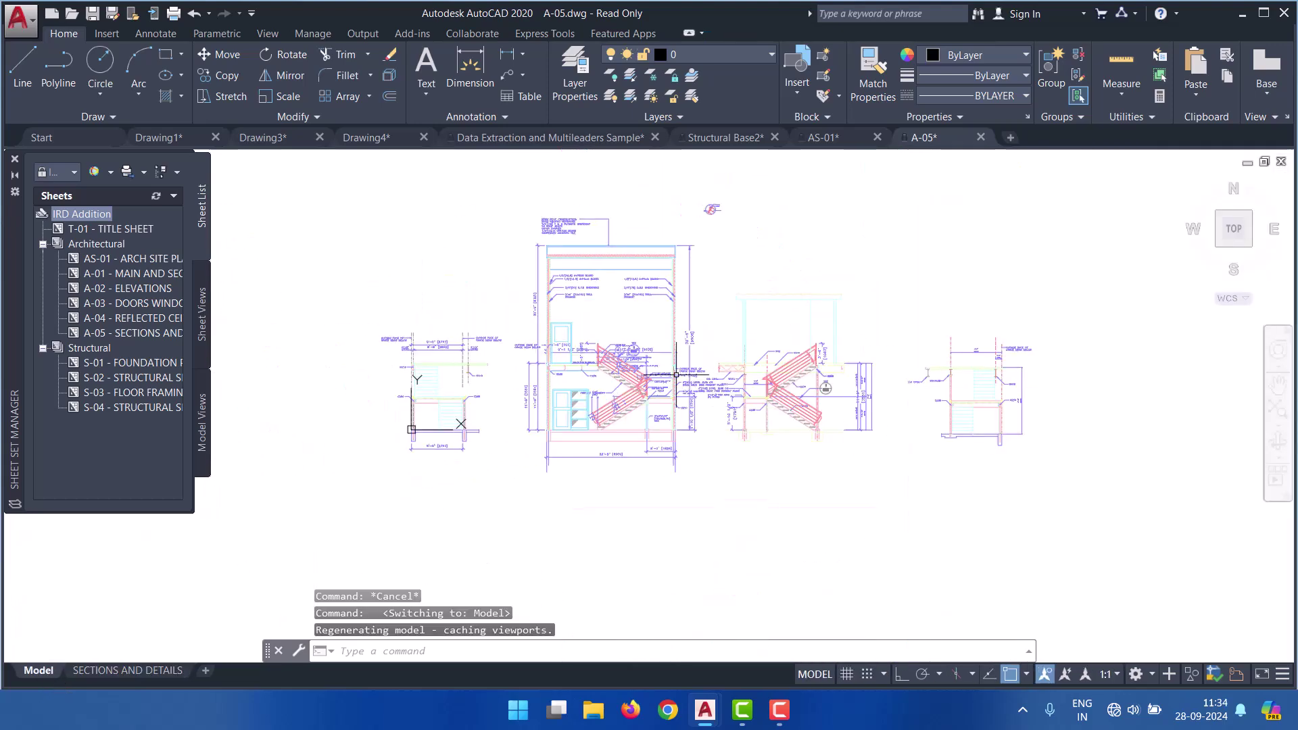
scroll(649, 406, "up", 2)
scroll(649, 406, "down", 4)
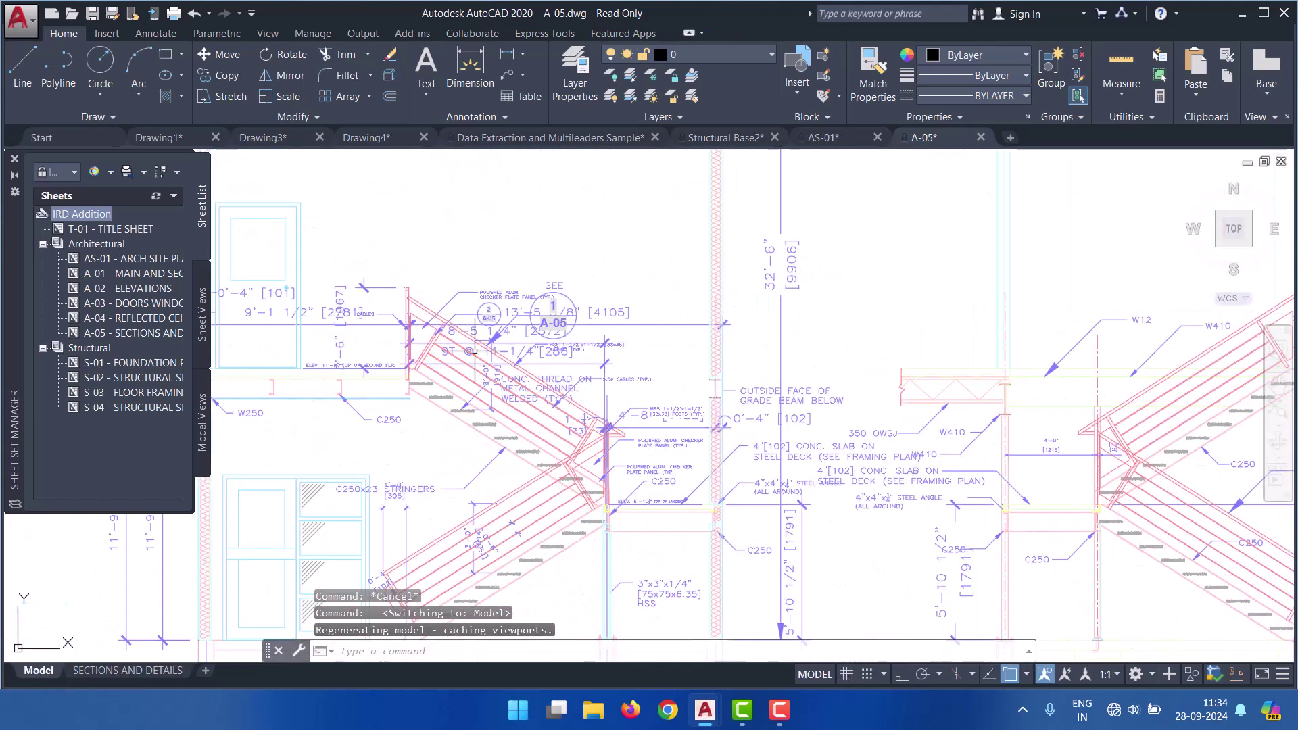
- Close the Sheet Set Manager, then close Drawing3 and Drawing4 without saving
left_click(14, 159)
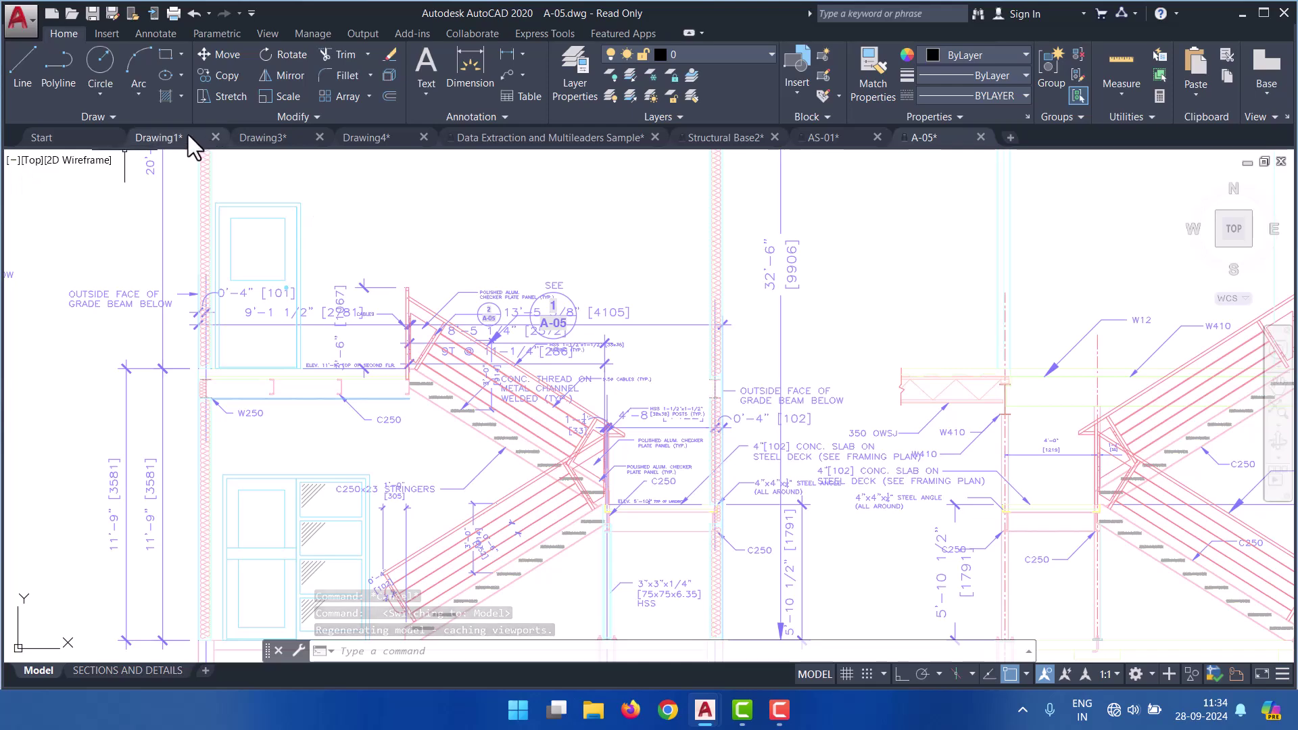
left_click(267, 136)
left_click(320, 137)
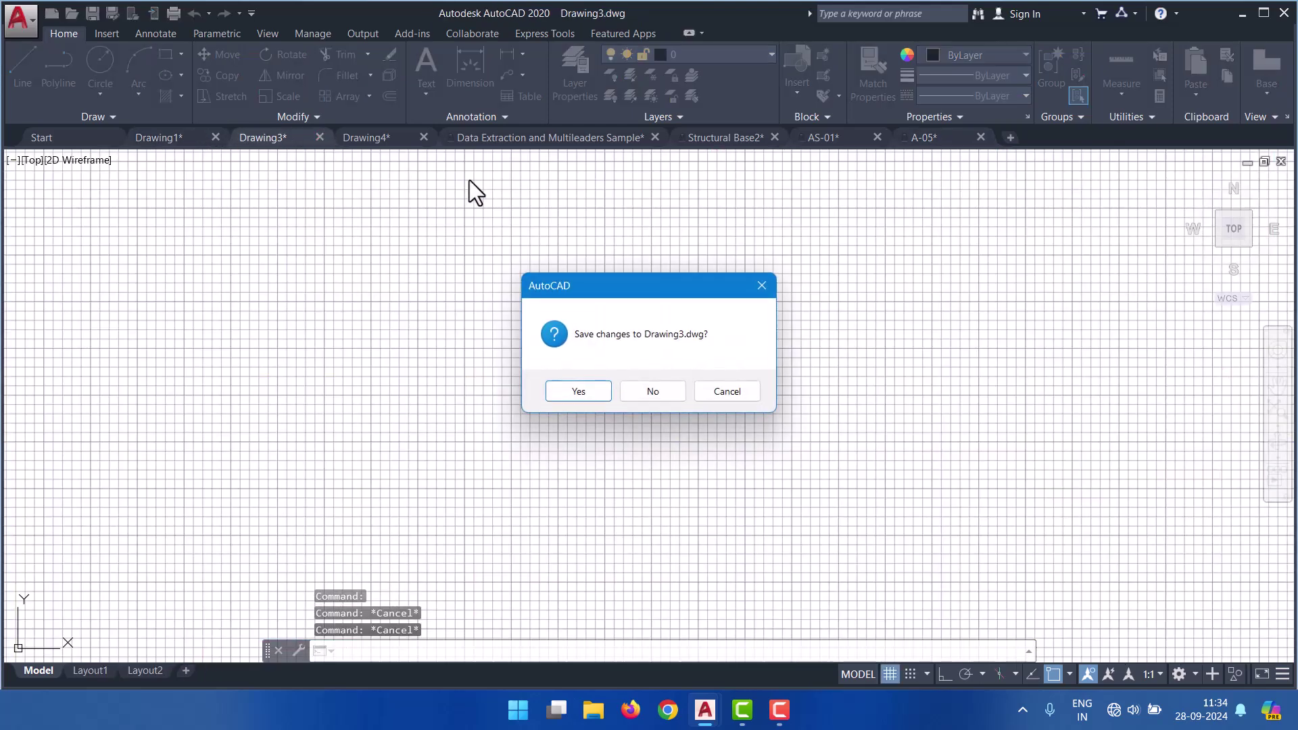
left_click(653, 383)
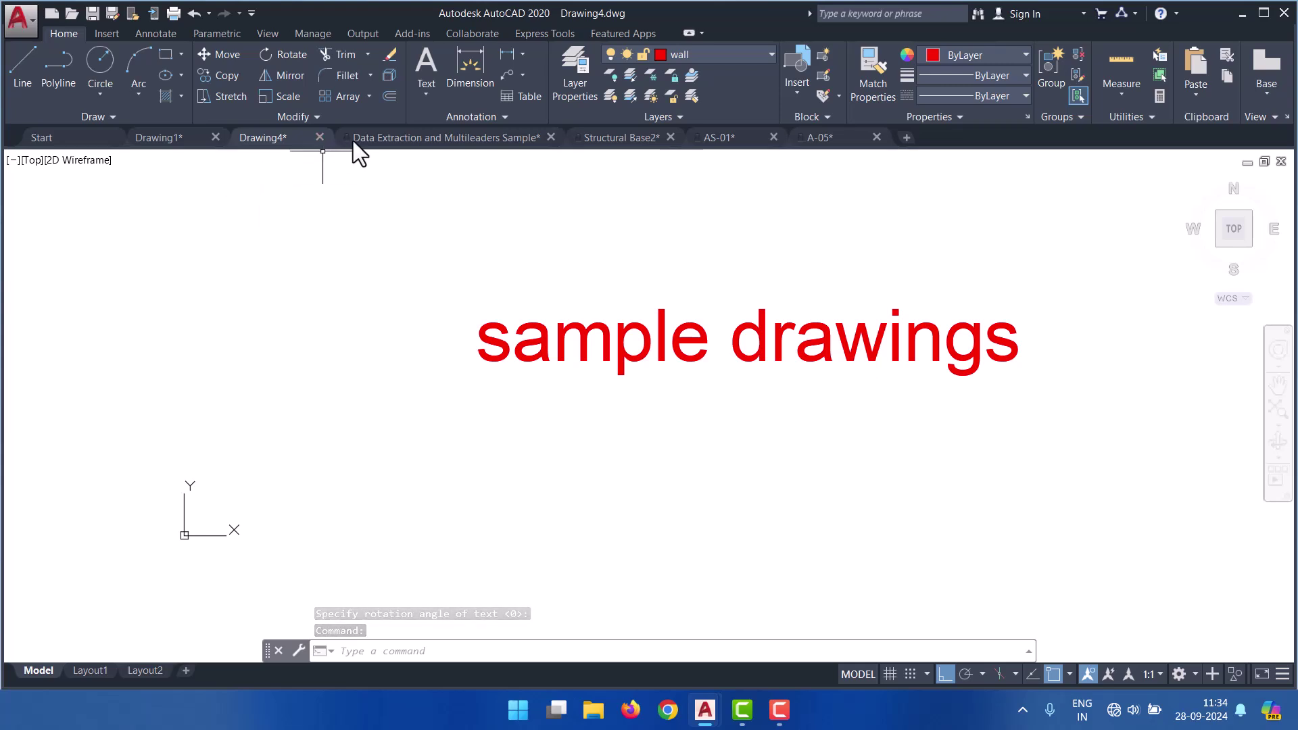
left_click(320, 137)
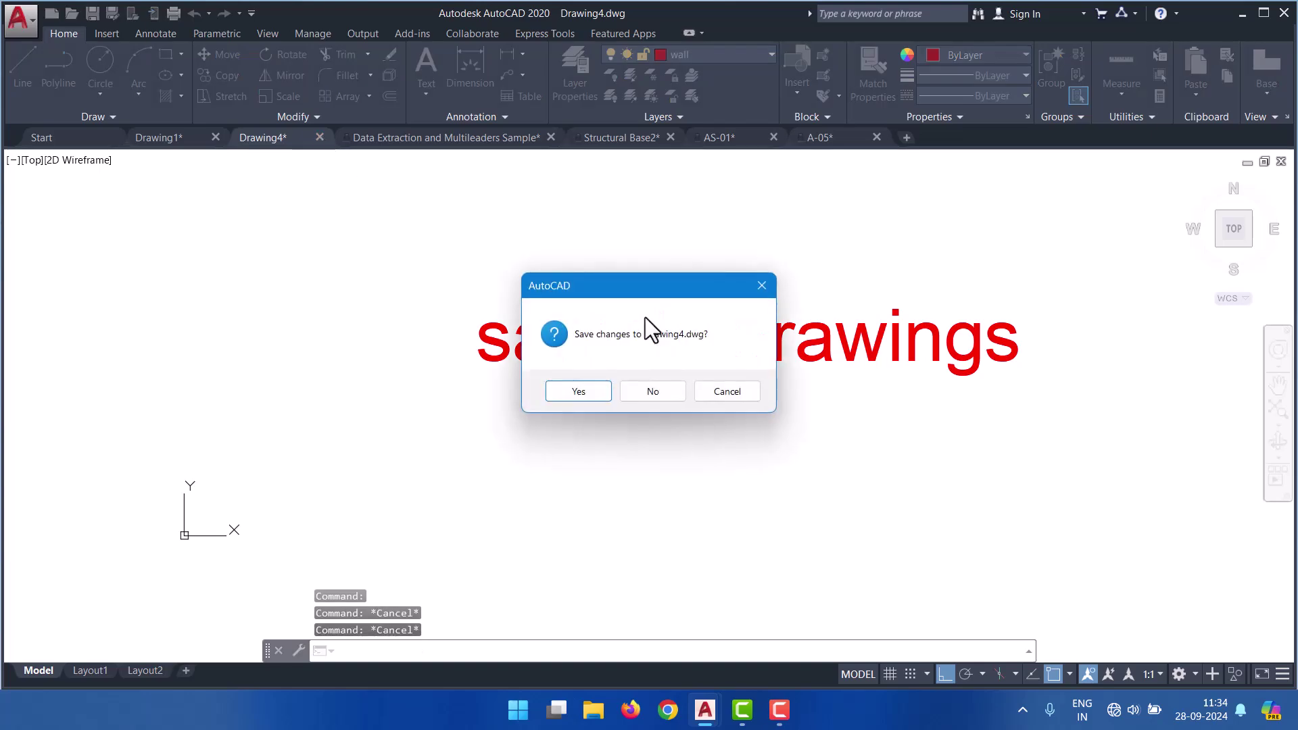
left_click(671, 392)
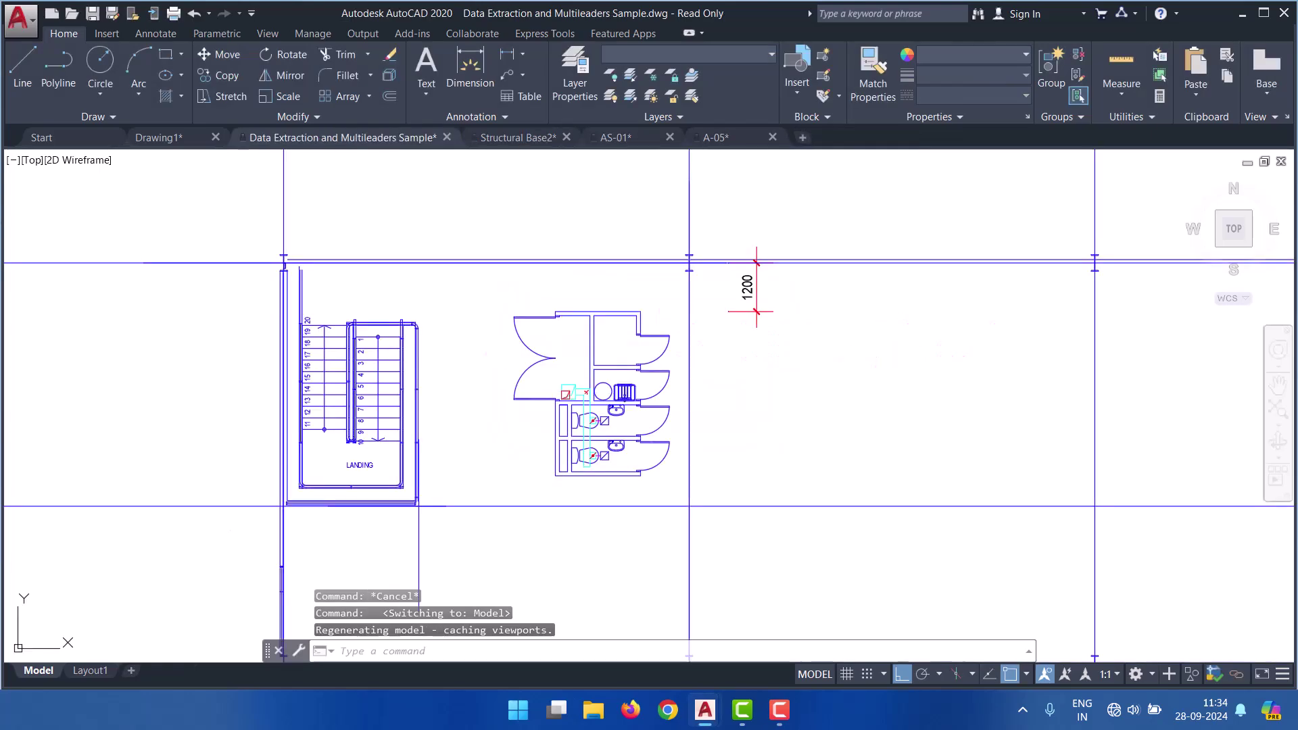
- Close Data Extraction, Structural Base2, AS-01 and A-05 without saving changes
left_click(446, 138)
left_click(704, 397)
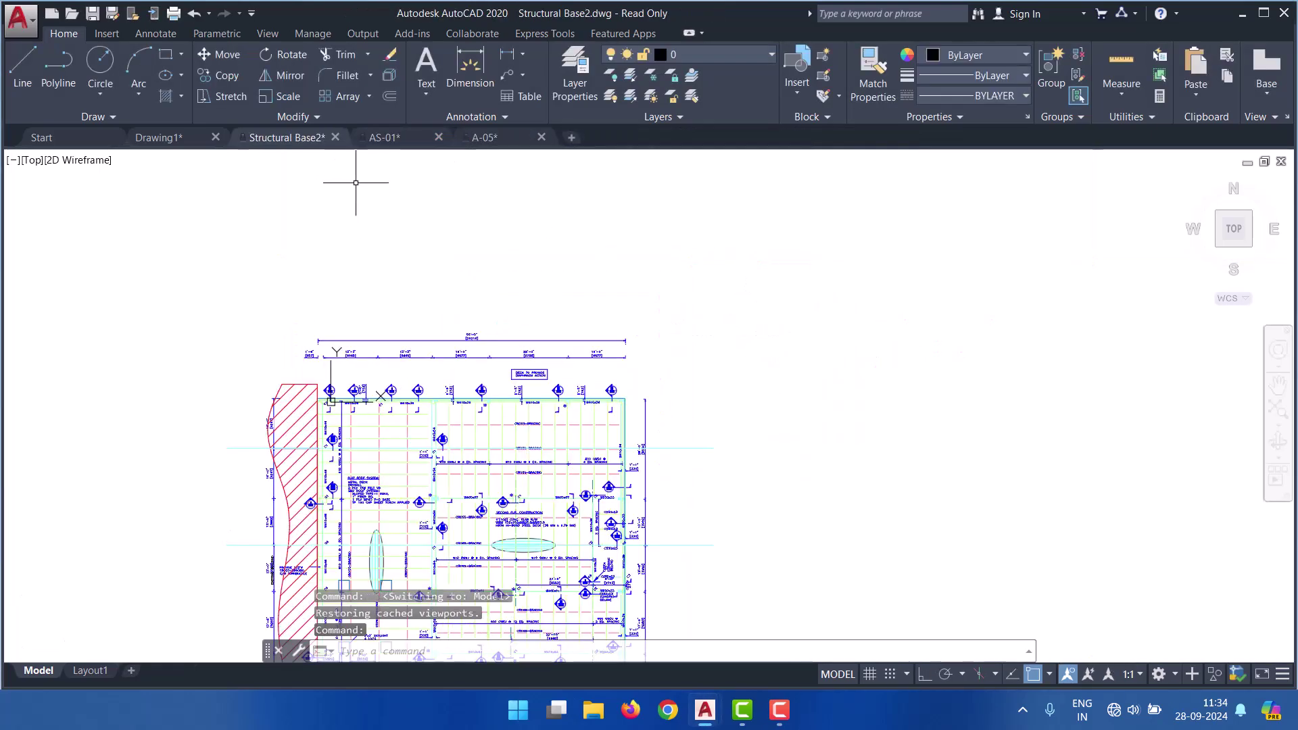
left_click(333, 139)
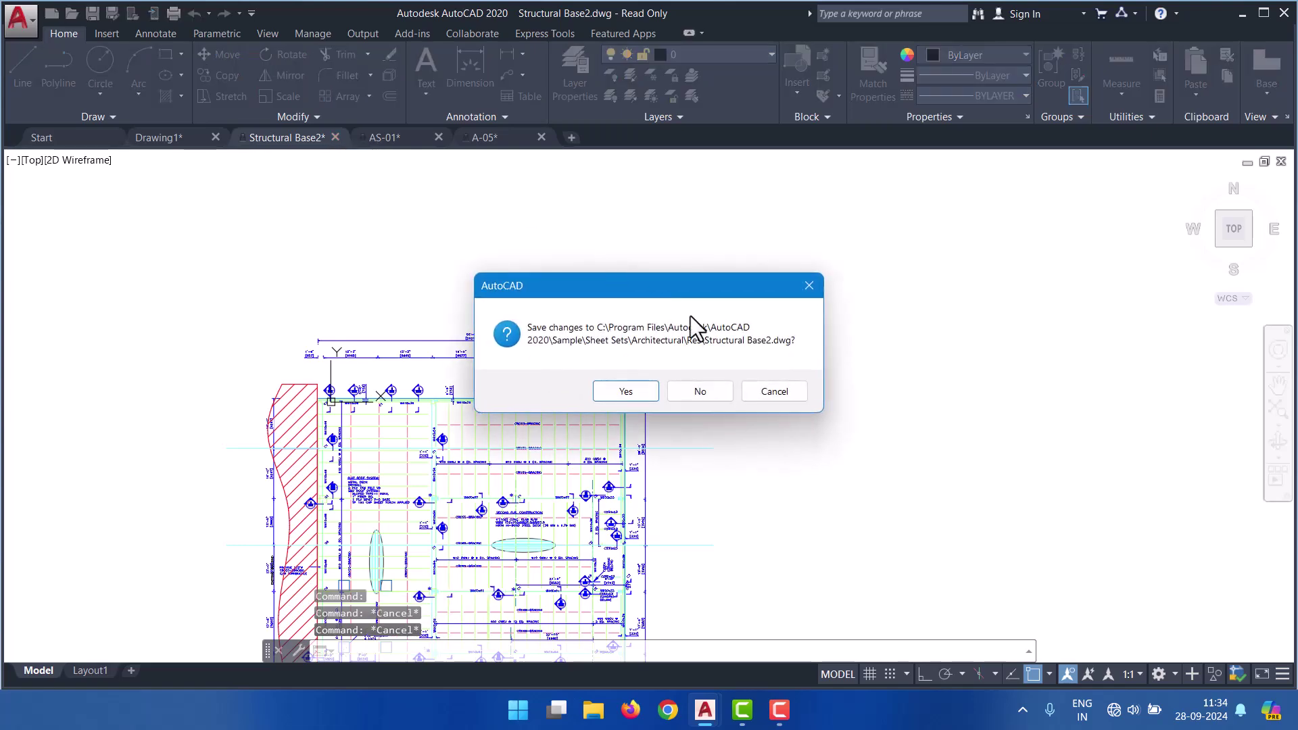
left_click(703, 388)
left_click(320, 140)
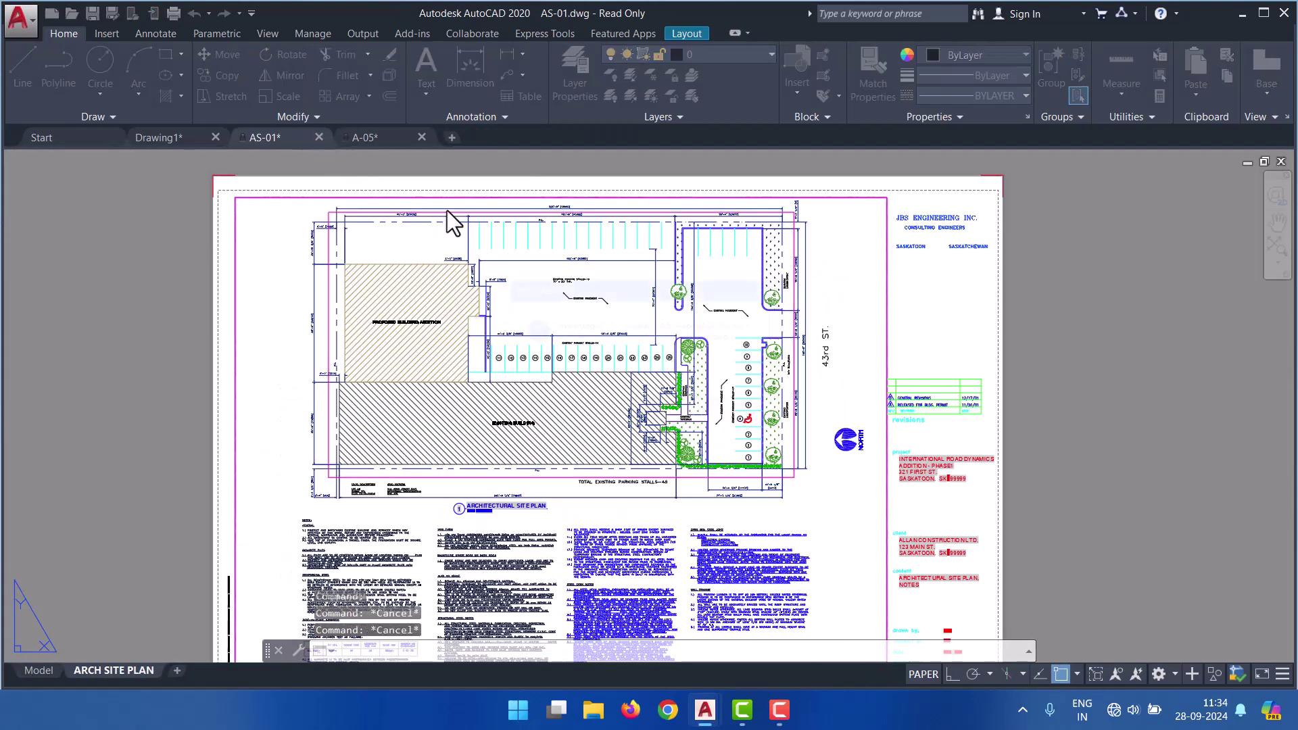
left_click(696, 391)
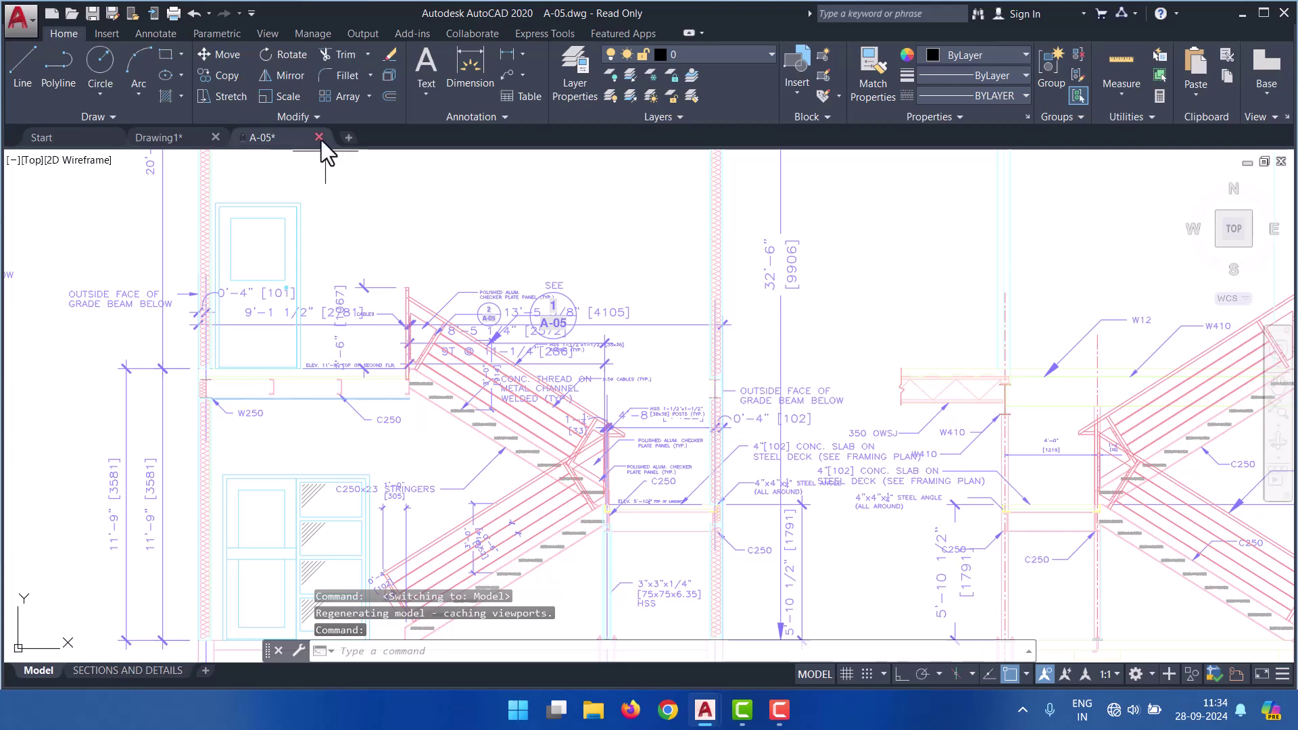
left_click(320, 139)
left_click(676, 391)
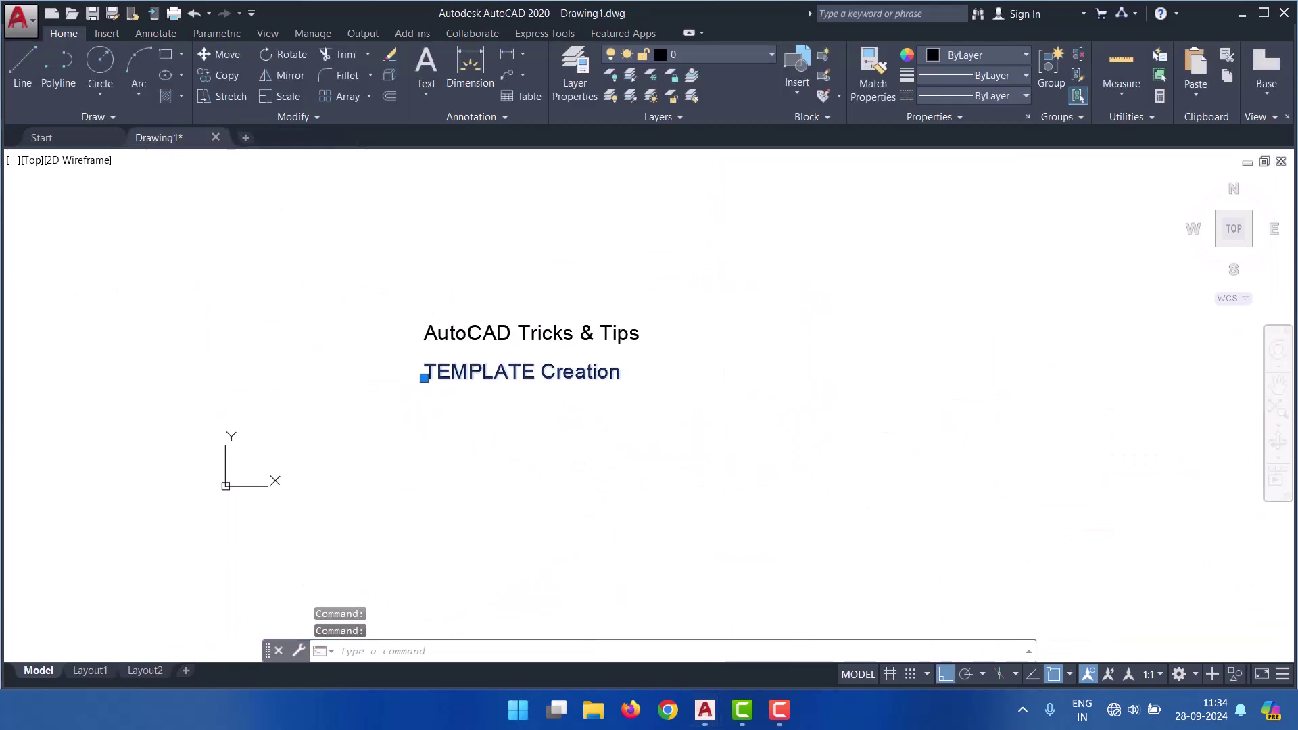
- Replace the 'TEMPLATE Creation' text with 'drawing summary' and end TEXTEDIT
double_click(427, 372)
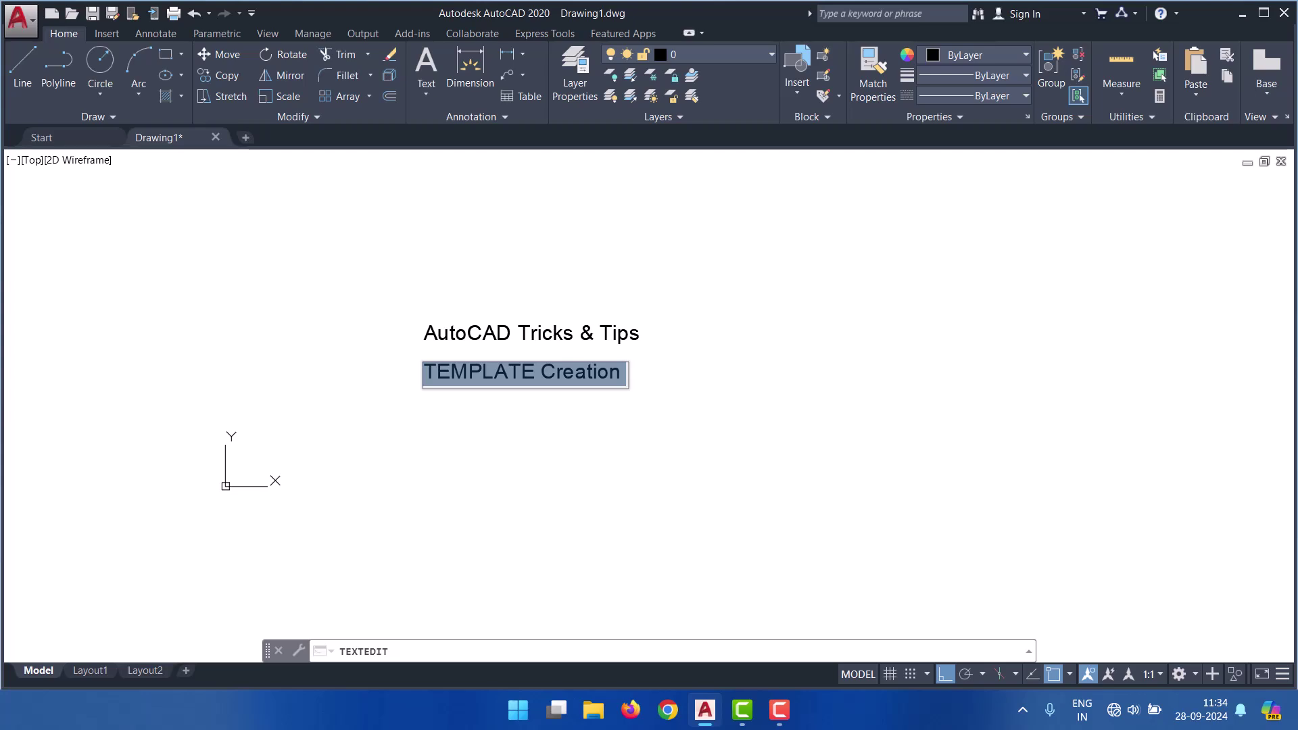
type("daw")
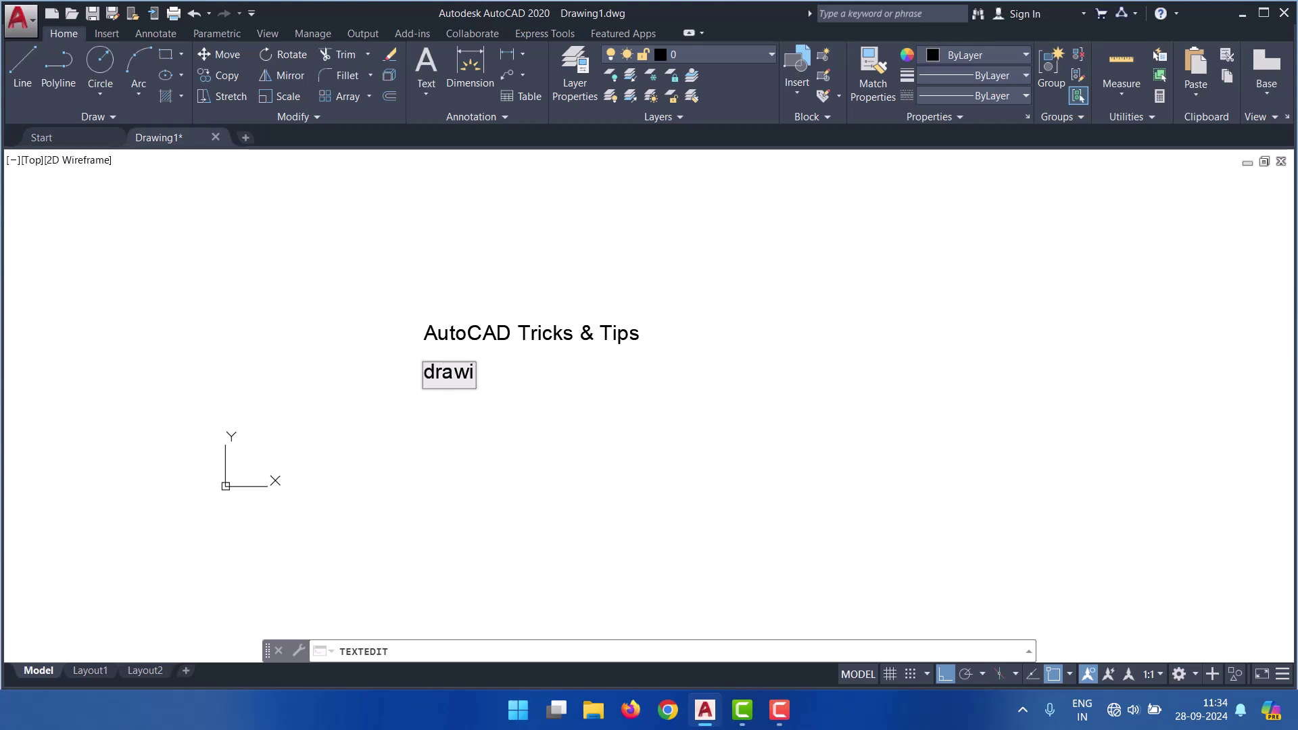
type("ummary")
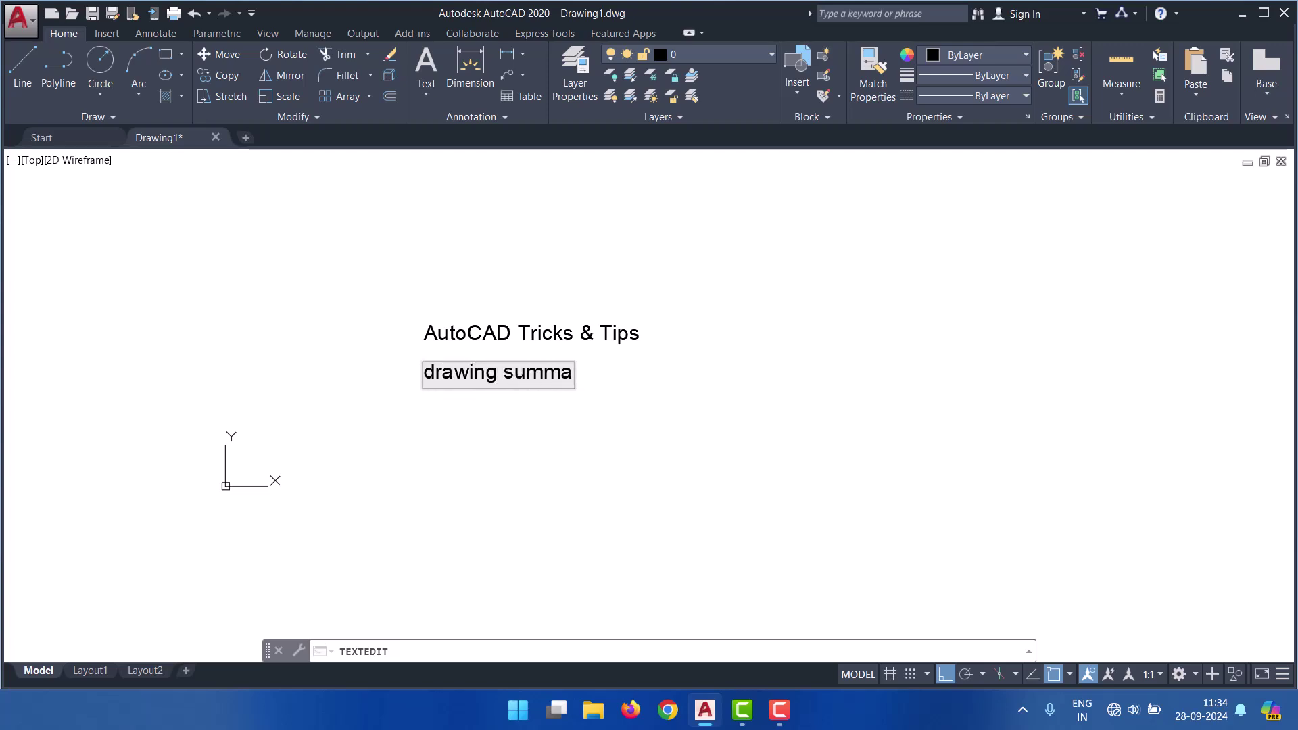
left_click(774, 372)
right_click(690, 338)
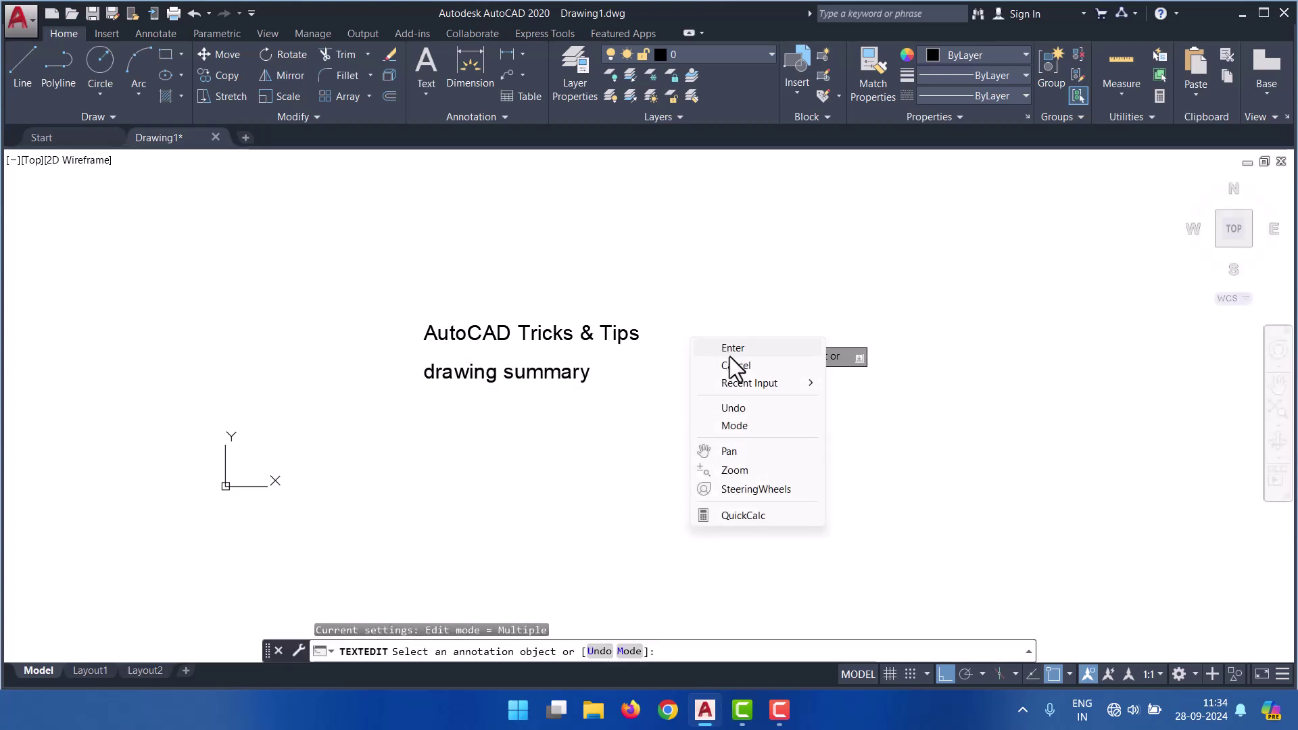
left_click(730, 347)
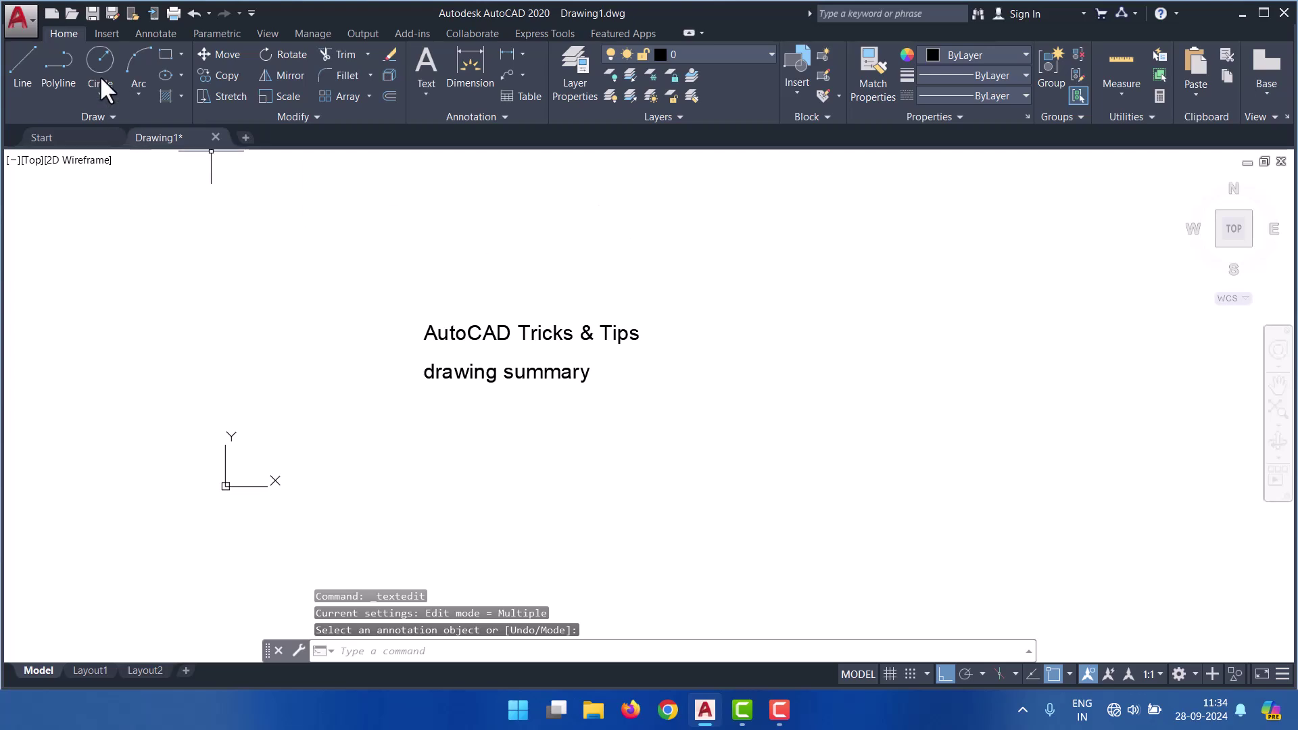
left_click(27, 22)
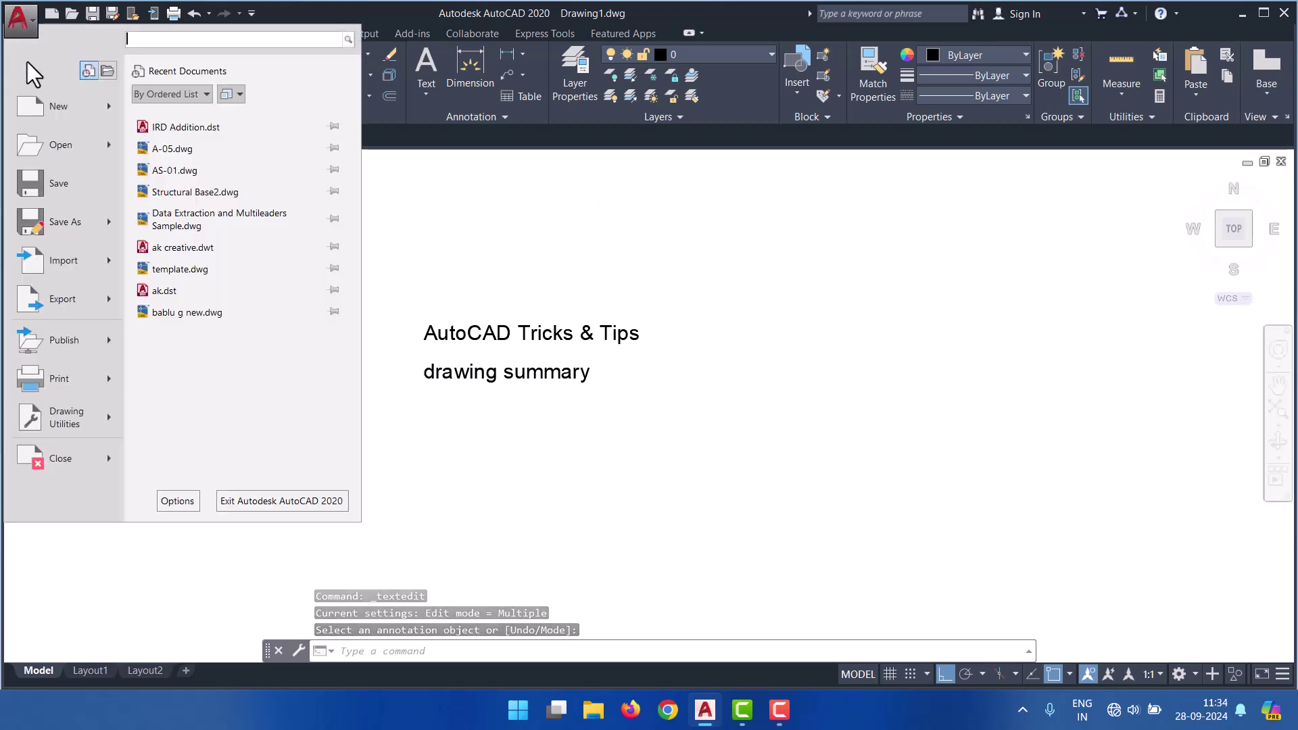
mouse_move(67, 417)
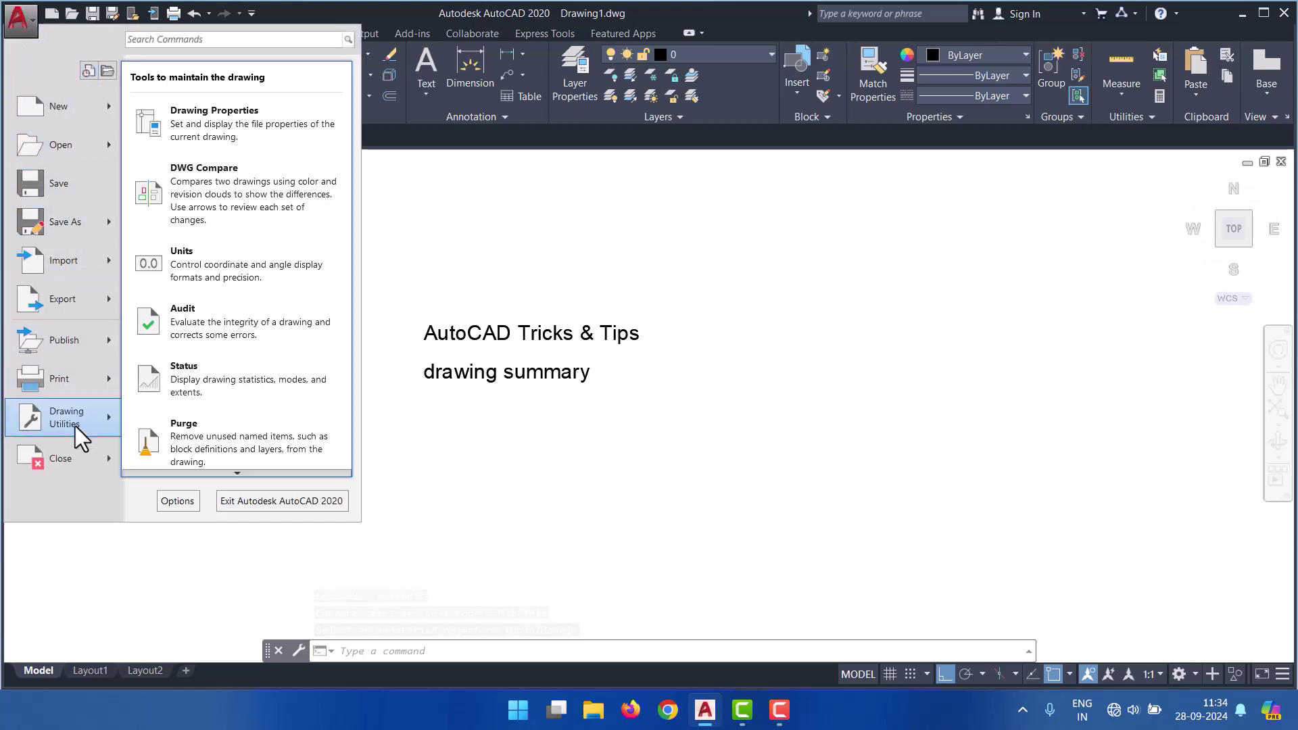
left_click(273, 105)
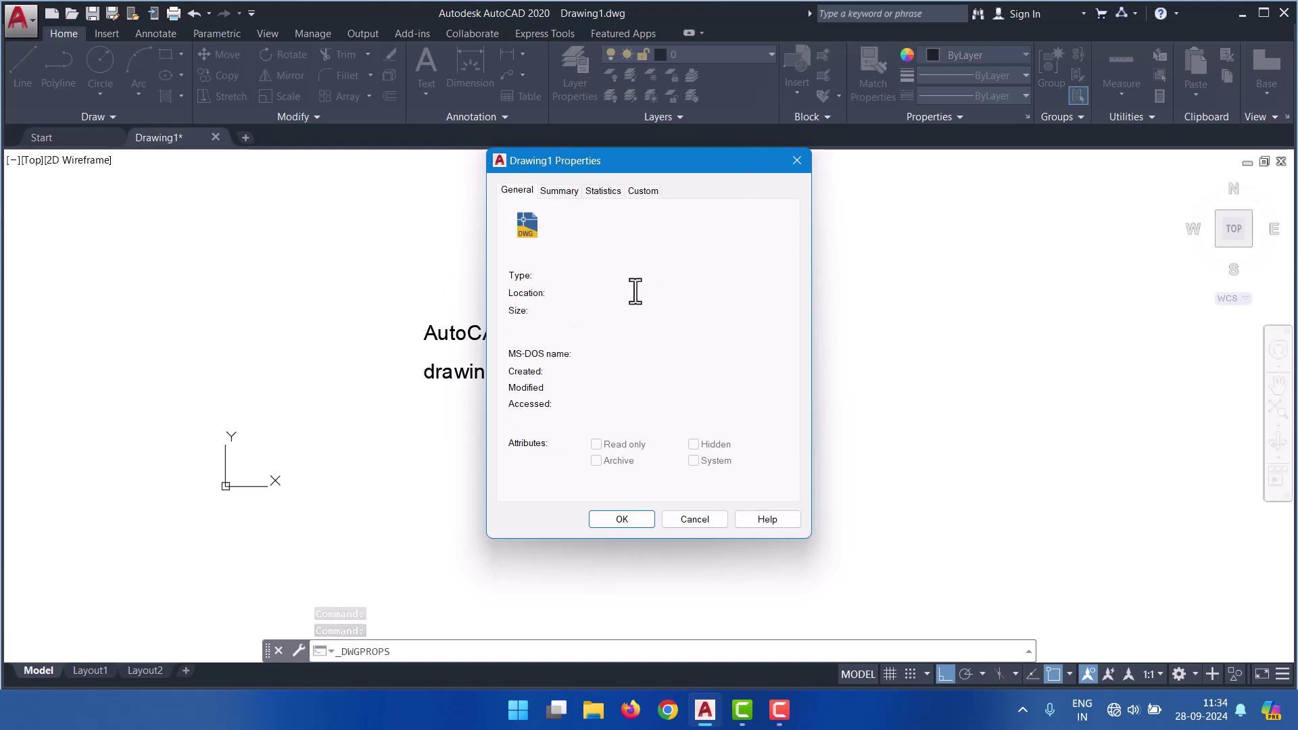
- Save the drawing to Local Disk (D:) as tricks.dwg
left_click(797, 160)
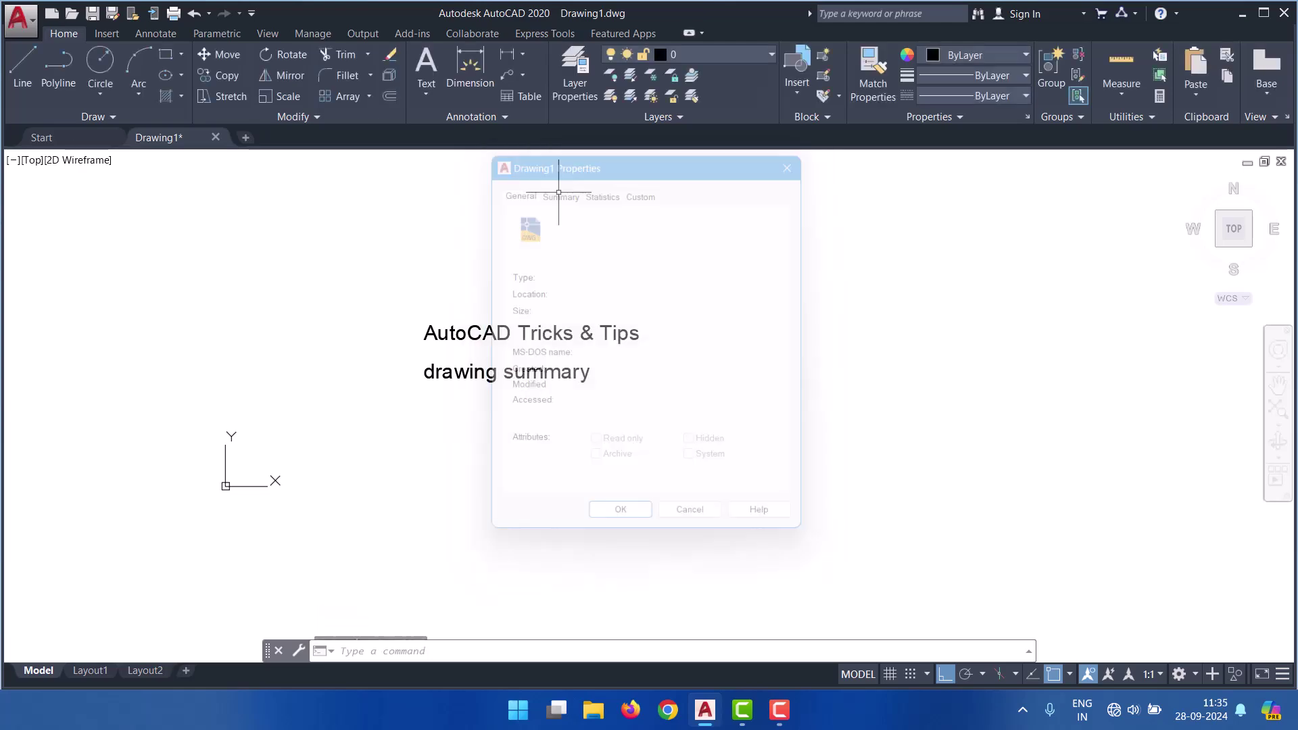
key("ctrl+s")
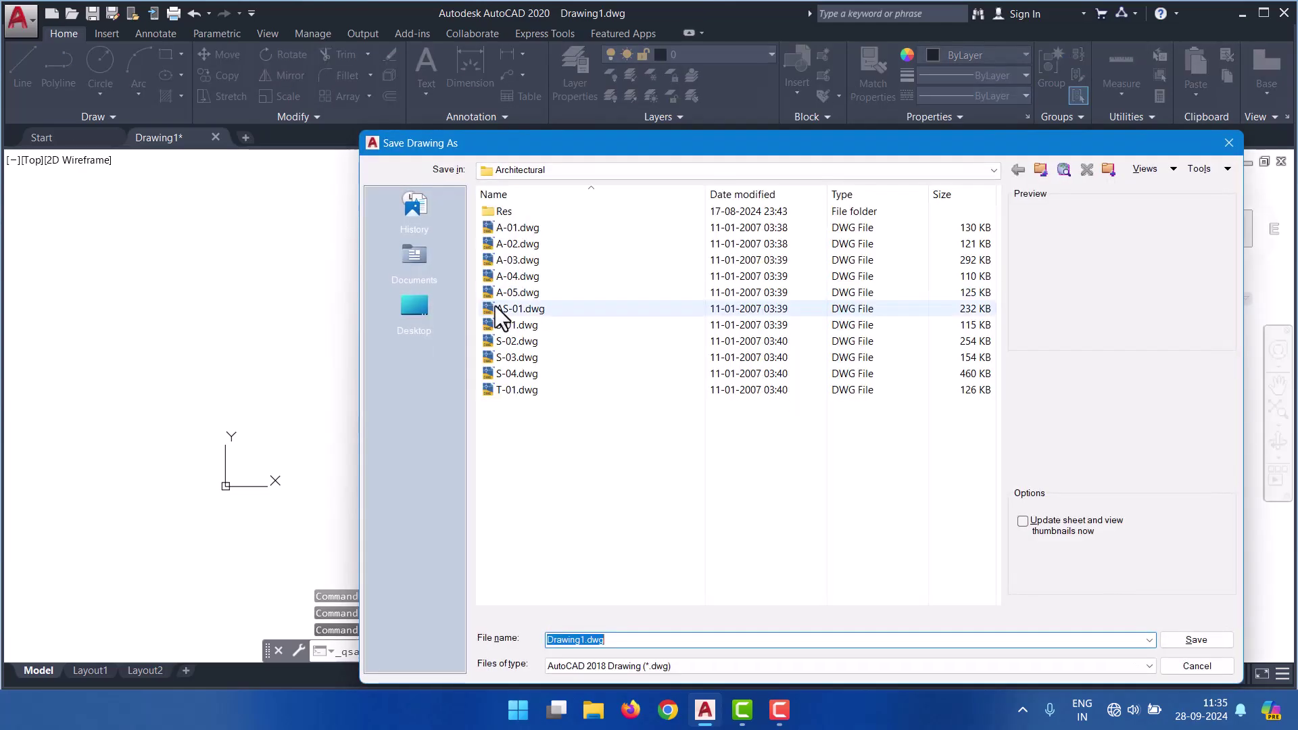
left_click(581, 170)
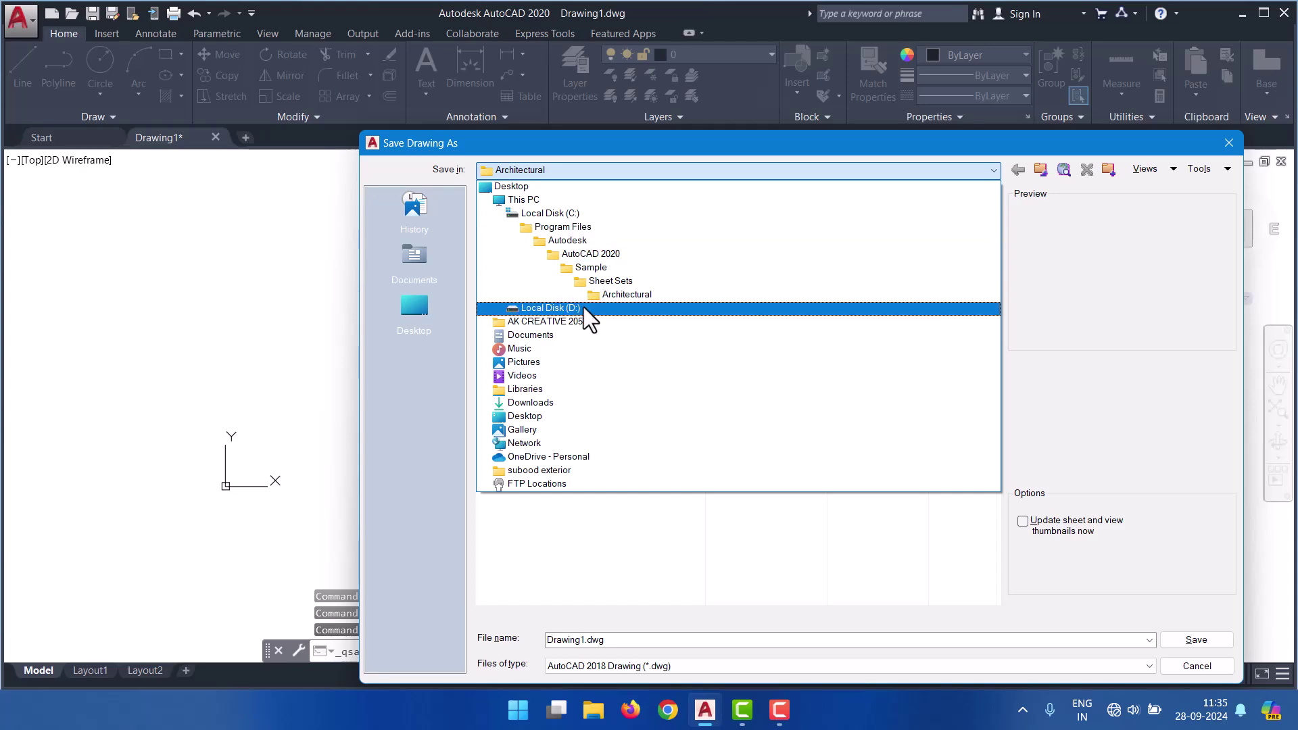
left_click(582, 307)
type("a")
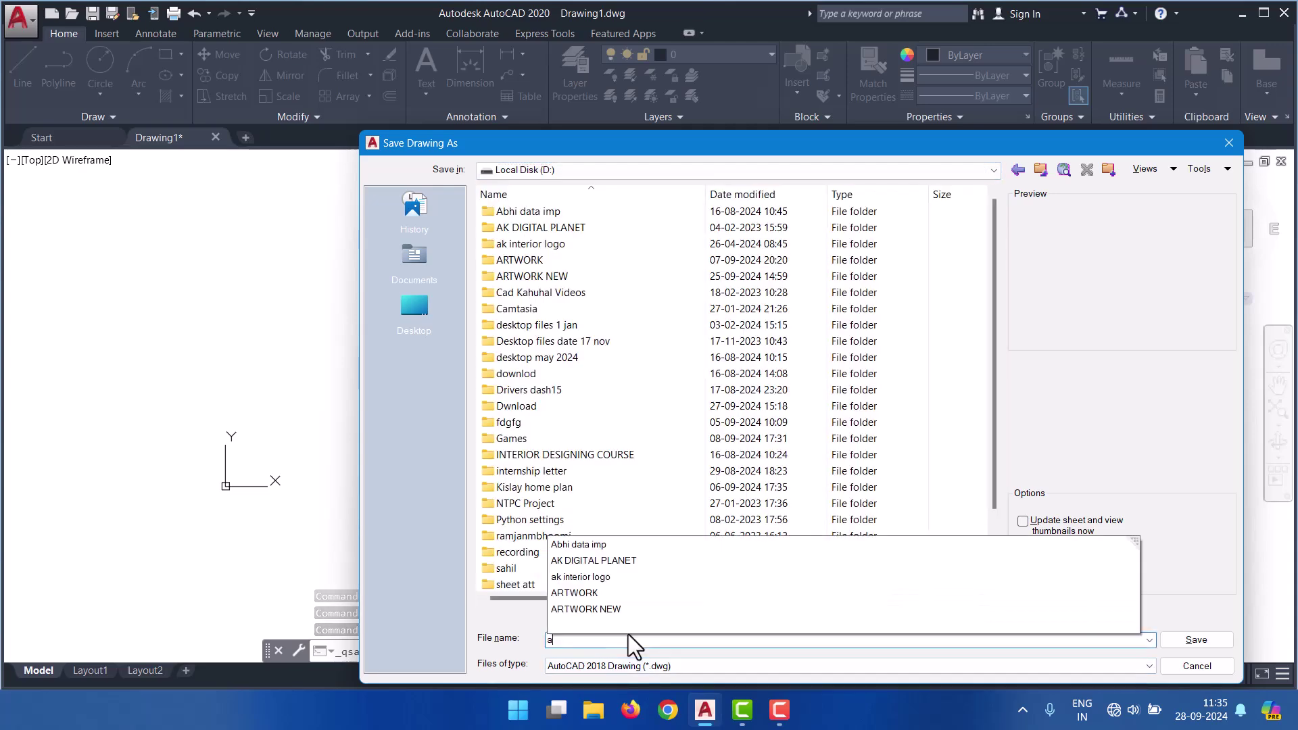
key("BackSpace")
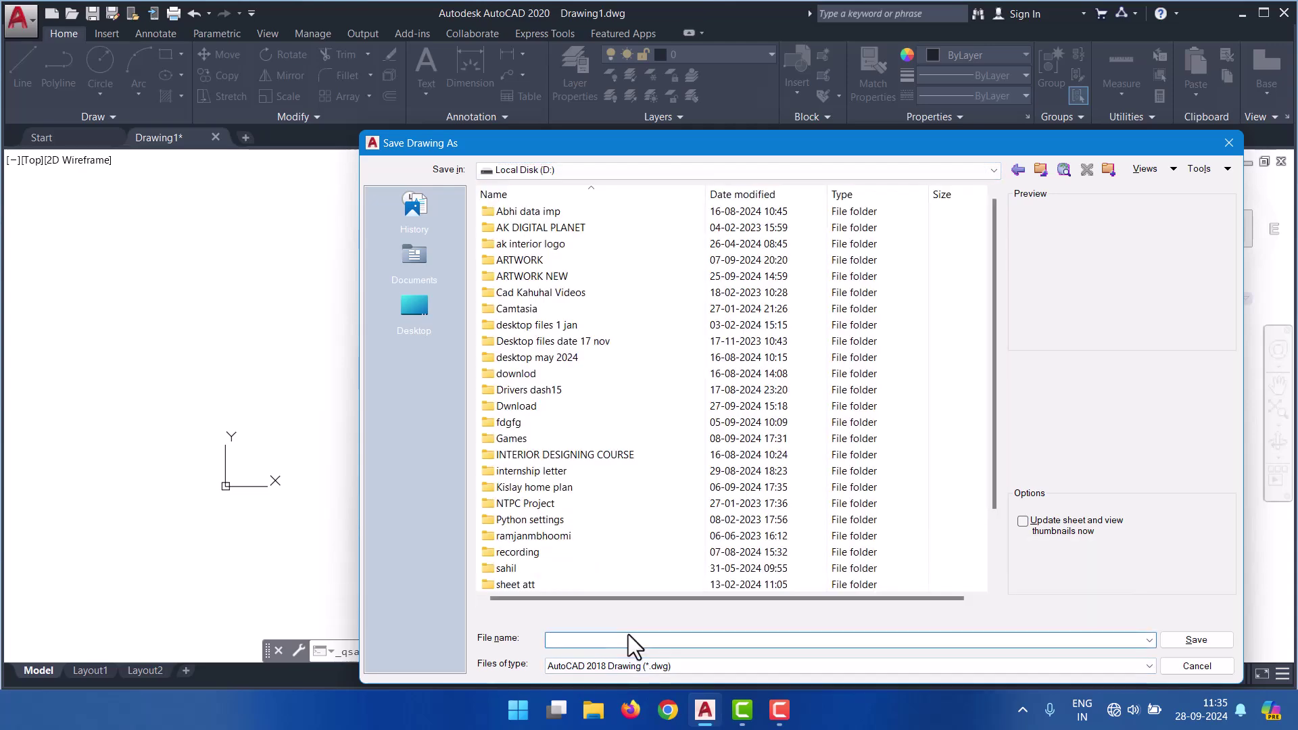
type("tru")
key("BackSpace")
type("i")
type("cks")
key("Return")
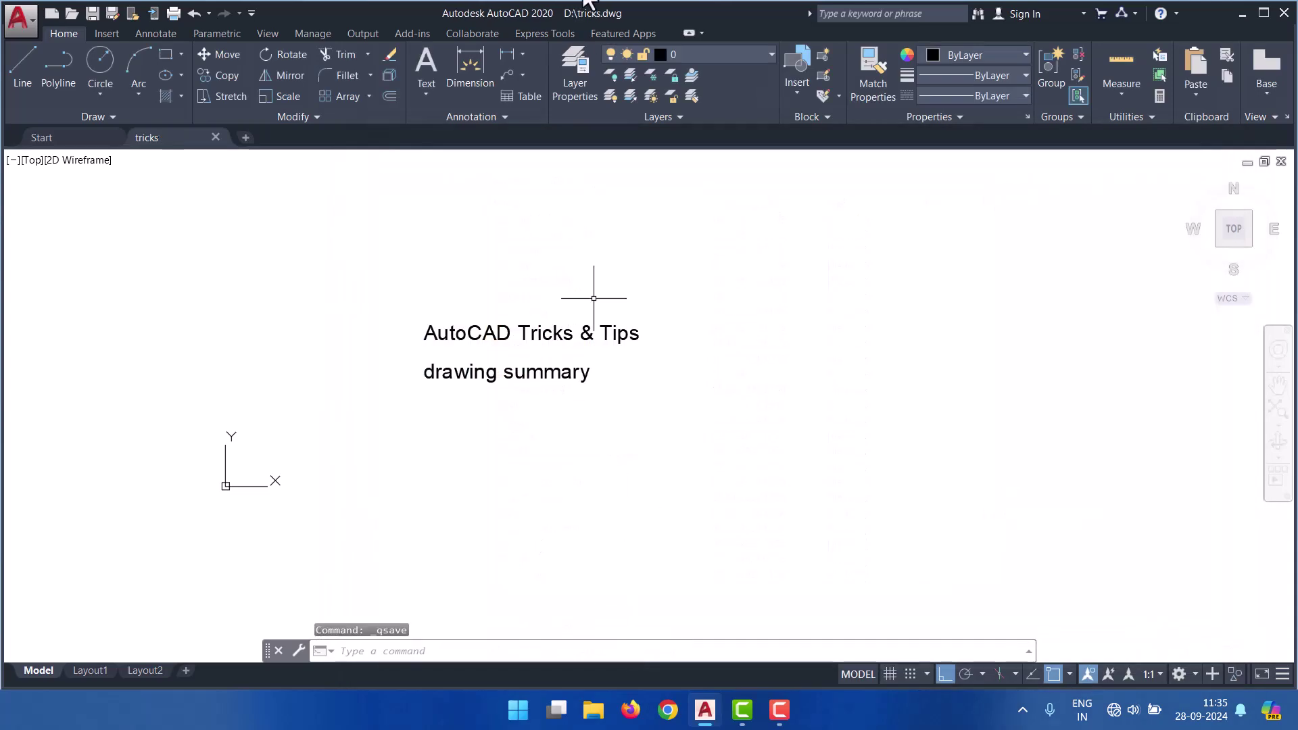
- Open tricks.dwg's Drawing Properties and set the Title to 'architectural pln'
left_click(7, 23)
left_click(231, 149)
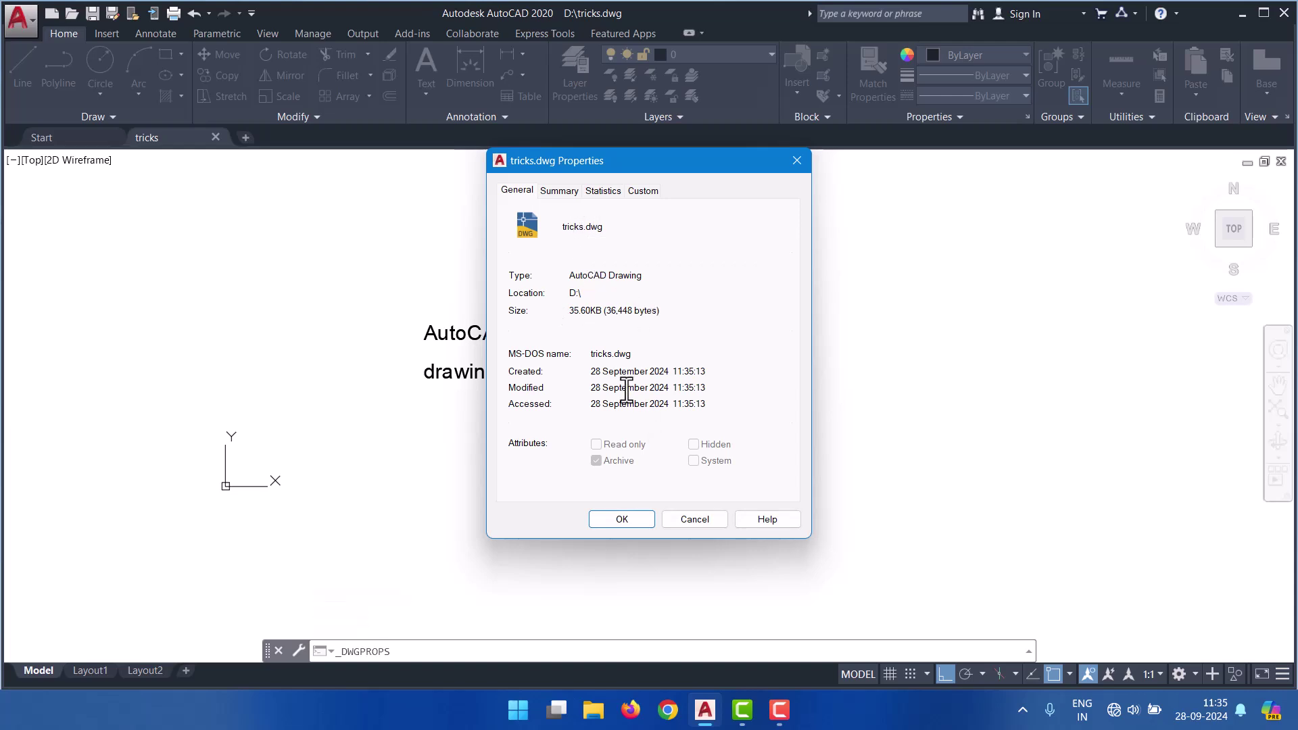
left_click(561, 194)
left_click(623, 222)
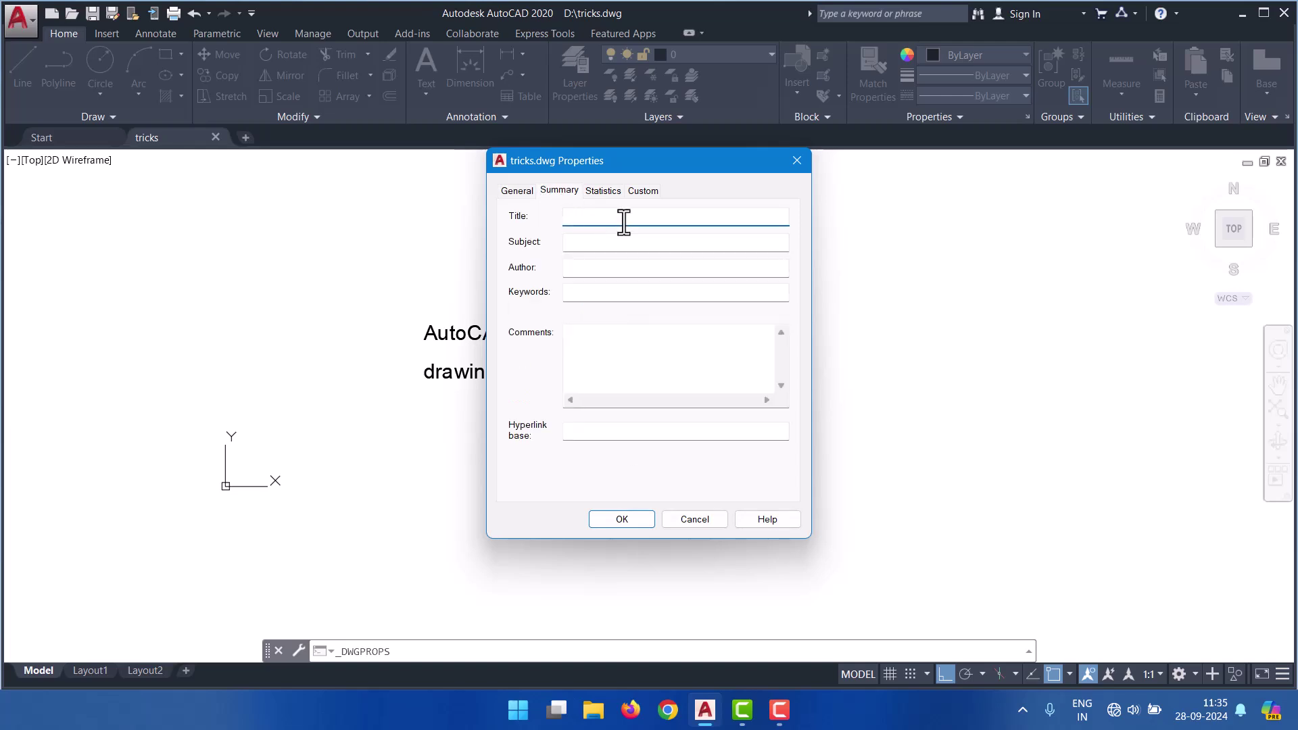
type("pl")
type("ln")
- Fill Subject 'house', an author and Keywords 'a1', then view the Statistics
left_click(591, 242)
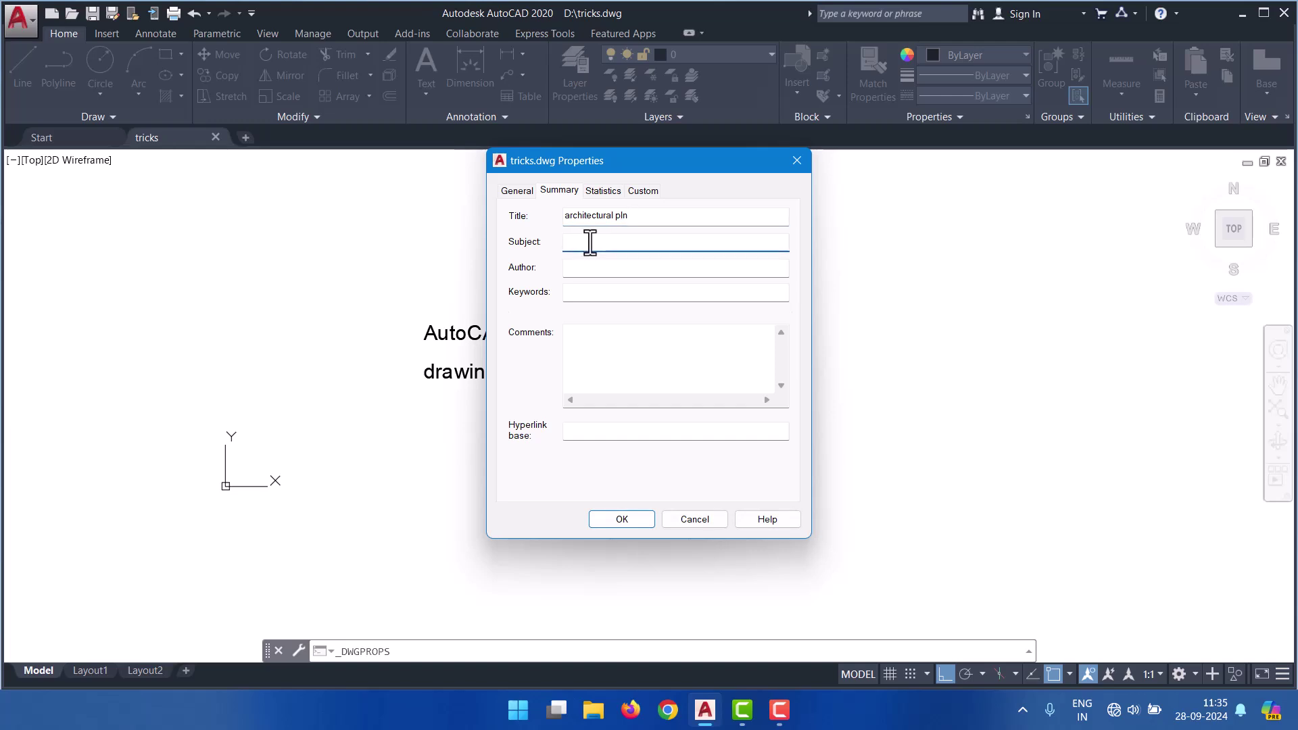
type("house")
left_click(589, 273)
type("ak")
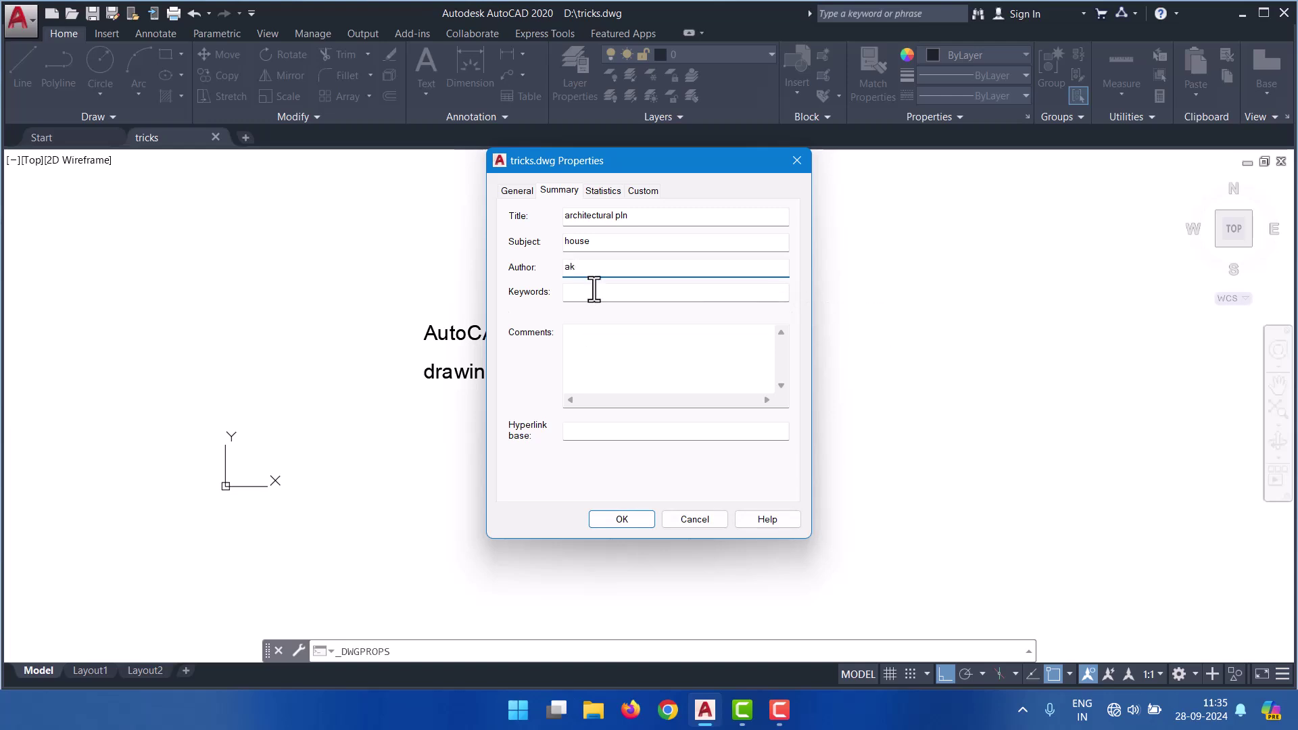
left_click(594, 289)
type("a1")
left_click(631, 337)
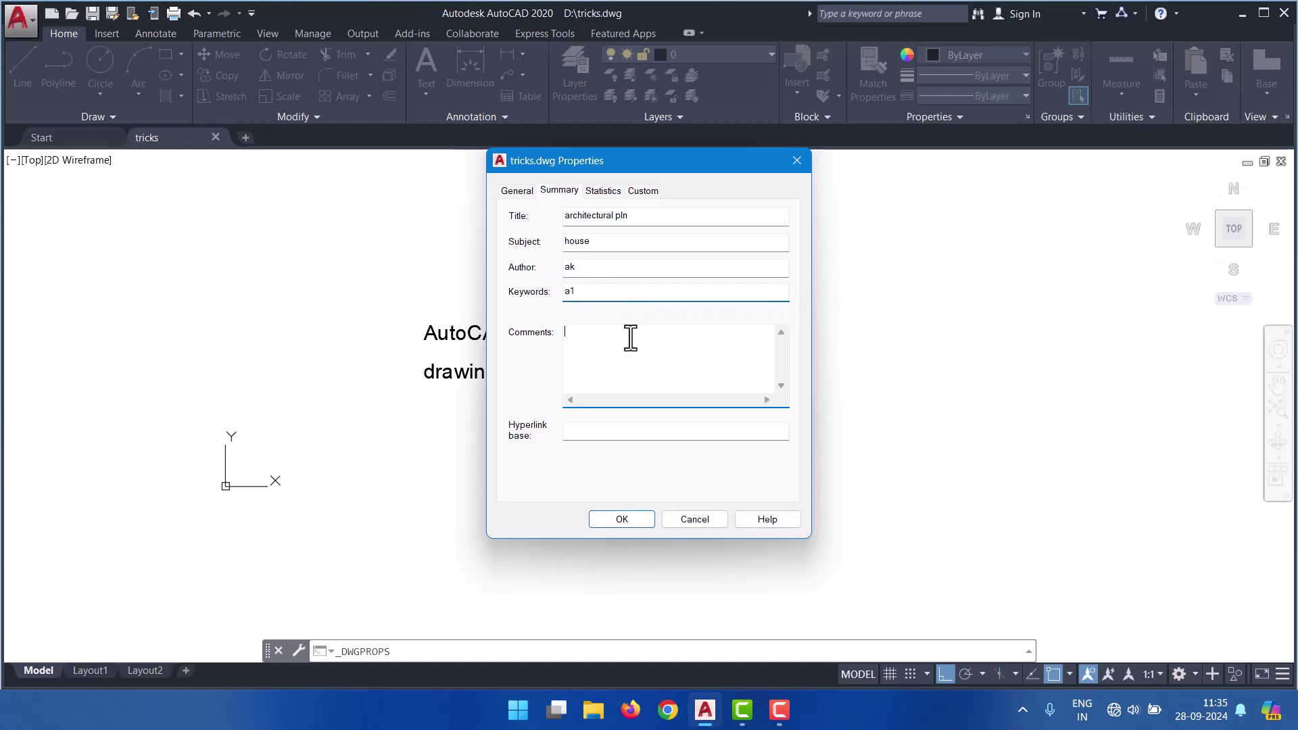
left_click(604, 191)
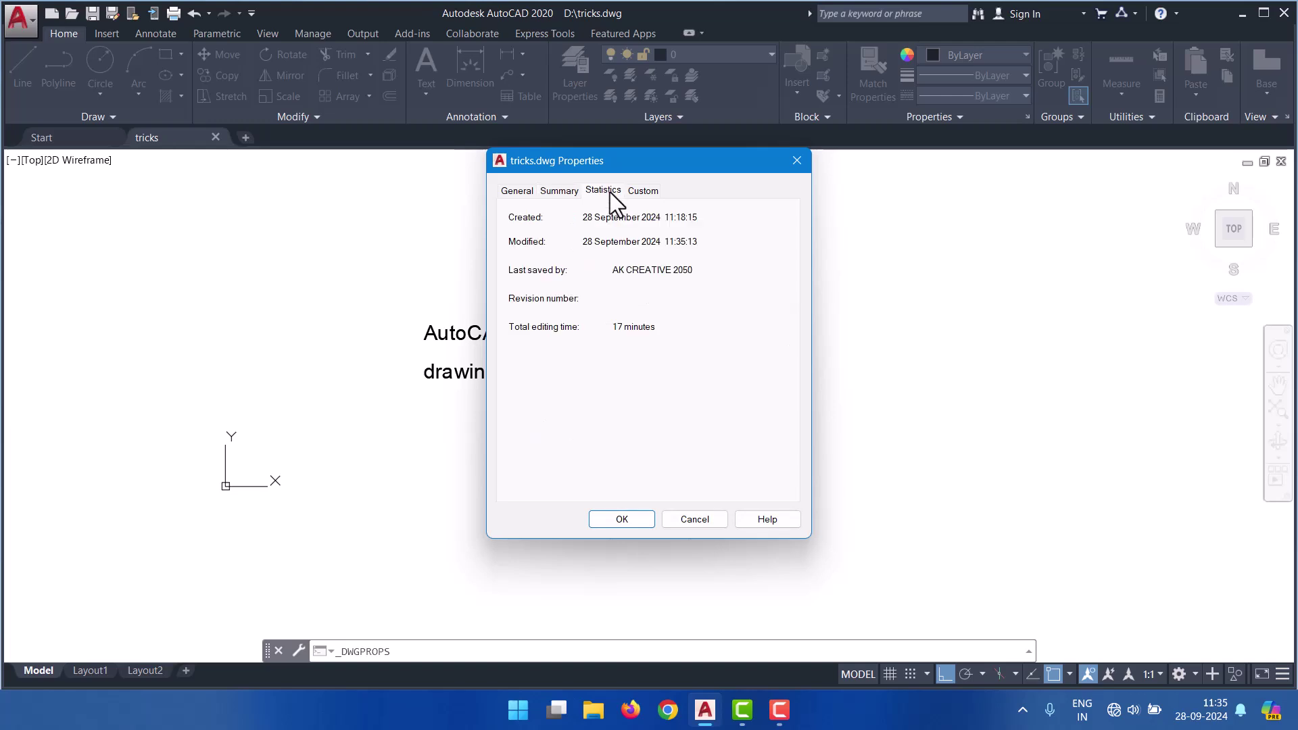
- Add a custom property 'area' with value 2000 and close Drawing Properties
left_click(644, 190)
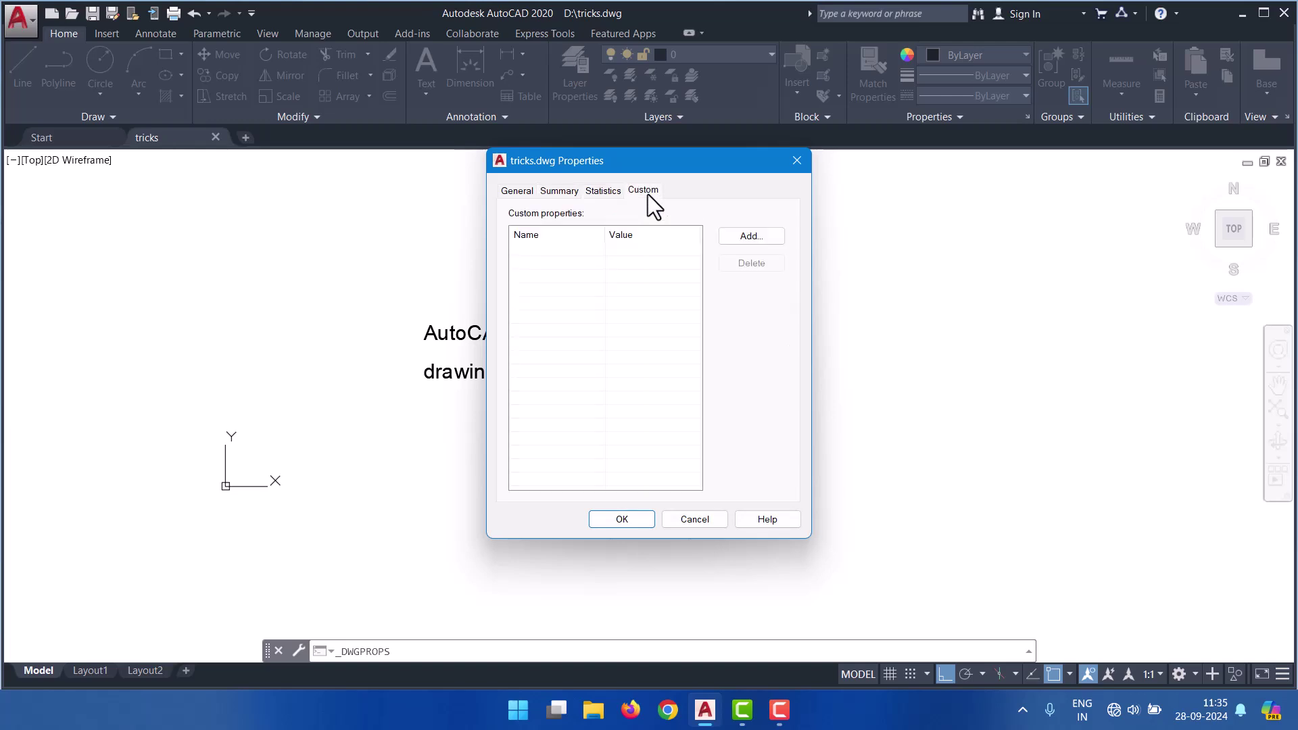
left_click(749, 236)
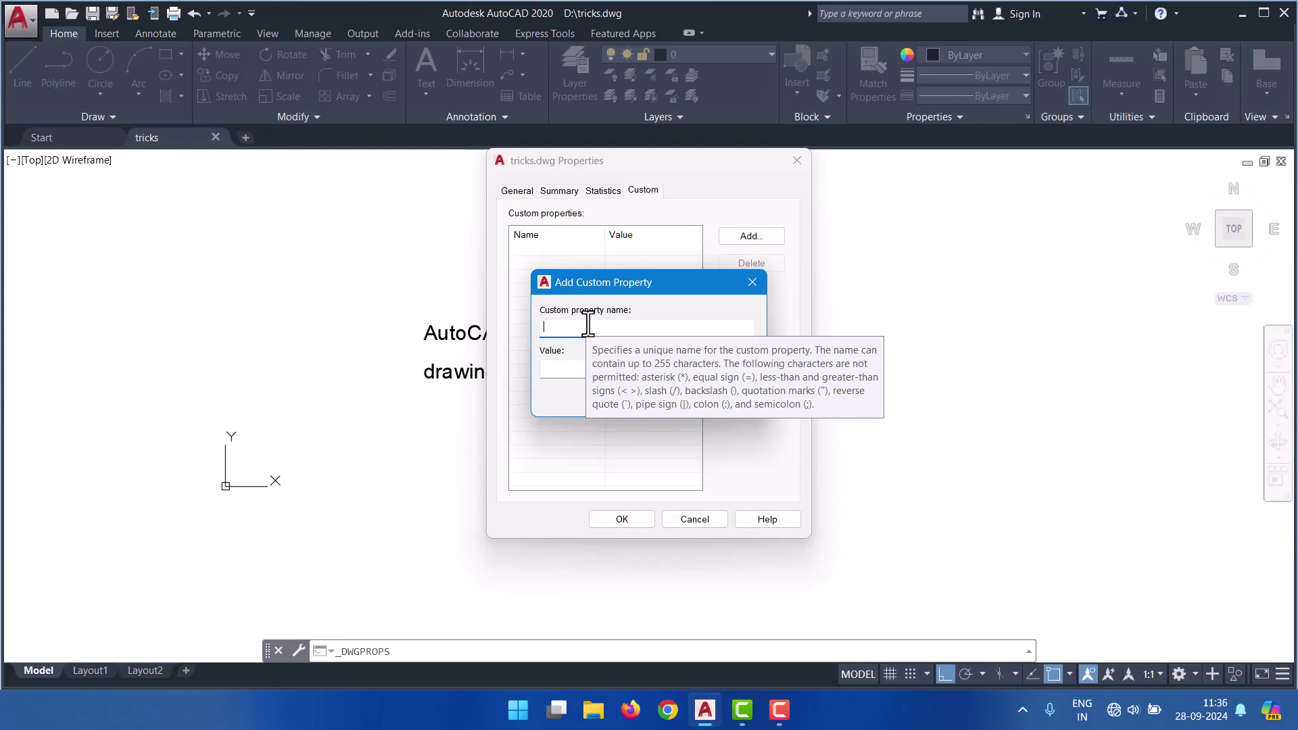
type("area")
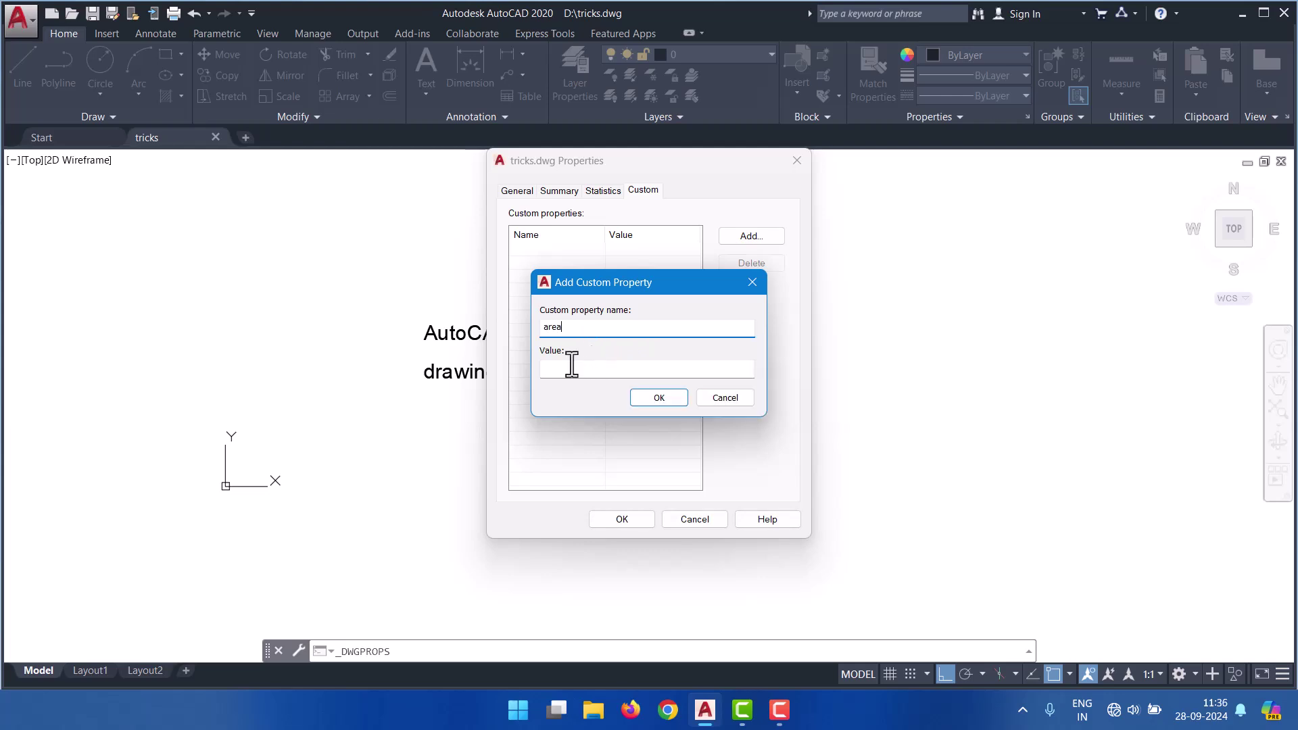
left_click(572, 366)
type("2")
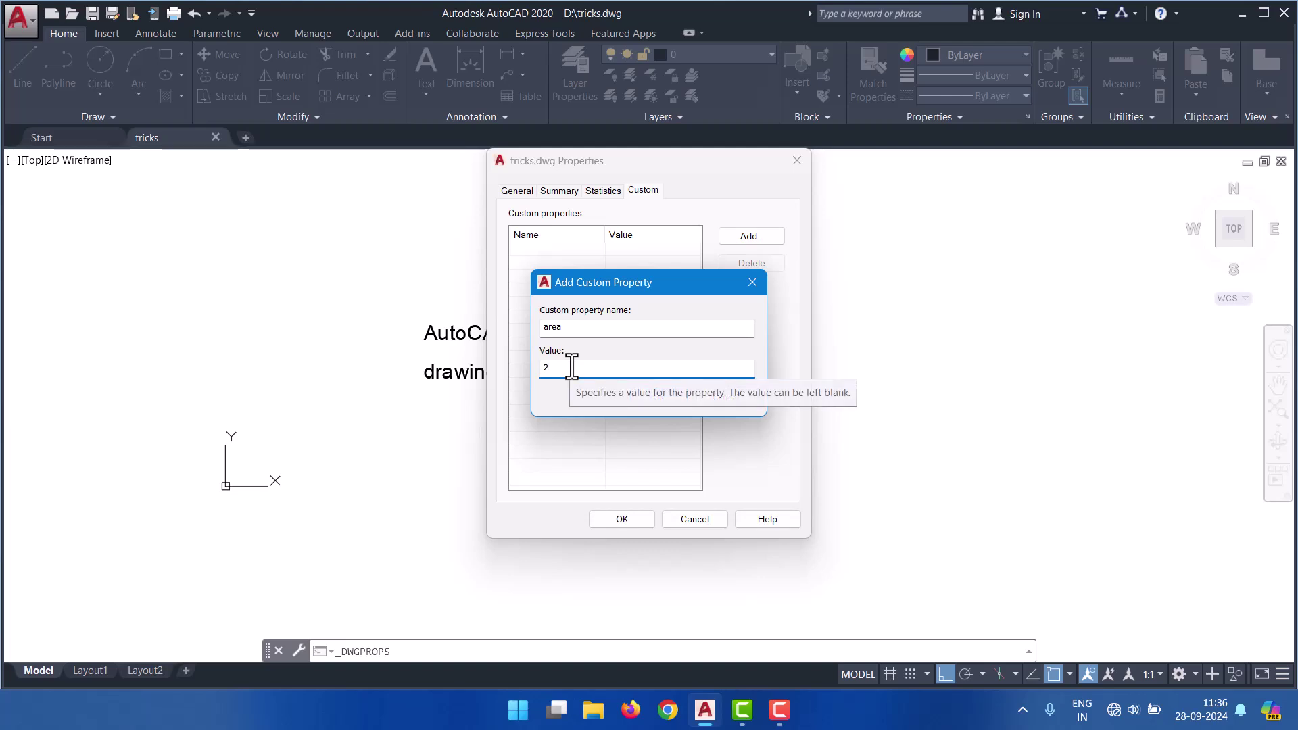
type("000")
left_click(644, 397)
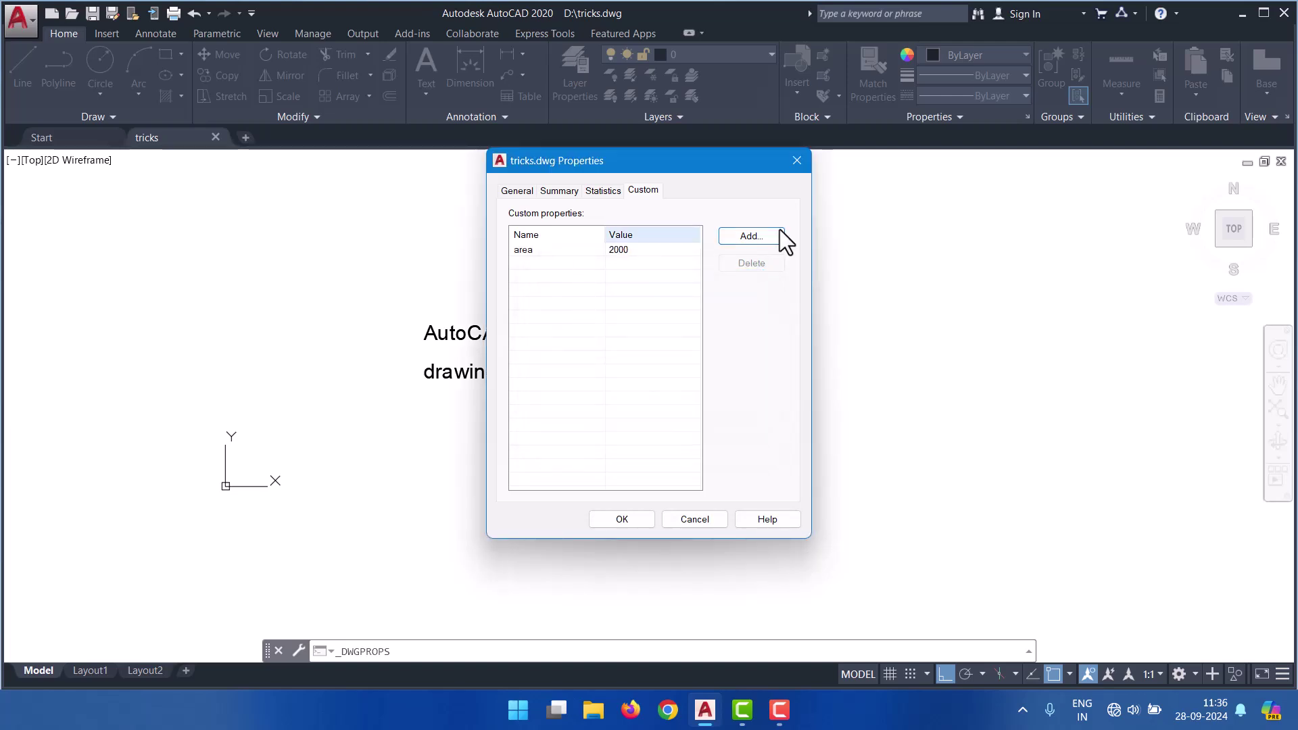
left_click(621, 518)
- Reopen Drawing Properties to check the Summary and General tabs, then close it
left_click(8, 30)
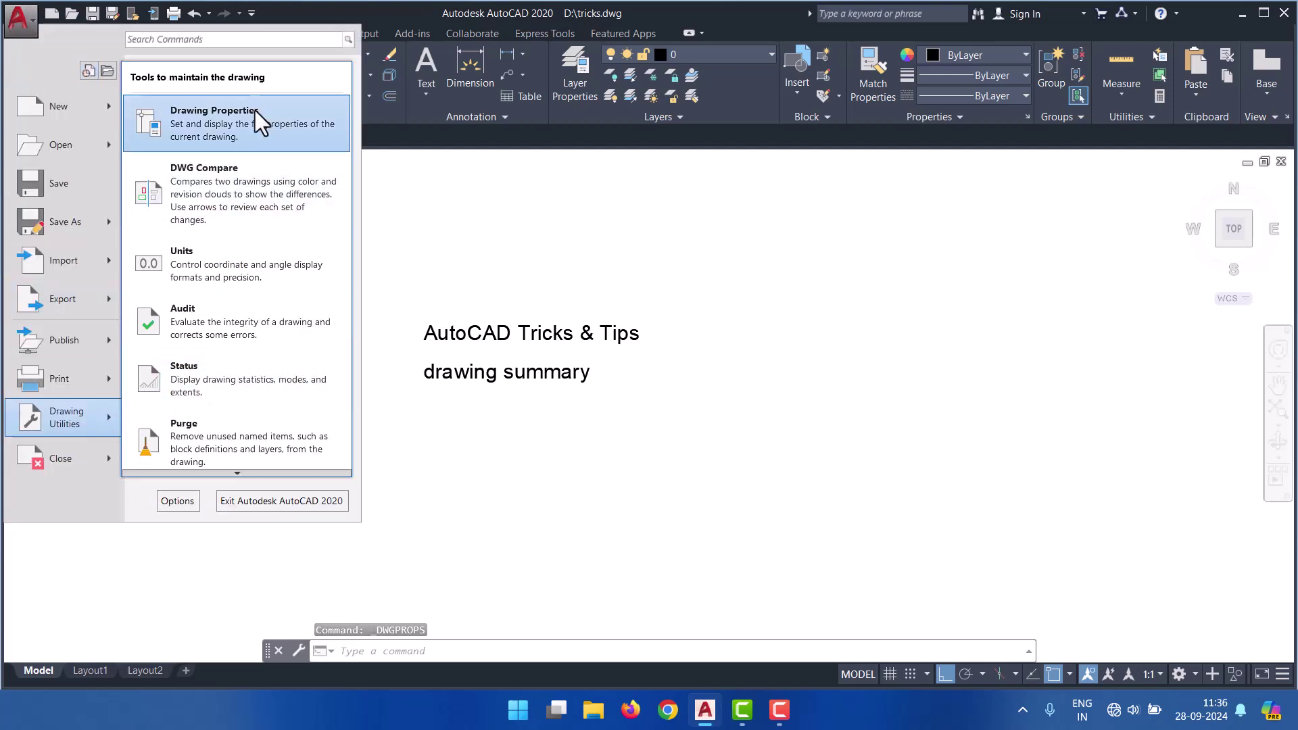
left_click(254, 111)
left_click(559, 191)
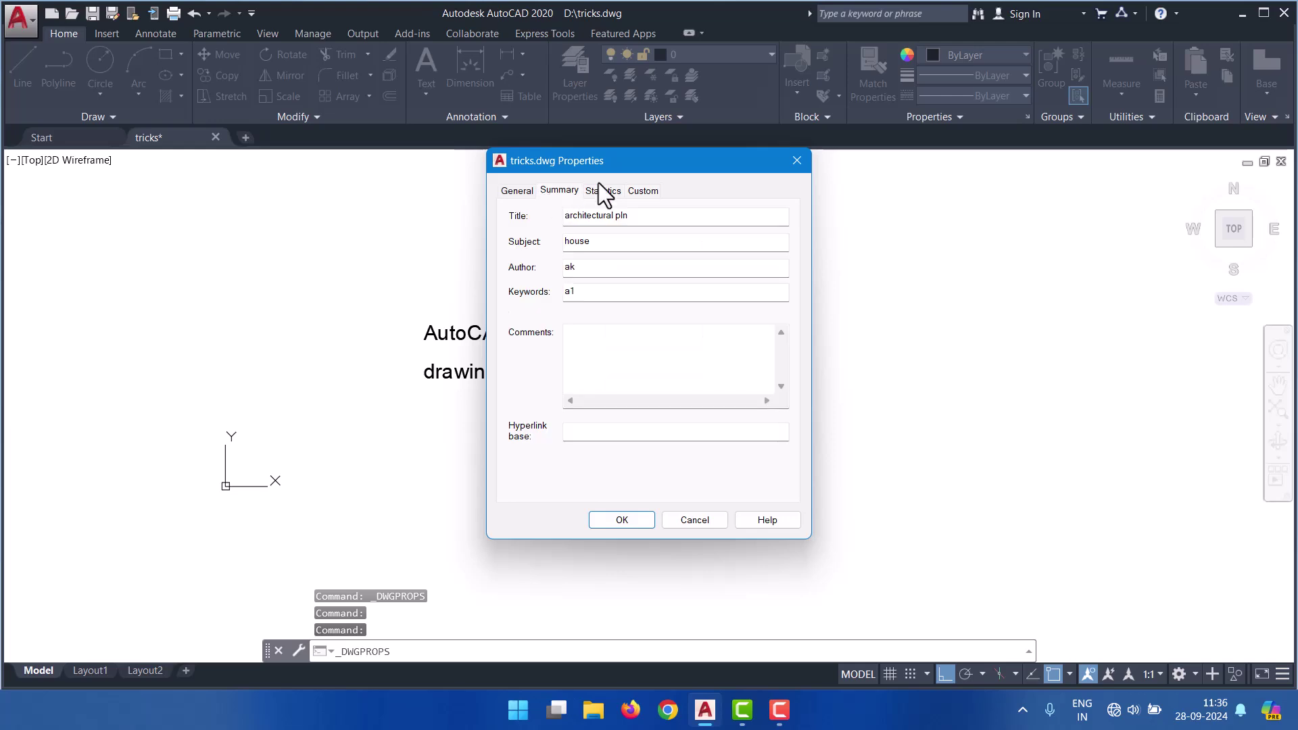
left_click(603, 191)
left_click(514, 190)
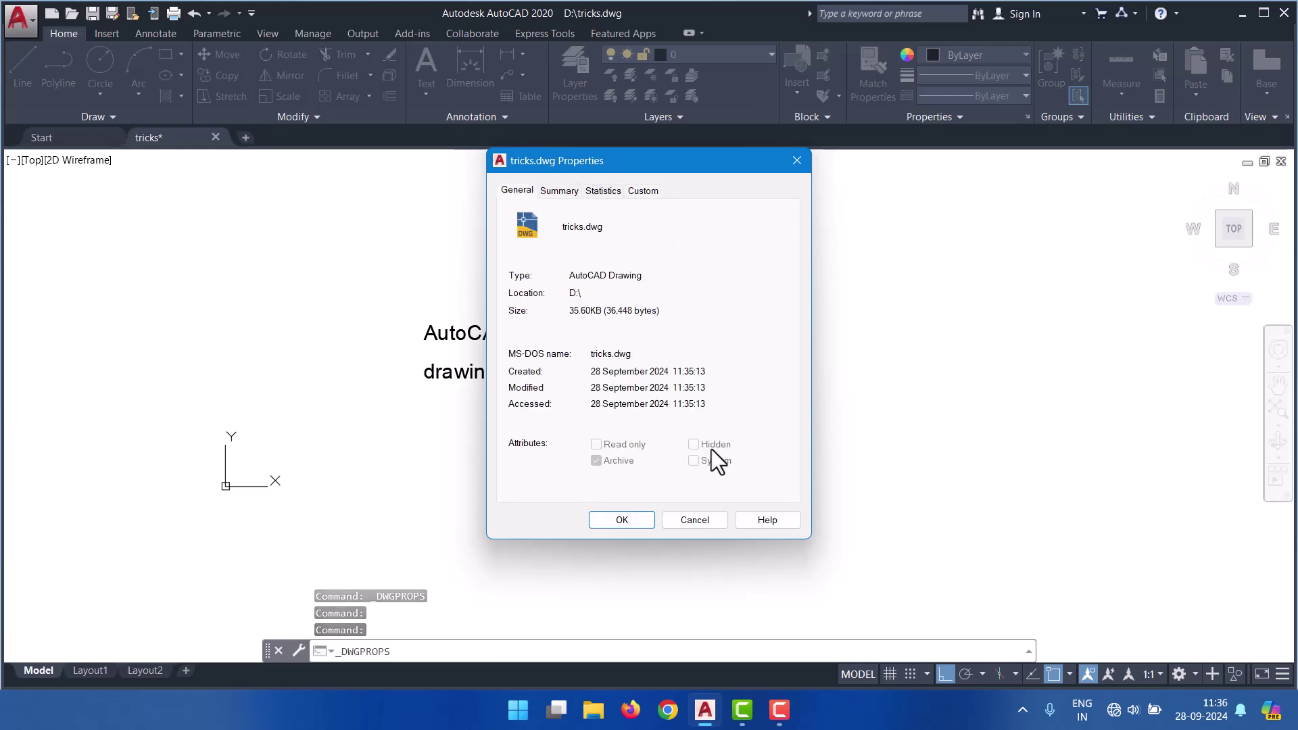
left_click(699, 520)
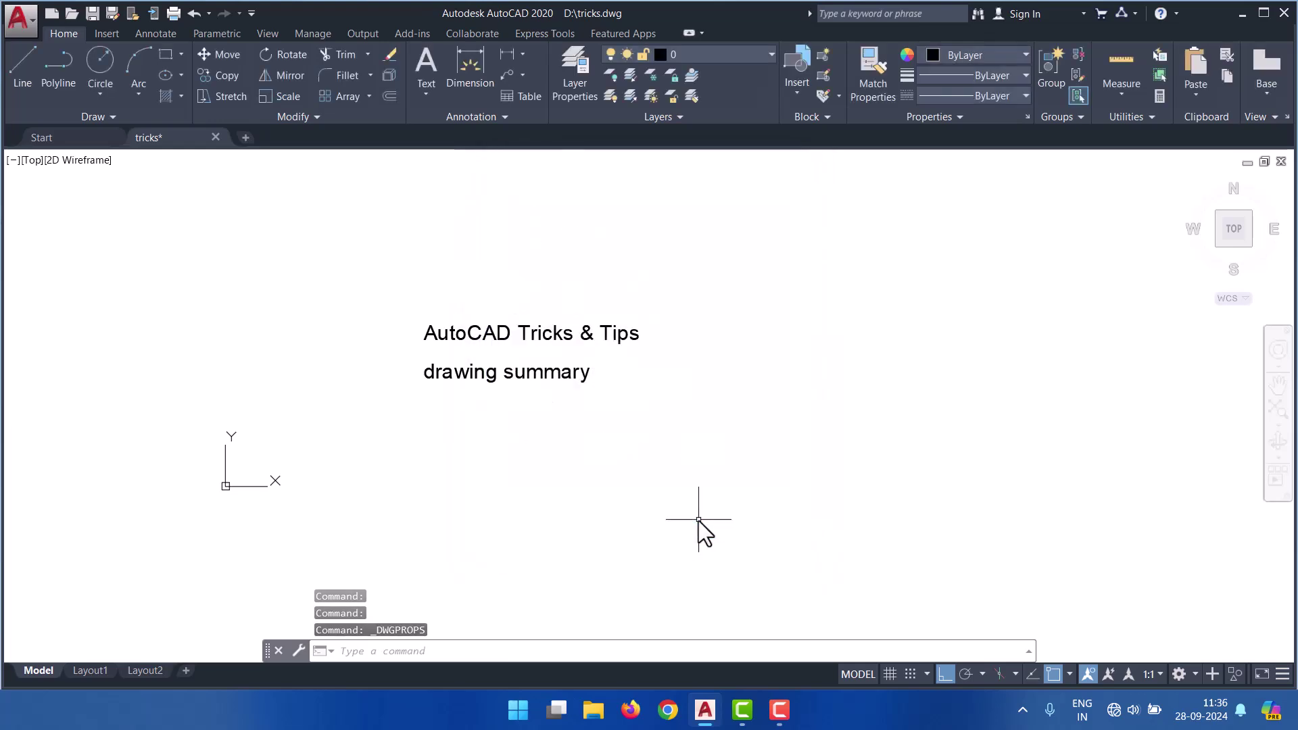
left_click(700, 240)
- Erase both text lines and pan so the origin sits left of centre
left_click(317, 540)
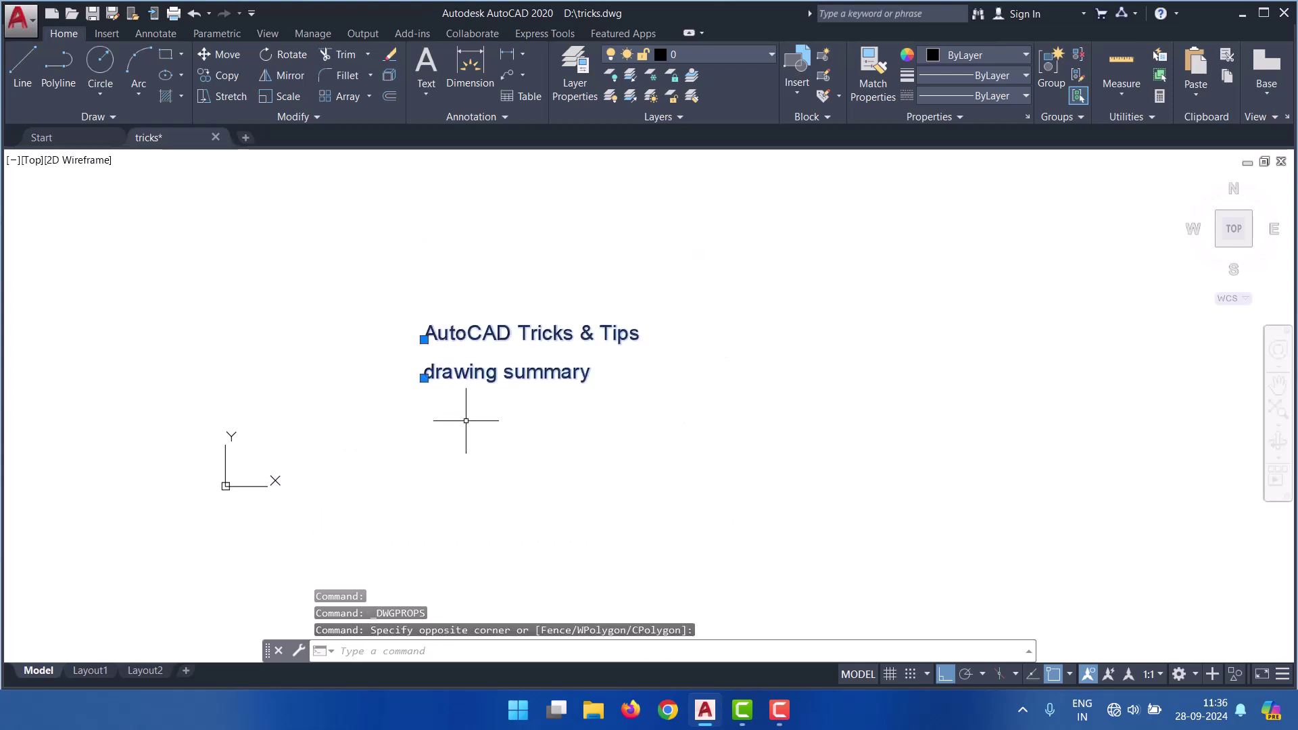
key("Delete")
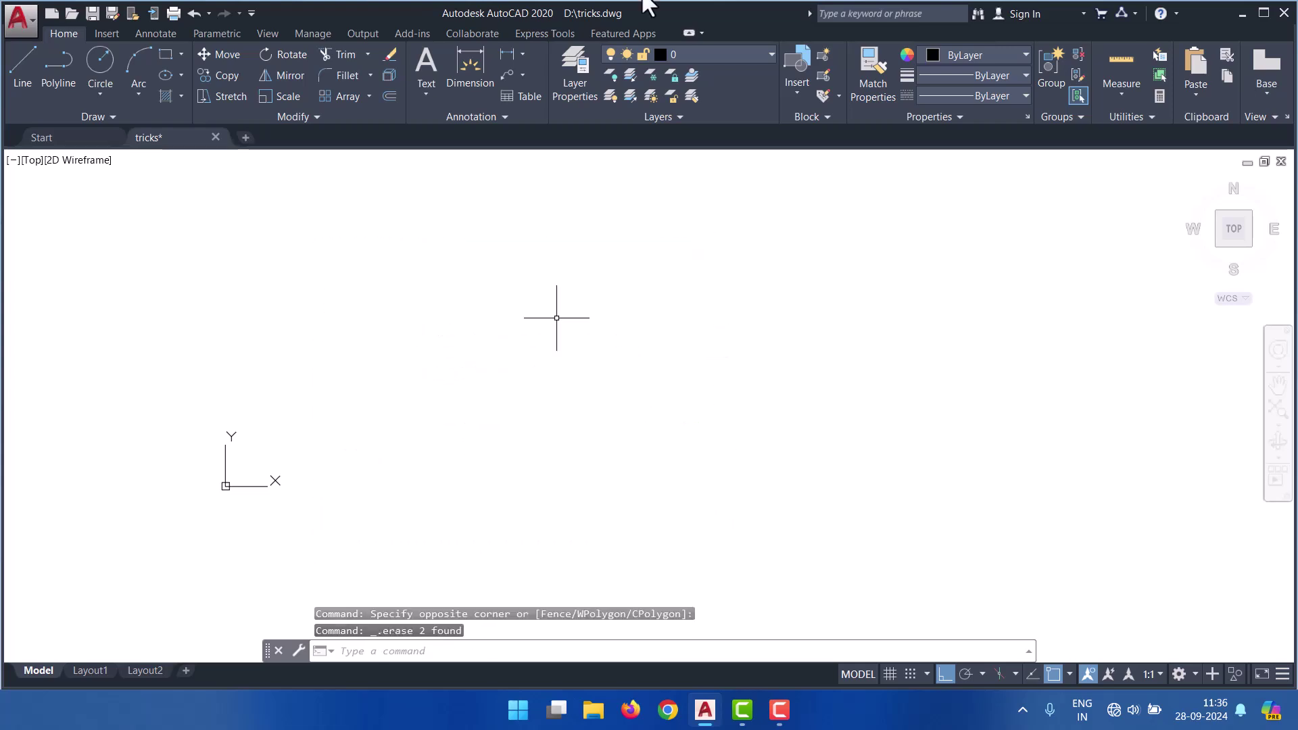
middle_click(594, 369)
scroll(565, 342, "up", 3)
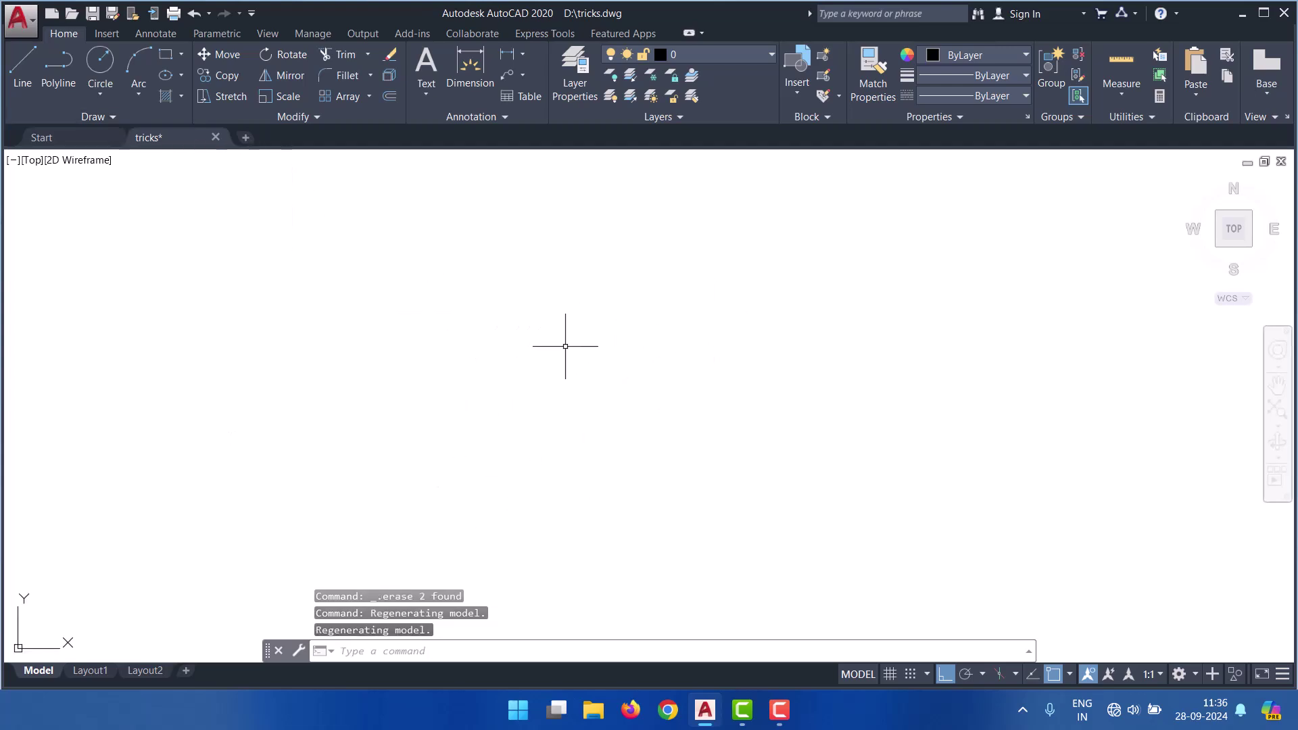
scroll(589, 340, "down", 3)
middle_click_drag(577, 365, 409, 435)
scroll(409, 435, "up", 2)
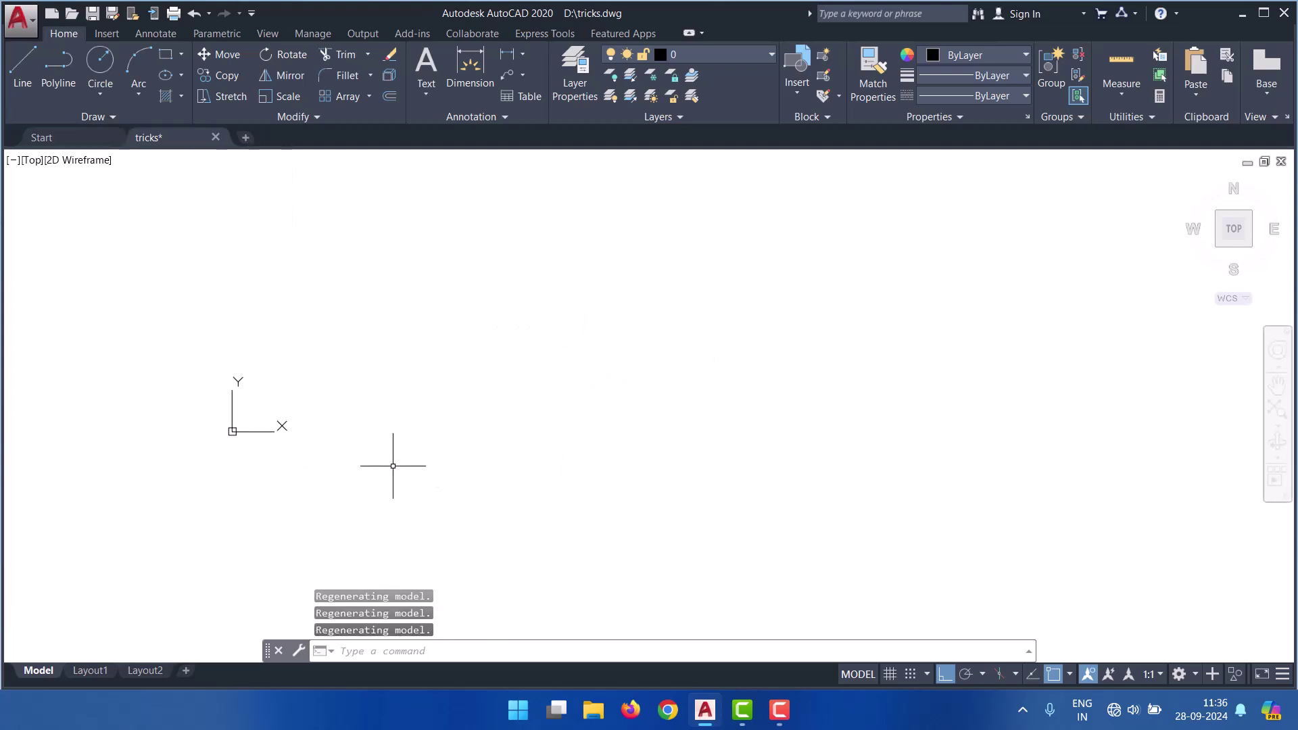
scroll(394, 464, "down", 5)
scroll(420, 449, "up", 5)
scroll(411, 454, "down", 3)
middle_click_drag(272, 359, 305, 455)
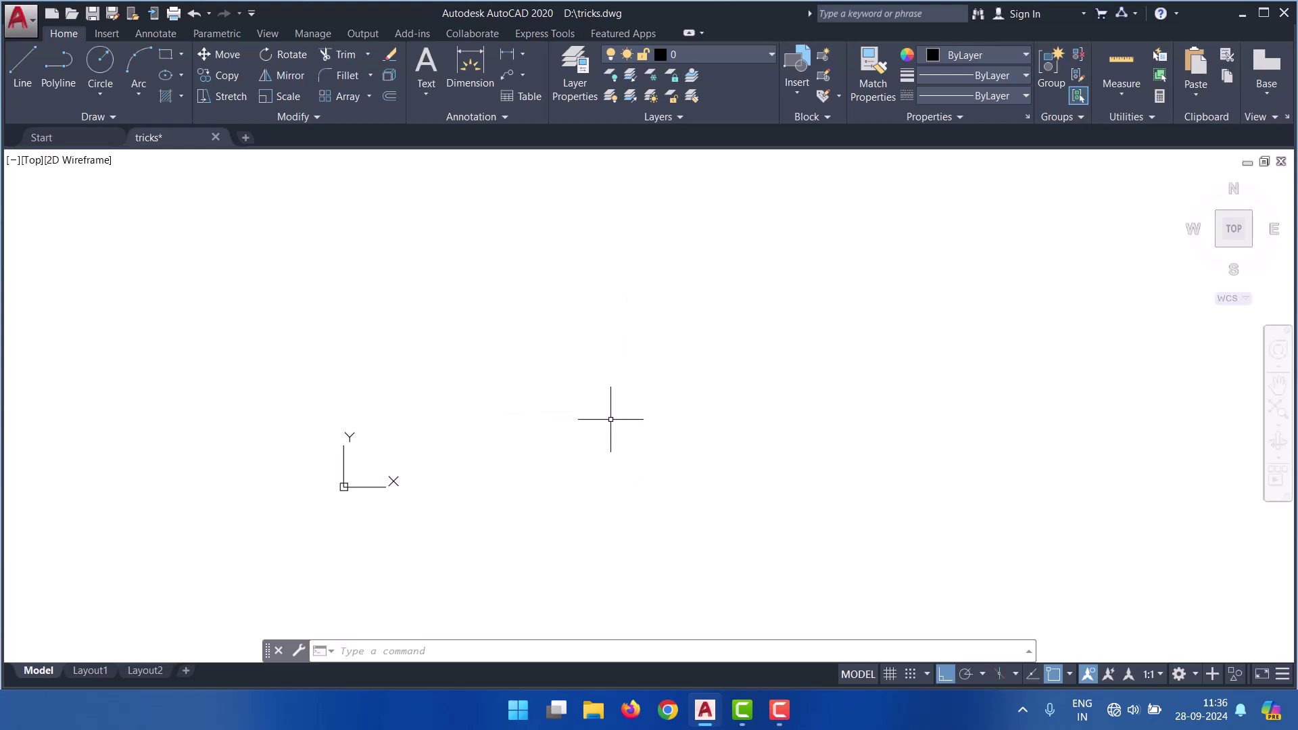
- Switch off the UCS icon using the UCS dialog's Settings, after browsing Orthographic UCSs
type("Uc")
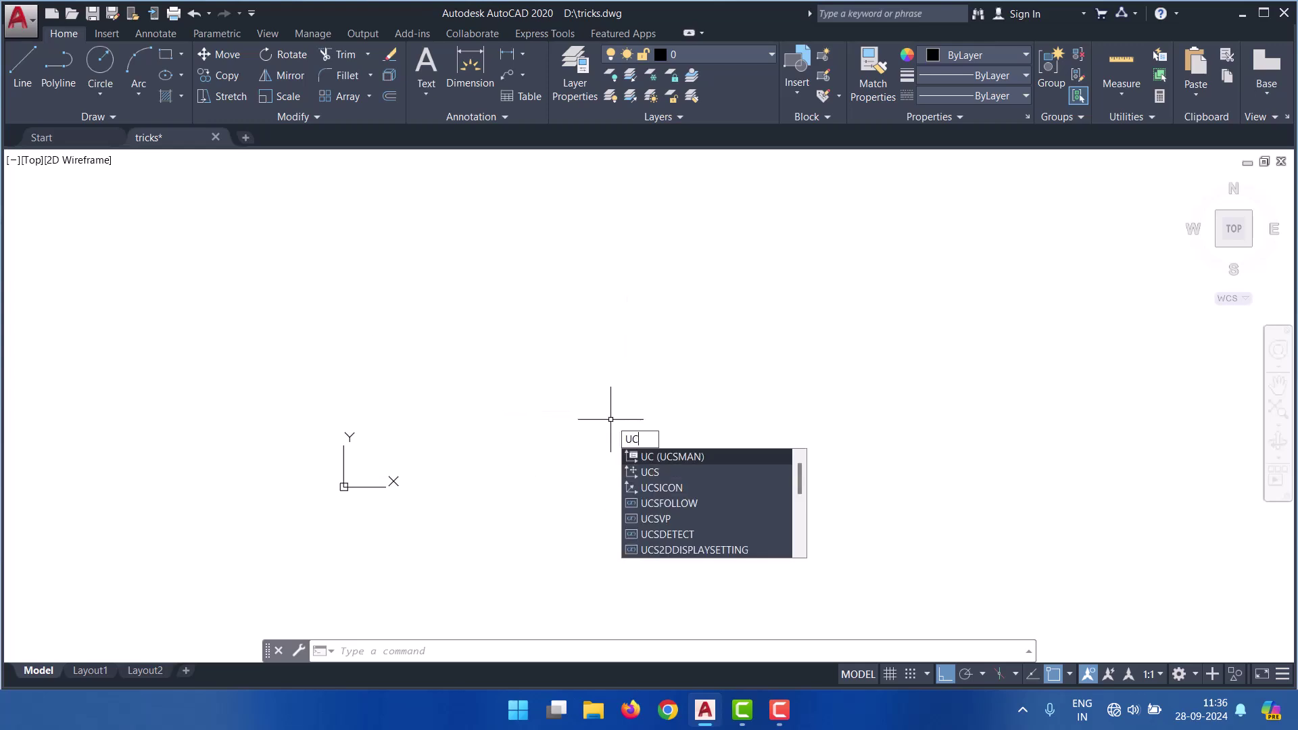
key("Return")
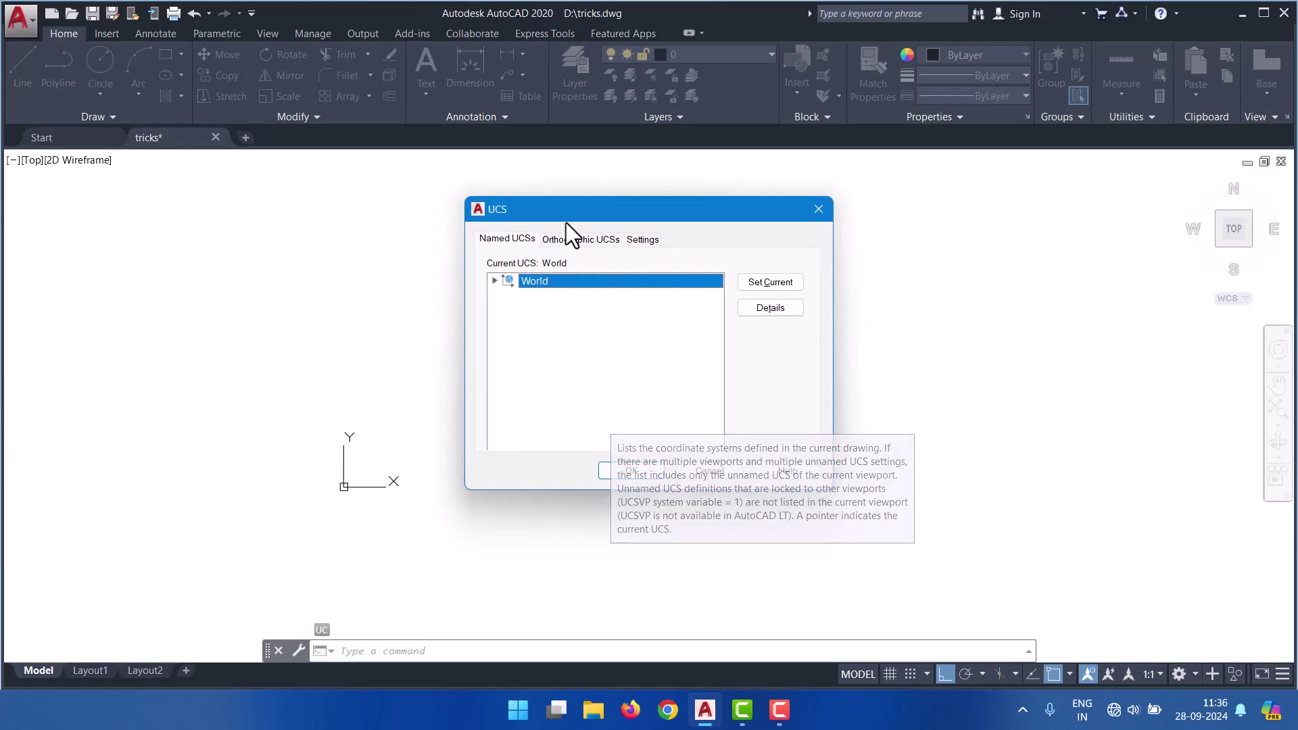
left_click(568, 240)
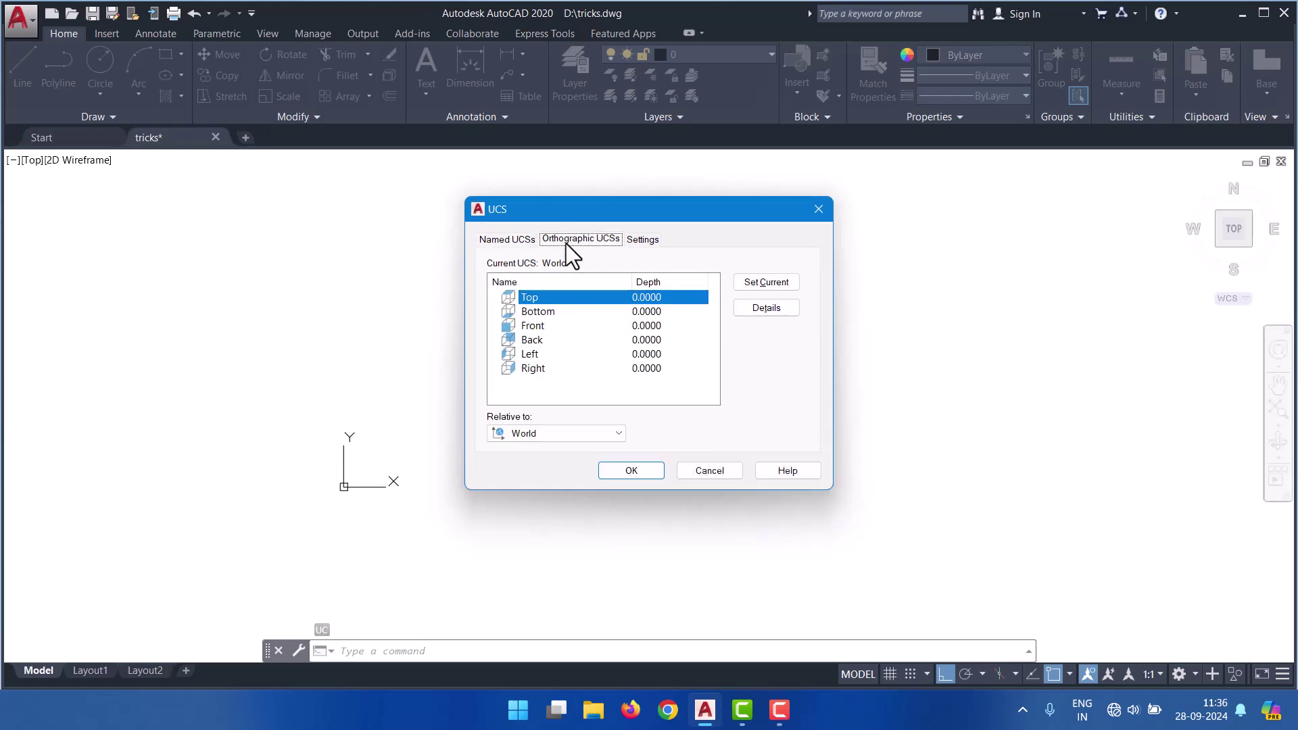
left_click(539, 312)
left_click(545, 340)
left_click(543, 354)
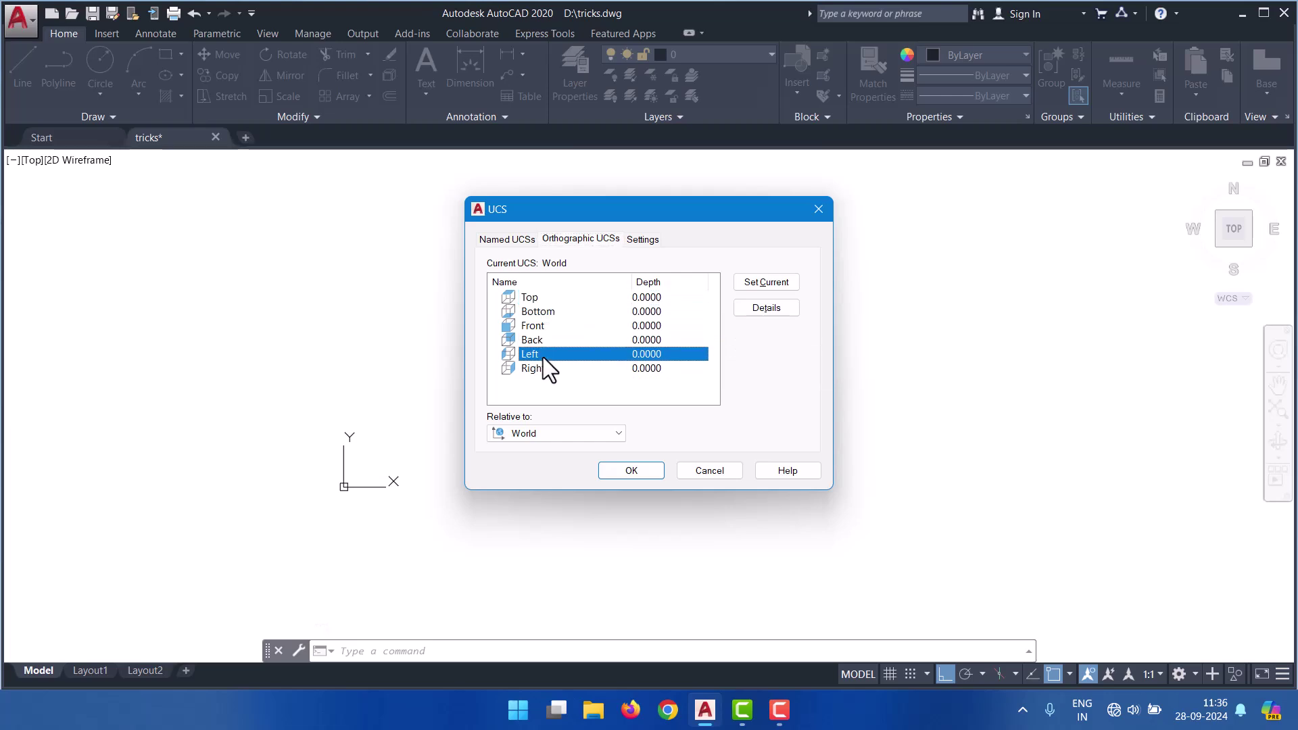
left_click(648, 239)
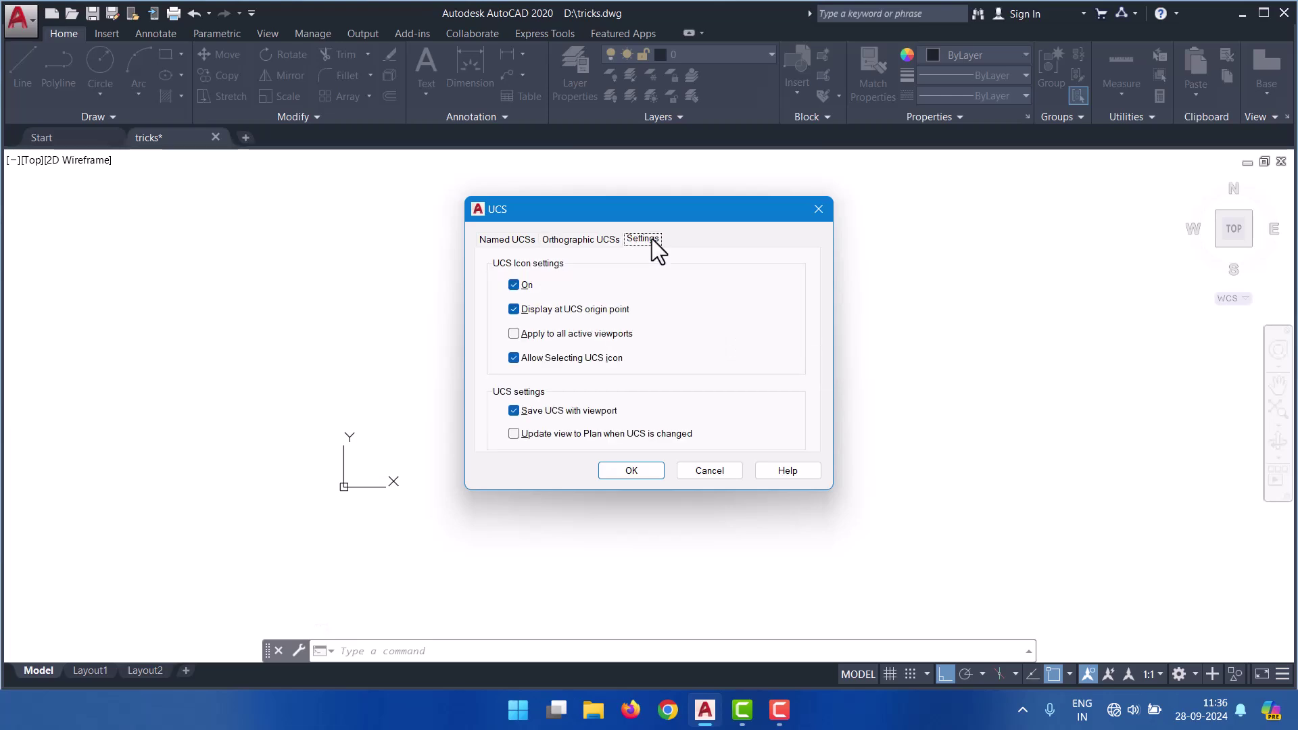
left_click(637, 471)
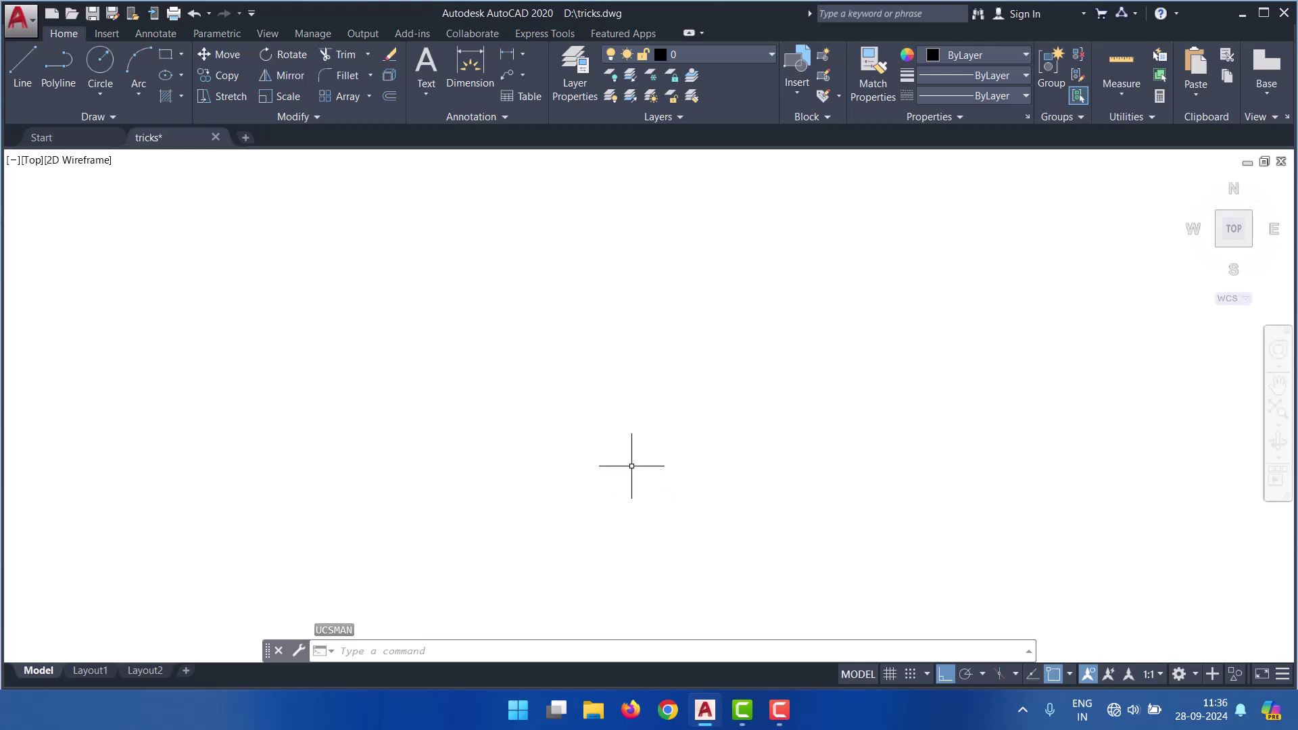
- Place the single-line text note 'ucs - uc enter' at rotation 0
type("text")
key("Return")
left_click(590, 386)
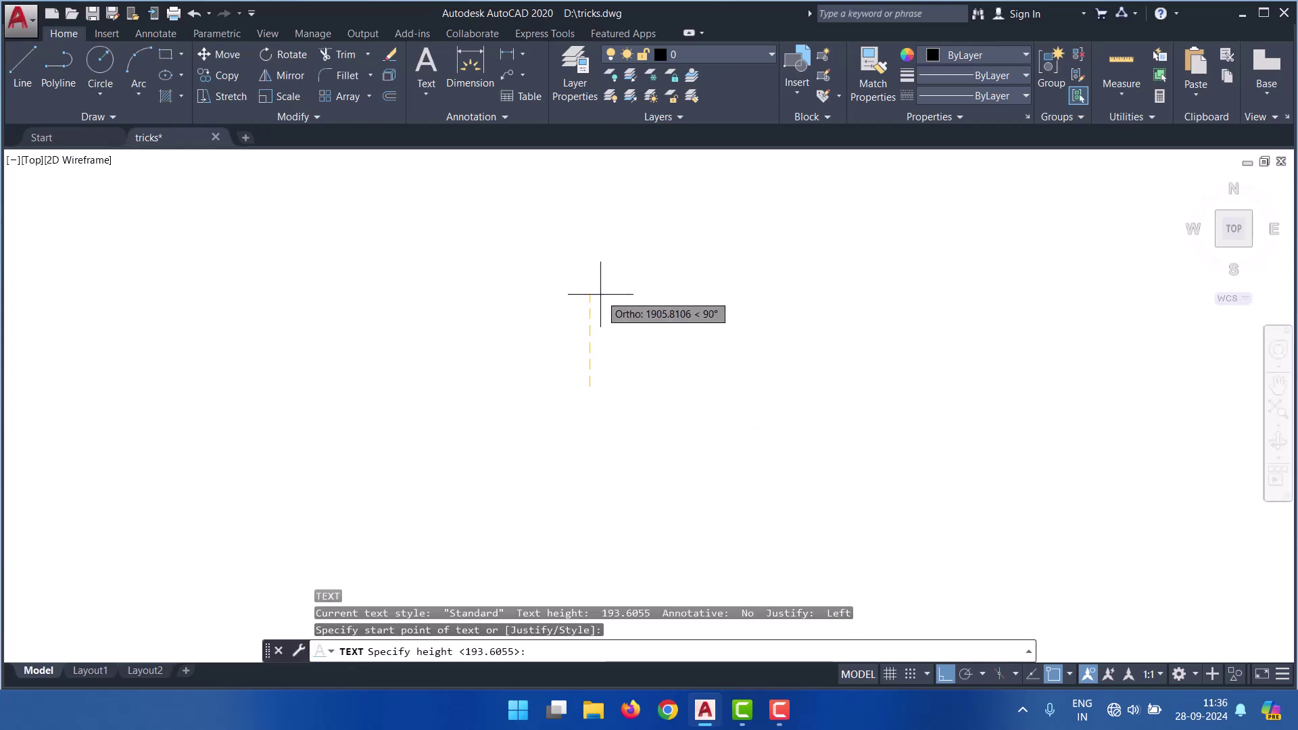
left_click(603, 291)
key("Return")
type("ucs  ")
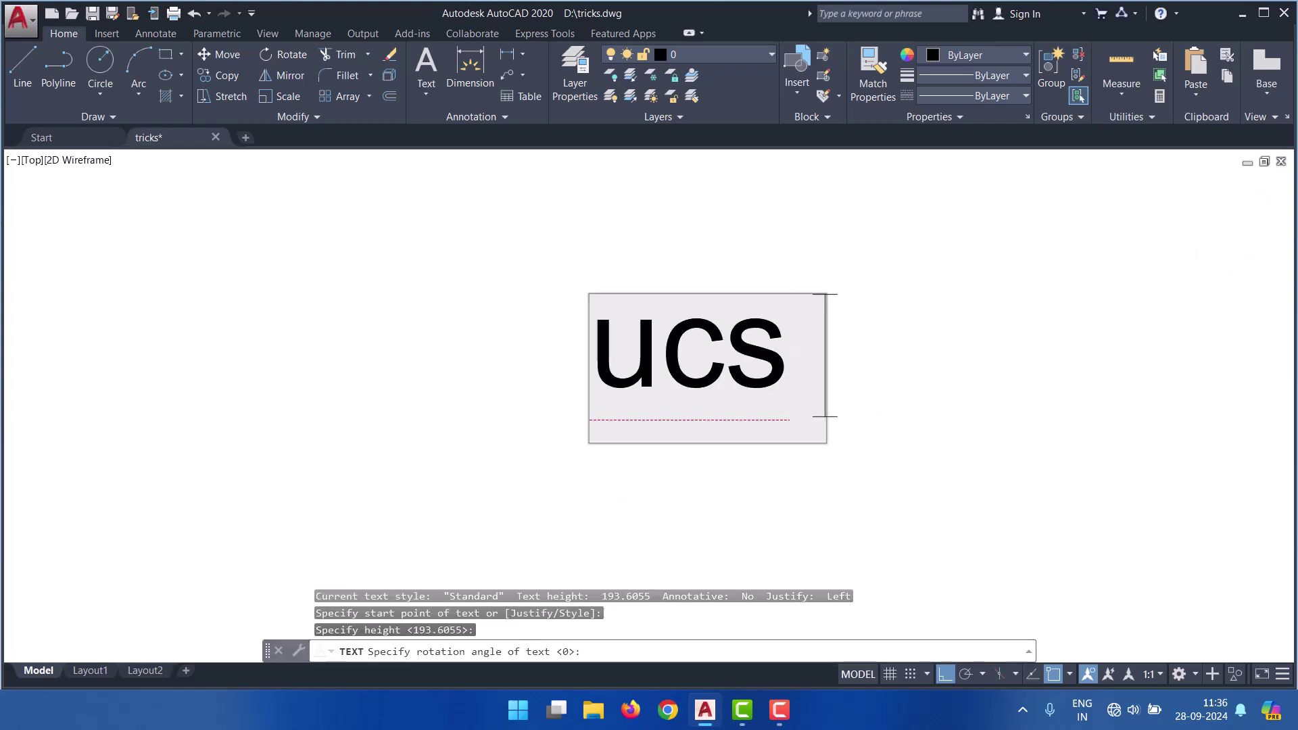
type("-  uc")
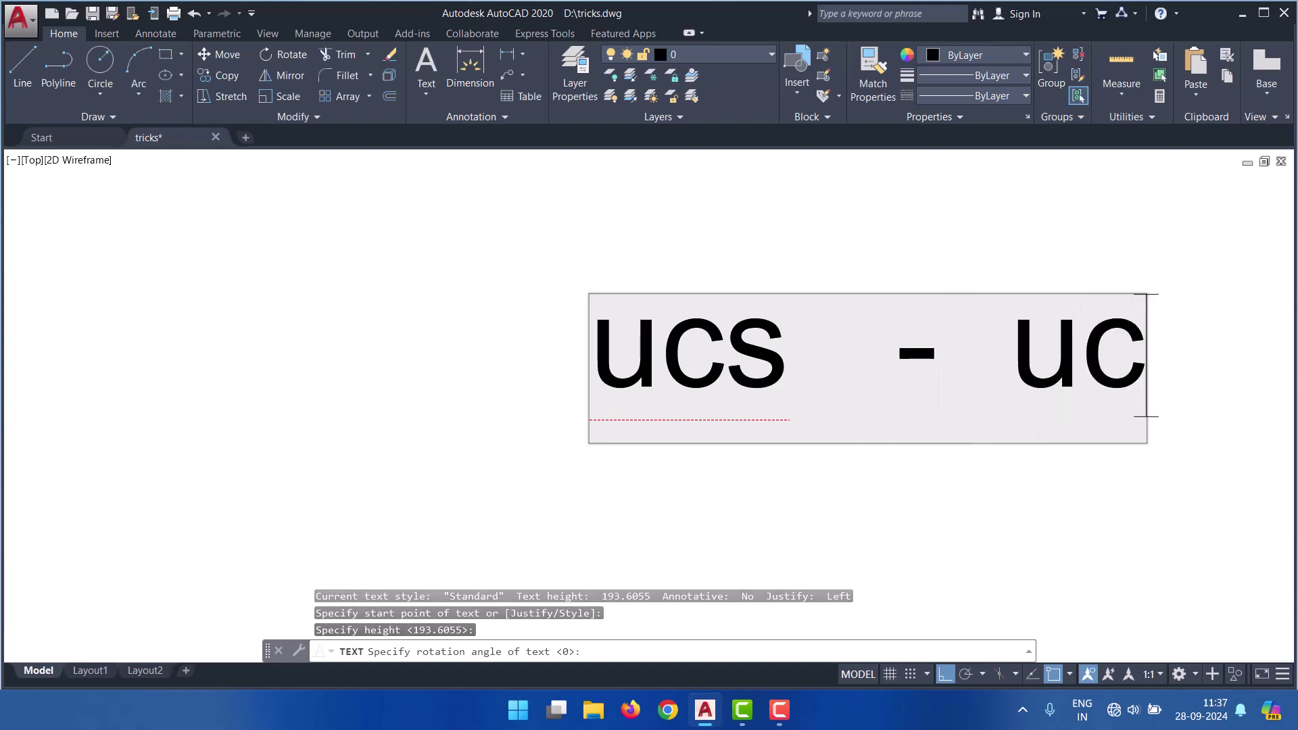
type(" enter")
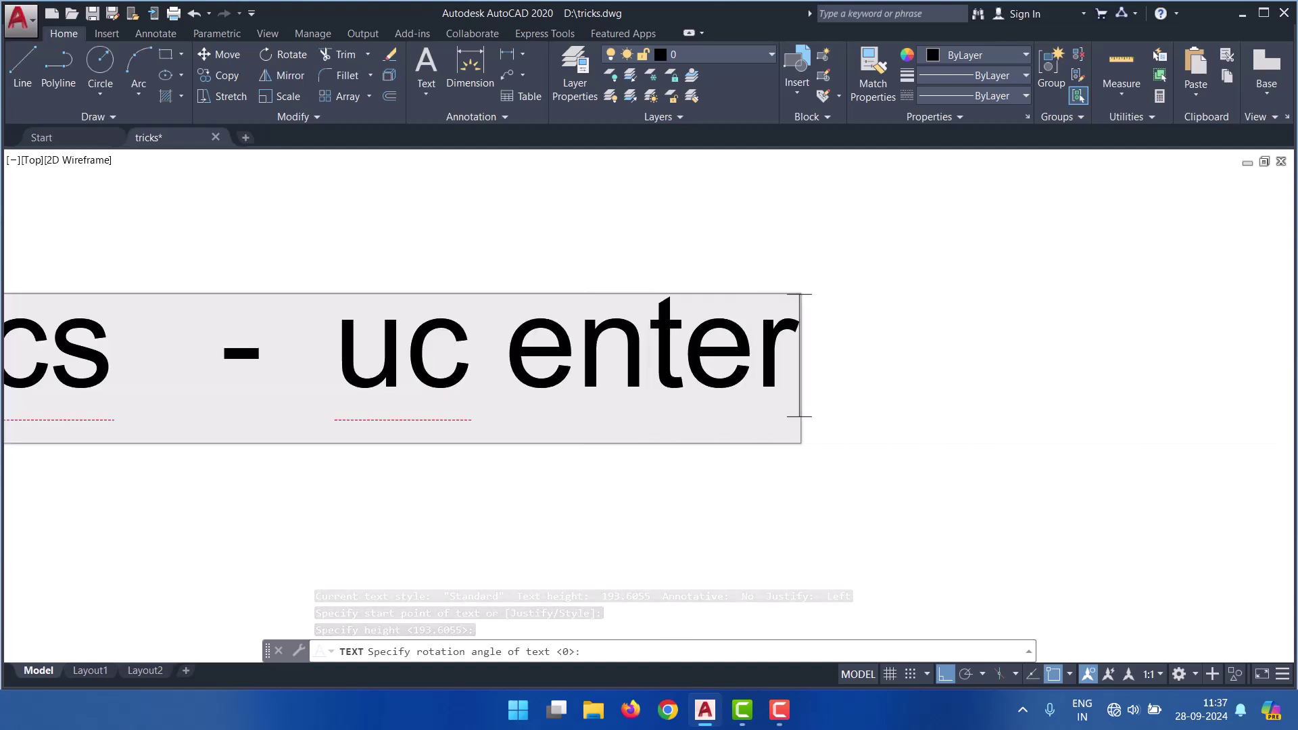
key("Escape")
- Cancel the leftover command and reopen the UCS settings with UC
scroll(847, 440, "down", 3)
scroll(841, 412, "down", 2)
key("Escape")
key("Escape")
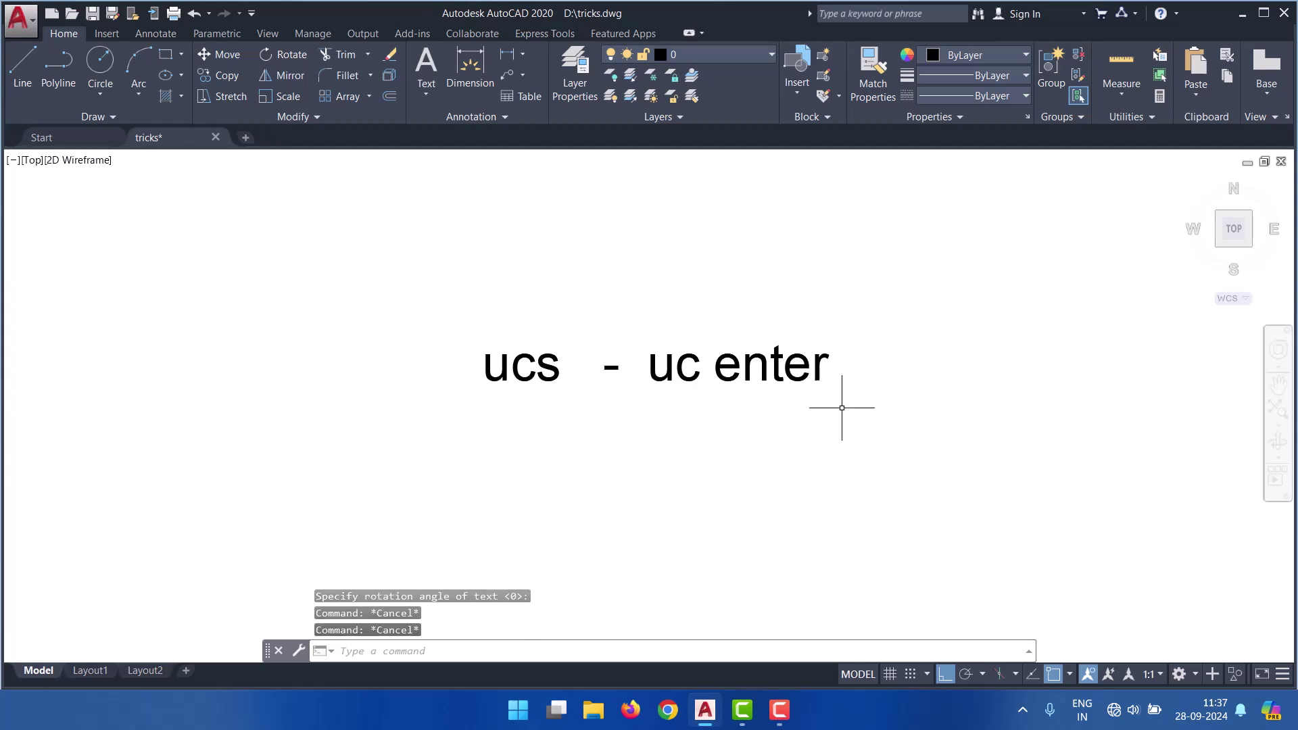
type("uc")
key("Return")
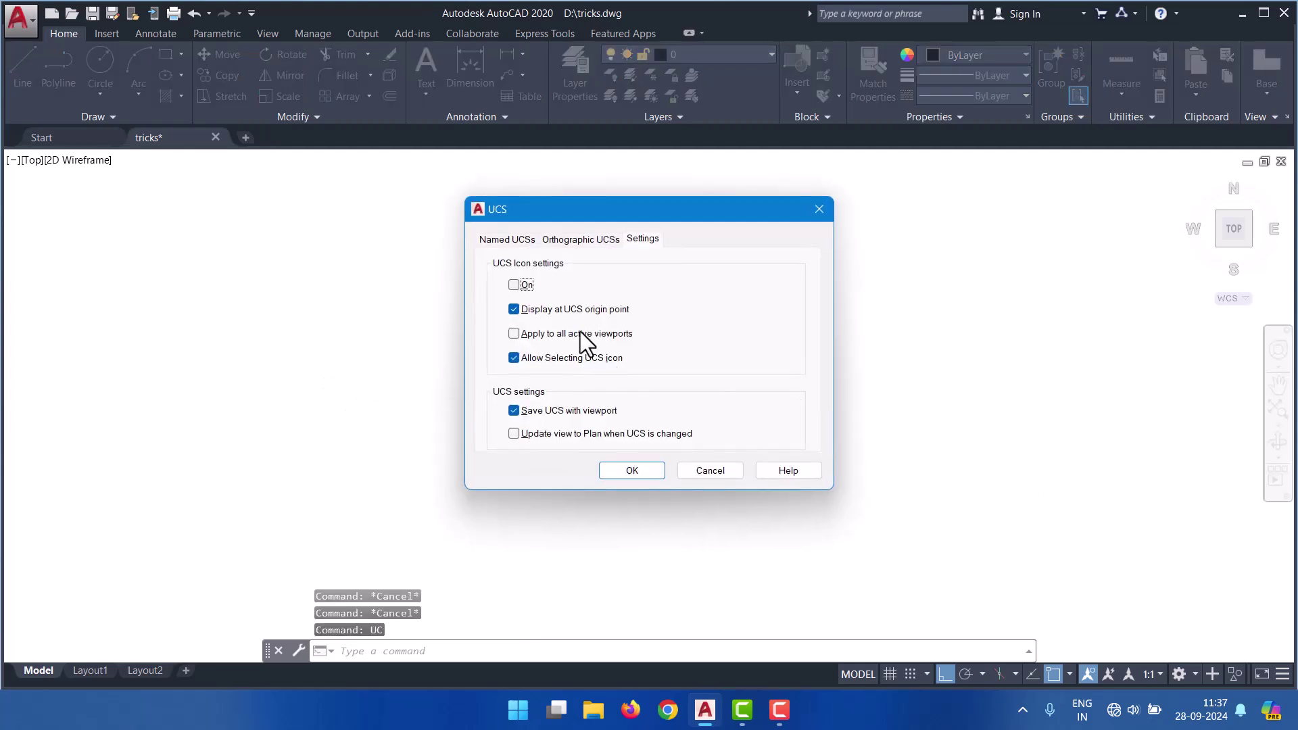
- Switch the UCS icon on with Display at UCS origin point unchecked
left_click(527, 283)
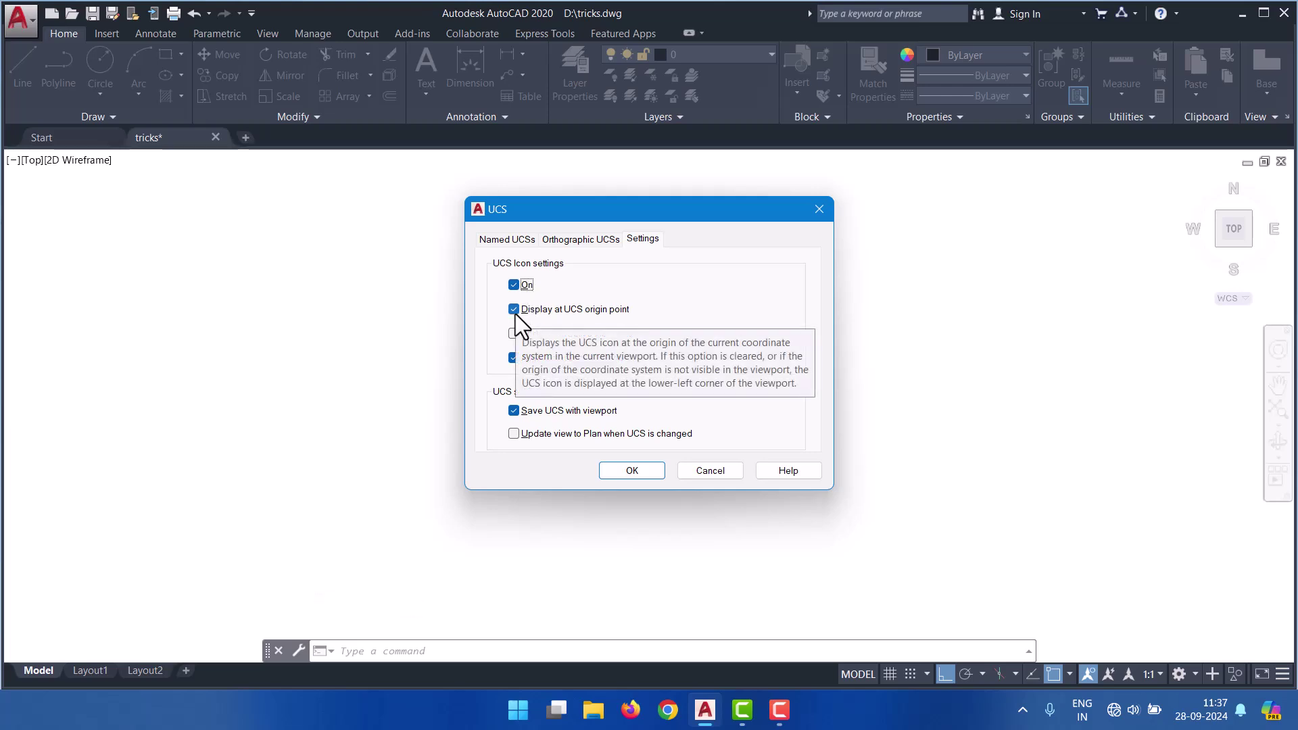
left_click(515, 310)
left_click(632, 467)
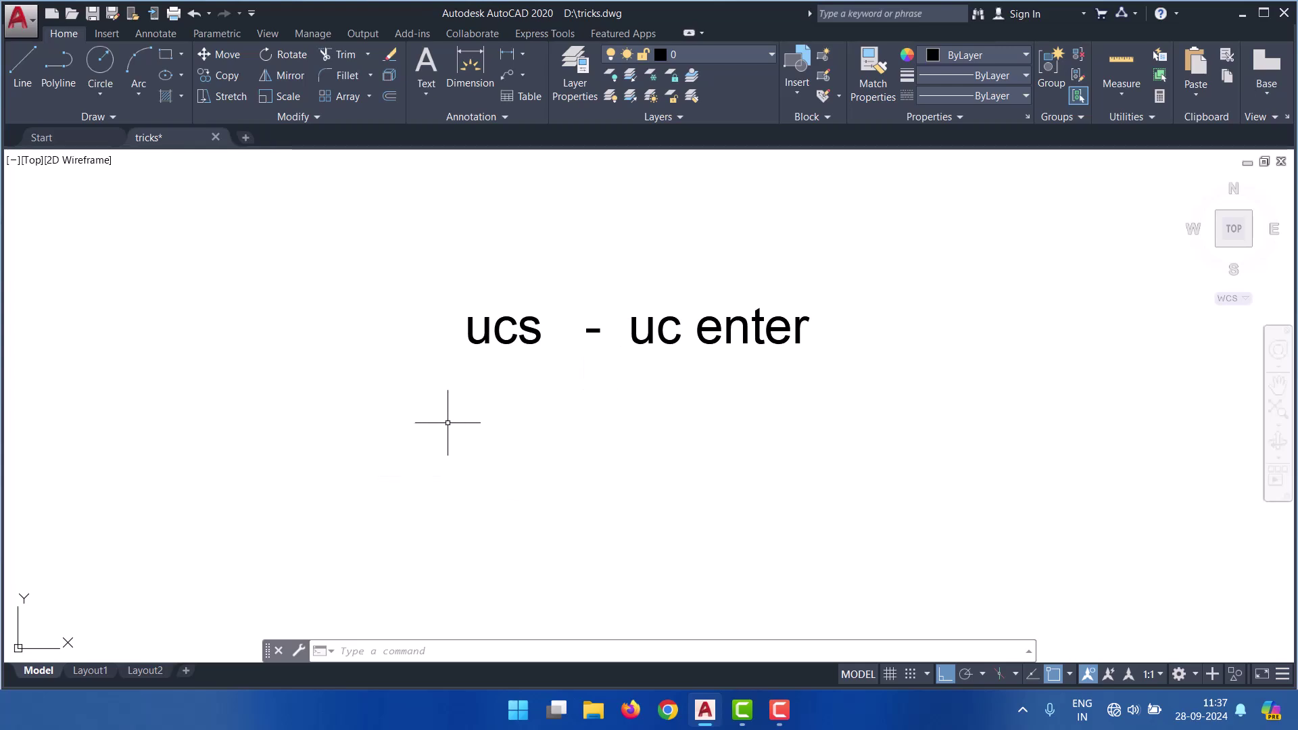
- Re-enable Display at UCS origin point for the UCS icon
type("ucs")
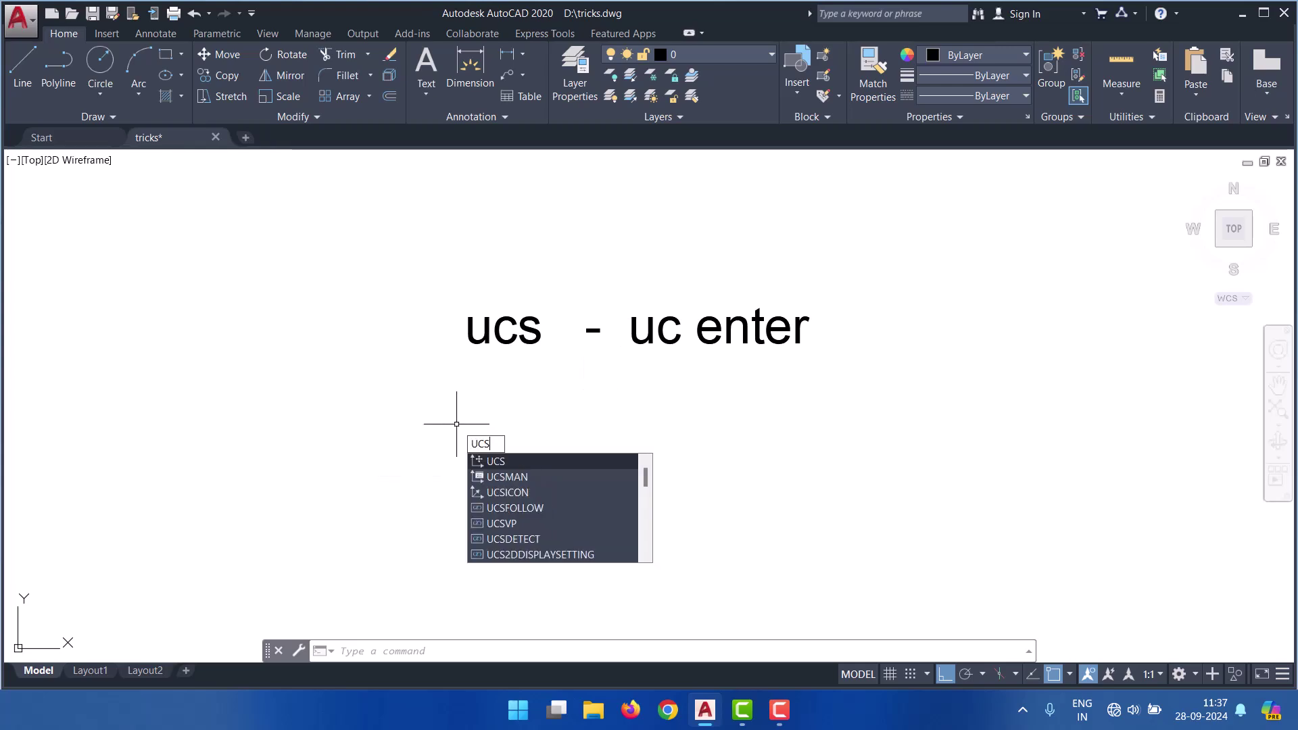
key("Return")
key("Escape")
type("c")
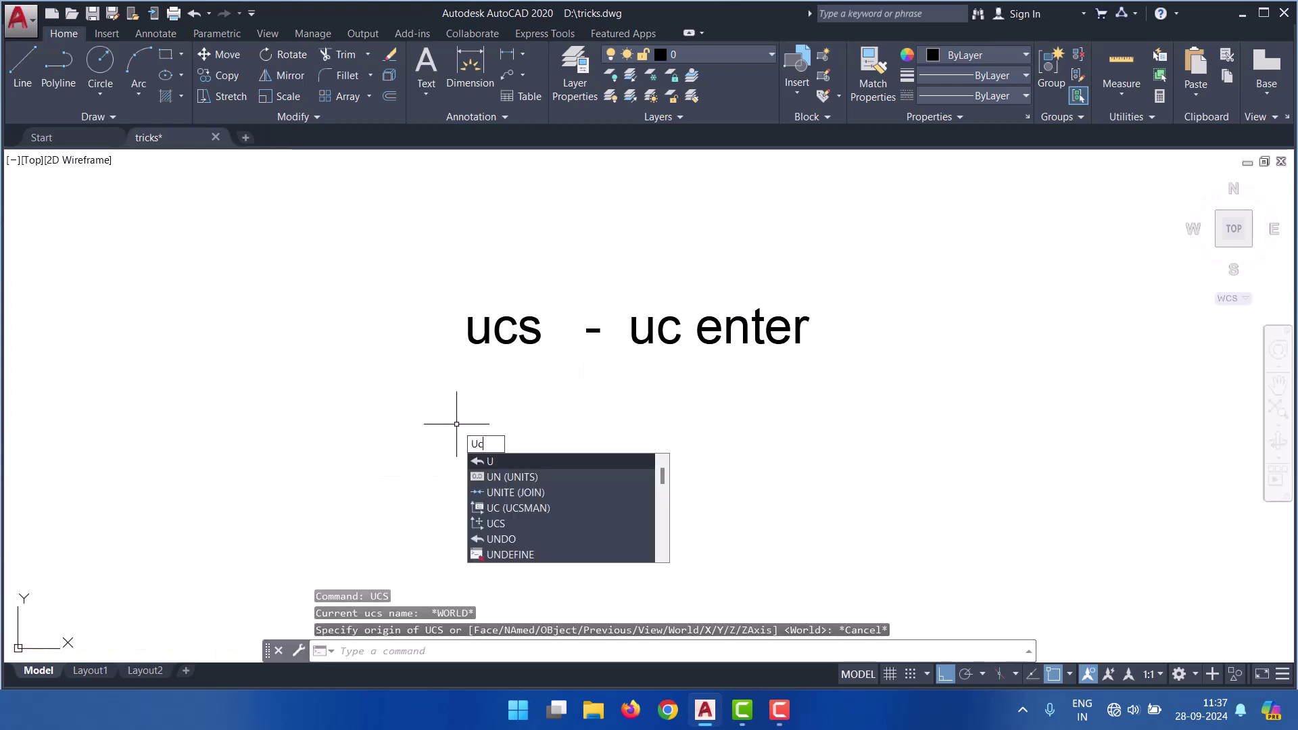
key("Return")
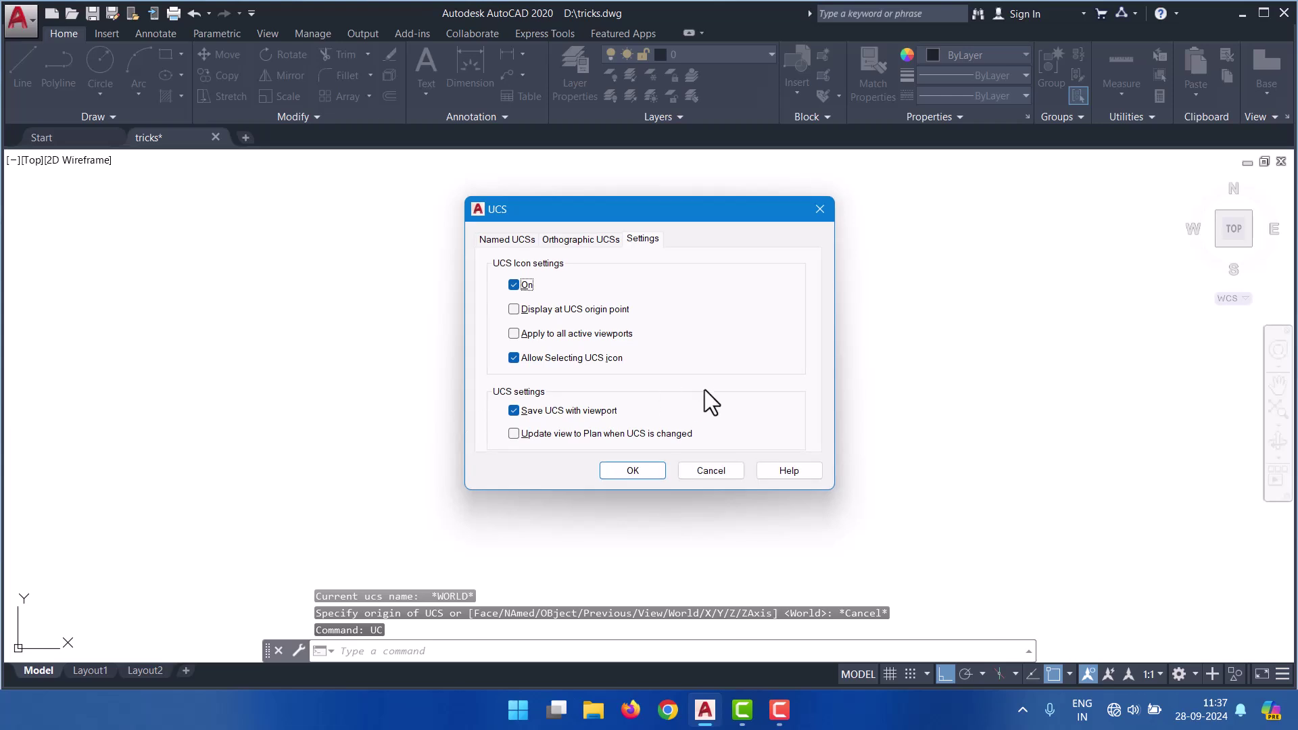
left_click(550, 310)
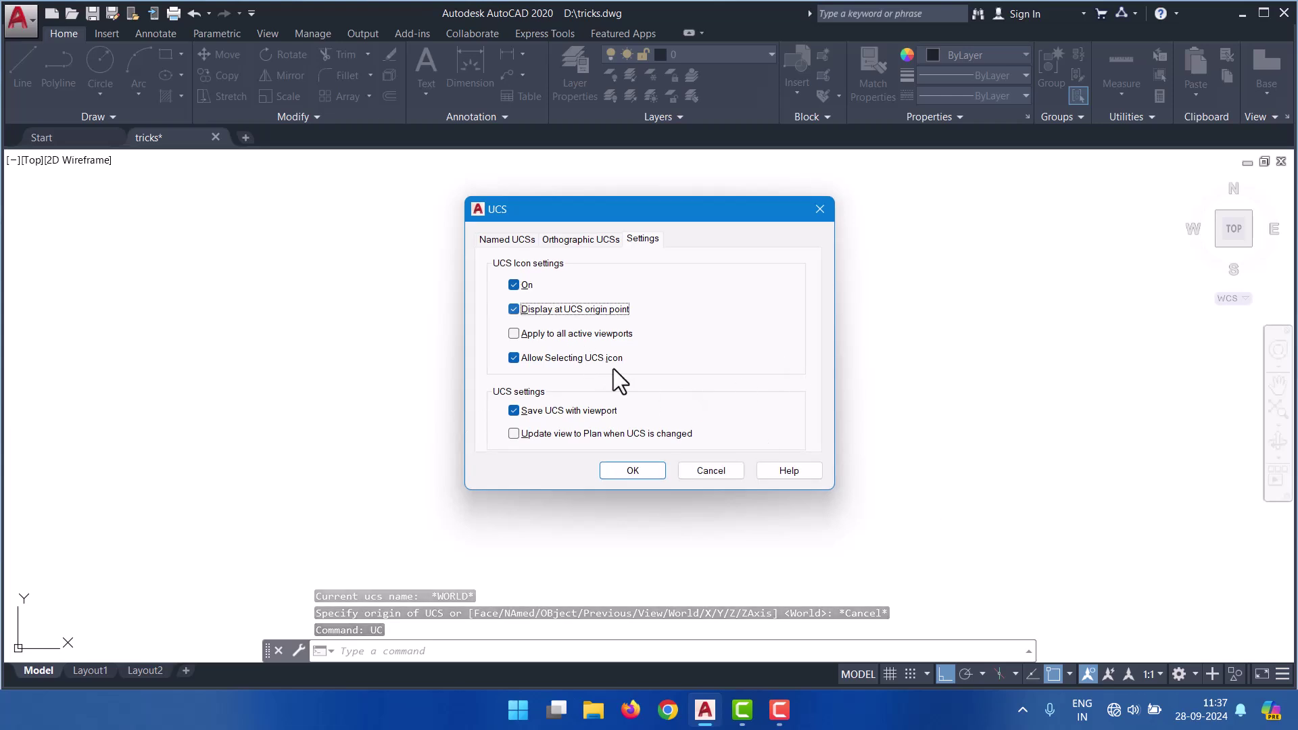
left_click(643, 468)
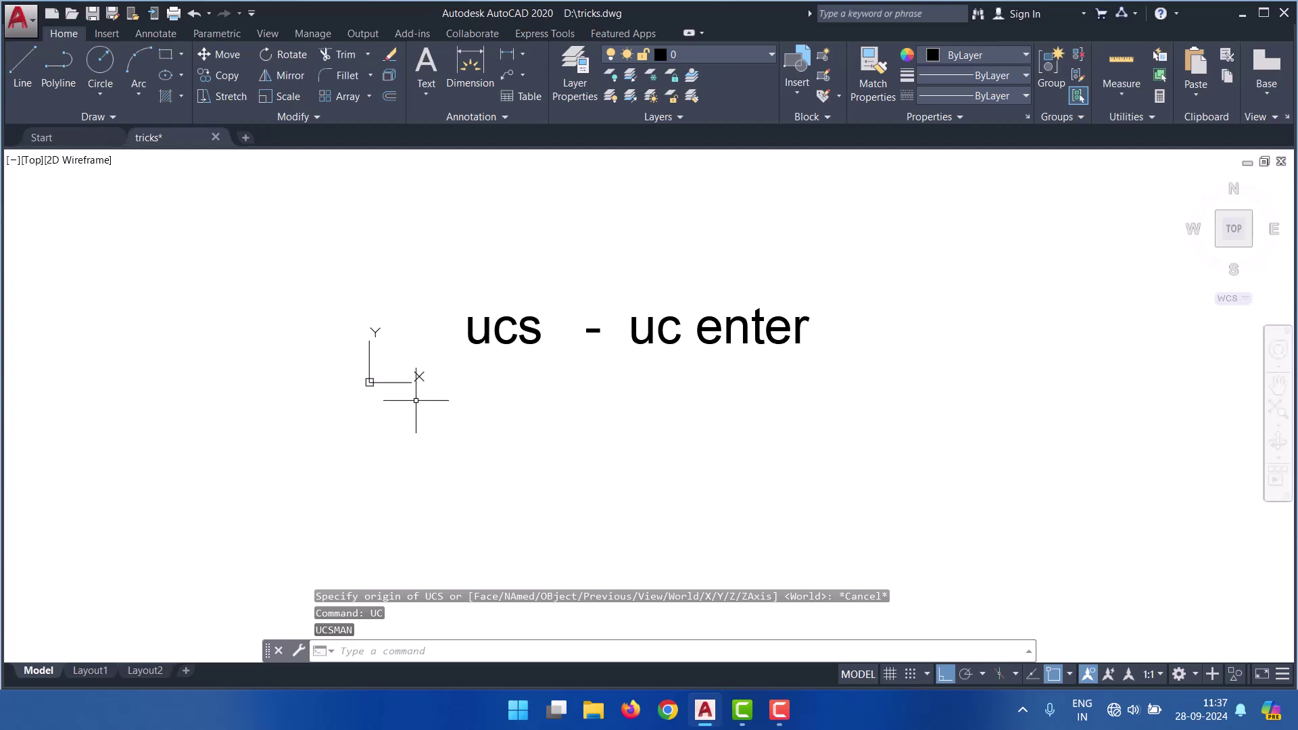
mouse_move(380, 333)
middle_mouse_down()
mouse_move(632, 254)
mouse_move(609, 281)
middle_mouse_up()
scroll(568, 290, "up", 2)
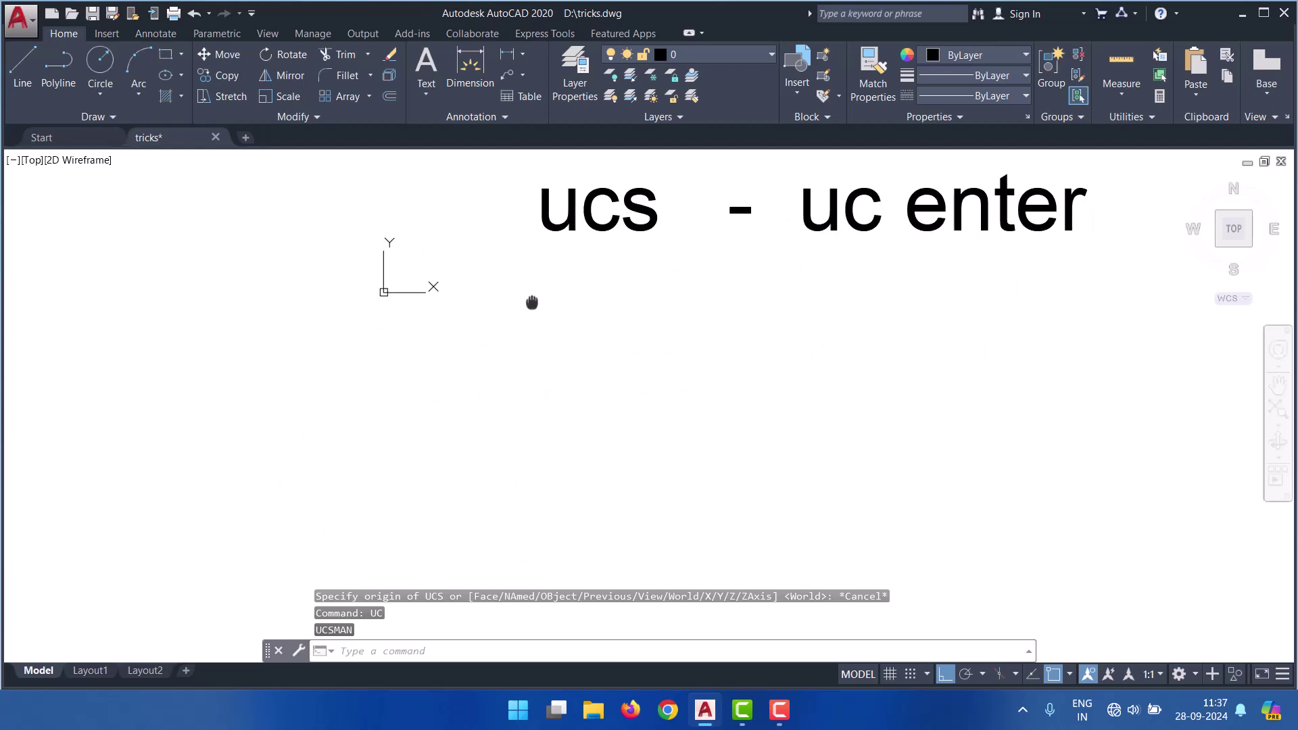
middle_click_drag(530, 302, 530, 404)
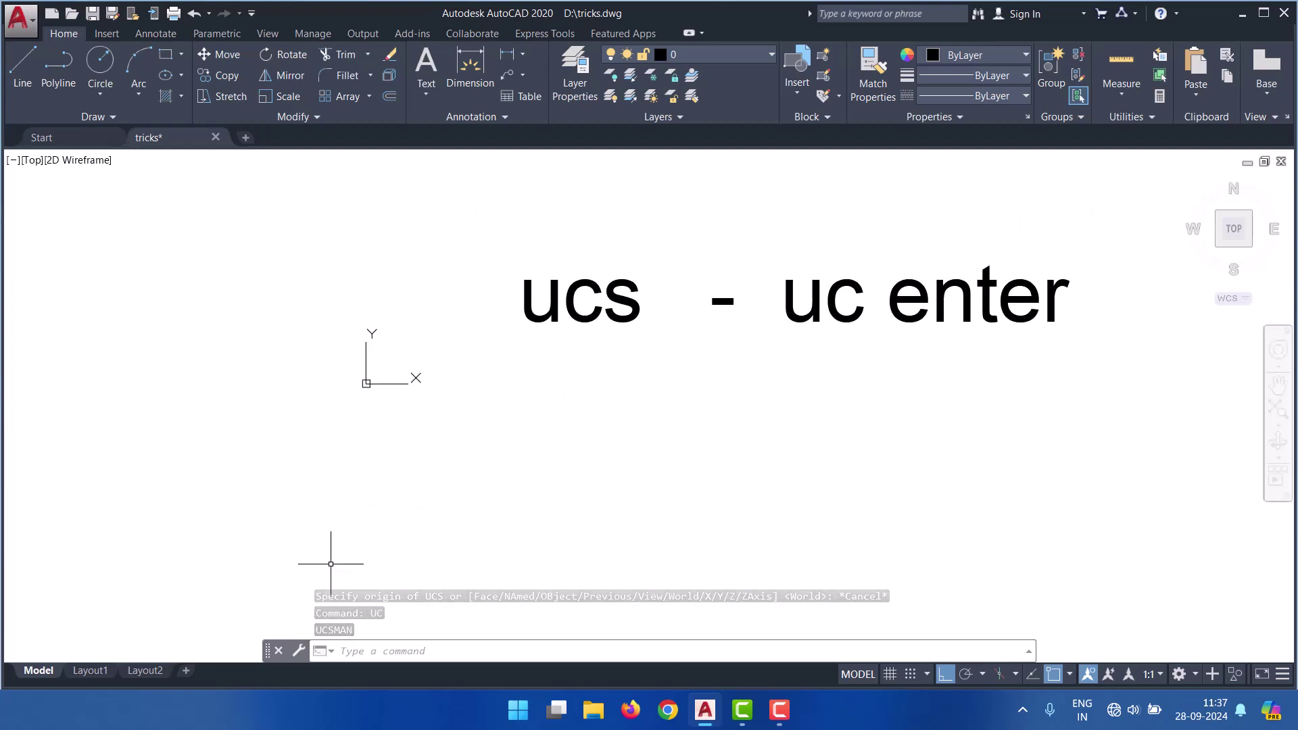
left_click(781, 710)
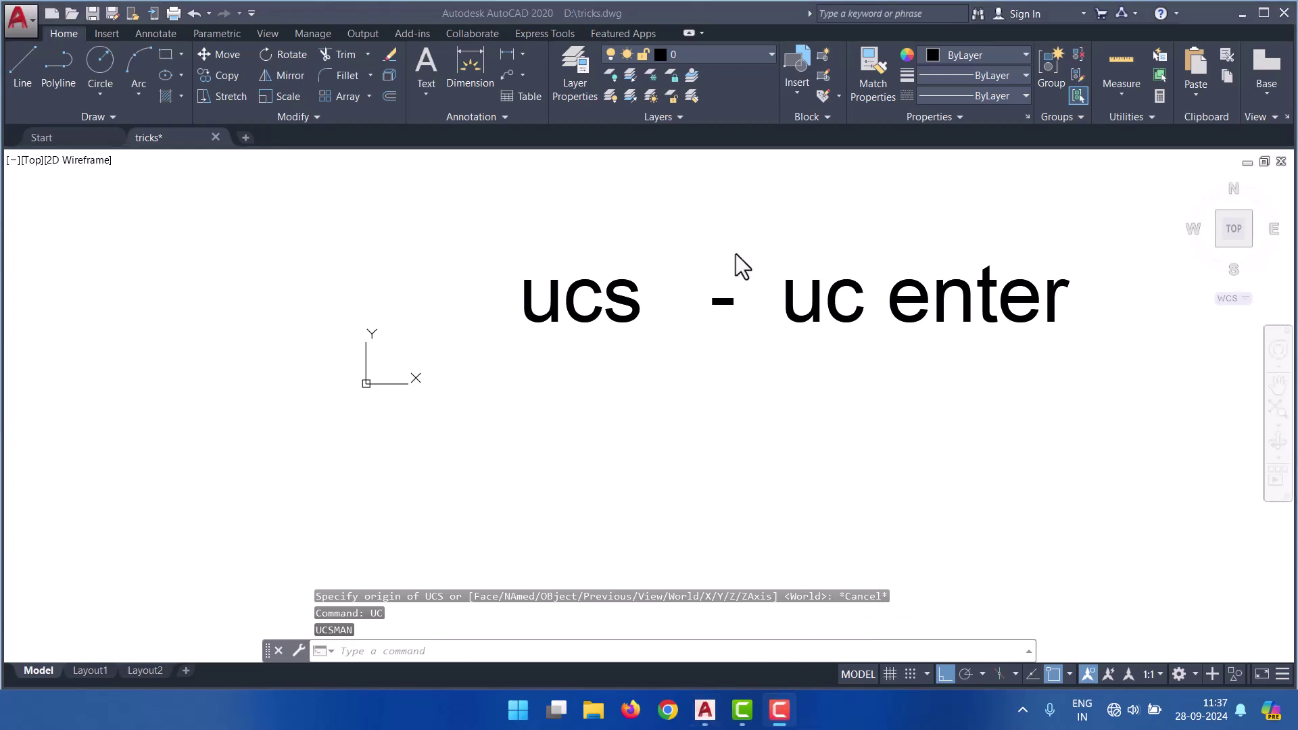
left_click(632, 58)
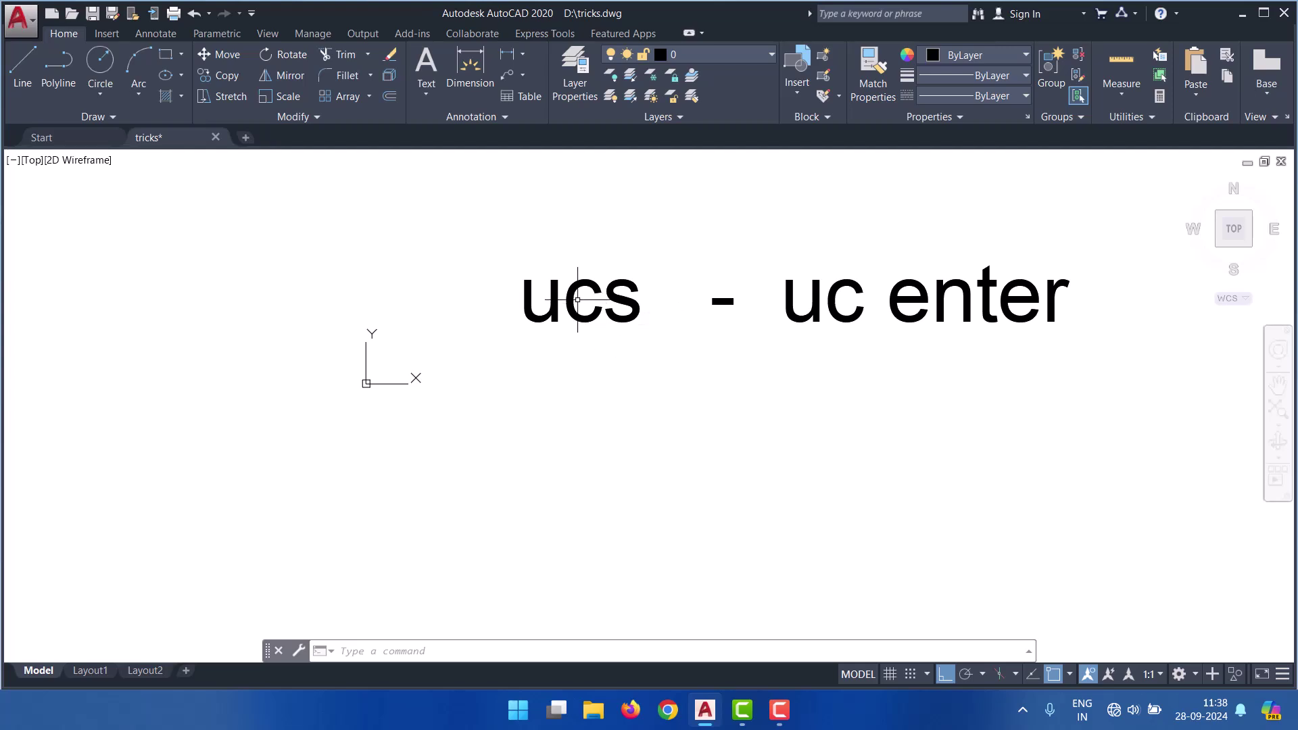
scroll(616, 288, "up", 3)
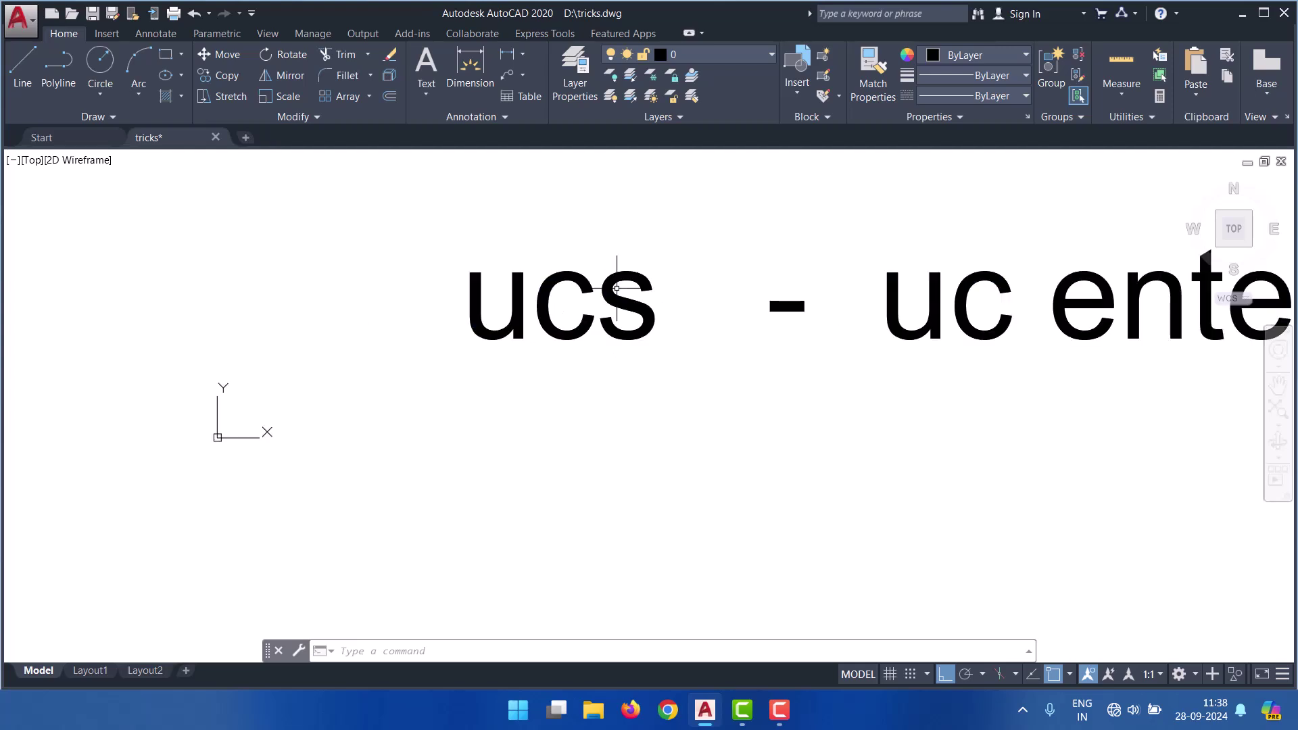
middle_click_drag(630, 288, 436, 275)
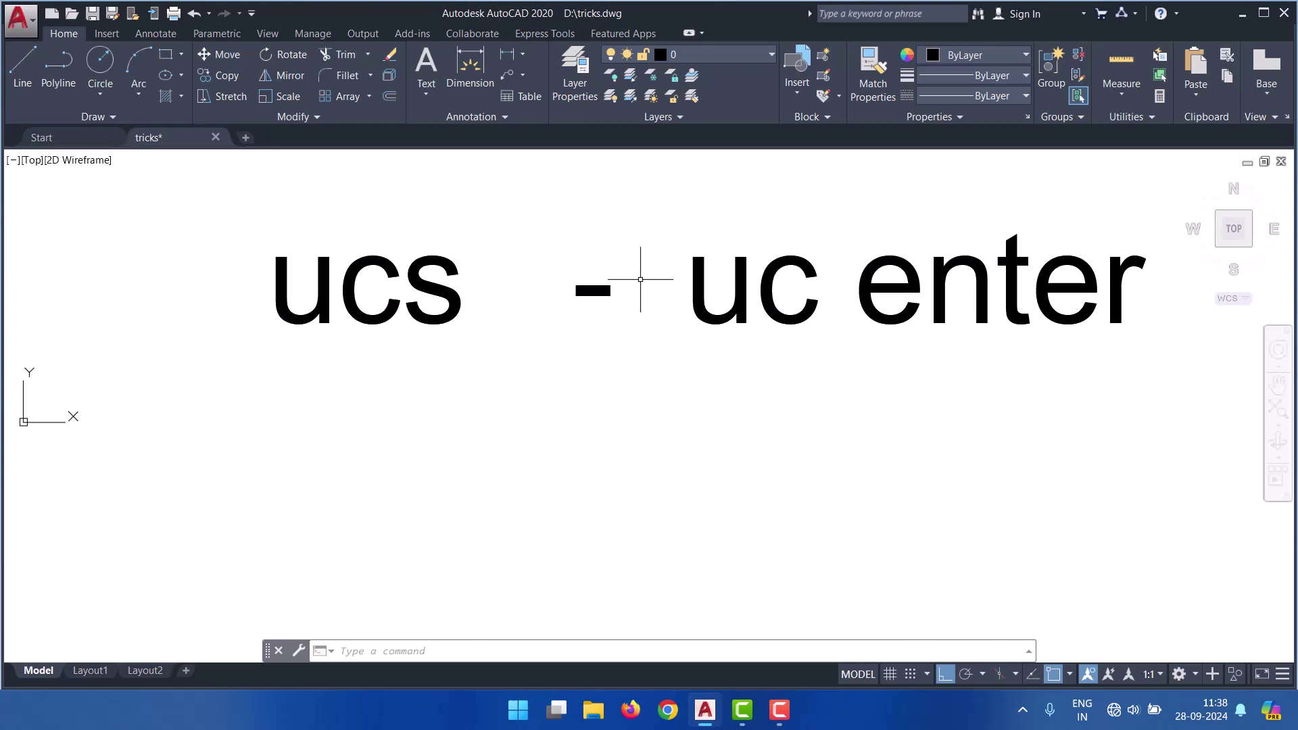
scroll(639, 280, "down", 5)
scroll(571, 266, "up", 3)
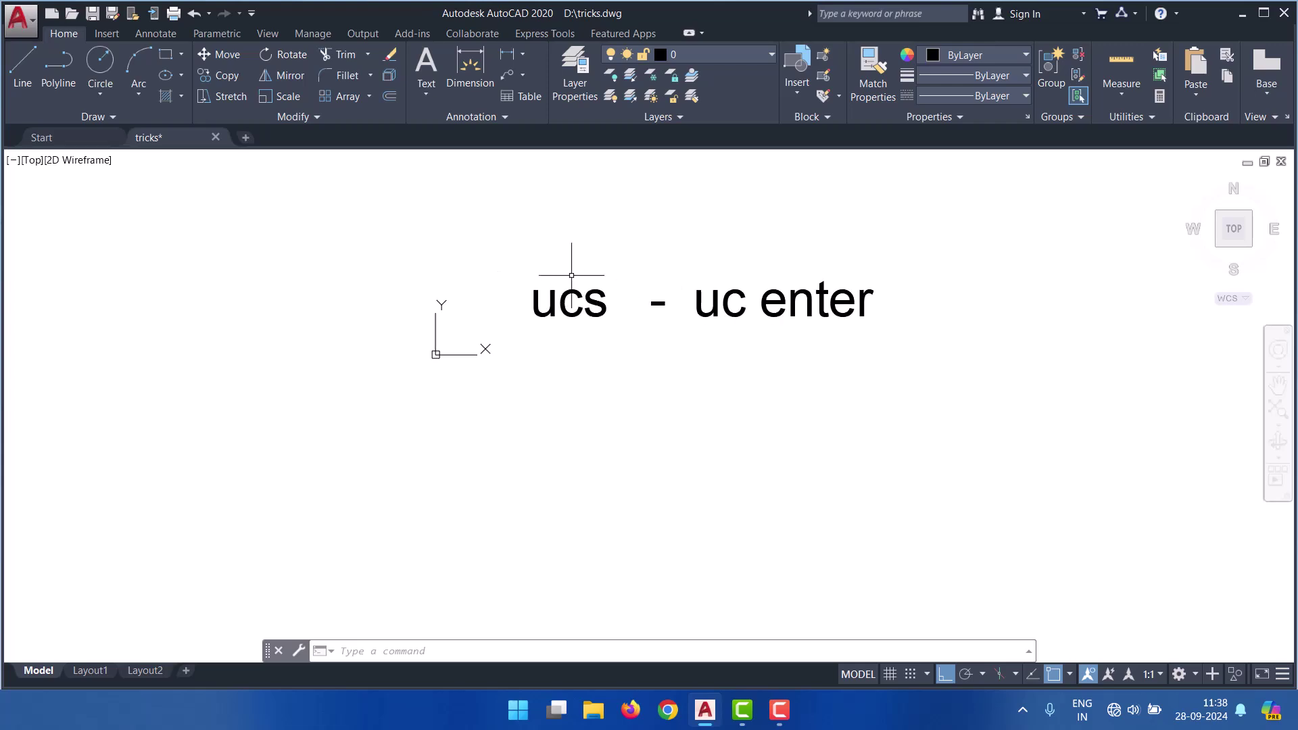
scroll(575, 266, "up", 2)
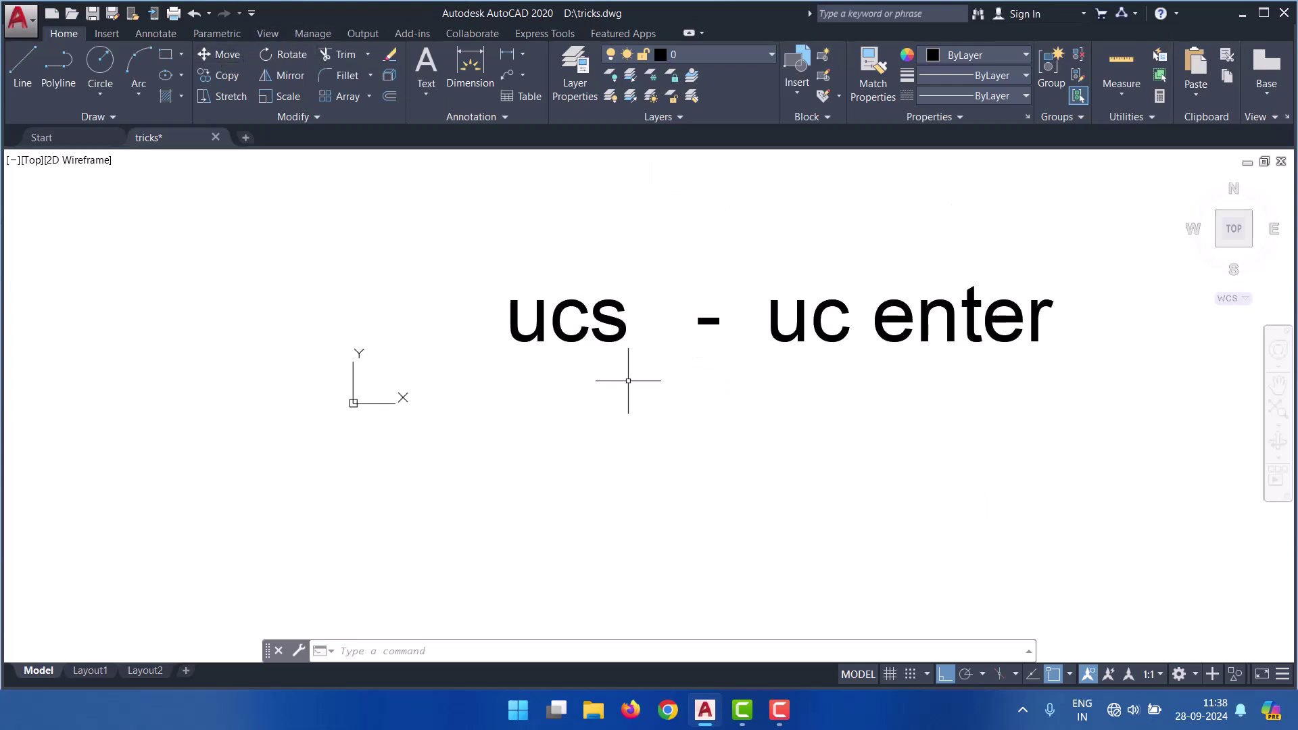
left_click(580, 319)
- Change the note's text to 'background settings', then bring up Options with OP
double_click(582, 303)
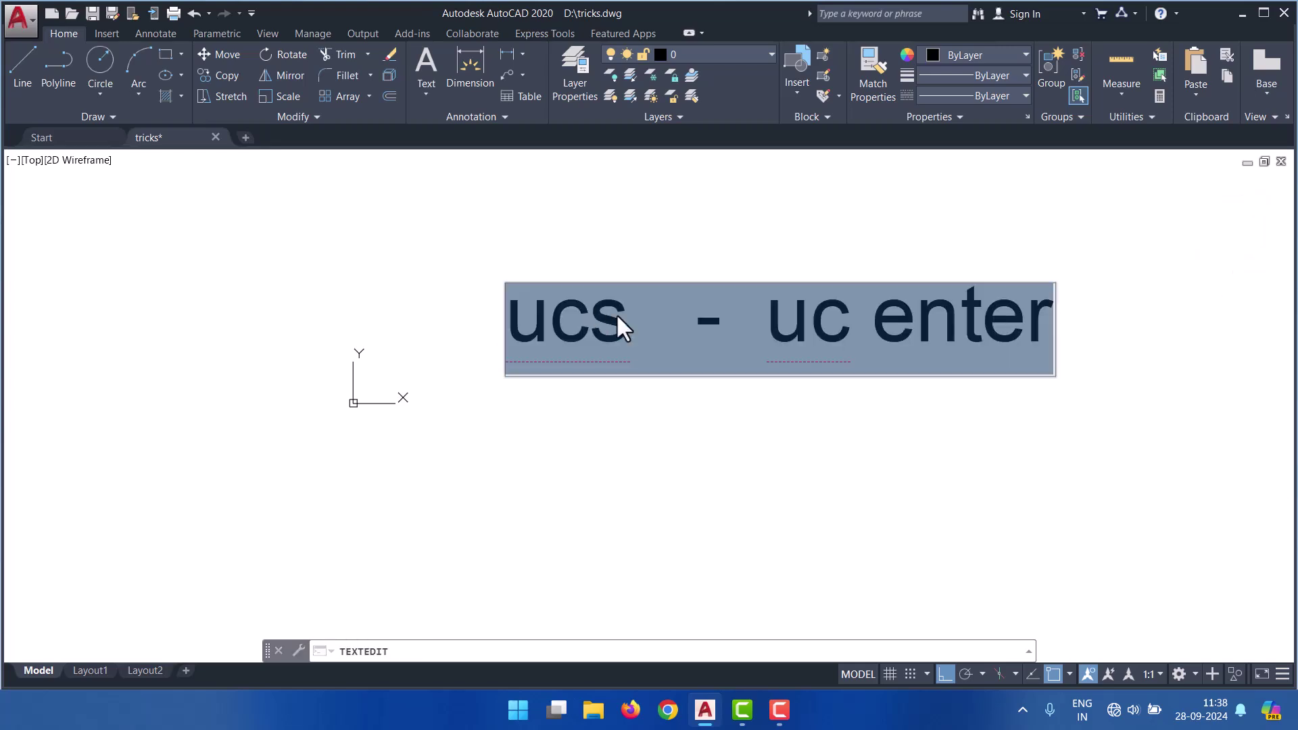
type("back")
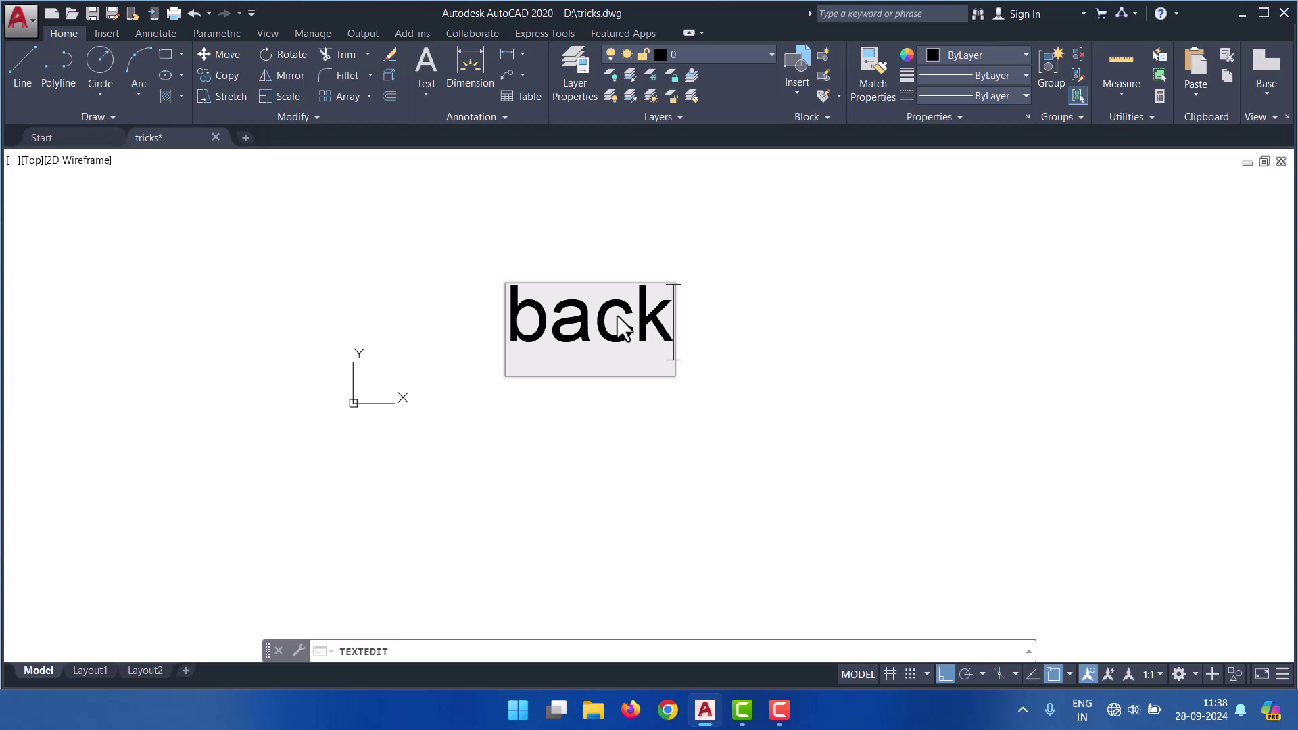
type("g")
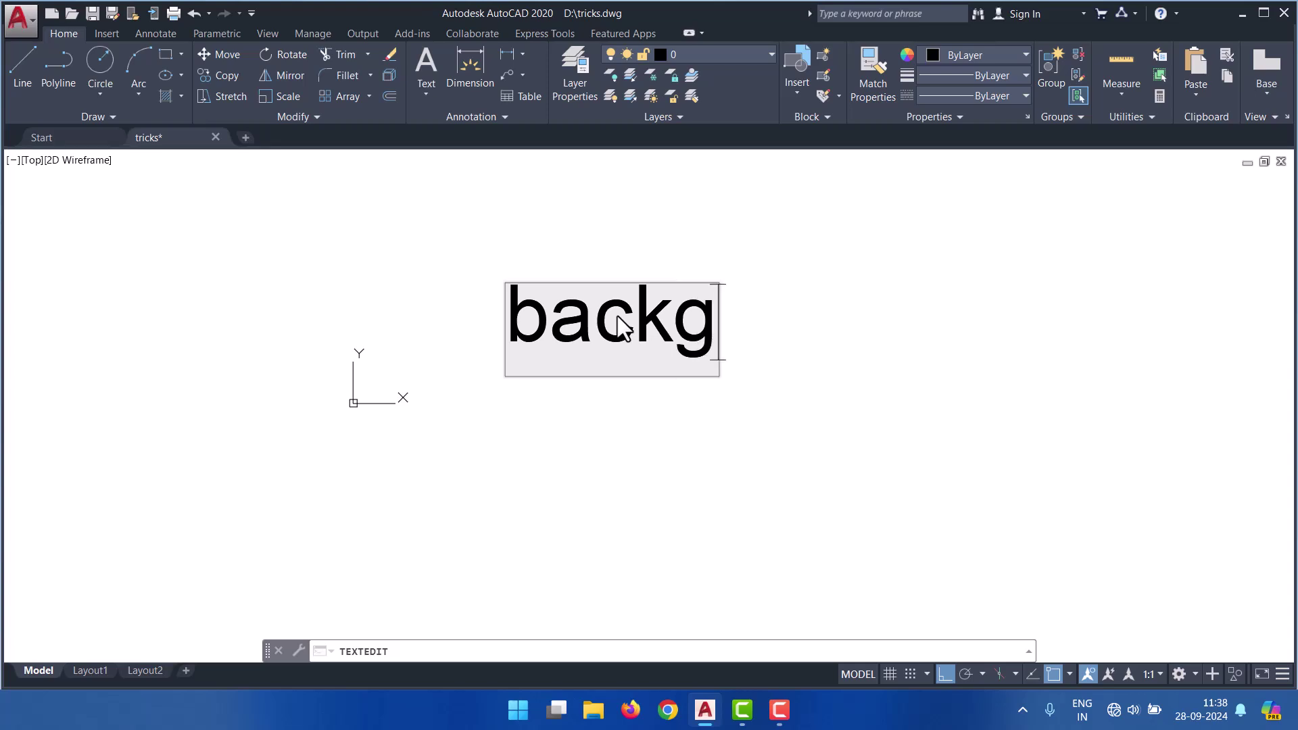
type("round")
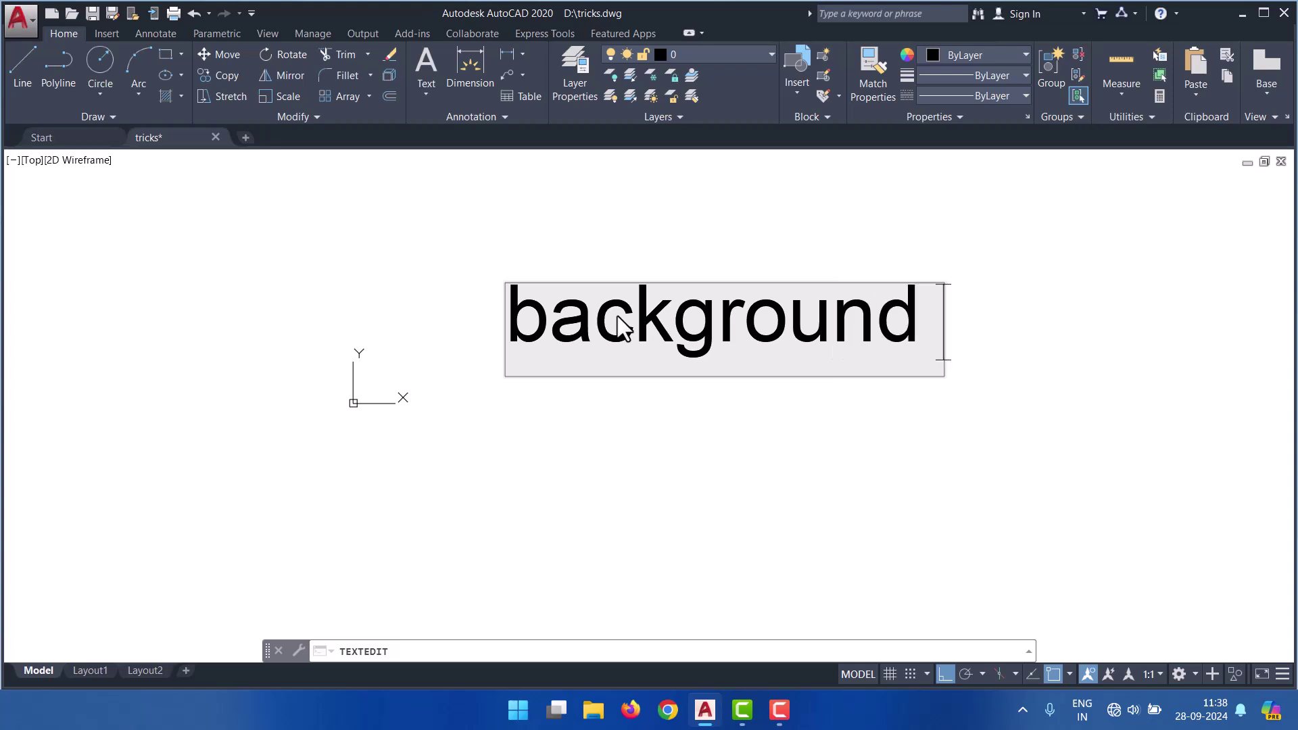
type(" settings")
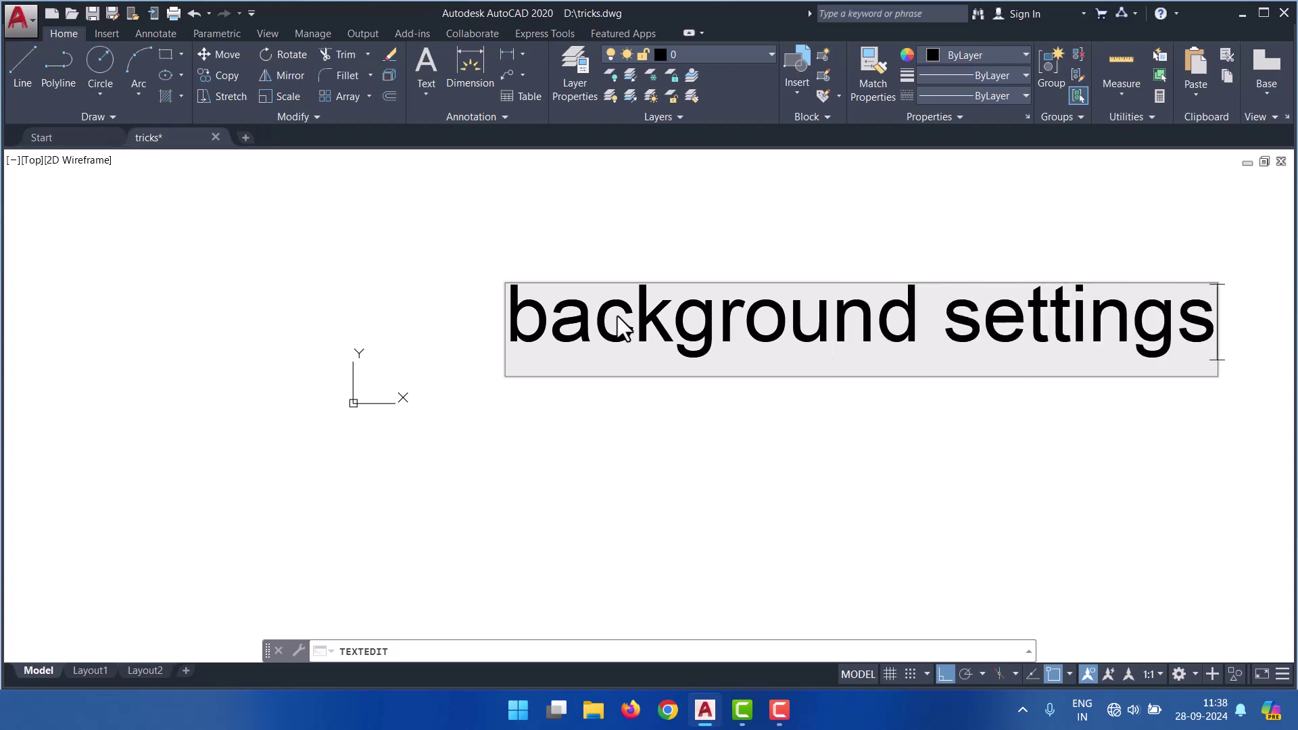
key("Escape")
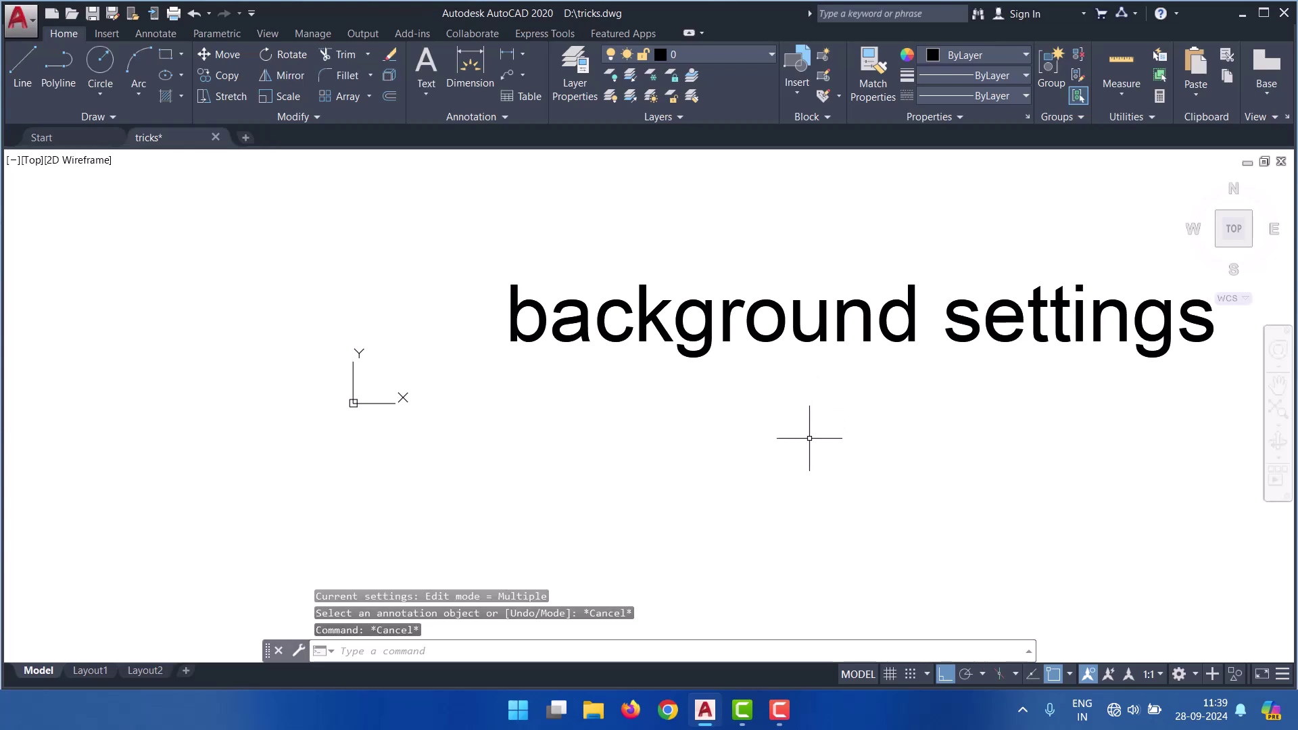
mouse_move(811, 435)
middle_mouse_down()
mouse_move(669, 463)
mouse_move(629, 437)
middle_mouse_up()
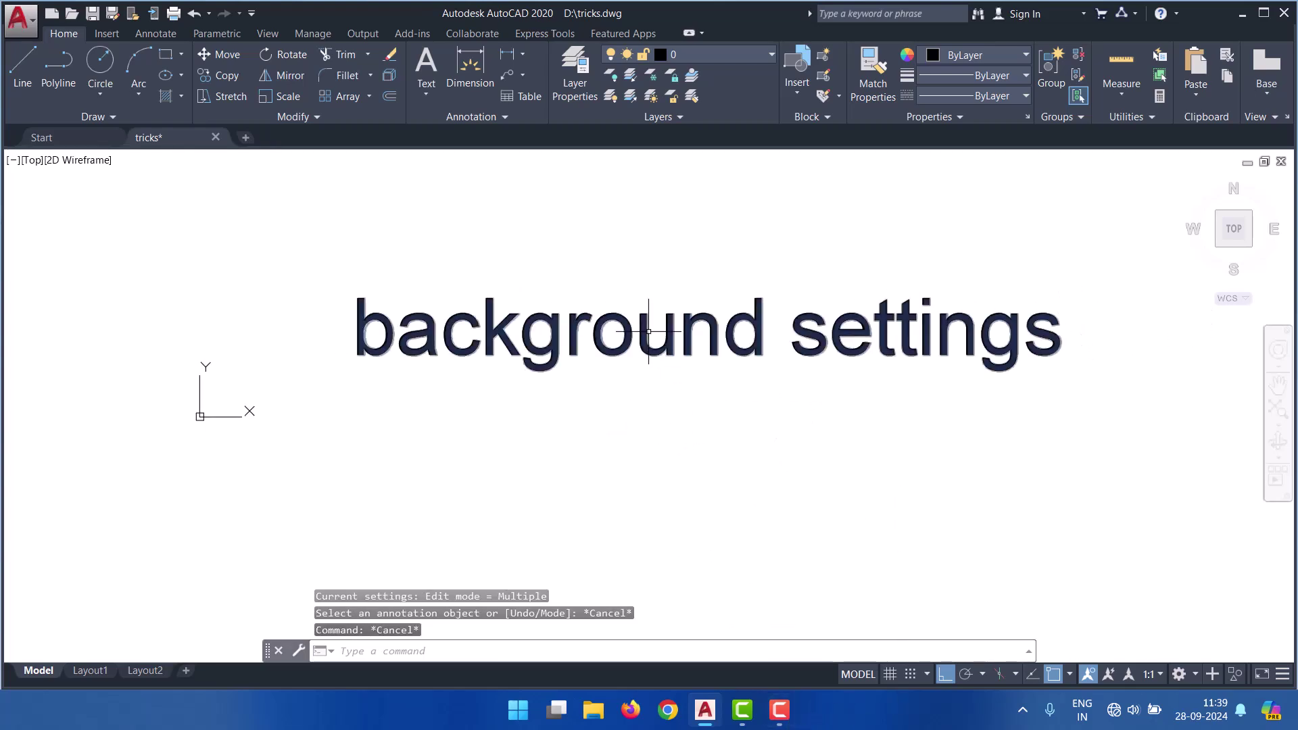
type("OP")
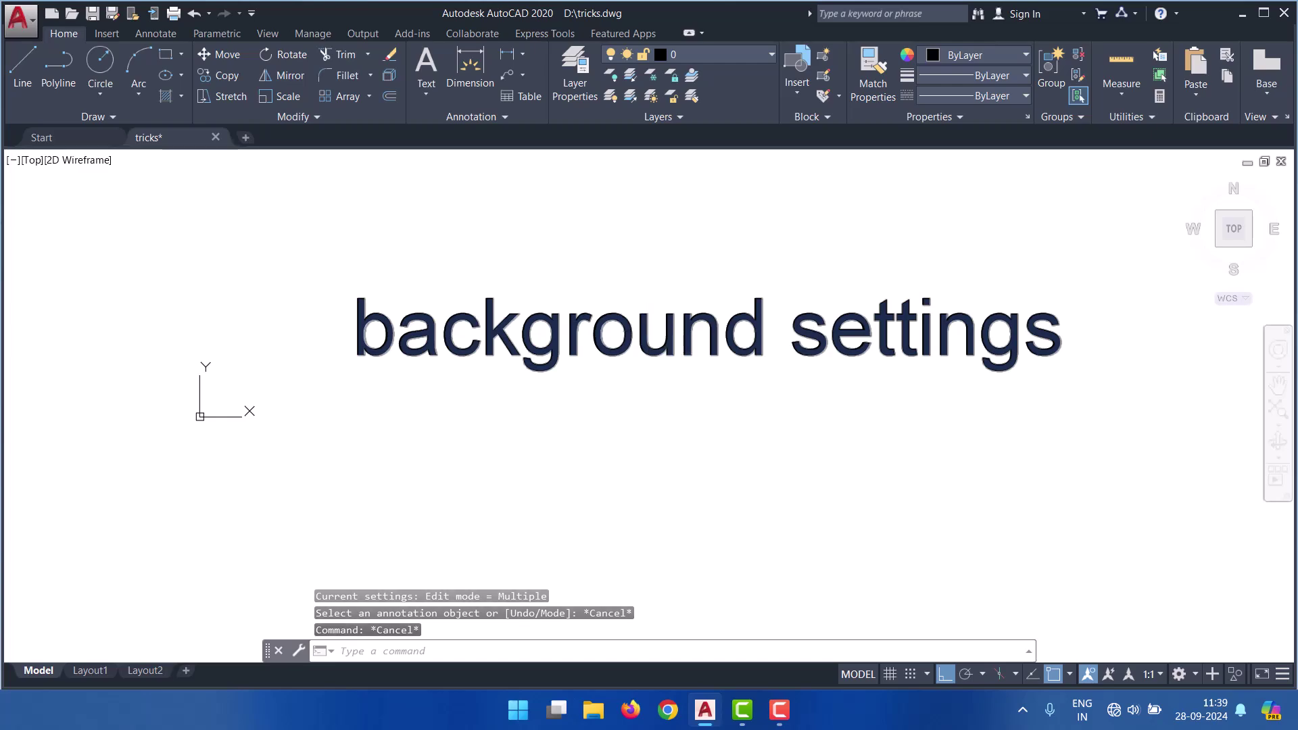
key("Return")
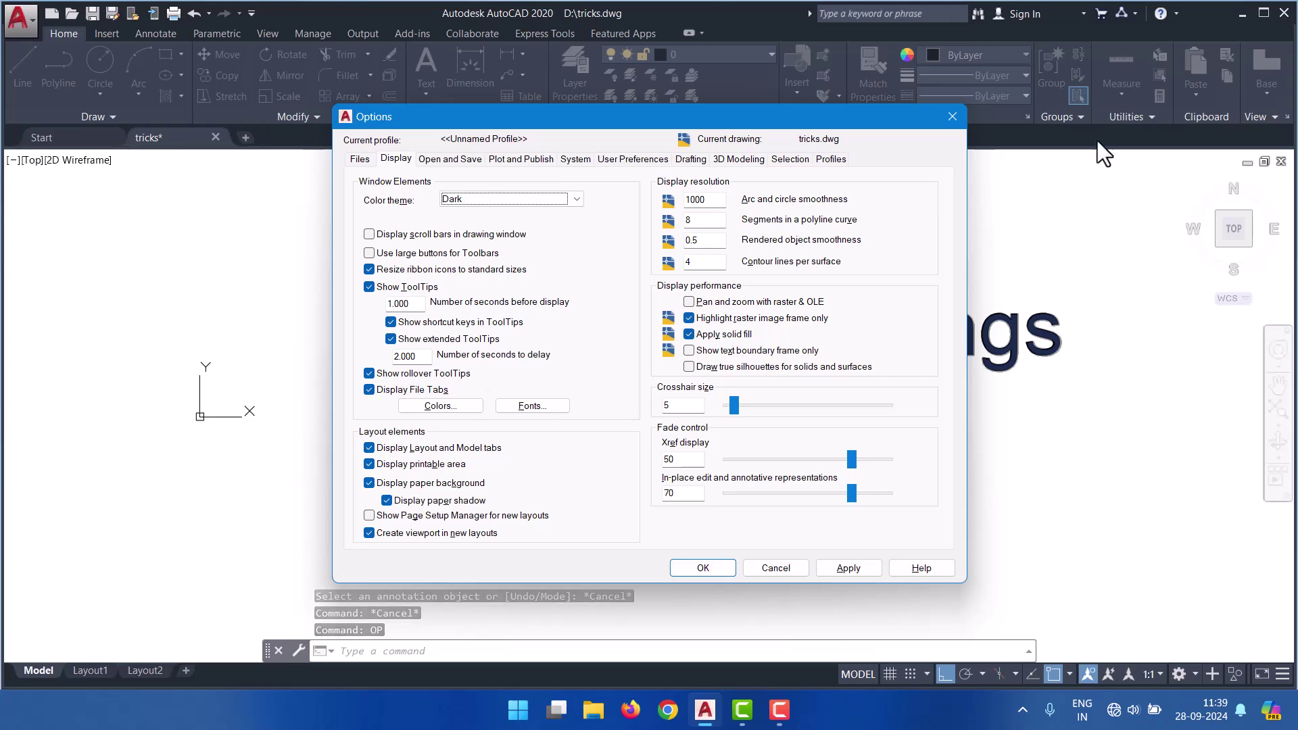
- Apply the Light colour theme in Options and return to the Home ribbon tab
left_click(365, 160)
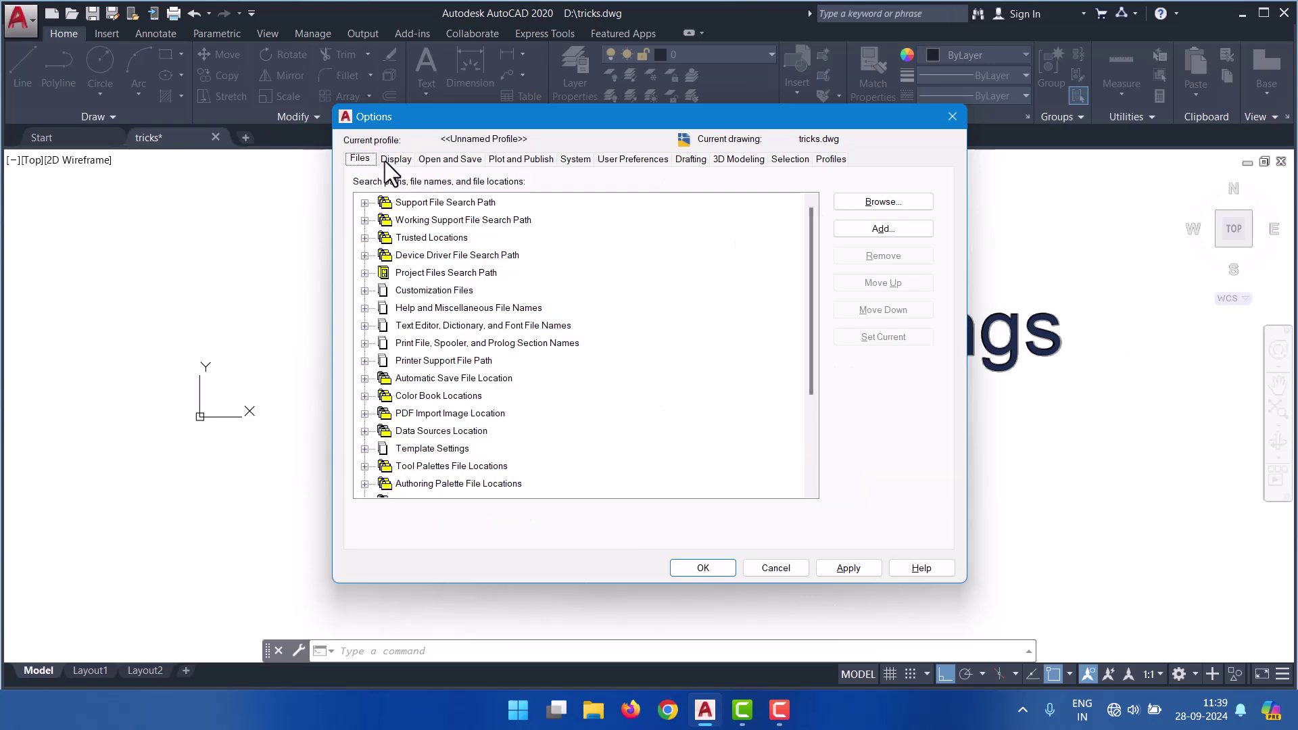
left_click(391, 159)
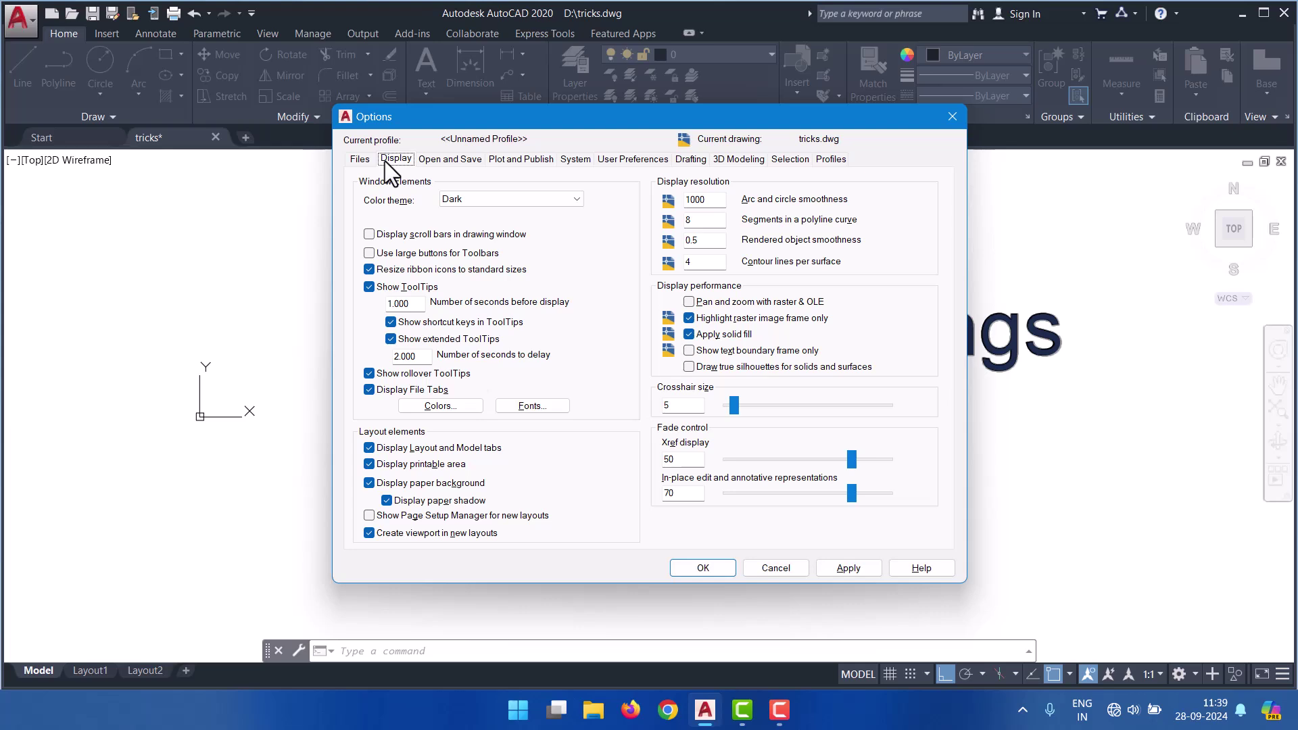
left_click(784, 720)
left_click(453, 199)
left_click(475, 226)
left_click(838, 570)
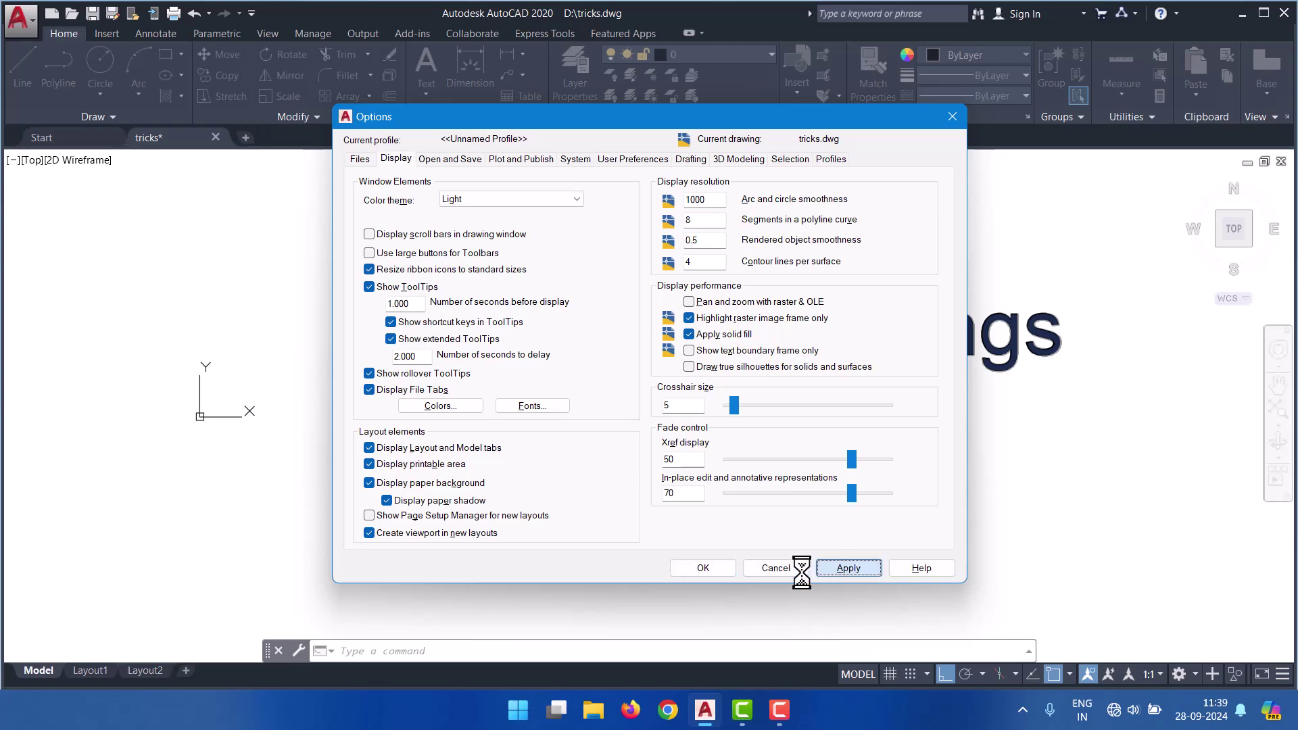
left_click(701, 568)
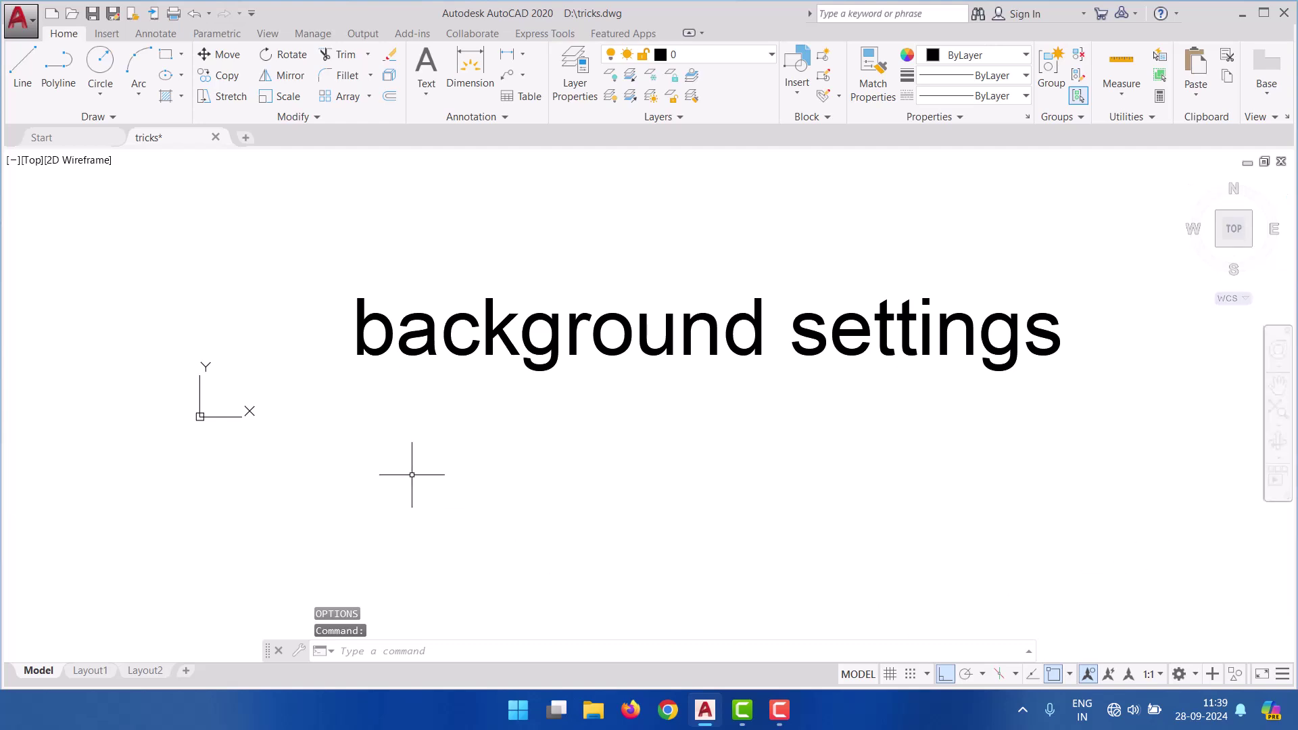
left_click(157, 35)
left_click(88, 35)
type("op")
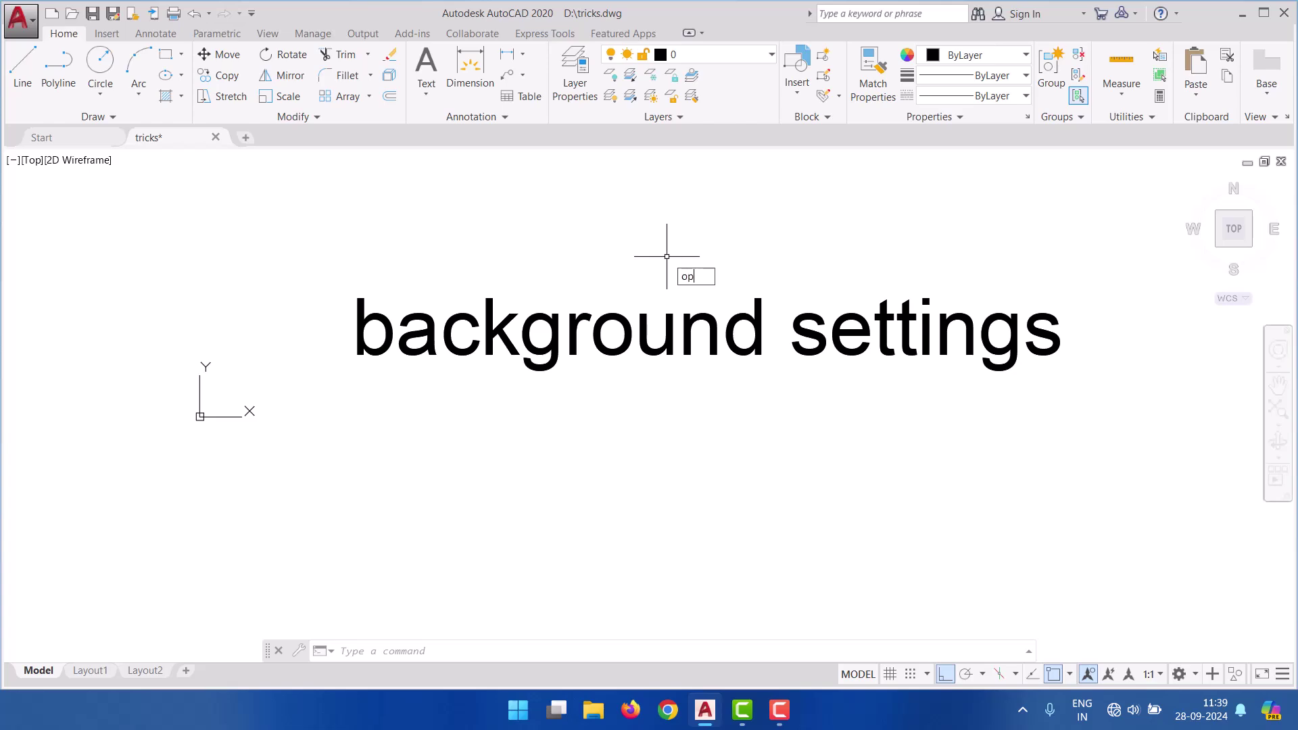
- Set the 2D model space uniform background colour to Black and confirm Options
key("Return")
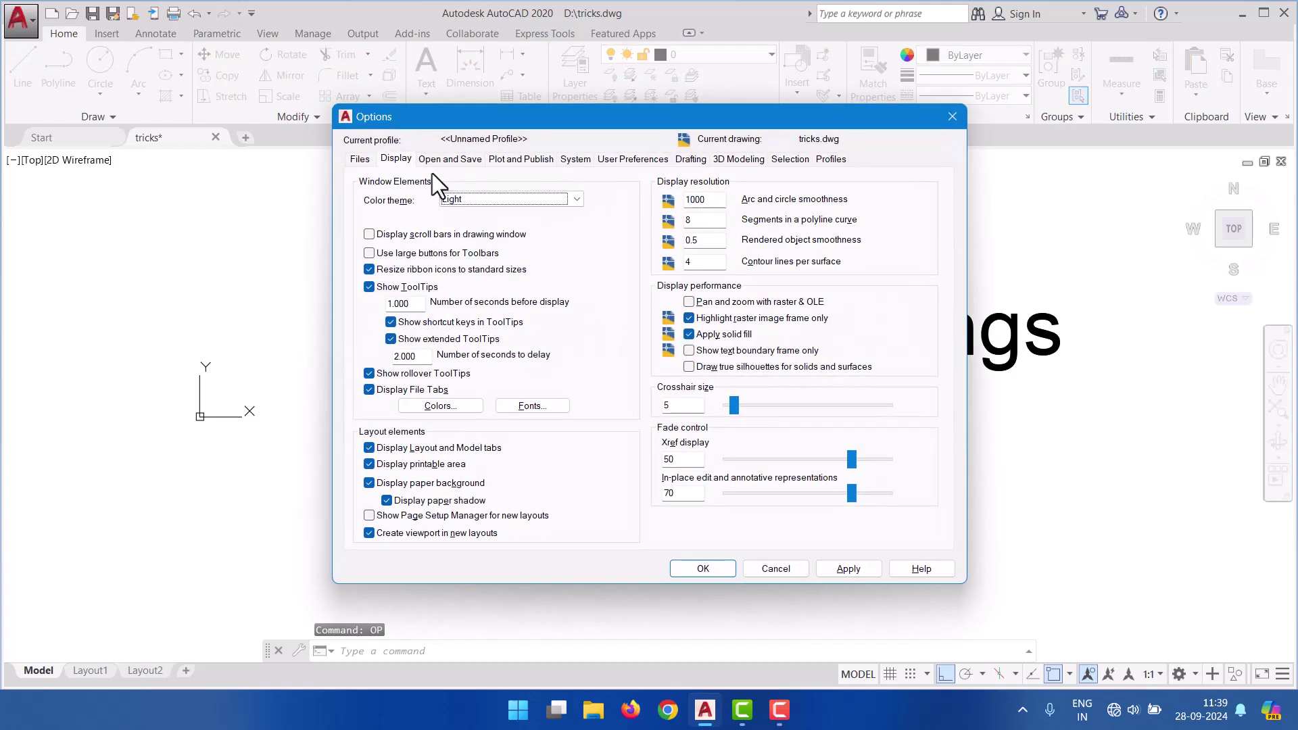
left_click(403, 160)
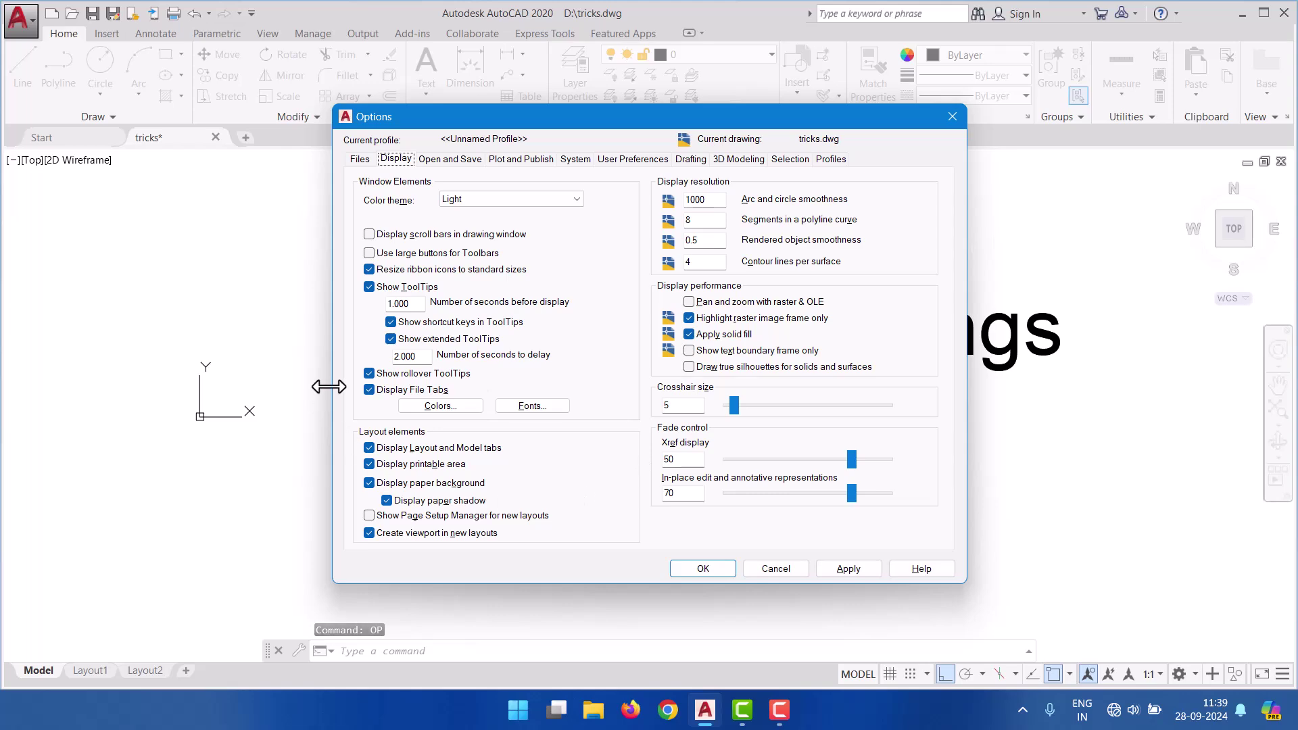
left_click(436, 406)
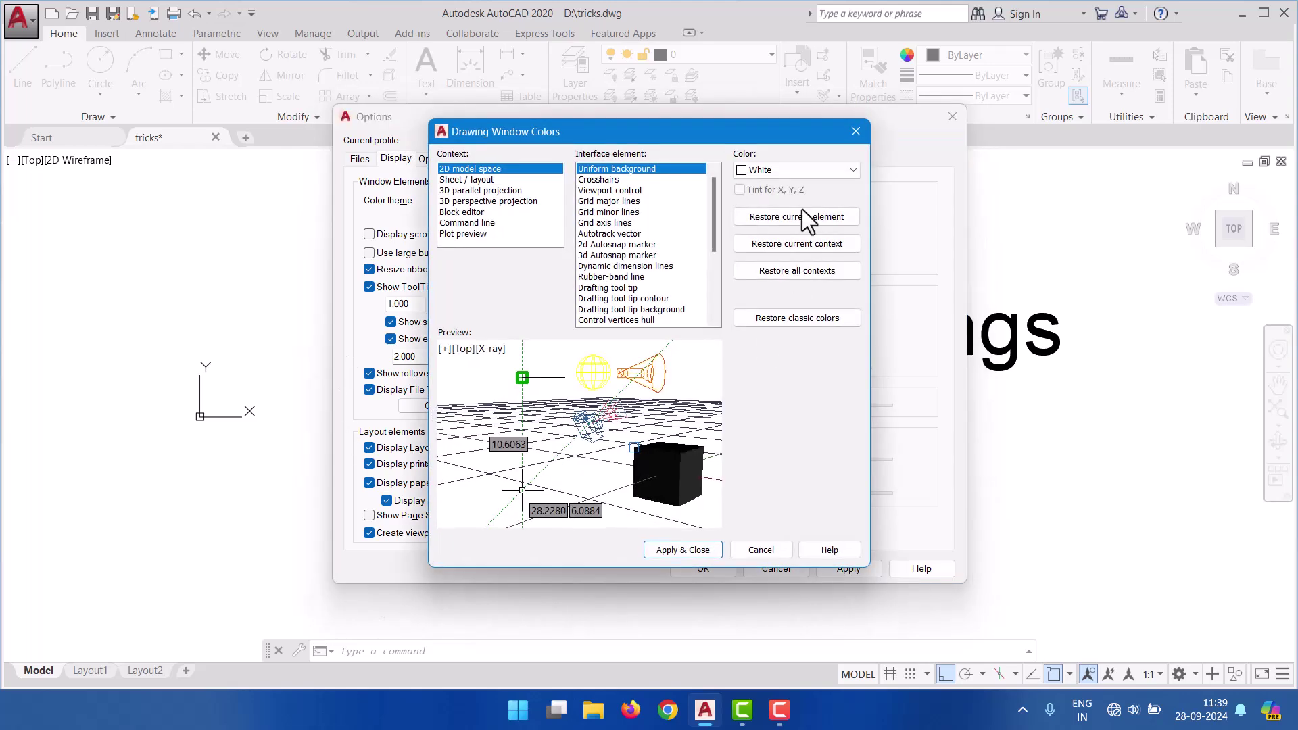
left_click(786, 169)
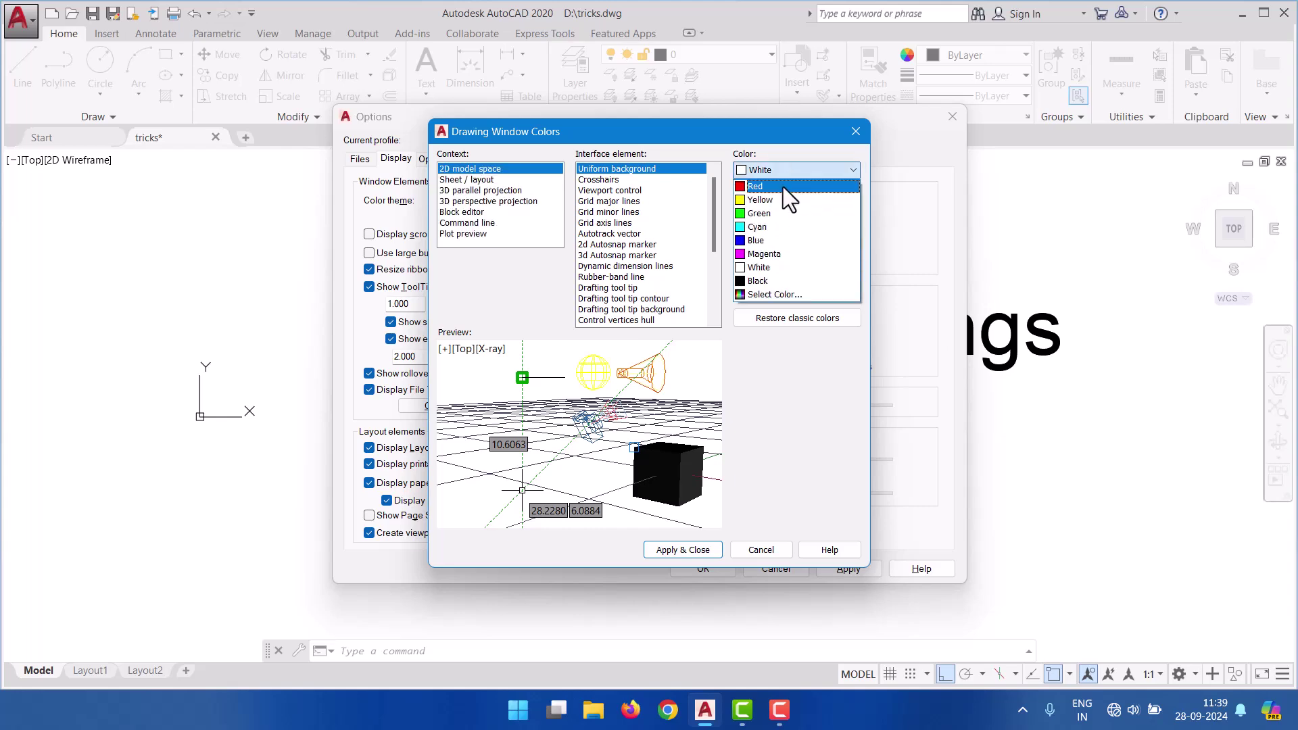
left_click(771, 282)
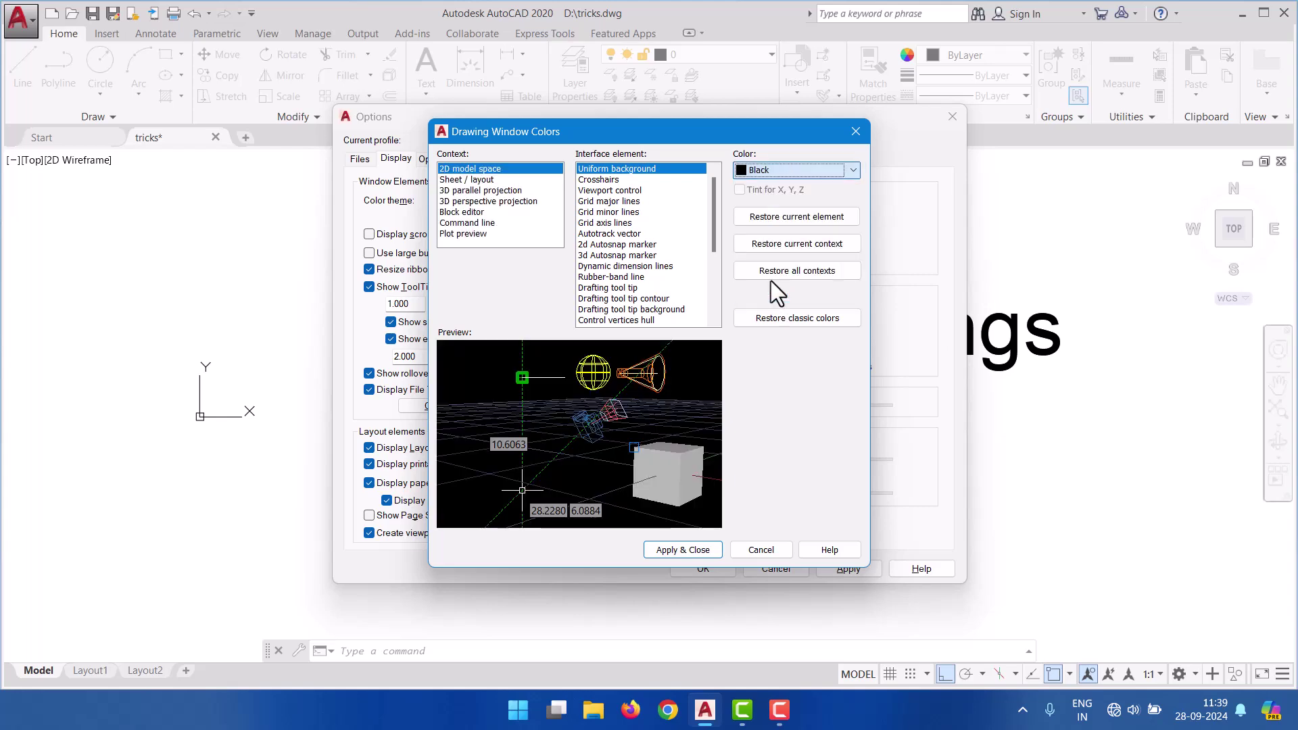
left_click(682, 550)
left_click(837, 570)
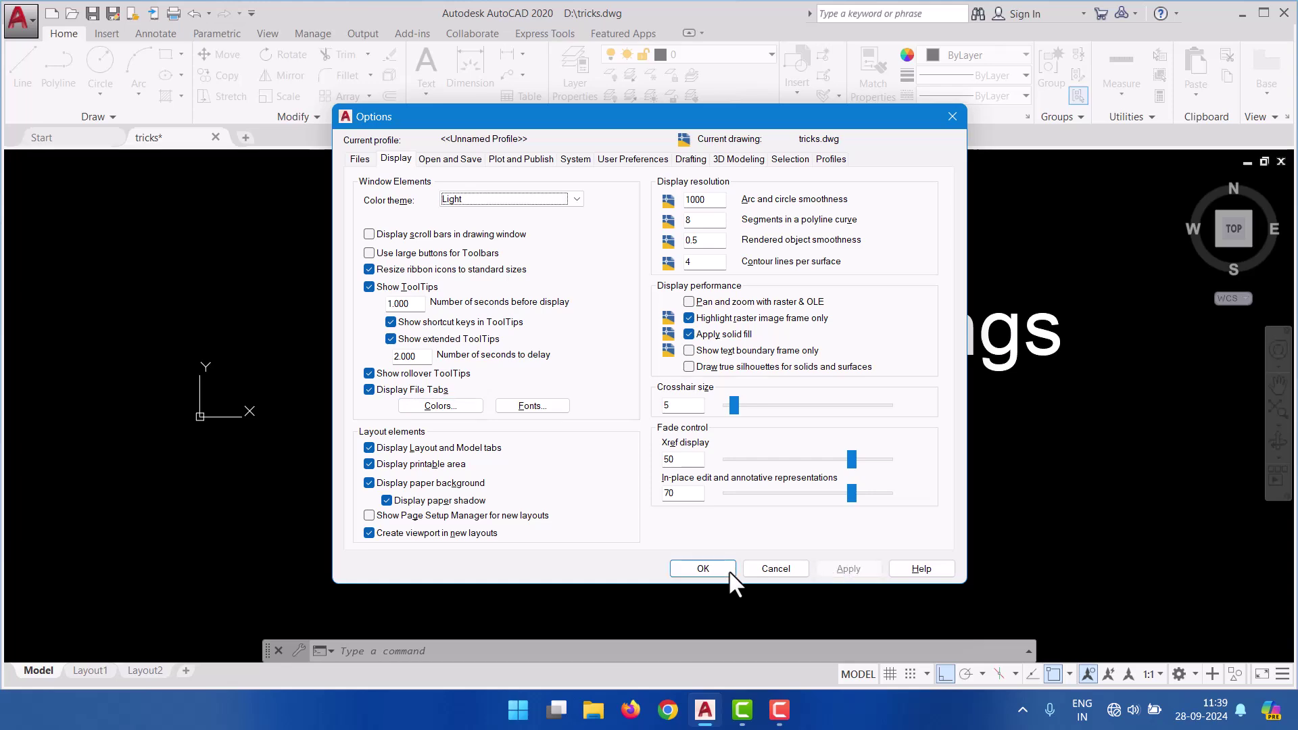
left_click(699, 570)
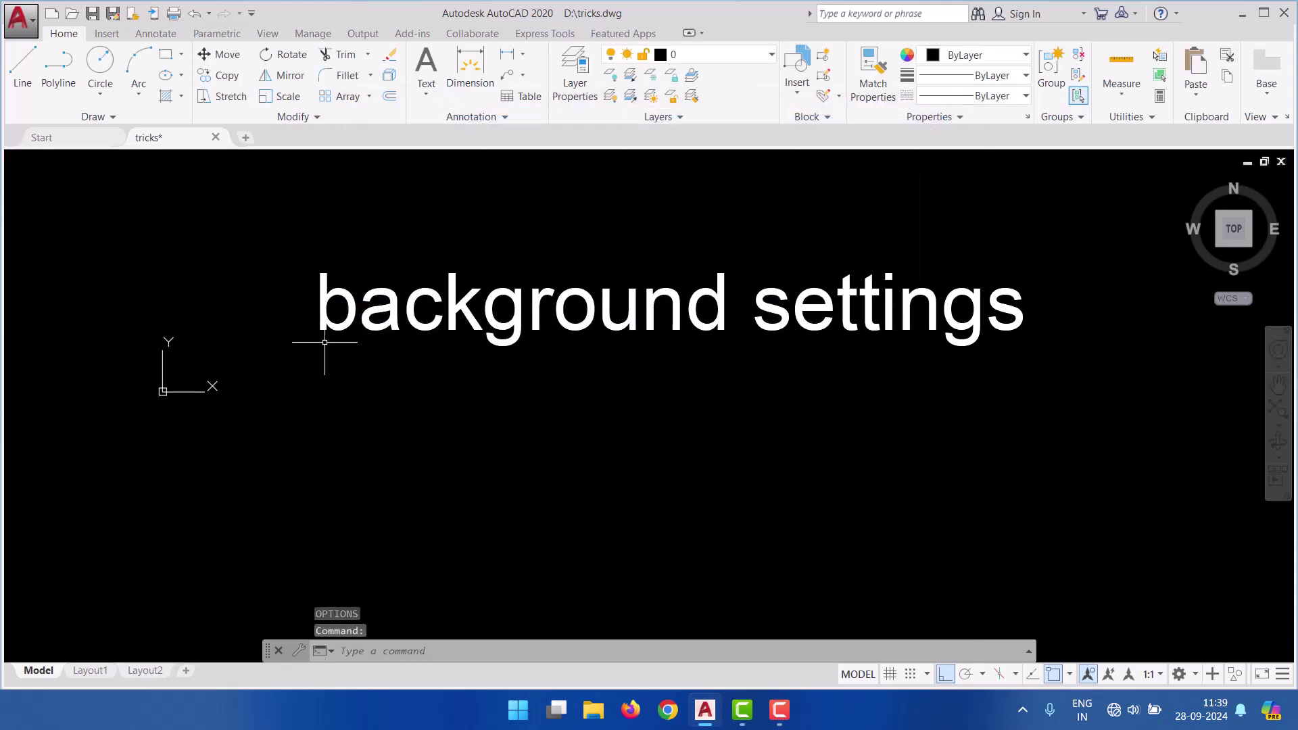
scroll(299, 369, "down", 2)
scroll(299, 369, "up", 2)
middle_click_drag(551, 324, 449, 388)
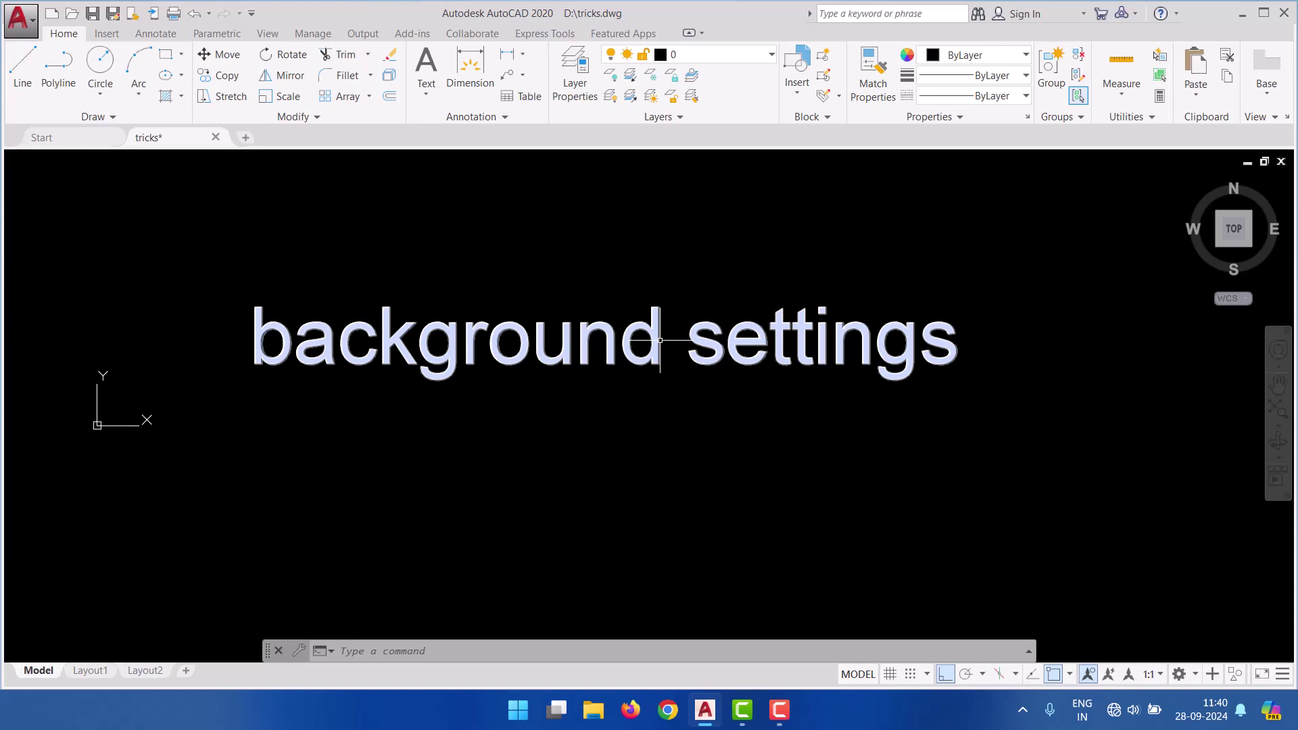
scroll(660, 340, "down", 4)
scroll(660, 340, "up", 4)
scroll(660, 340, "up", 2)
scroll(659, 340, "down", 2)
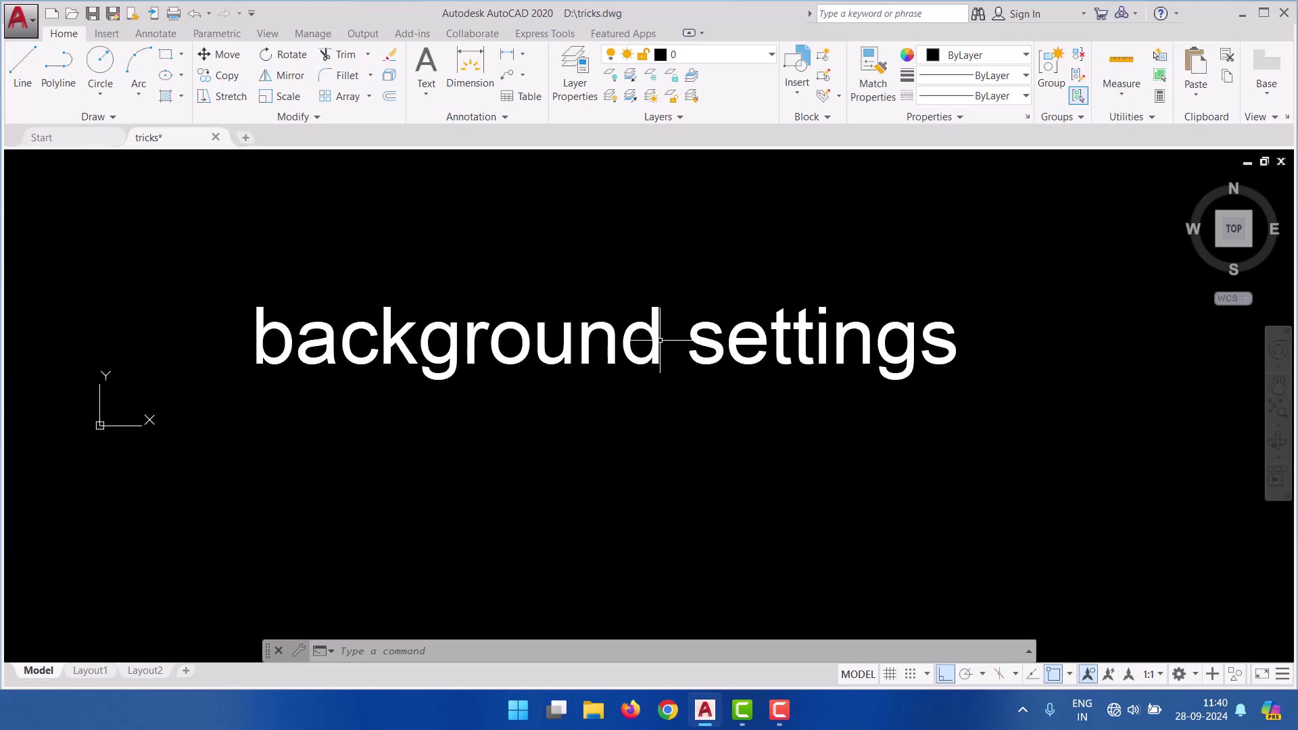
middle_click_drag(623, 359, 681, 352)
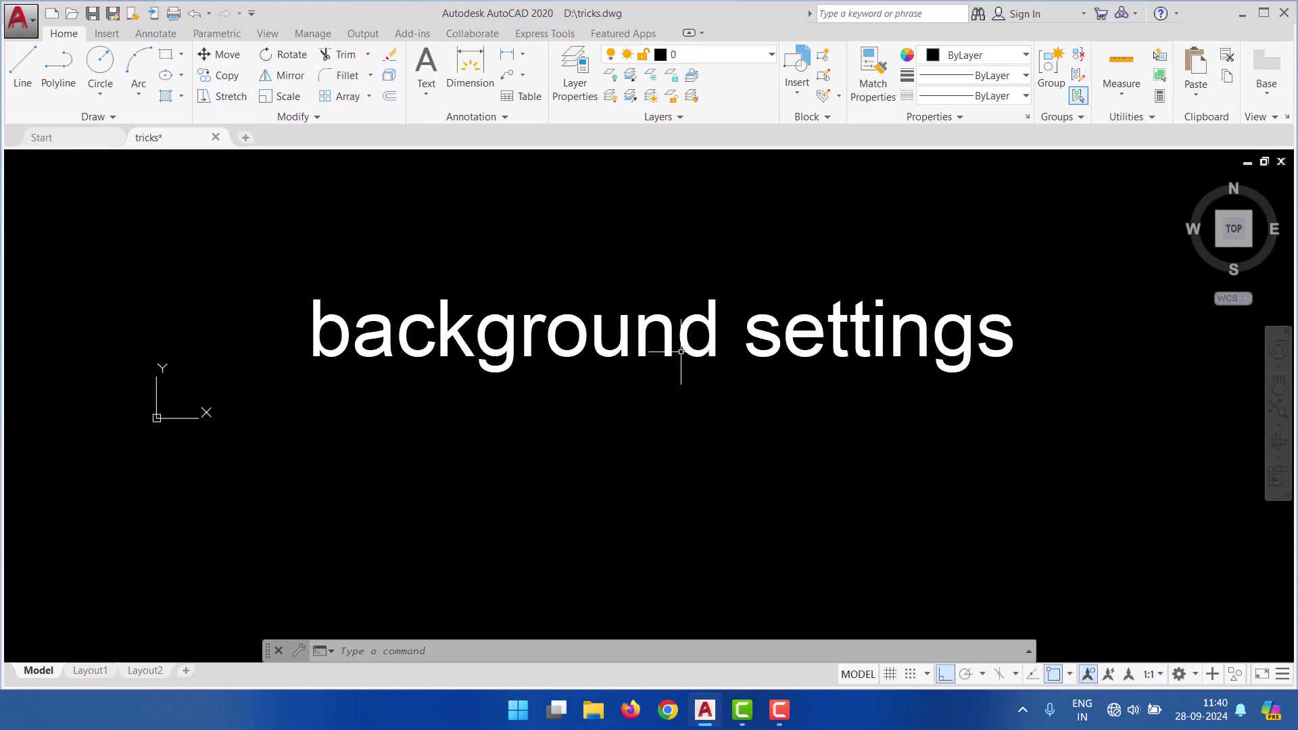
scroll(599, 338, "down", 4)
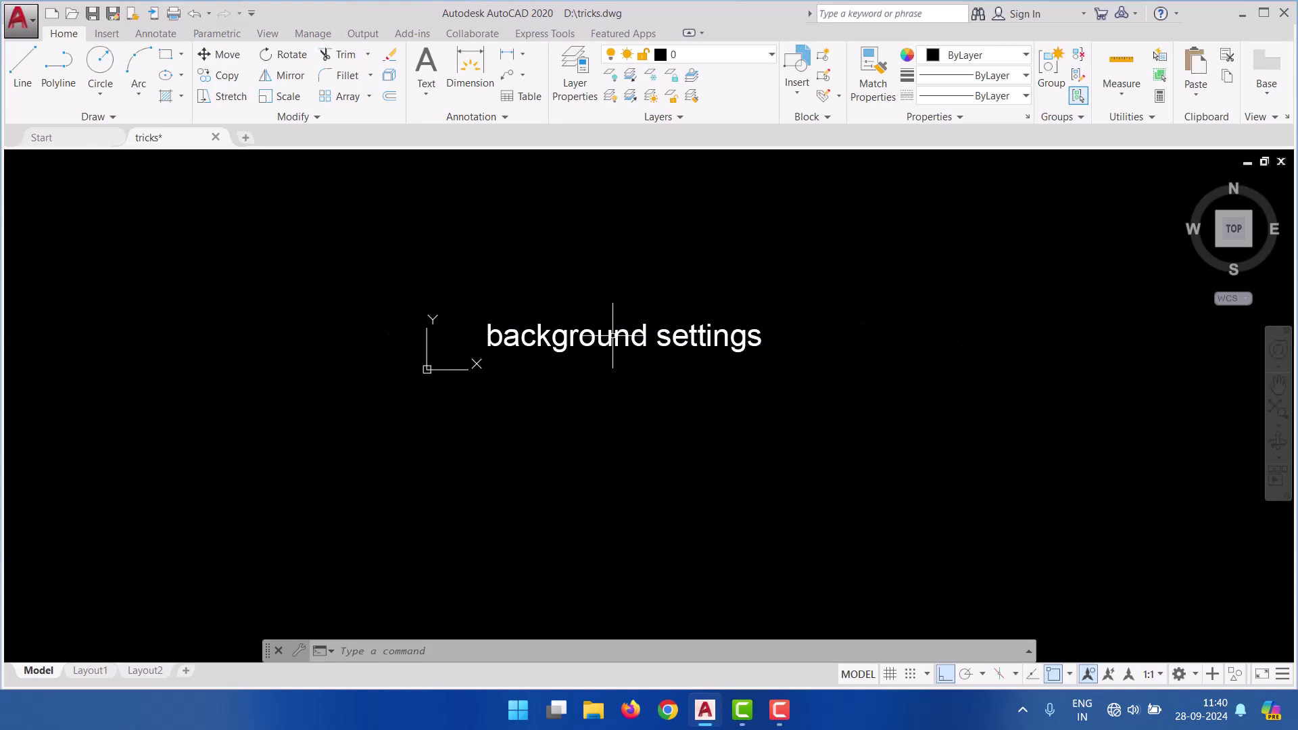
scroll(861, 319, "up", 2)
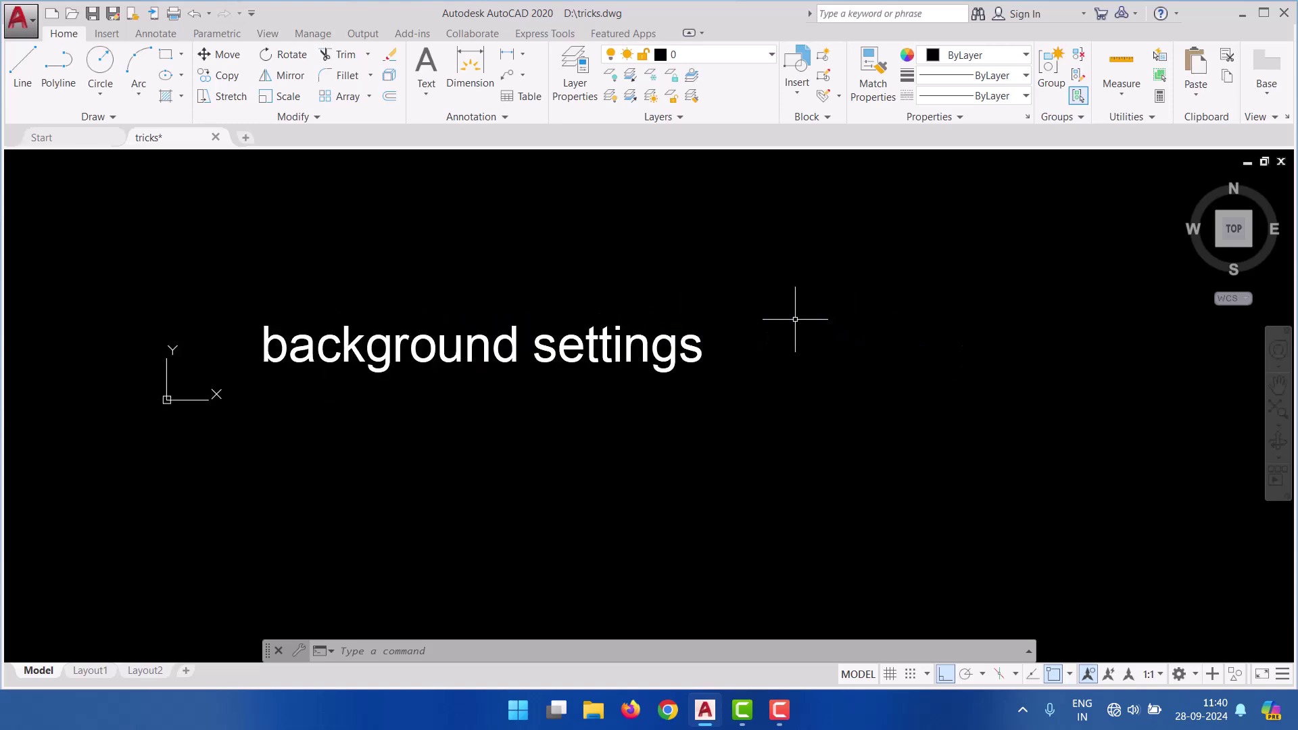
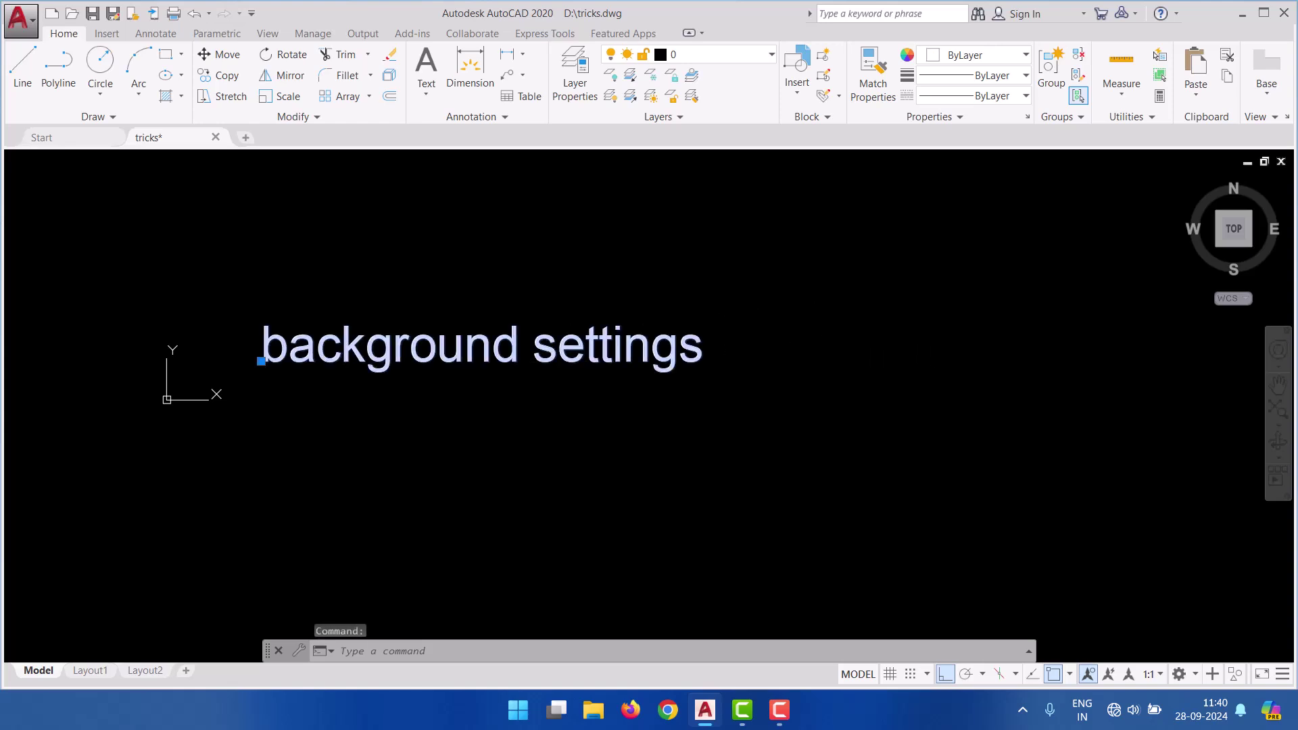
- Begin rewording the background settings label to 'cross hair size', abandon it, and open Options
double_click(267, 348)
type("cross ")
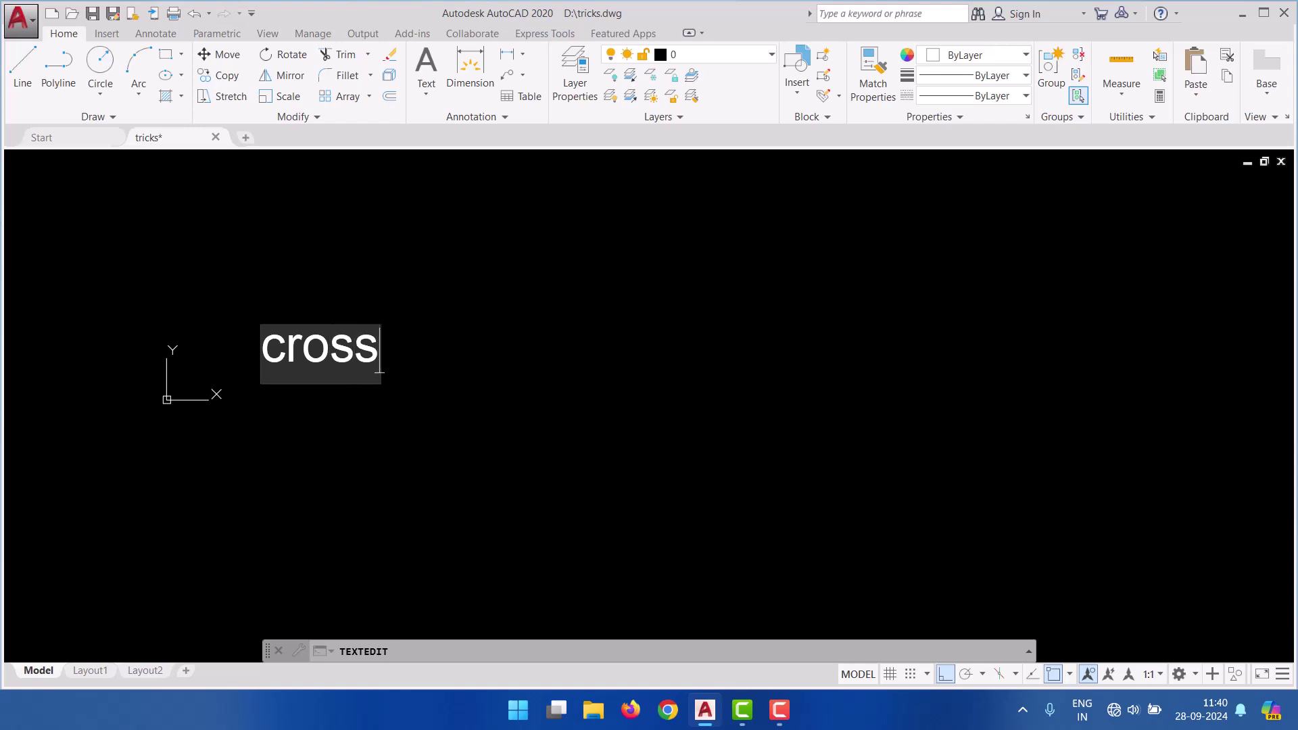
type("ha")
key("BackSpace")
key("BackSpace")
key("BackSpace")
type("har")
type("ir")
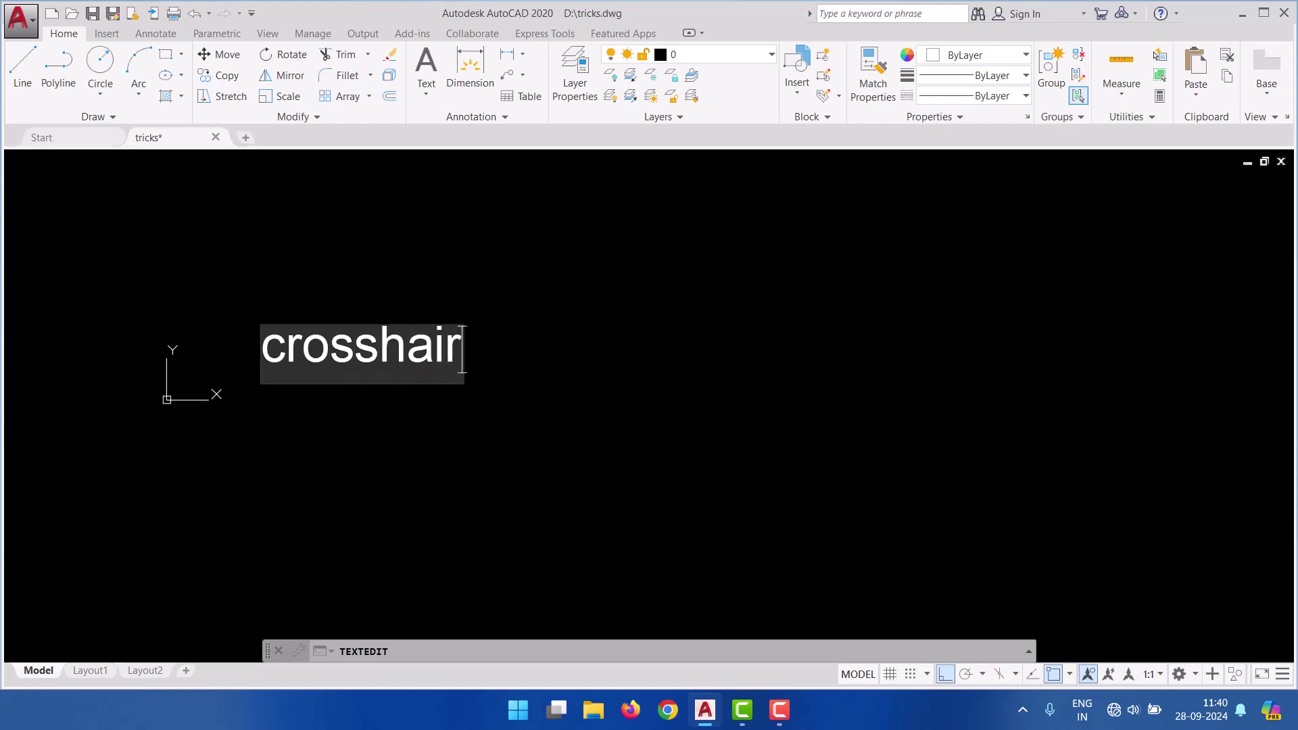
type(" size")
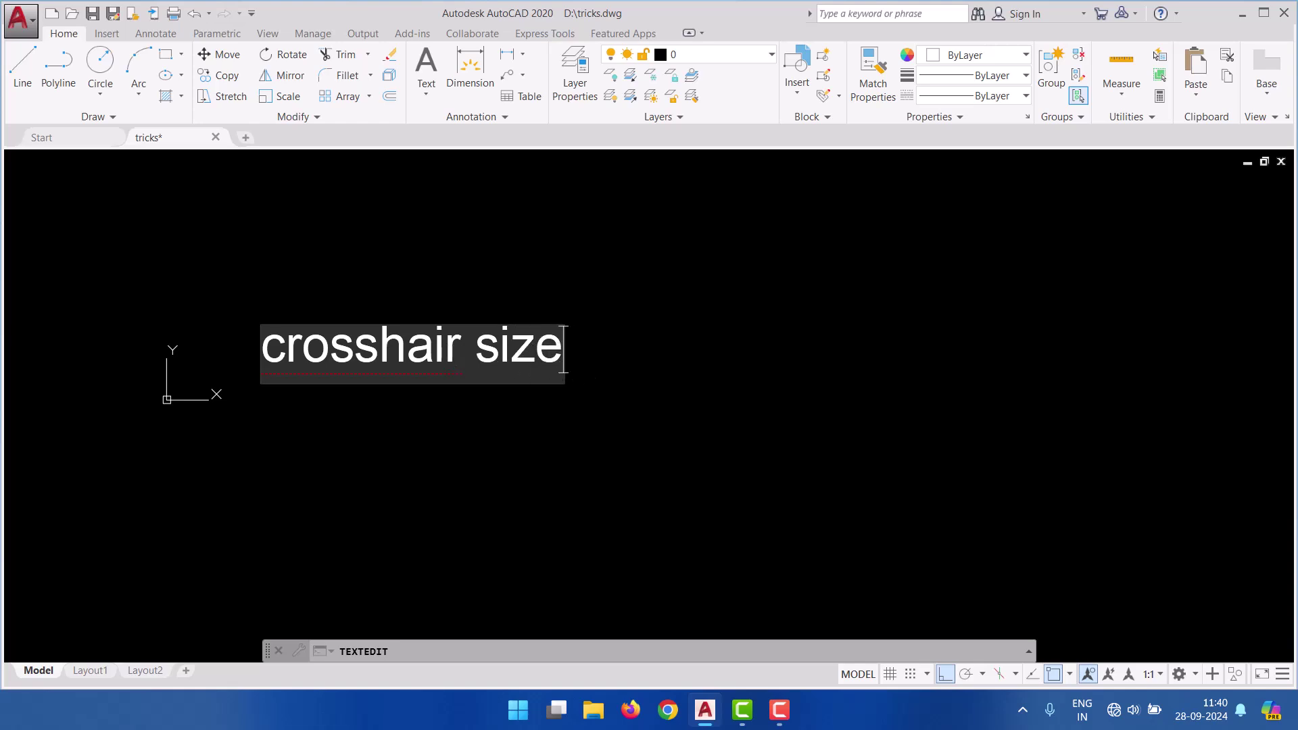
key("Escape")
key("Escape")
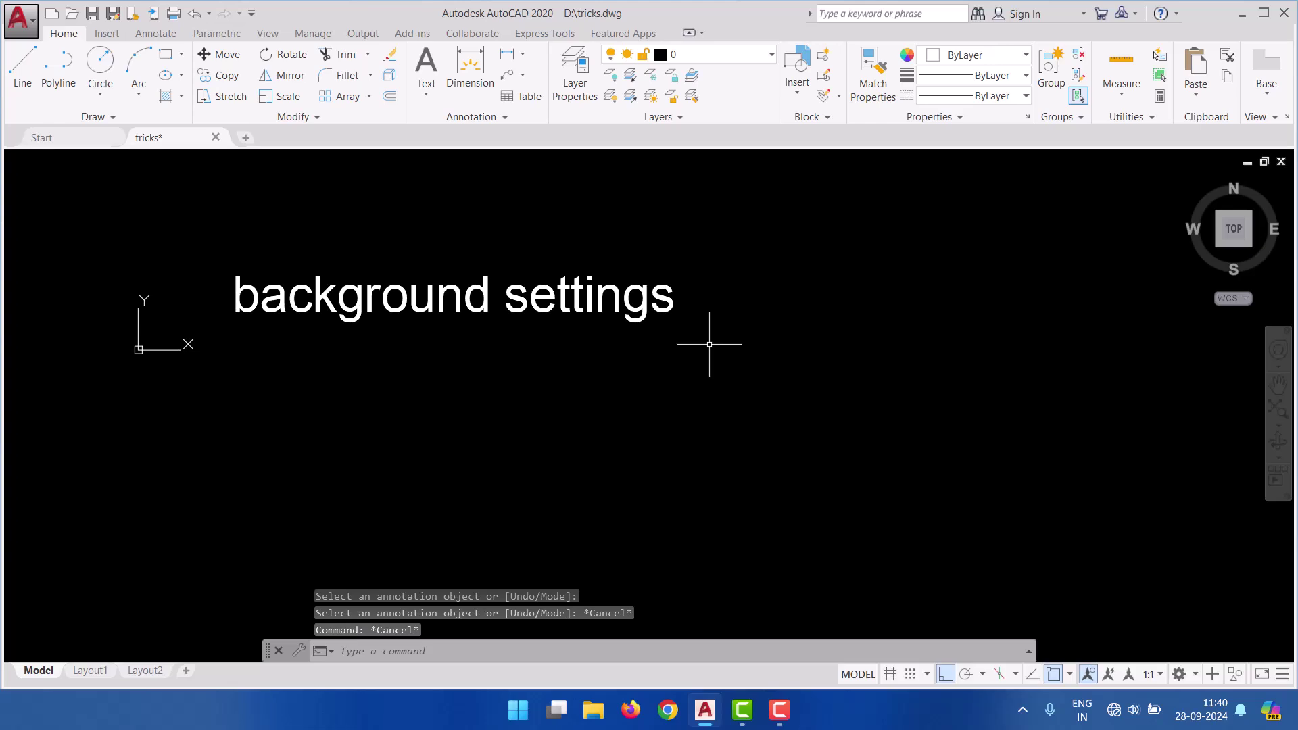
type("op")
key("Return")
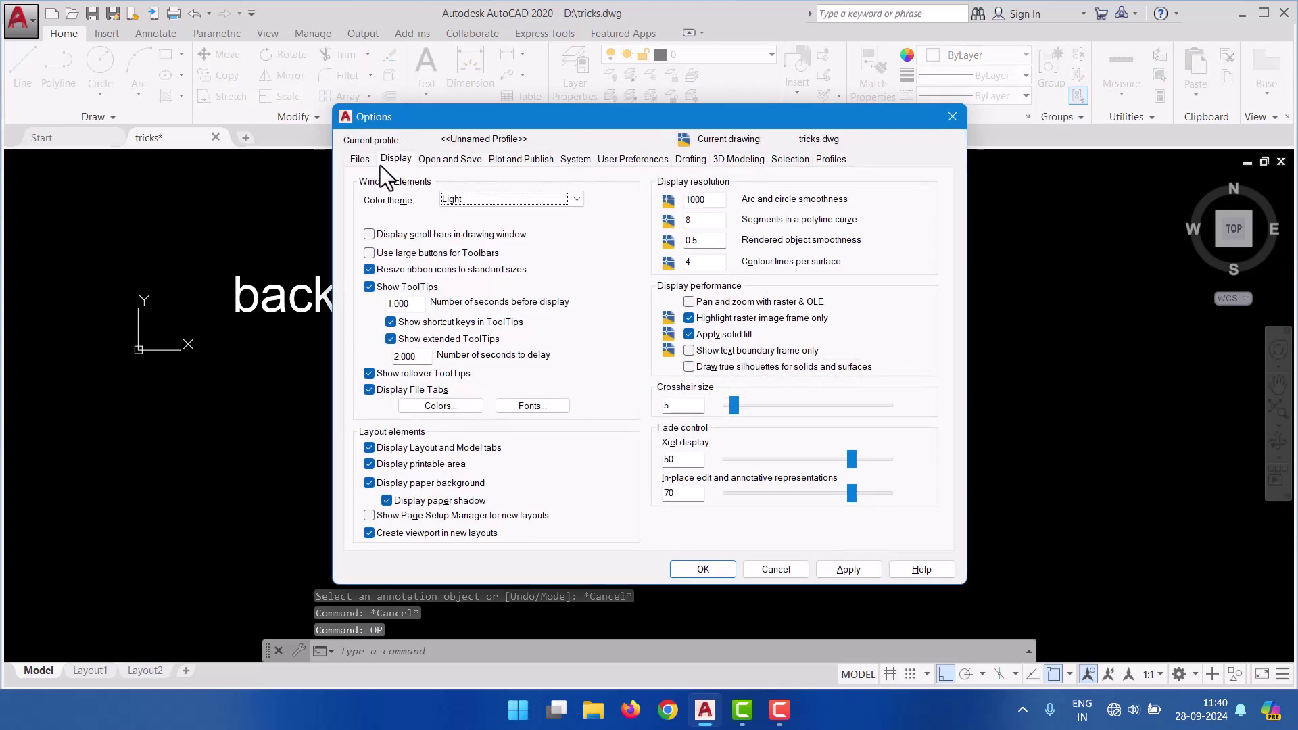
- Enlarge the crosshair size from 5 to 30 on the Display settings and apply it
left_click(364, 159)
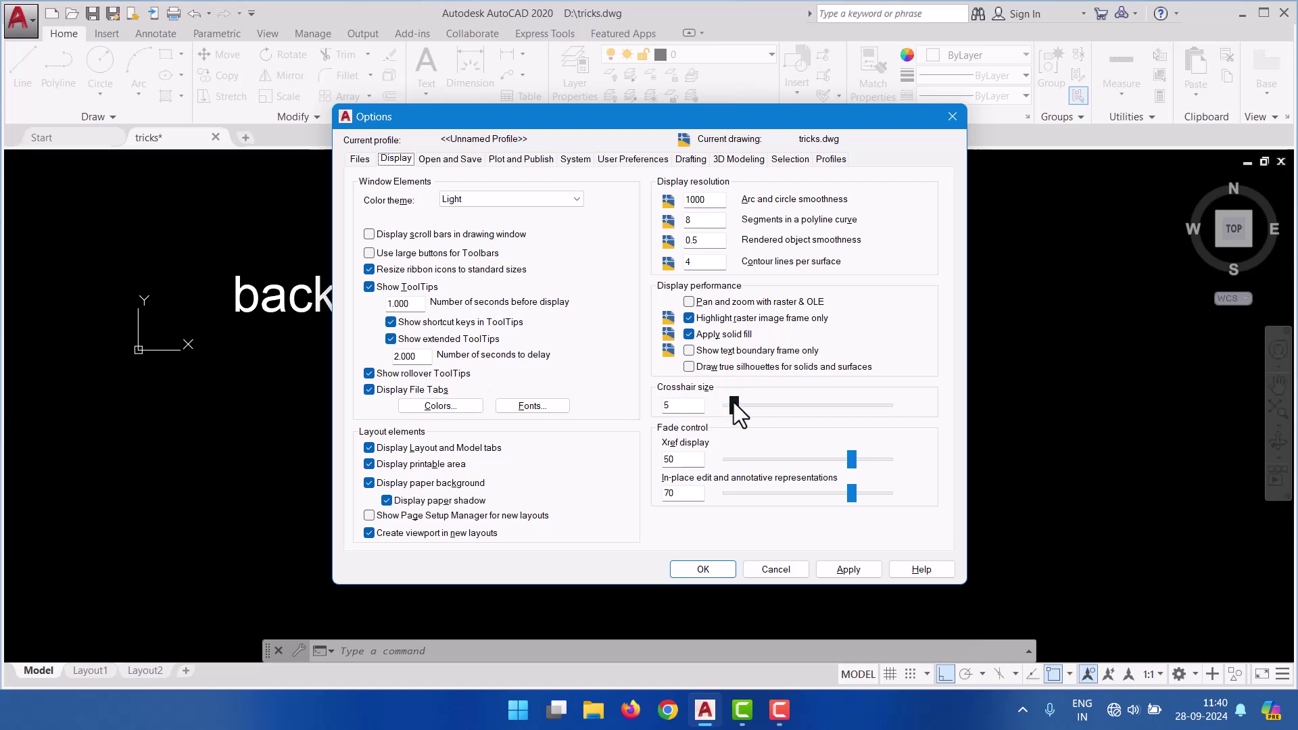
left_click_drag(732, 403, 774, 405)
left_click(849, 574)
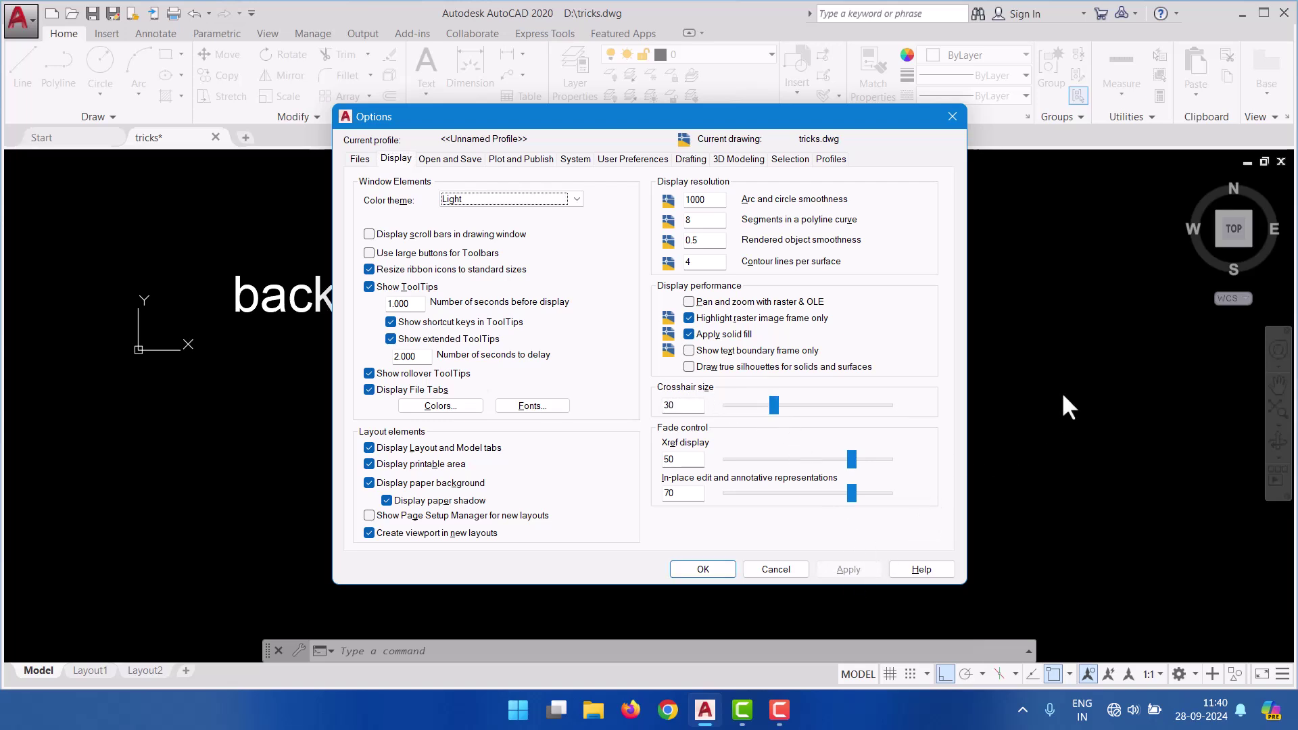
left_click(703, 569)
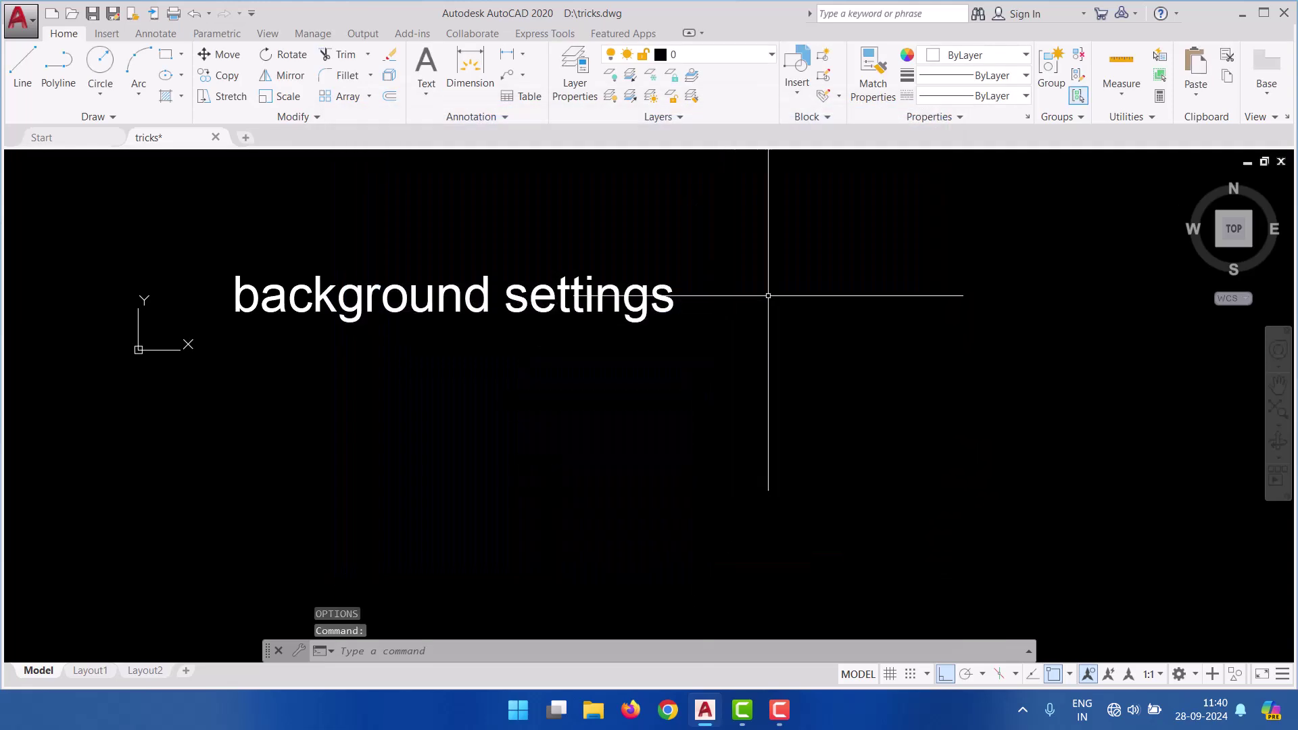
- Raise the crosshair size further to 43, apply it, then reopen and close Options
type("op")
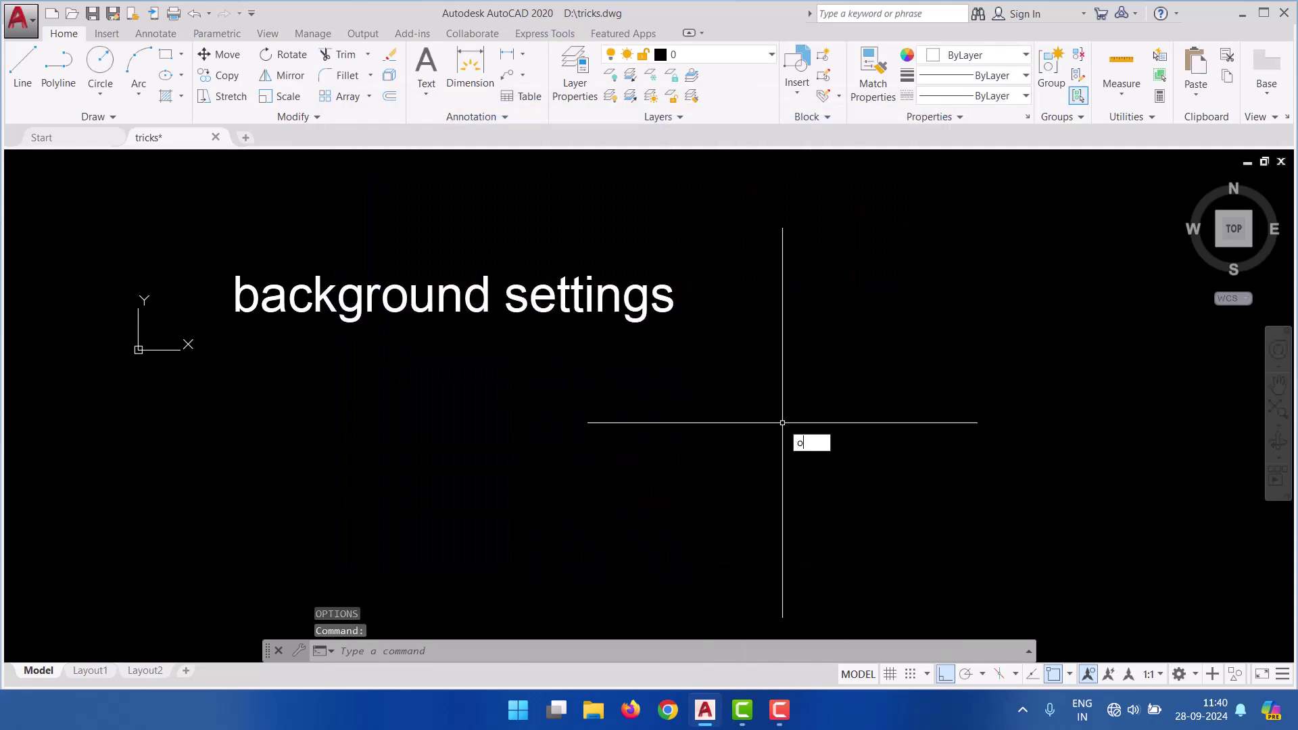
key("Return")
left_click_drag(776, 409, 798, 408)
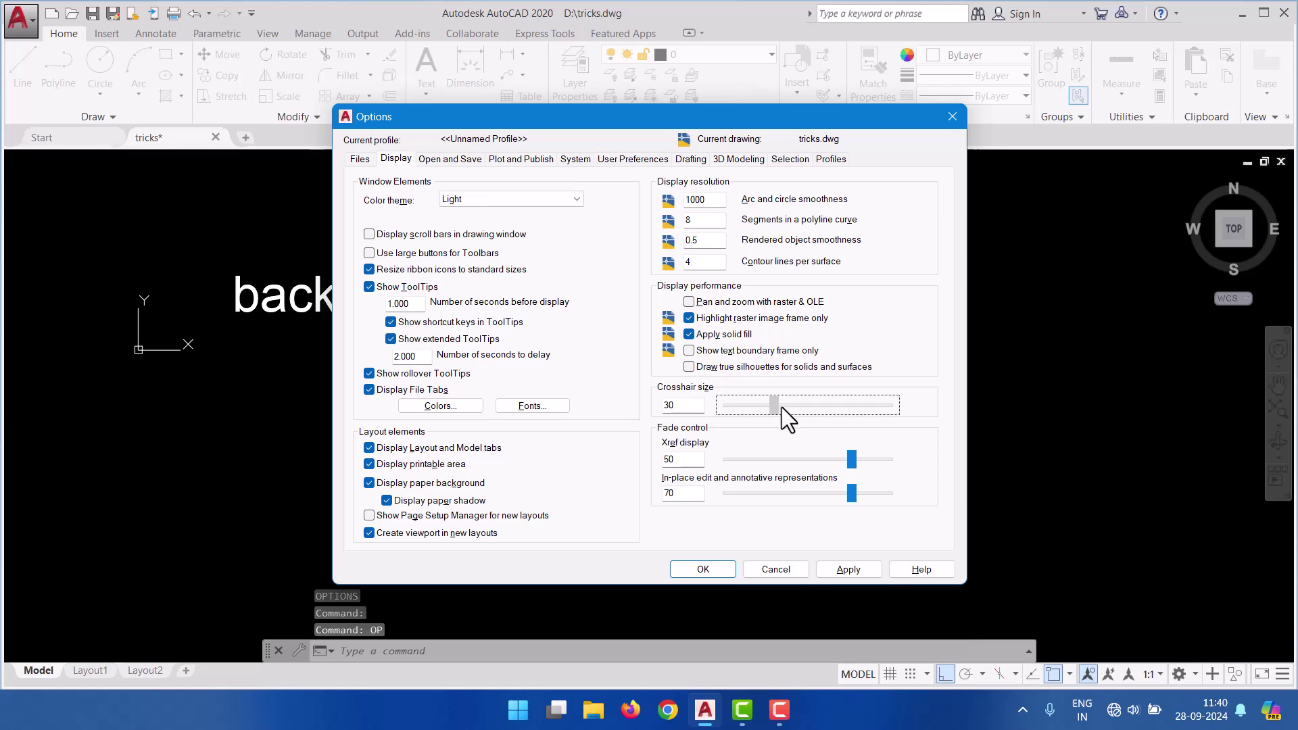
left_click(828, 570)
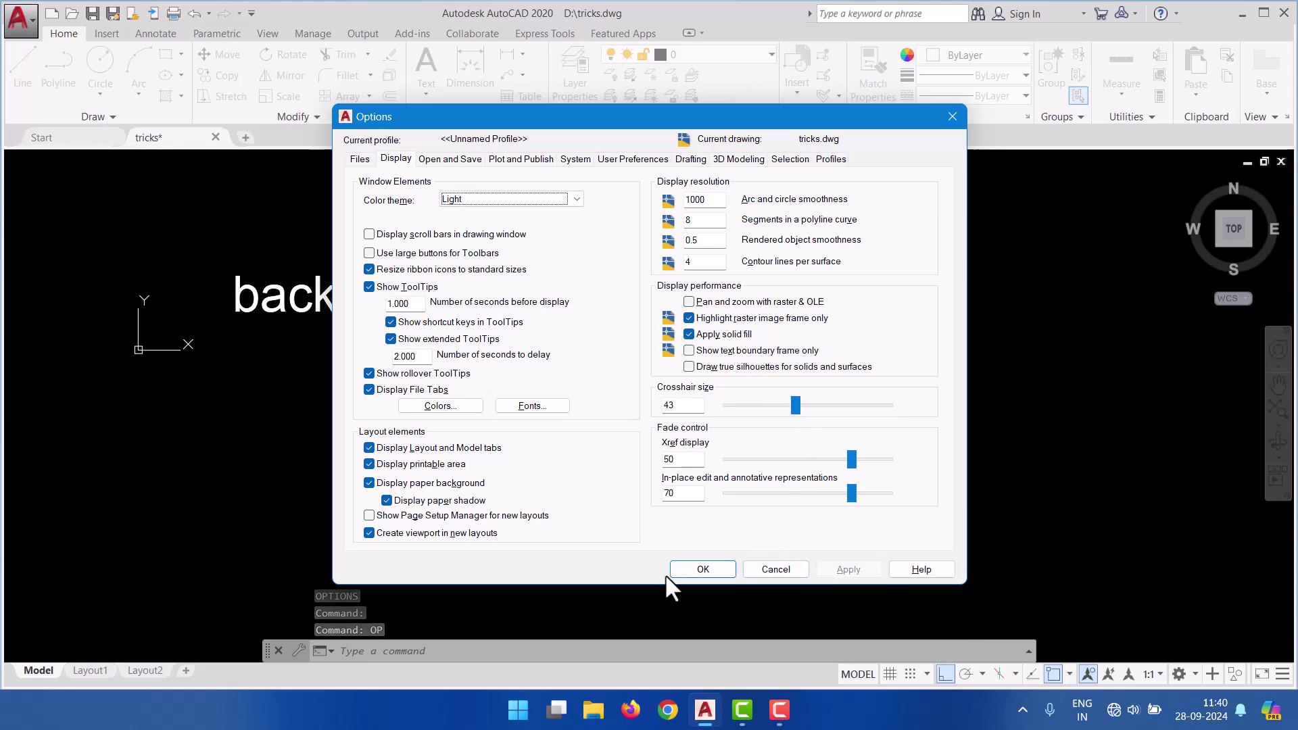
left_click(708, 572)
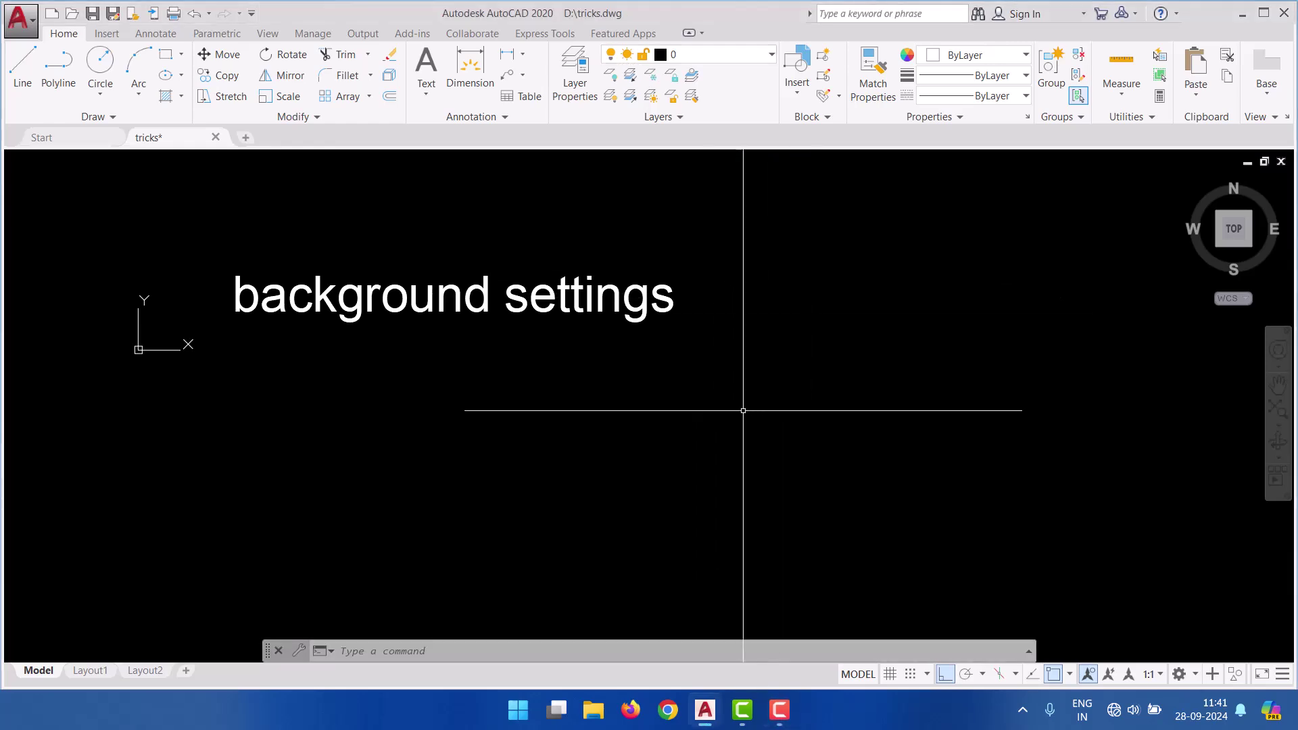
type("op")
key("Return")
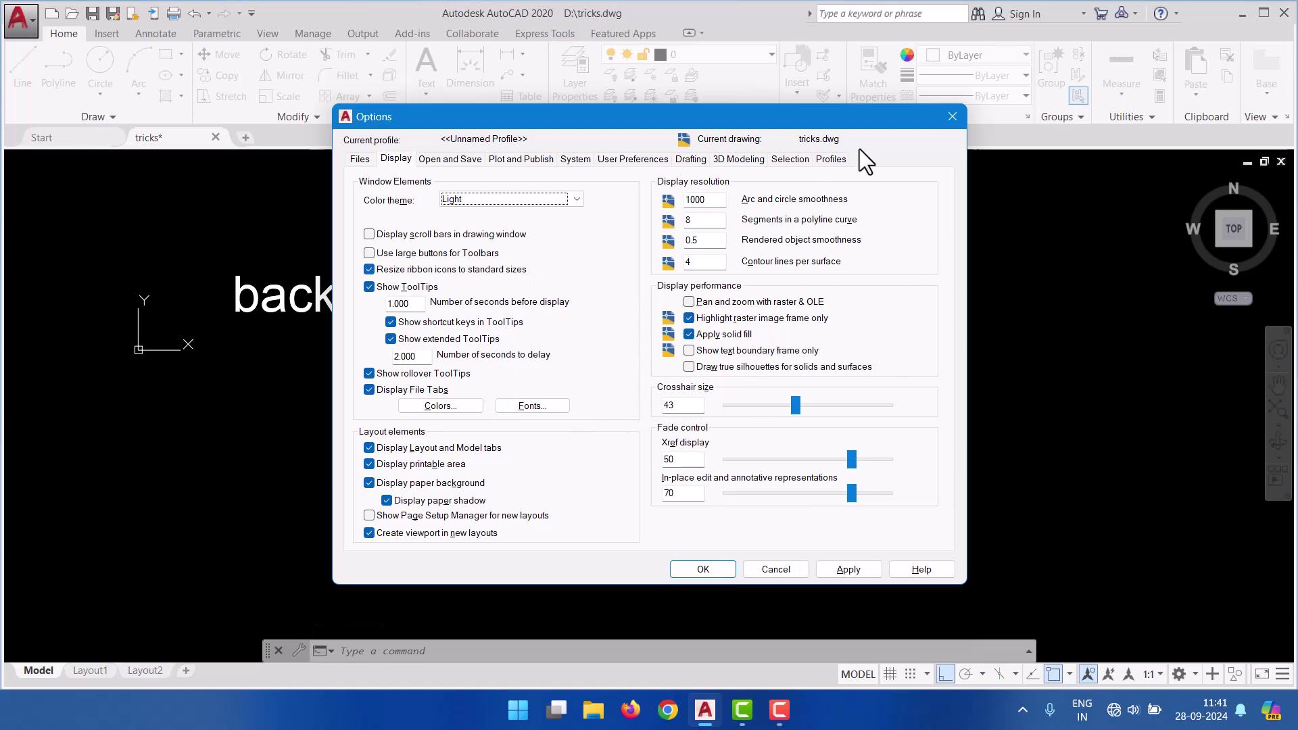
left_click(945, 111)
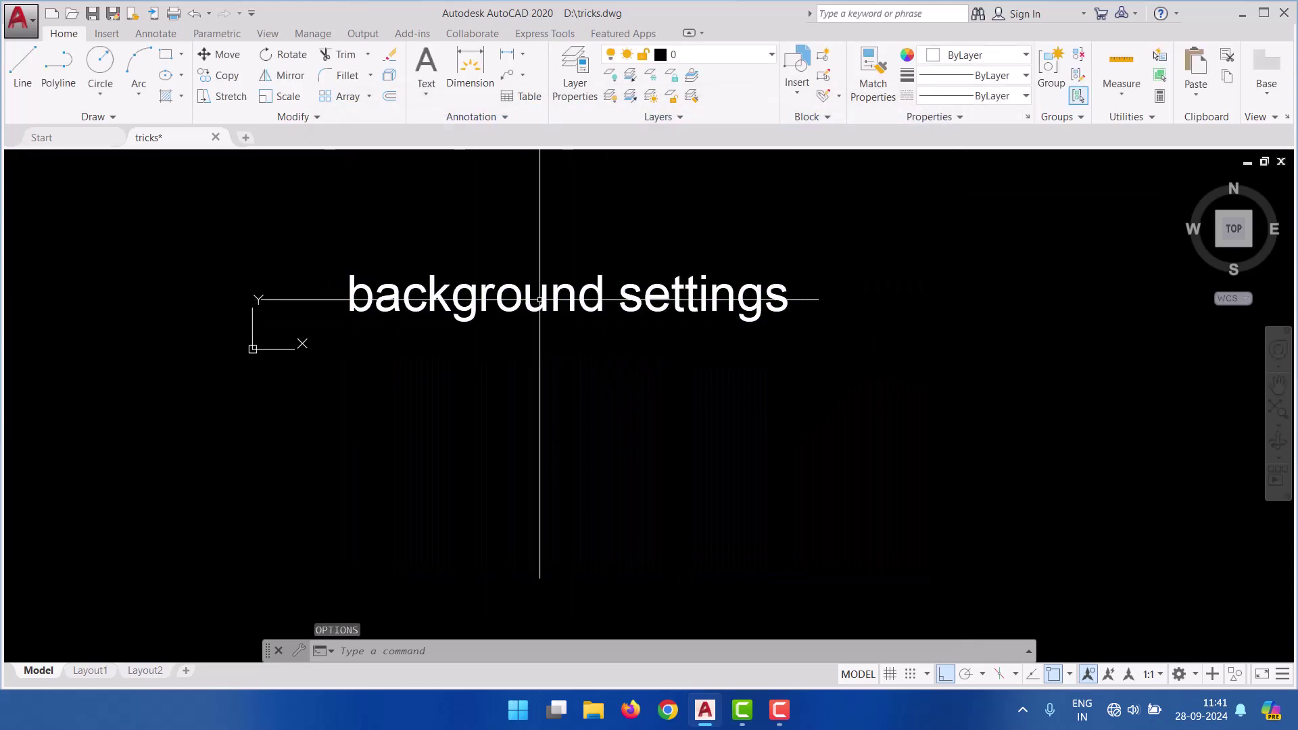
- Reword the label to 'file older version save 2024'
double_click(531, 299)
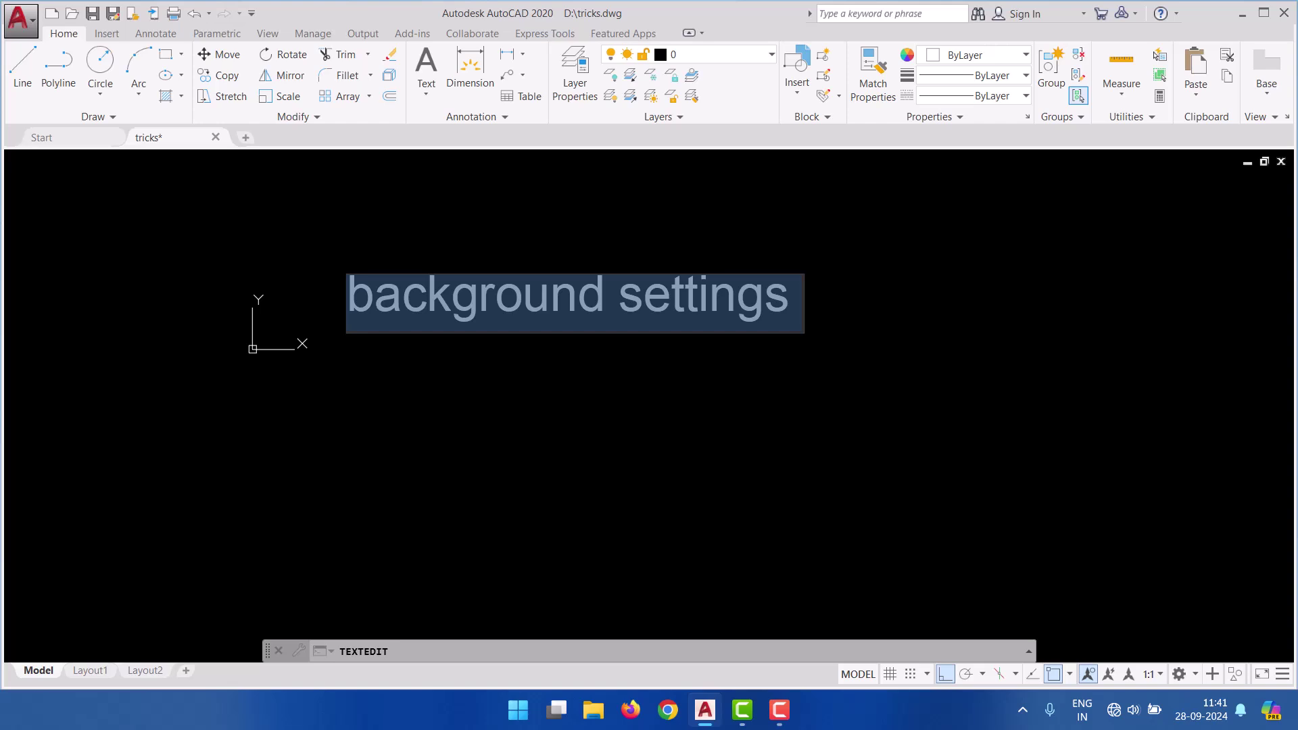
type("file")
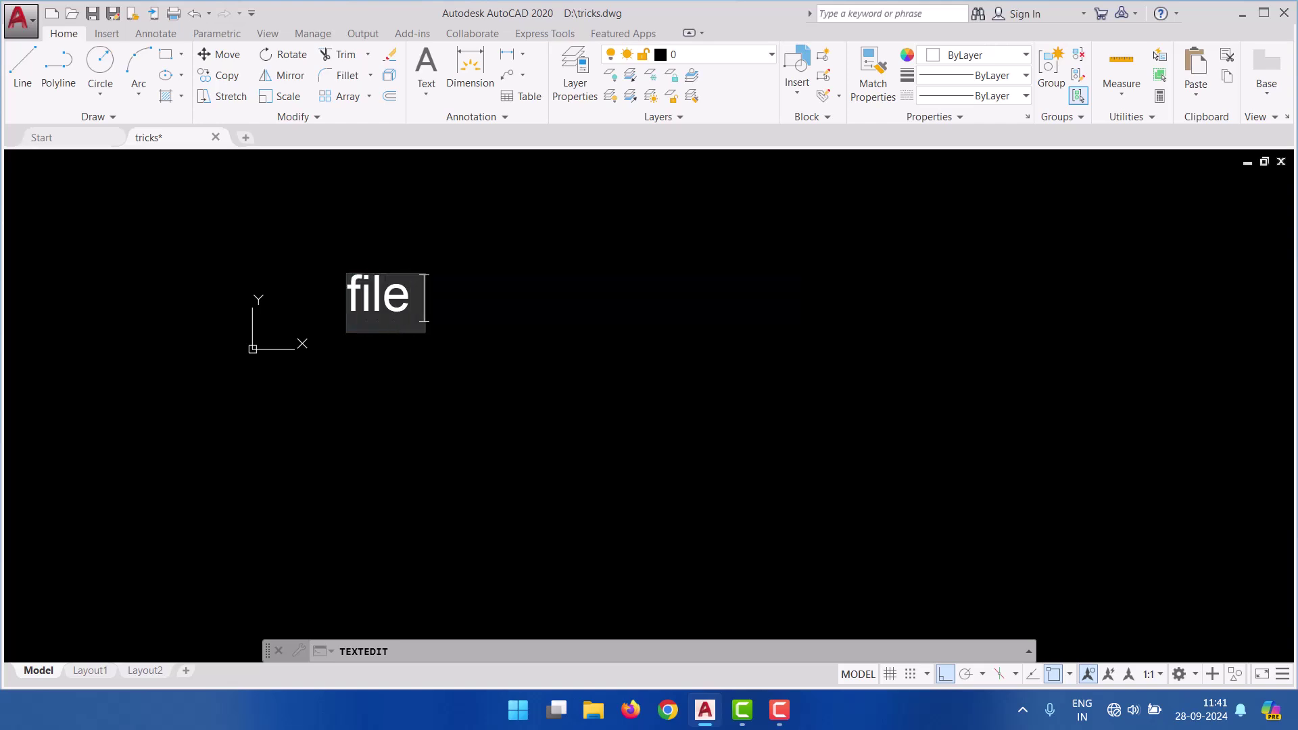
type(" older")
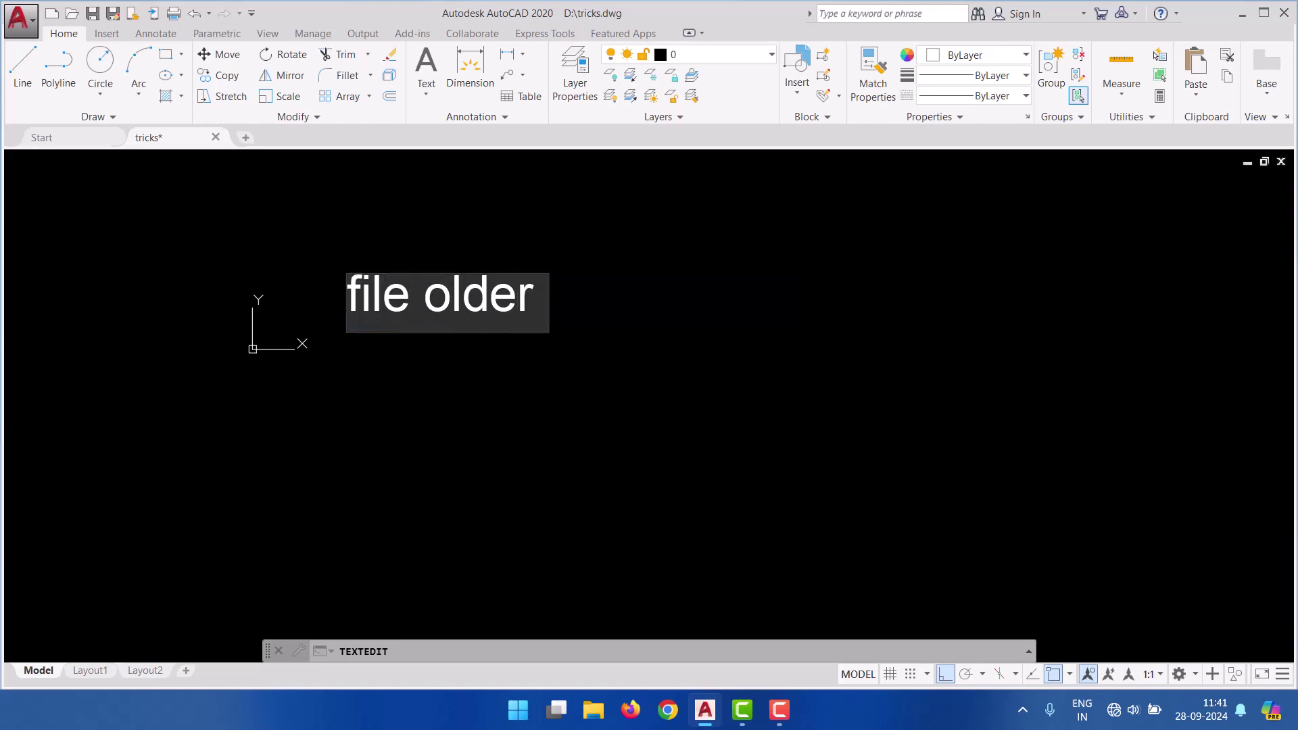
type(" vesion s")
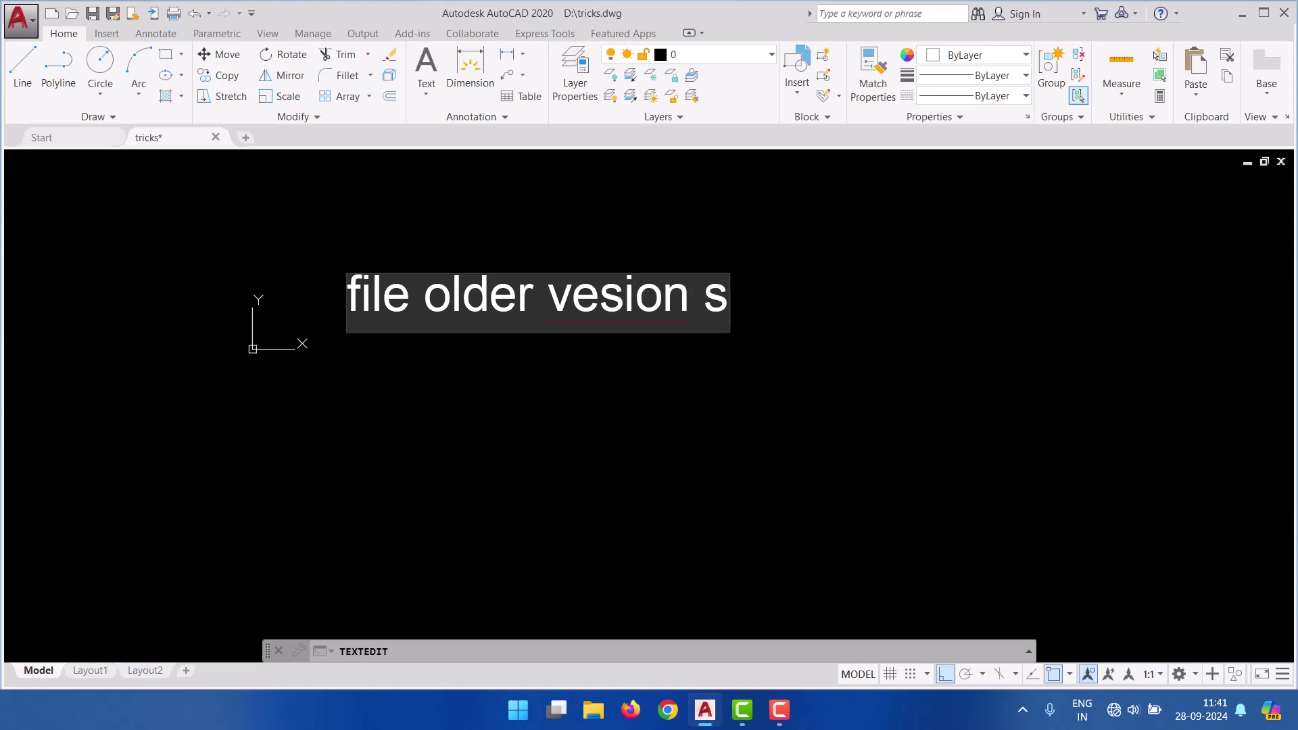
type("a")
key("BackSpace")
key("BackSpace")
key("BackSpace")
key("BackSpace")
key("BackSpace")
type("r")
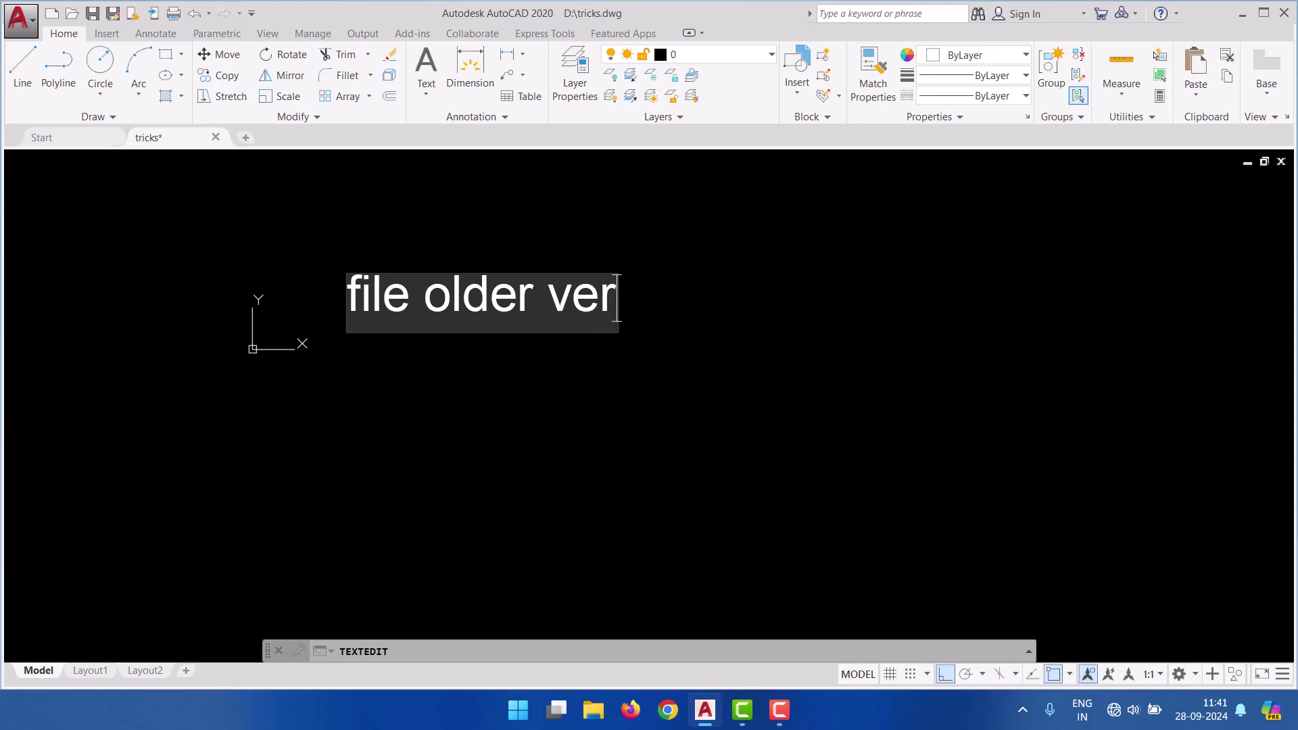
type("sion saa")
key("BackSpace")
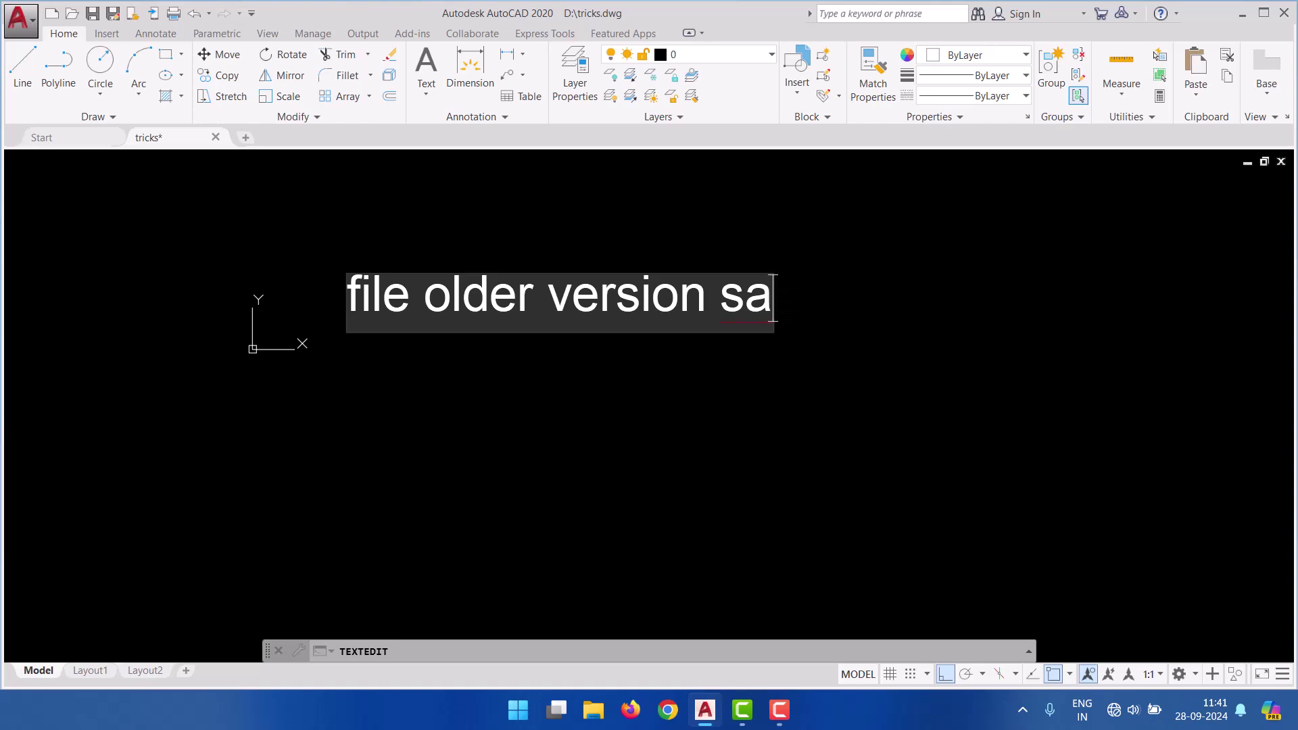
key("BackSpace")
type("ave ")
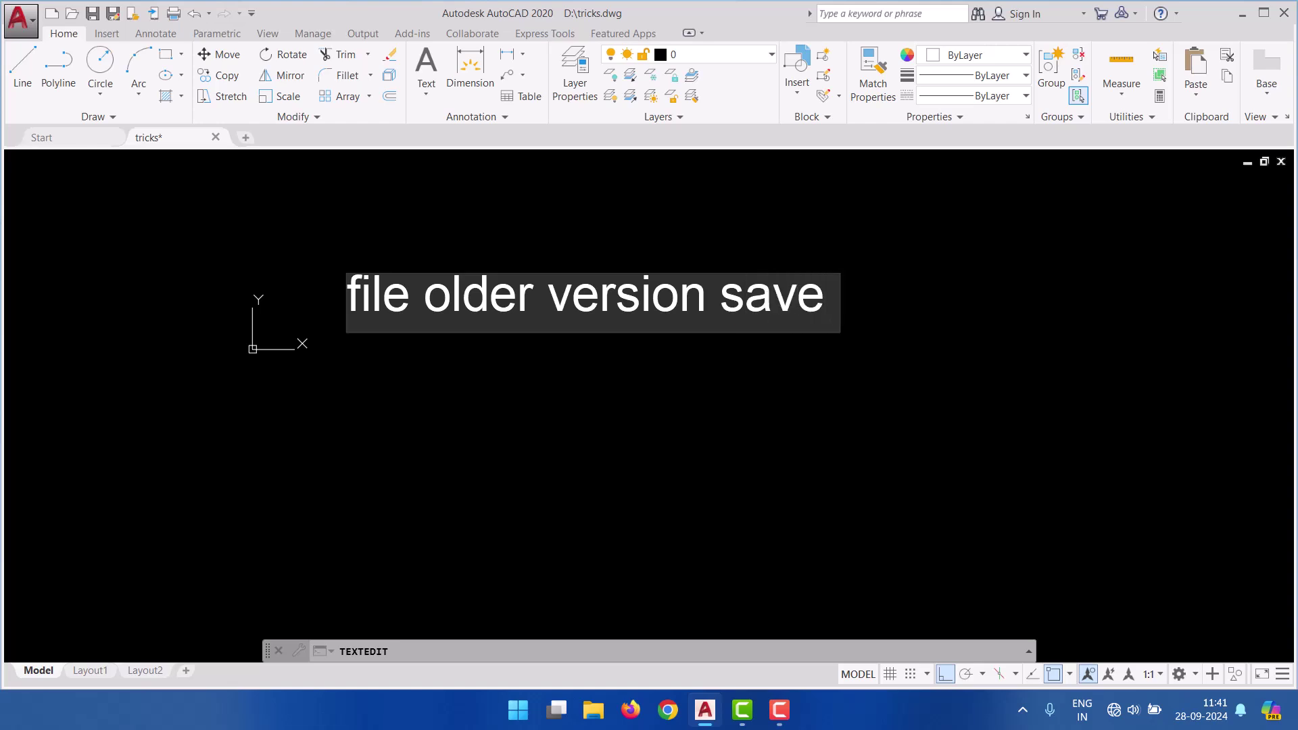
type("202")
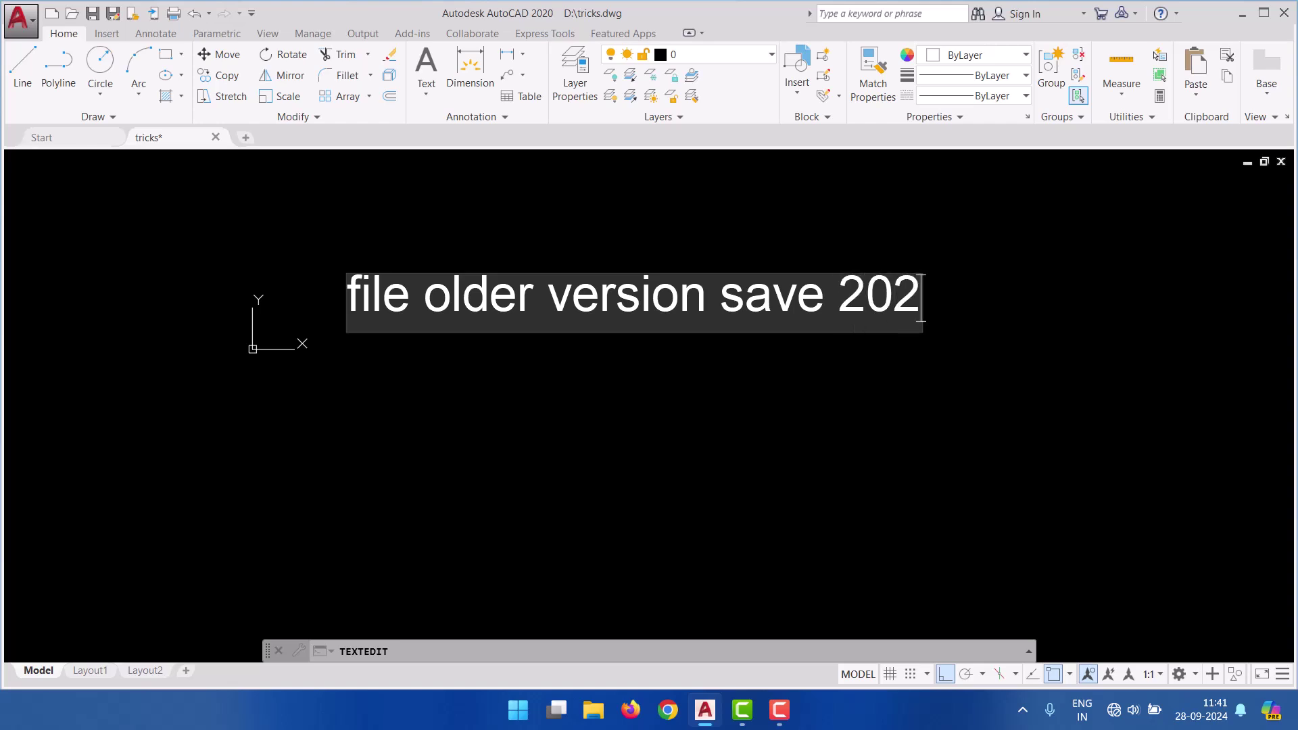
type("4")
left_click(602, 399)
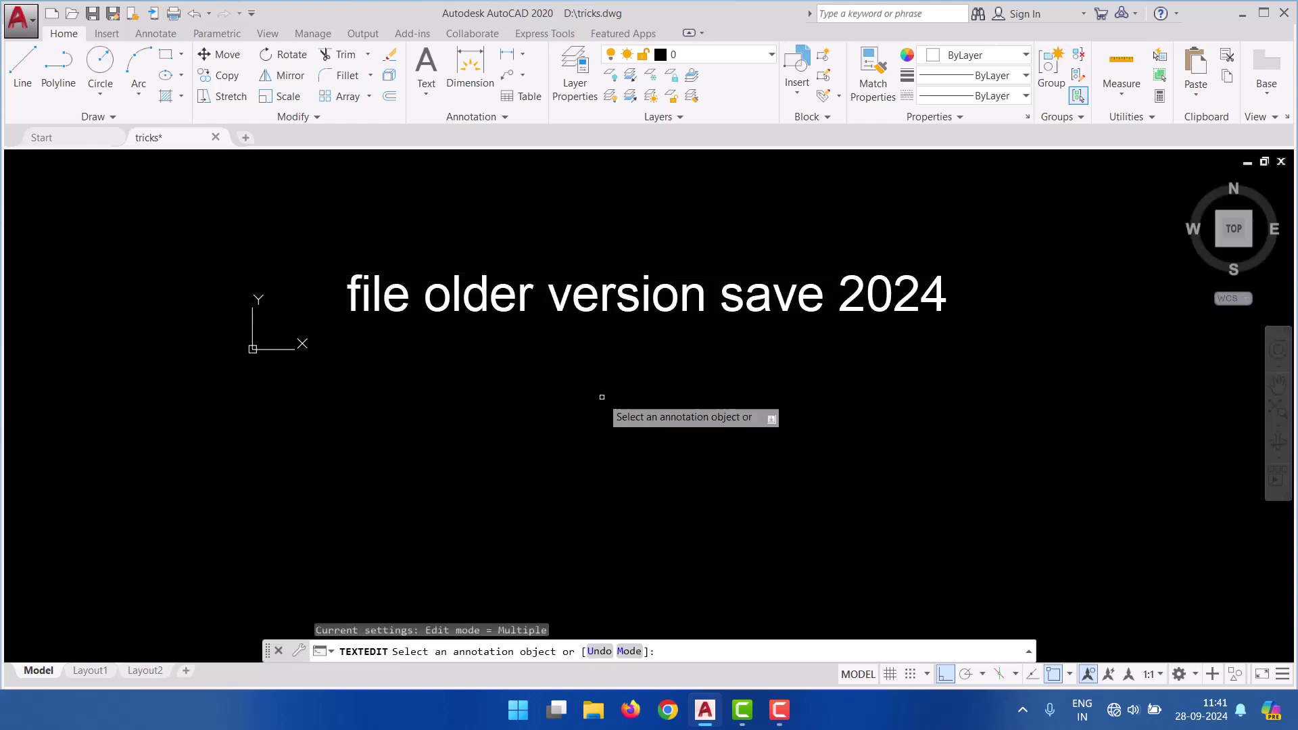
key("Escape")
- Copy the 'file older version save 2024' text to just below the original
type("co")
key("Return")
left_click(604, 317)
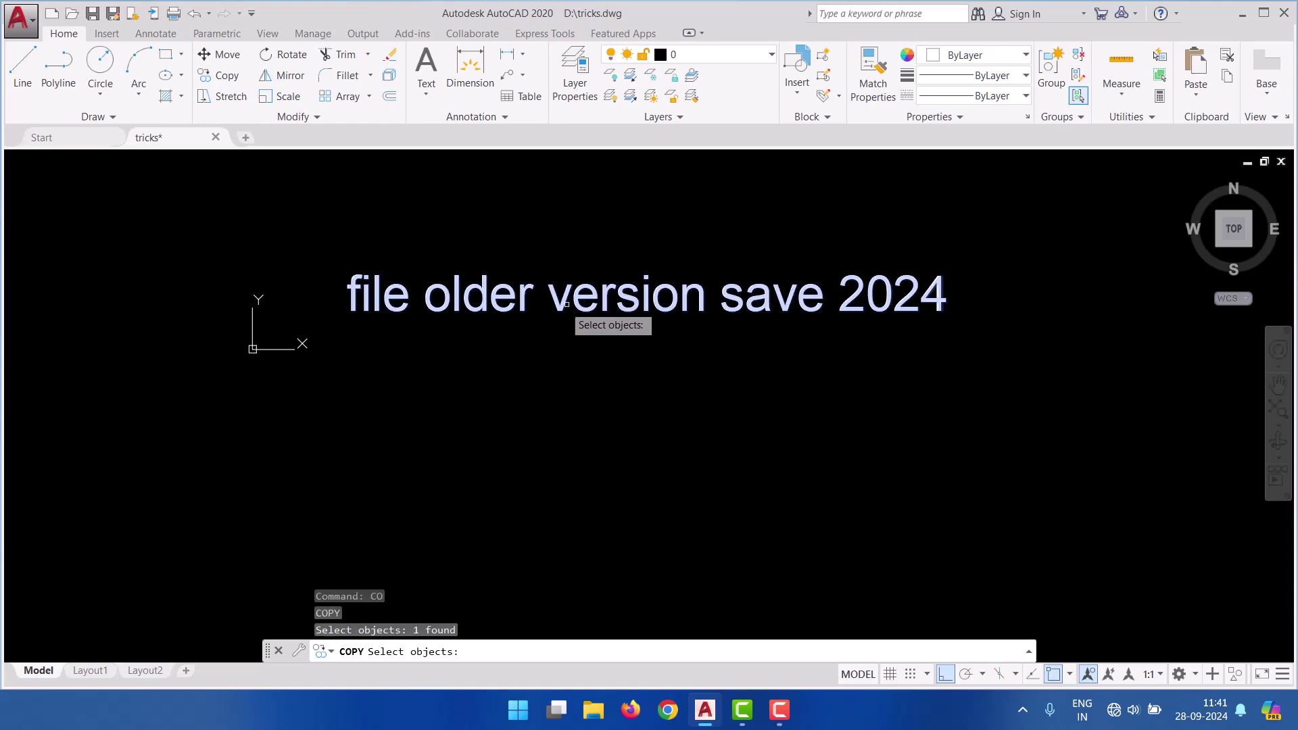
key("Return")
left_click(556, 318)
left_click(554, 382)
key("Escape")
- Retype the copied line as 'save as 2010'
double_click(801, 365)
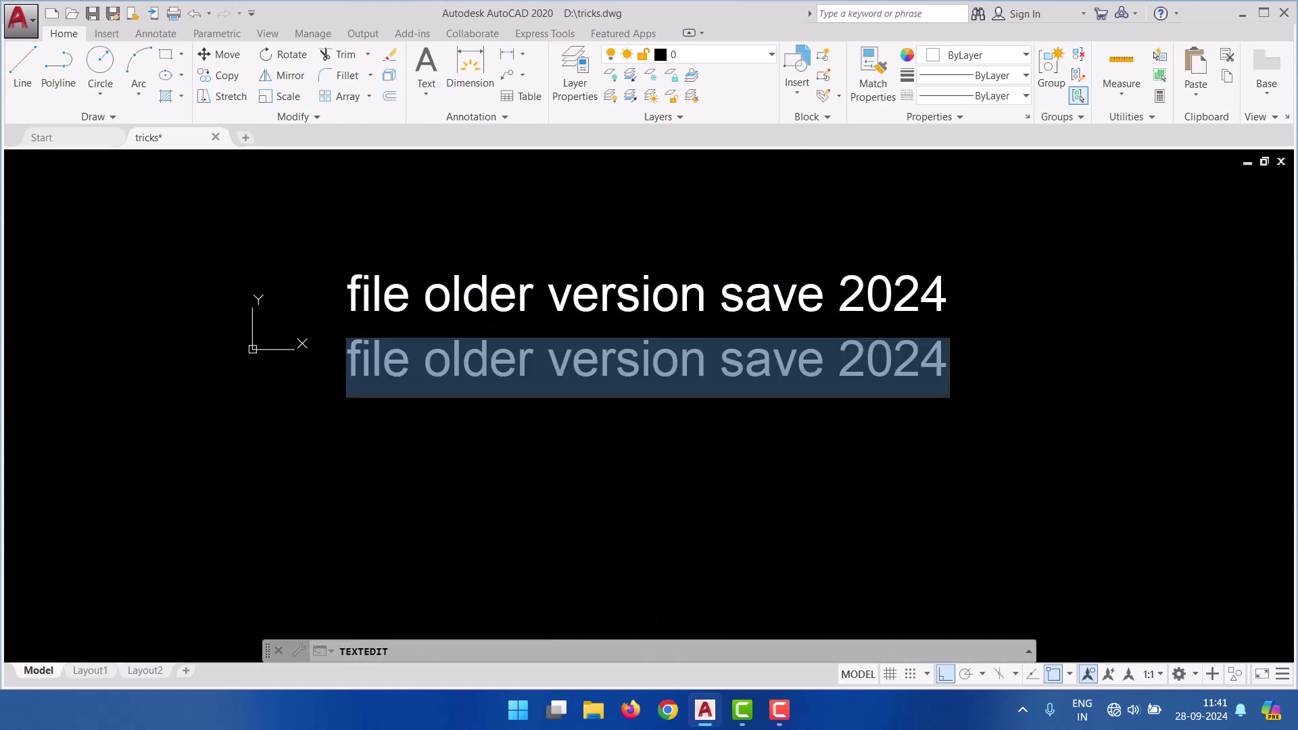
key("BackSpace")
type("sa")
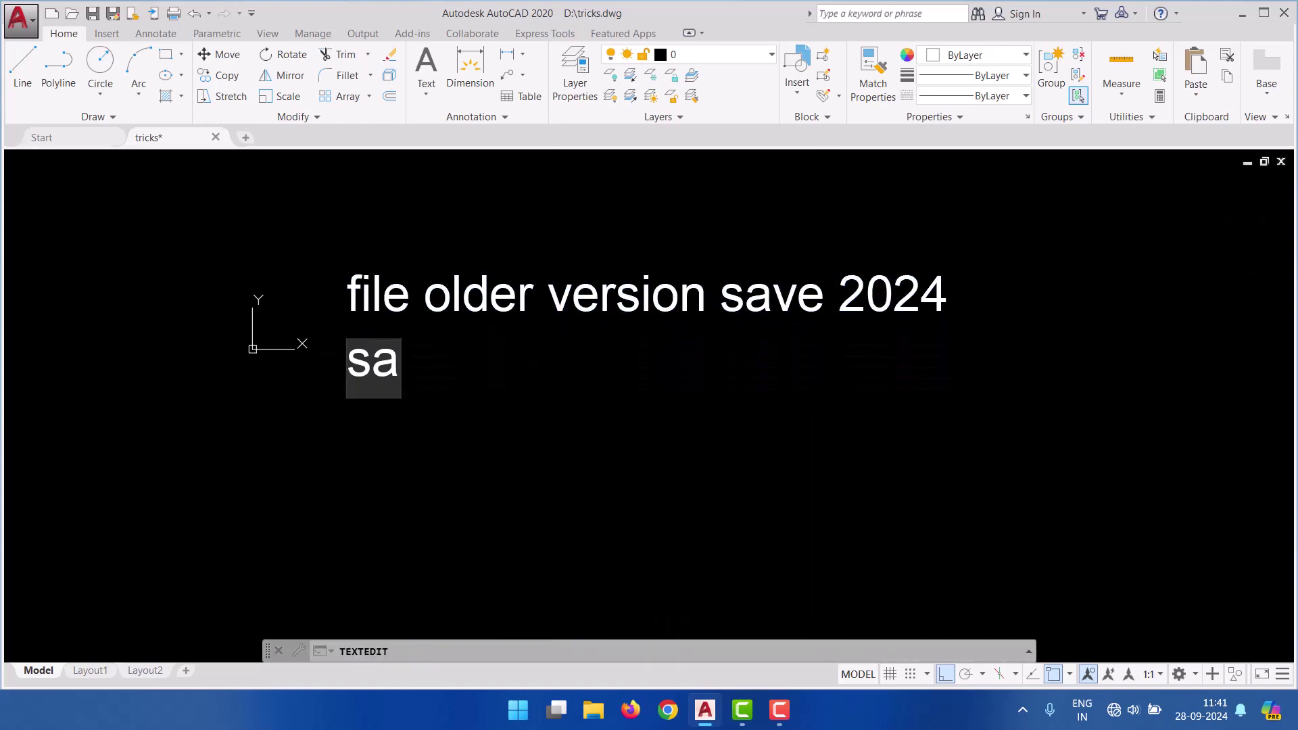
type("ve ")
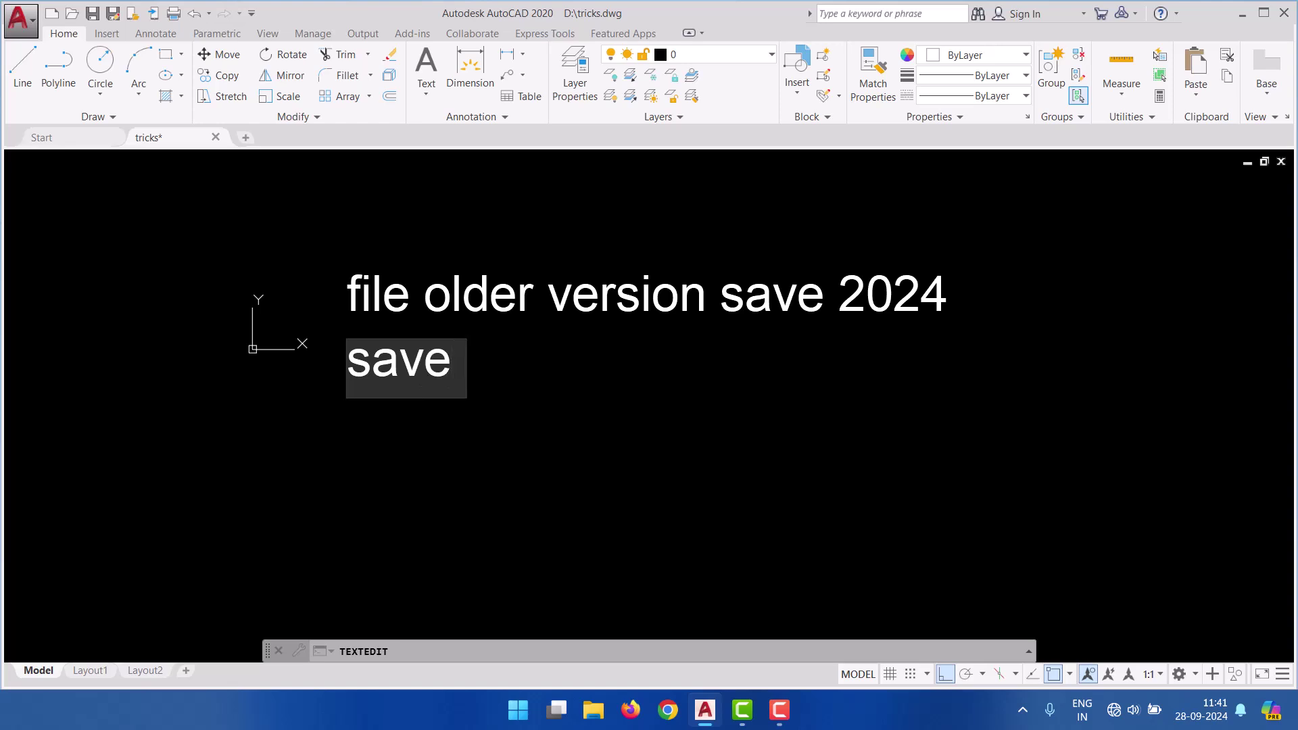
type("as ")
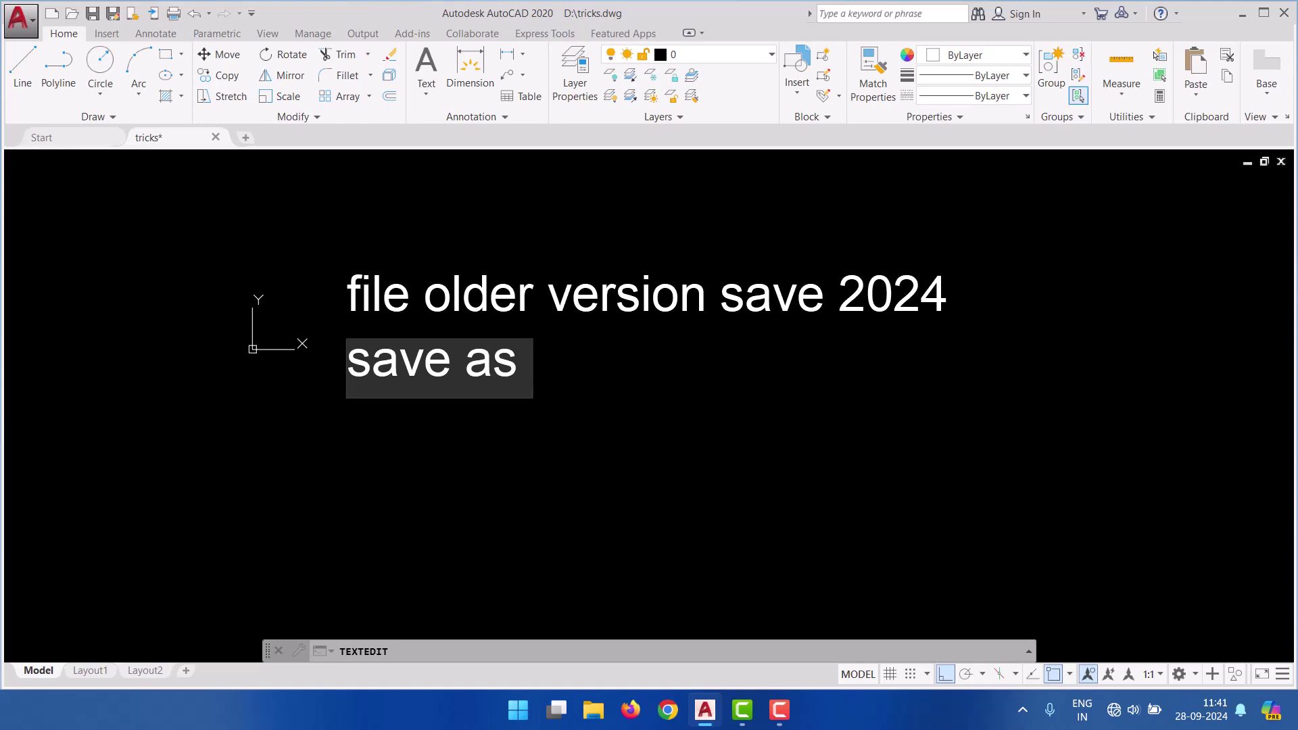
type("10")
key("BackSpace")
key("BackSpace")
type("2")
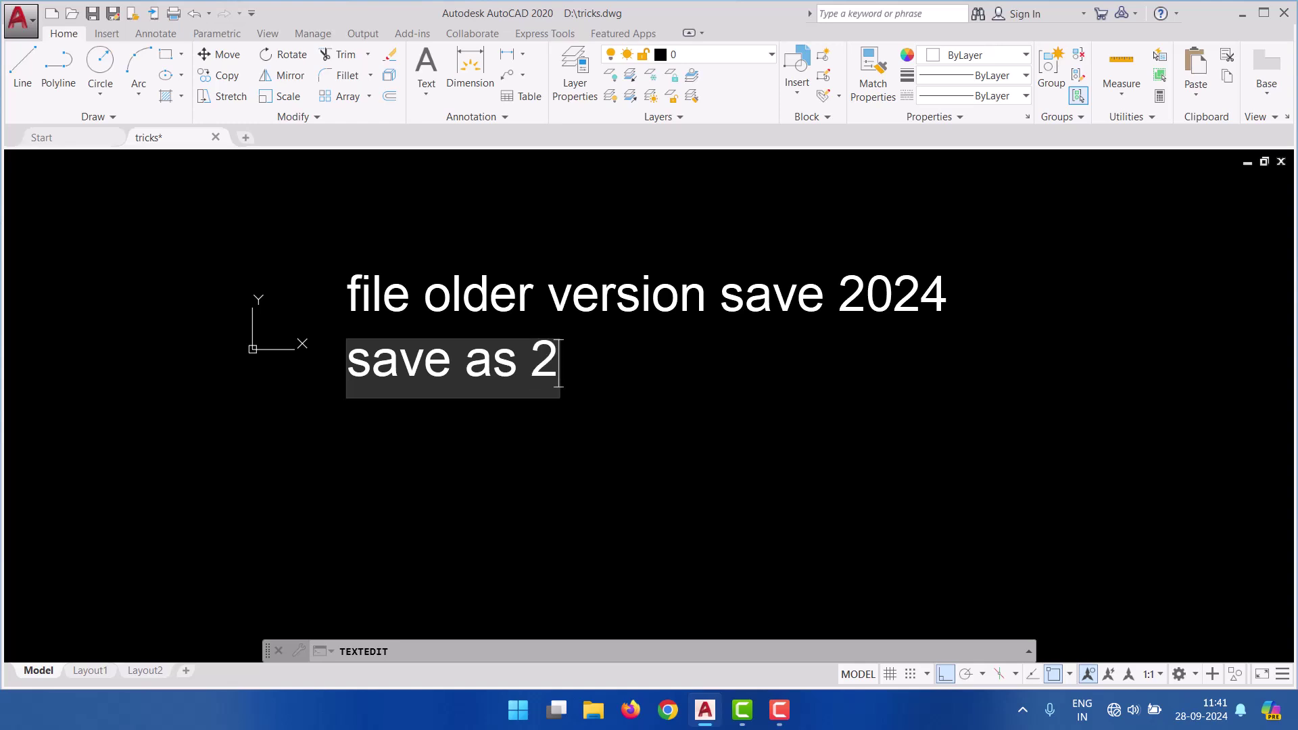
type("010")
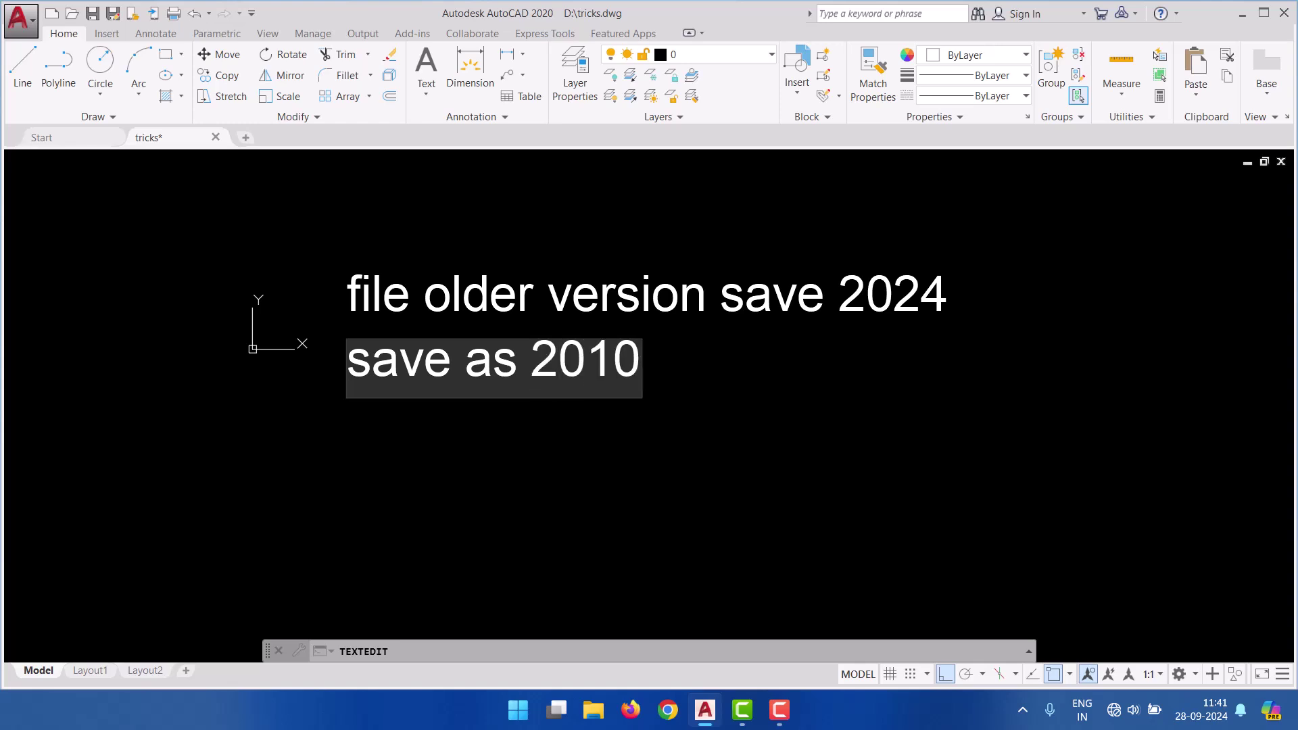
left_click(799, 366)
key("Escape")
key("Escape")
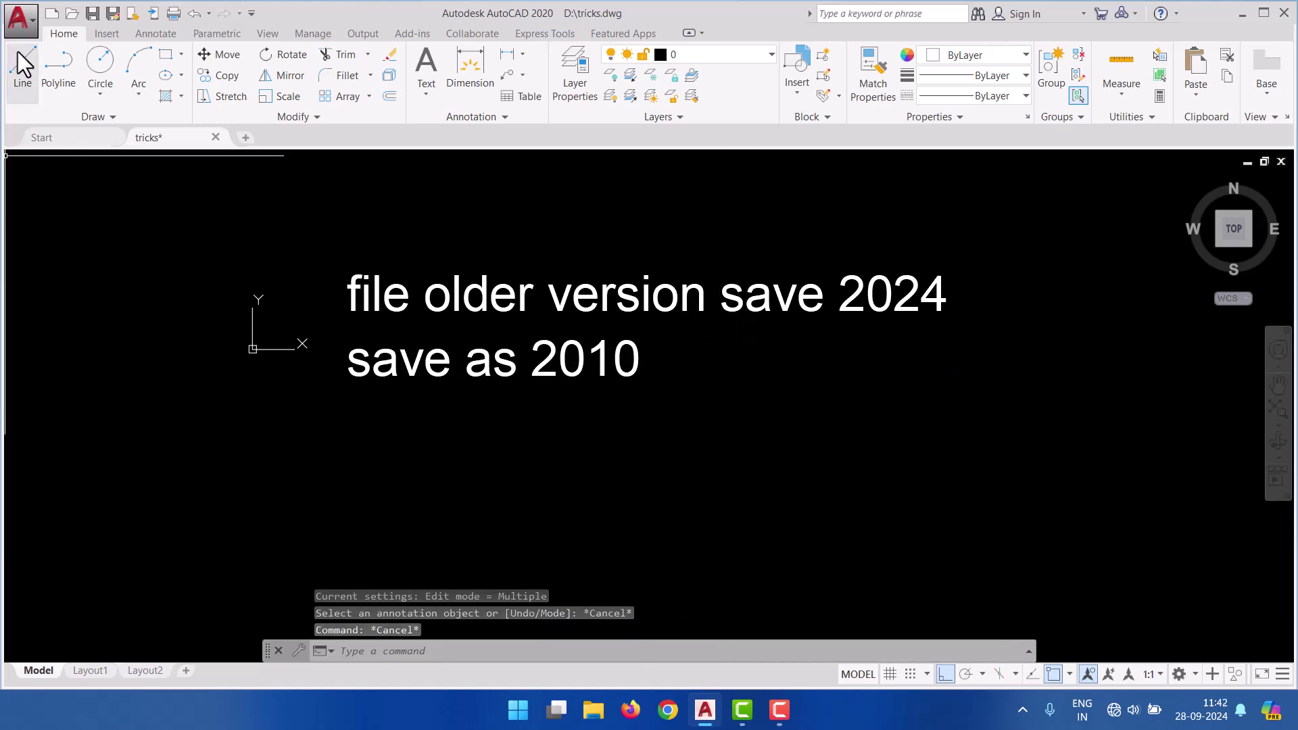
left_click(18, 19)
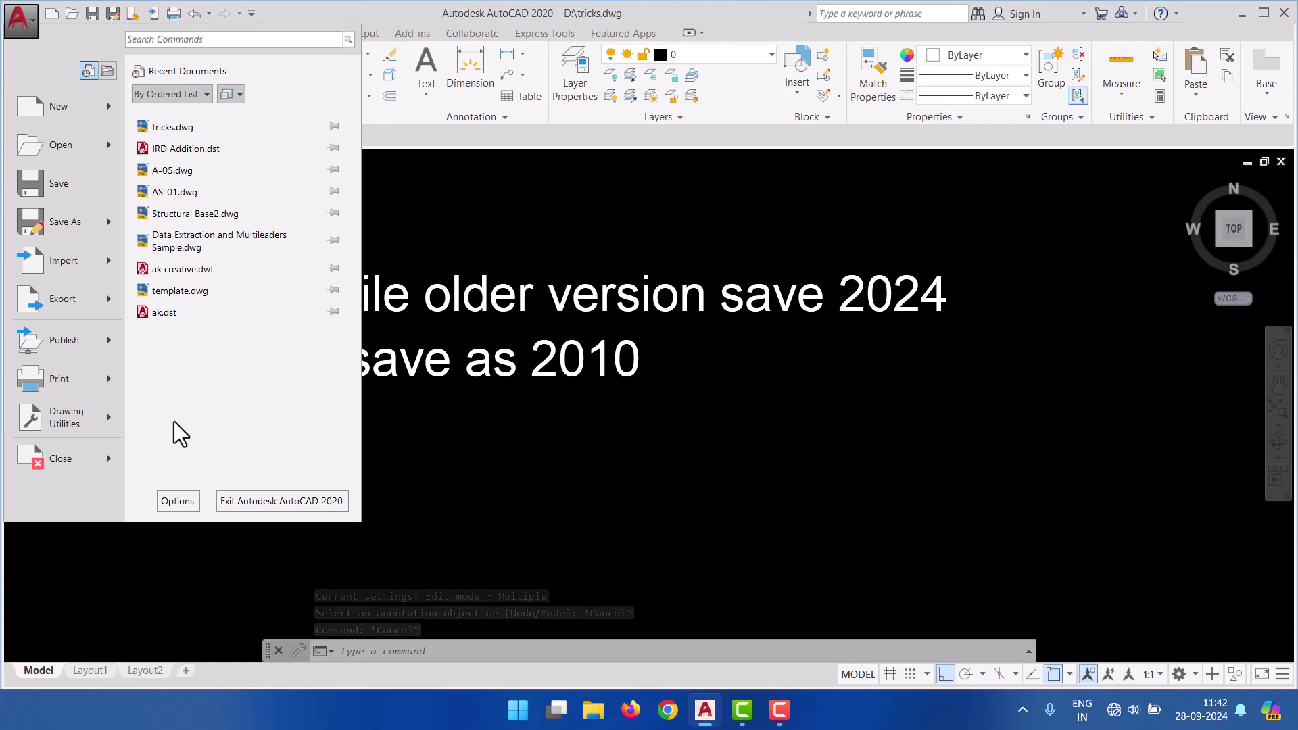
left_click(78, 225)
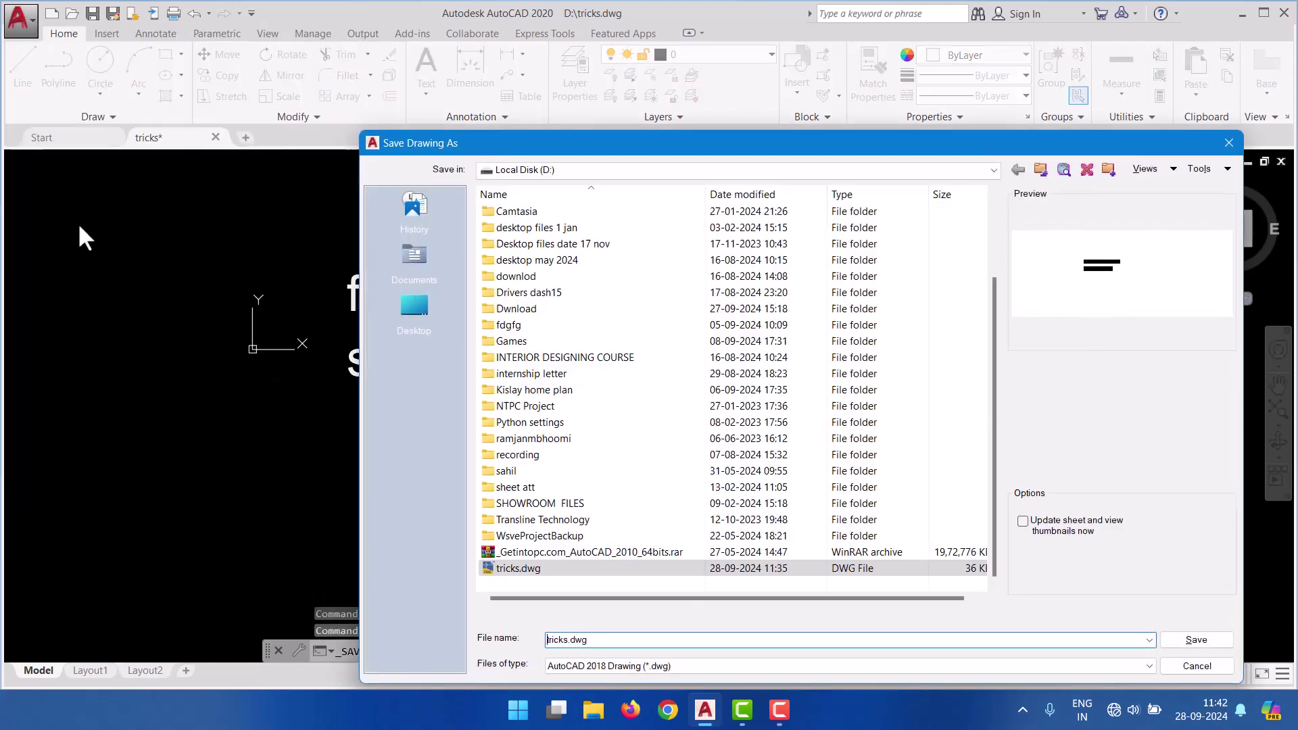
left_click_drag(579, 150, 534, 48)
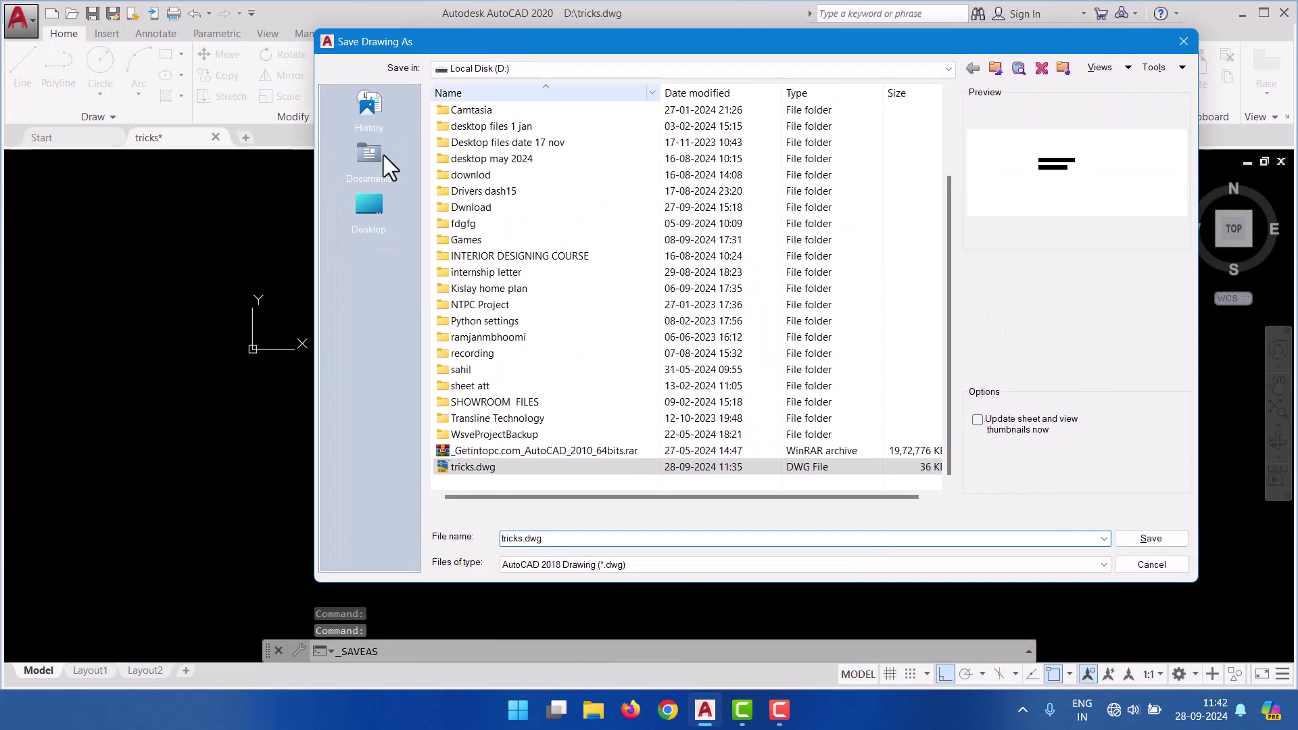
left_click(357, 216)
left_click(569, 565)
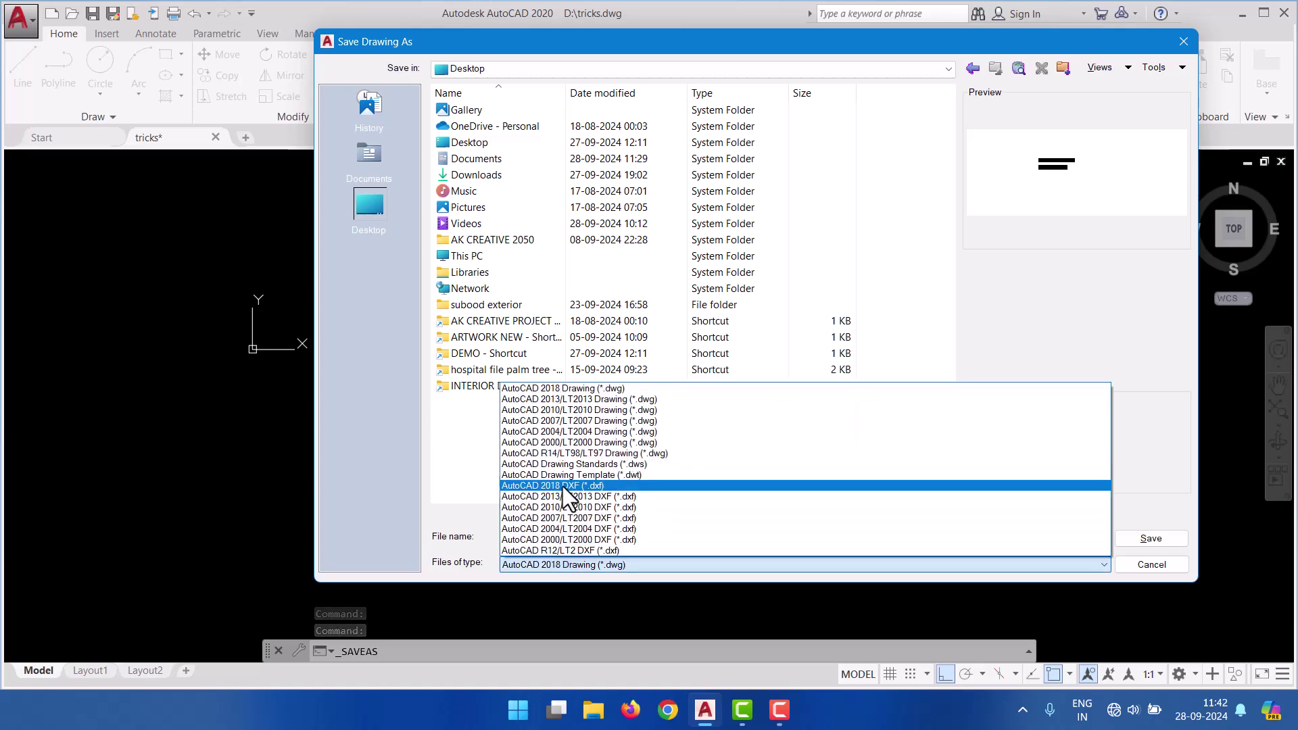
left_click(589, 414)
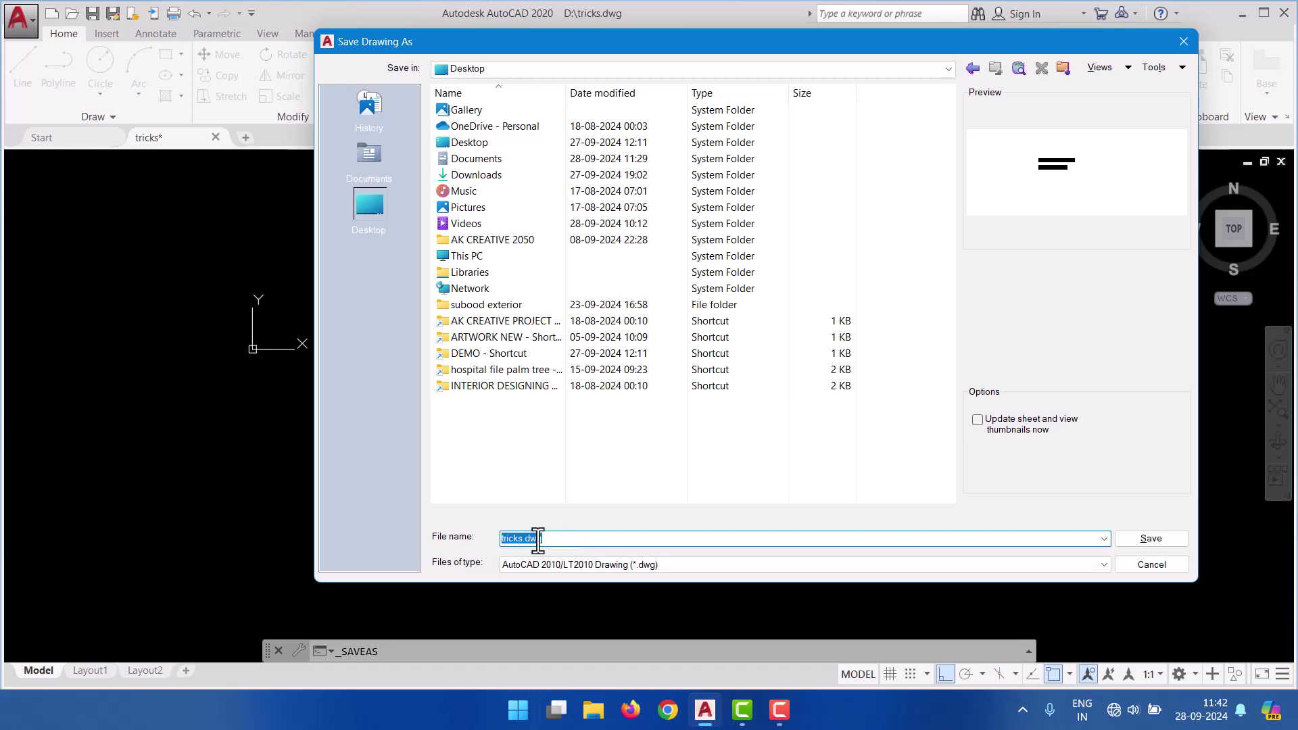
left_click(1151, 565)
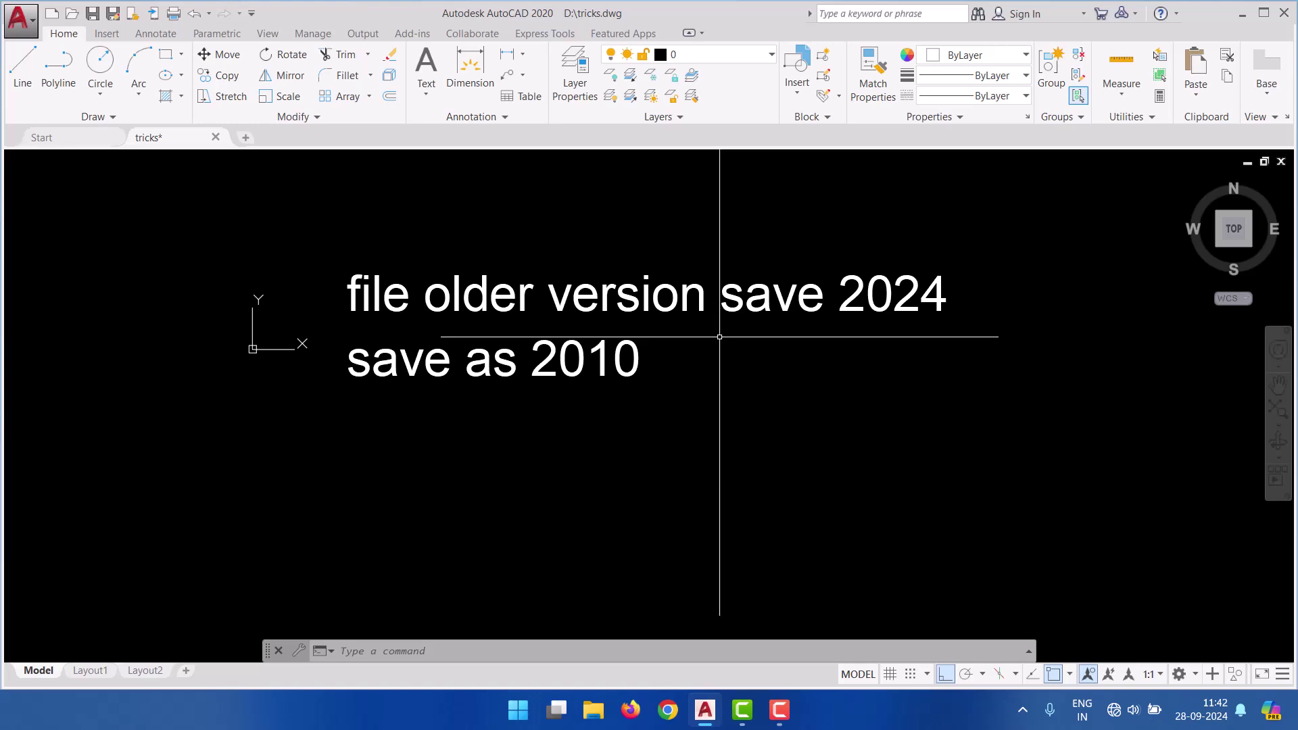
- Make AutoCAD 2010/LT2010 Drawing the default save format, then select both text lines
type("op")
key("Return")
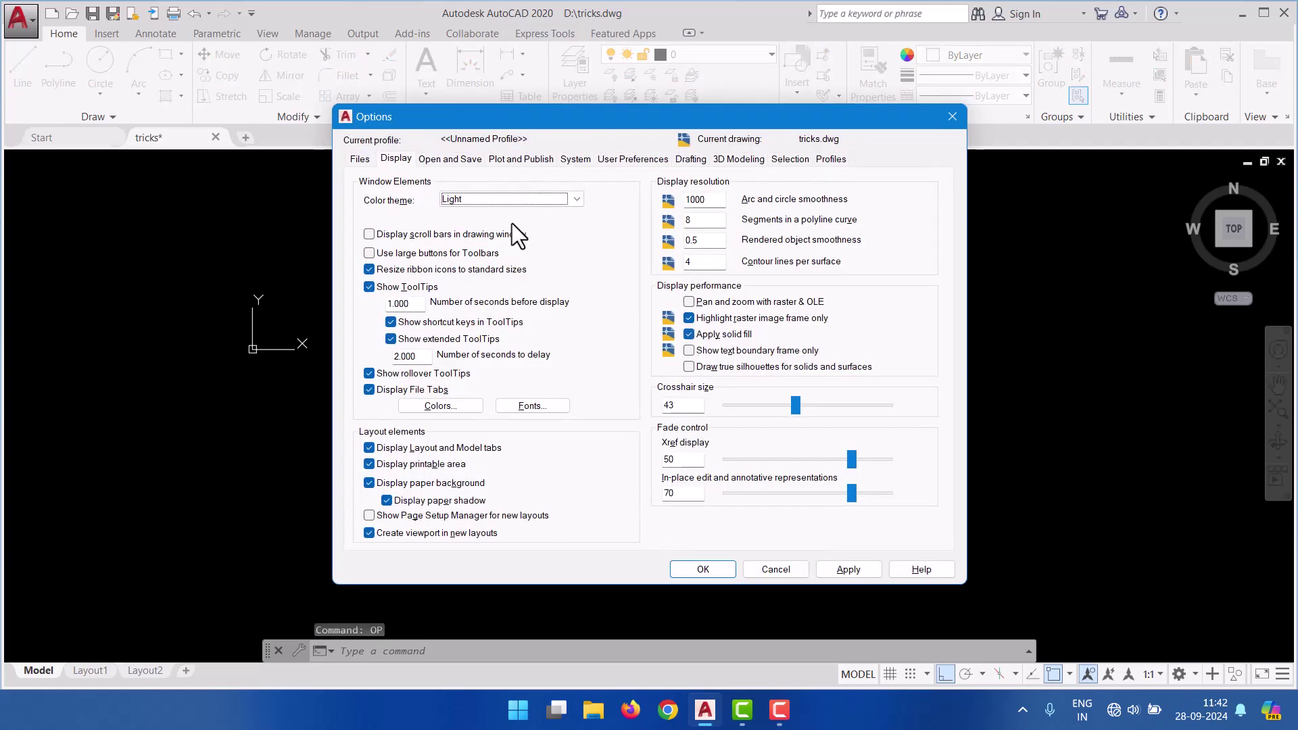
left_click(457, 159)
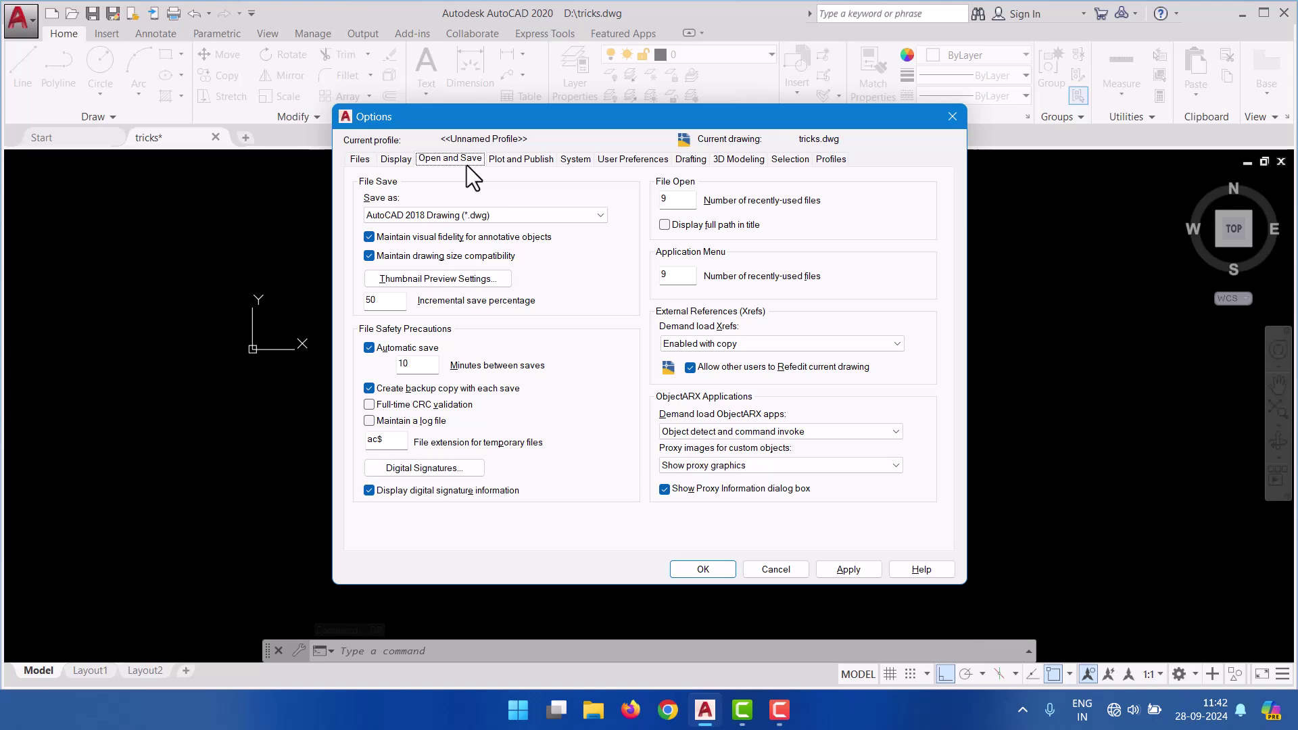
left_click(467, 214)
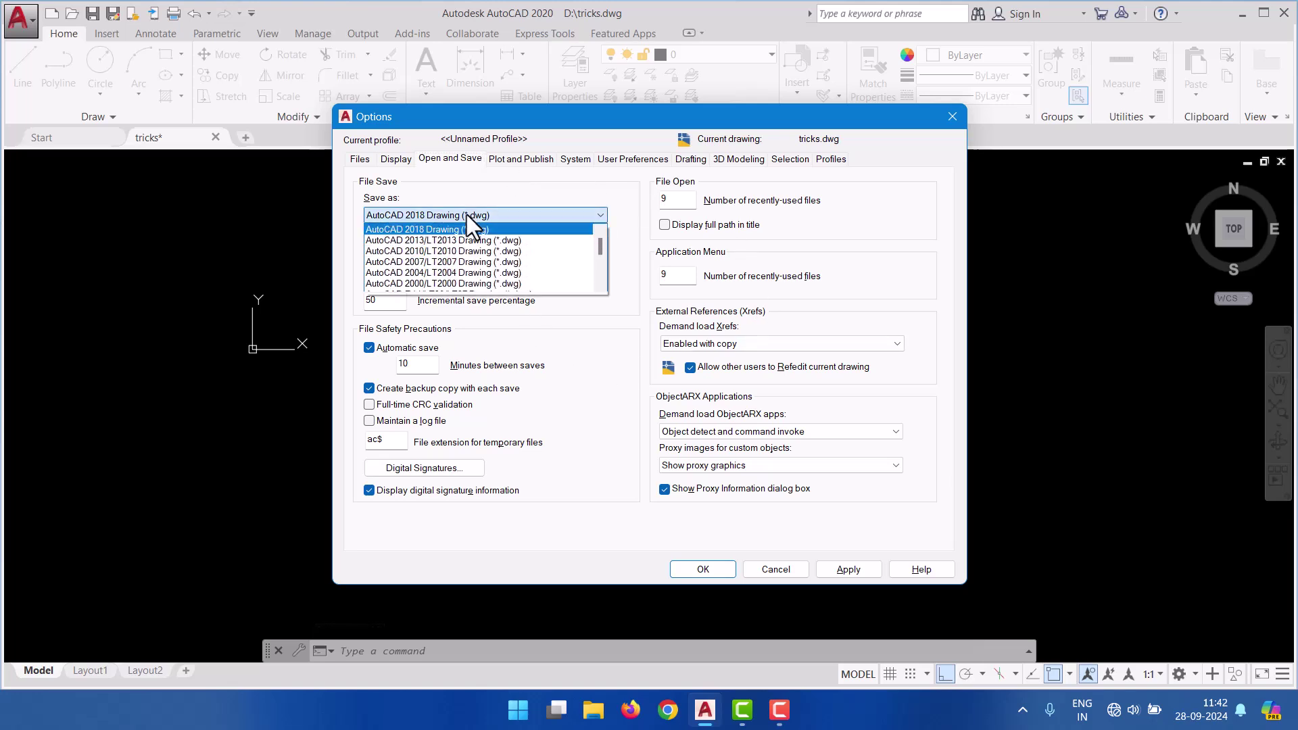
left_click(461, 252)
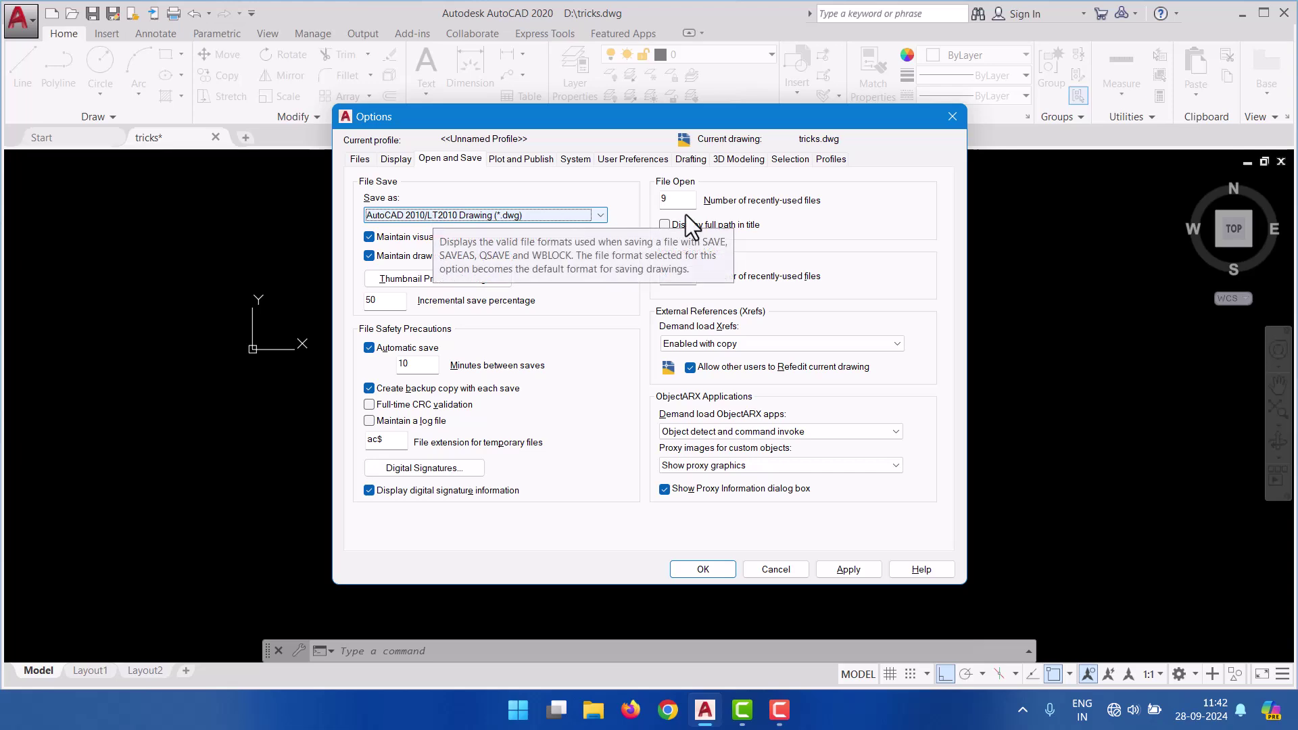
left_click(848, 568)
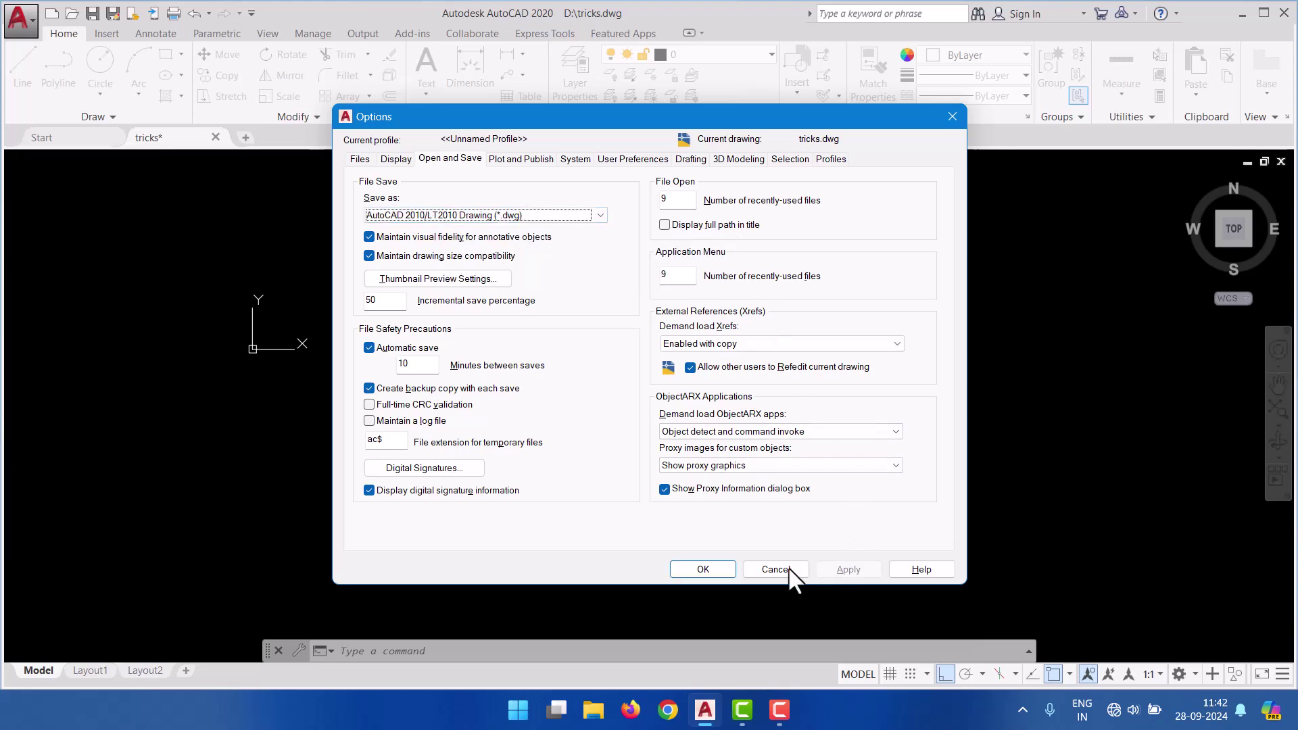
left_click(703, 569)
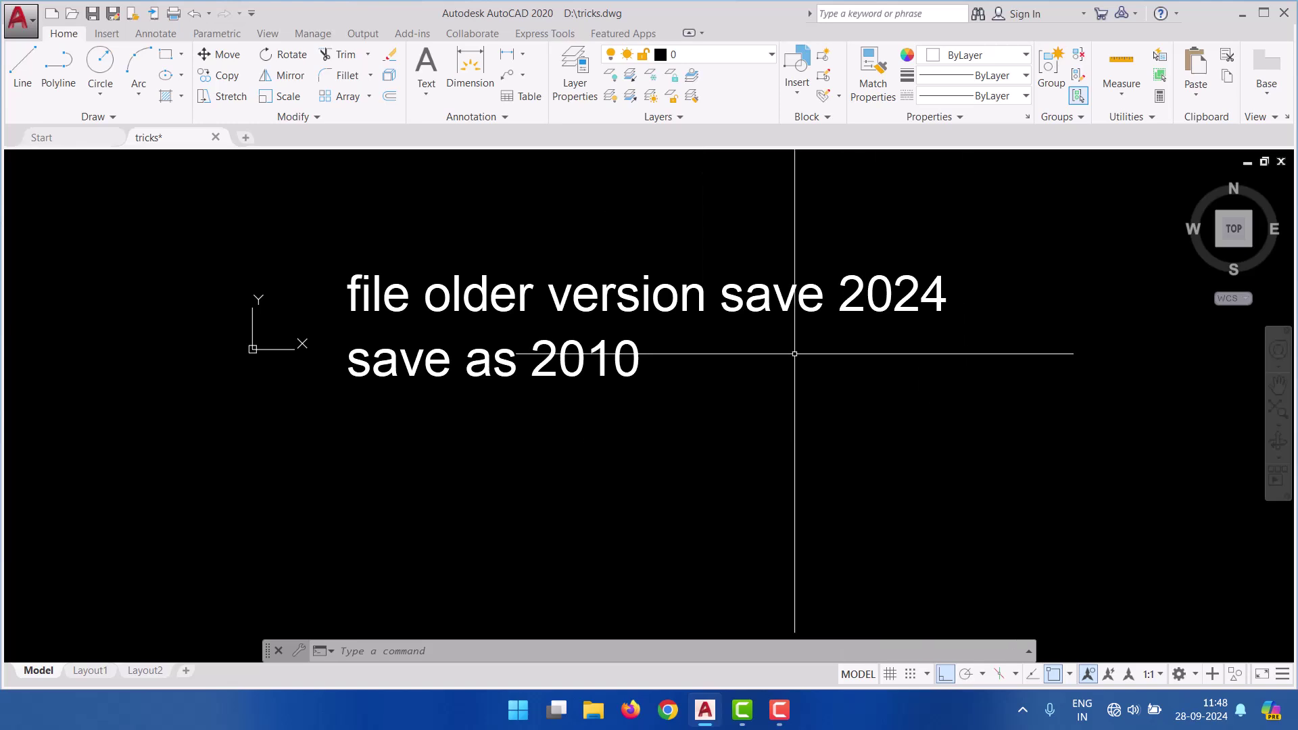
middle_click_drag(836, 253, 771, 269)
left_click(771, 270)
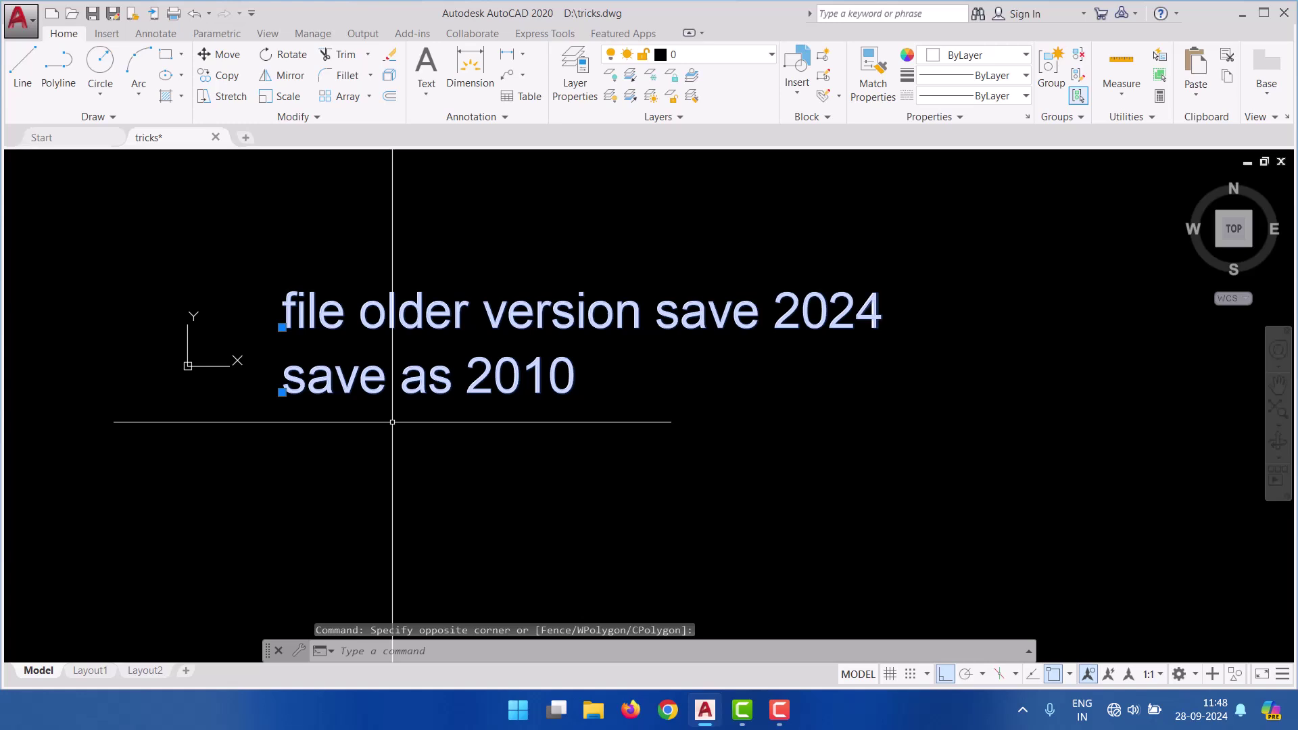
- Delete both text lines and reset the current profile to its defaults
key("Delete")
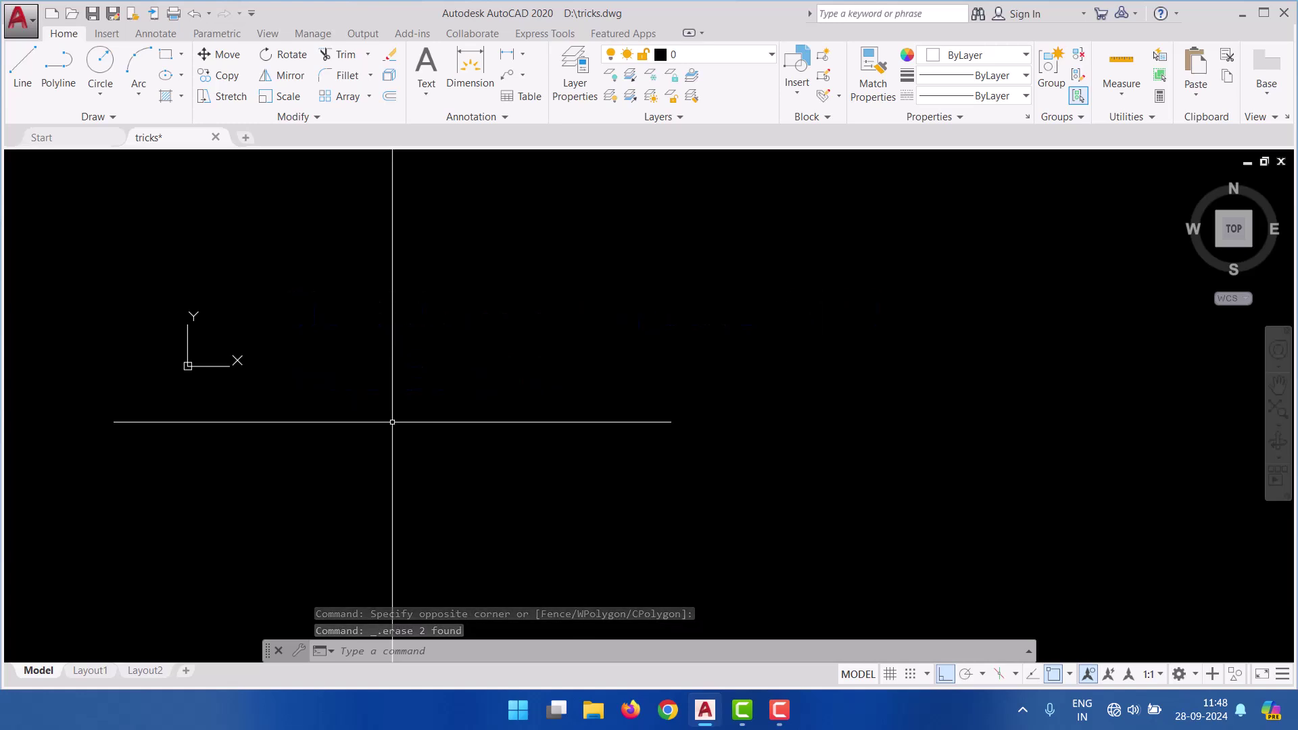
type("op")
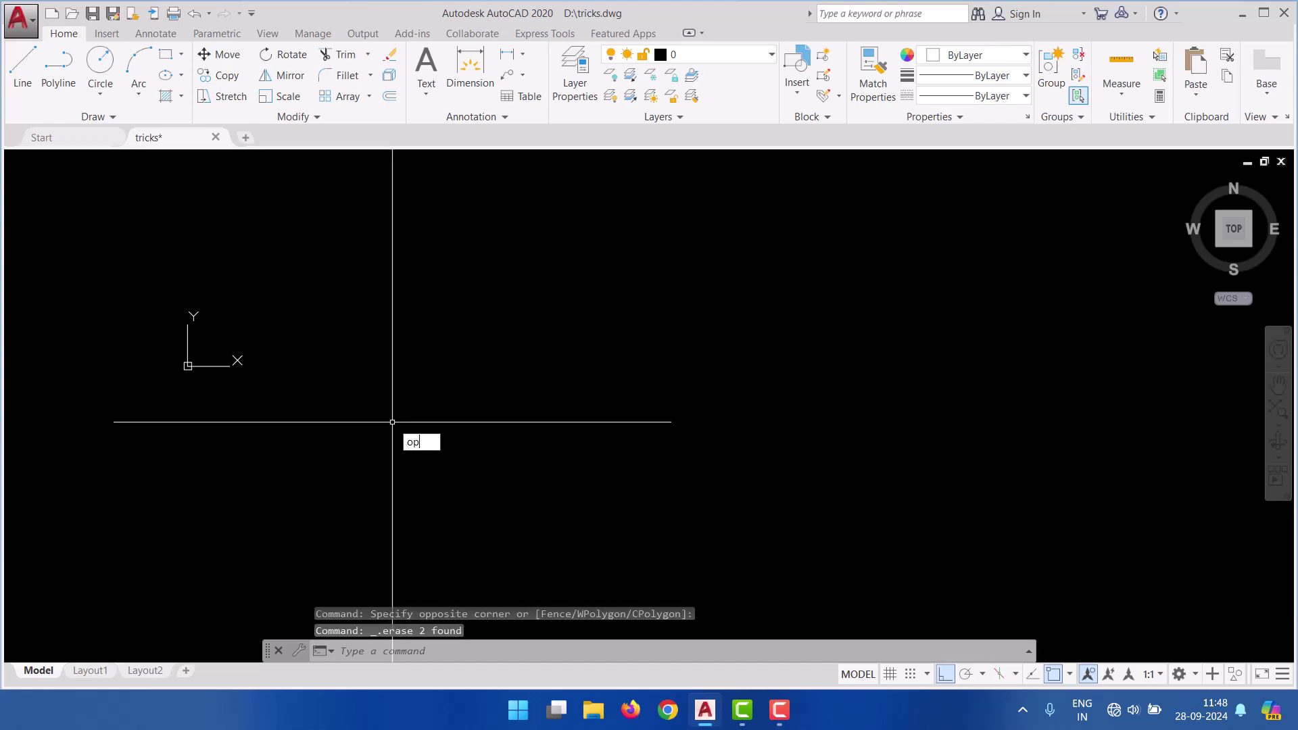
key("Return")
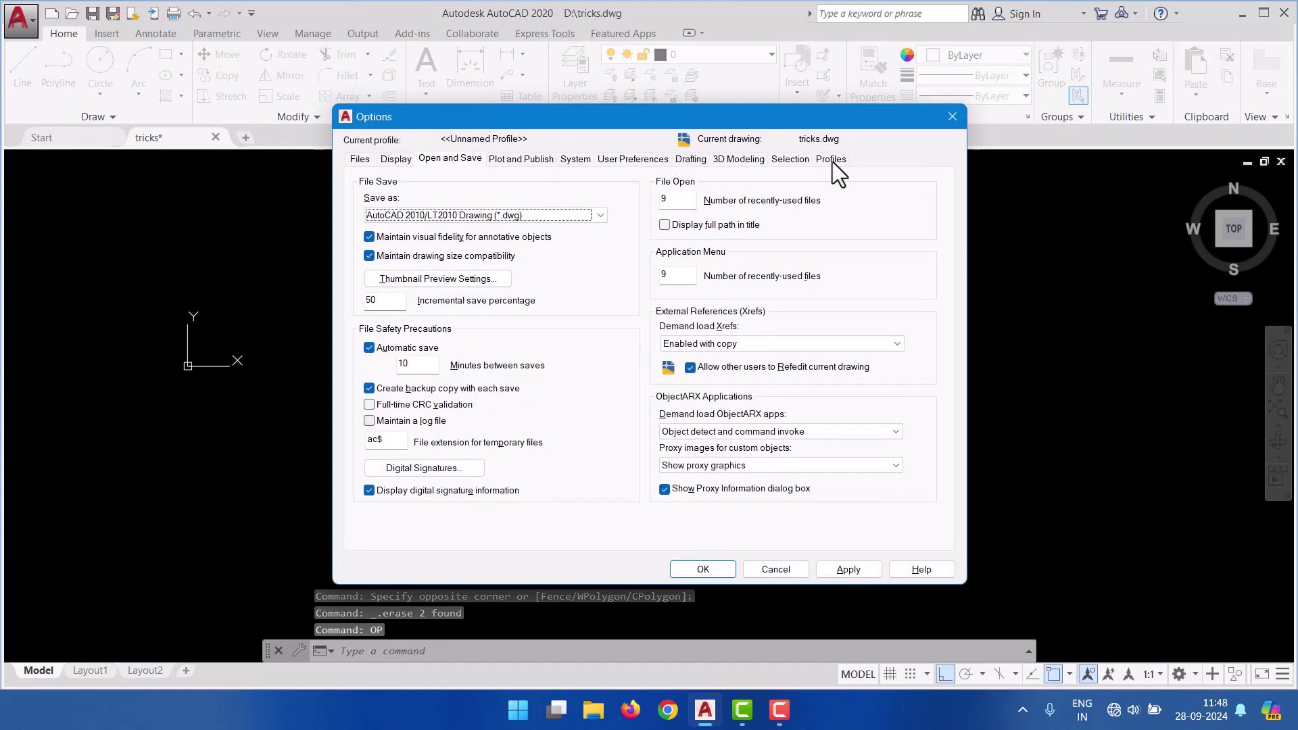
left_click(832, 159)
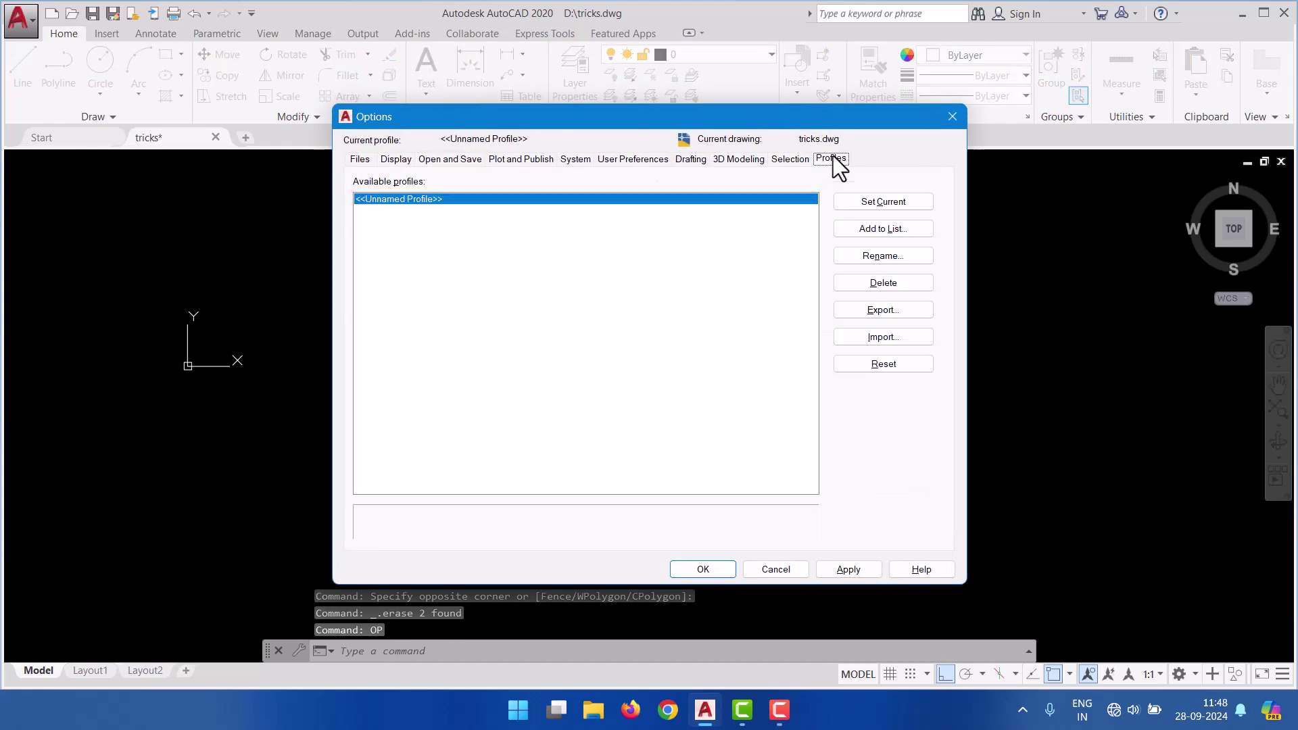
left_click(878, 371)
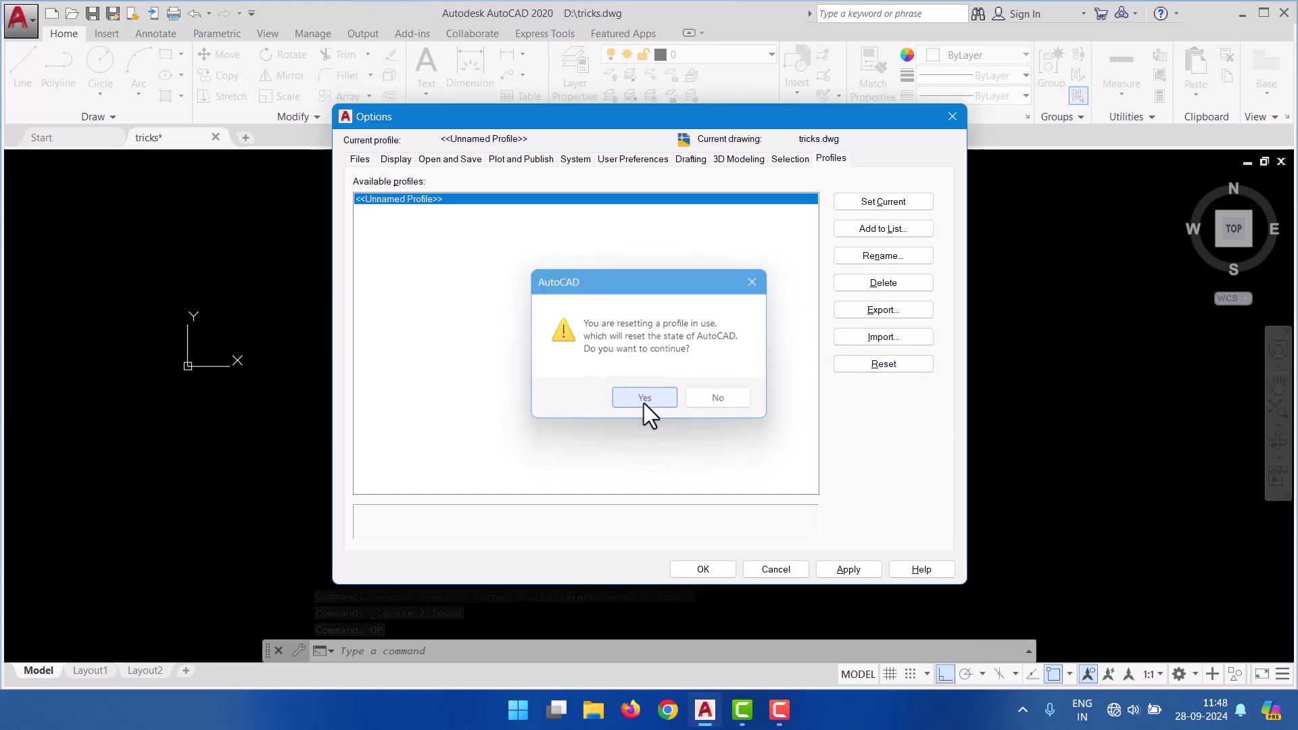
left_click(643, 403)
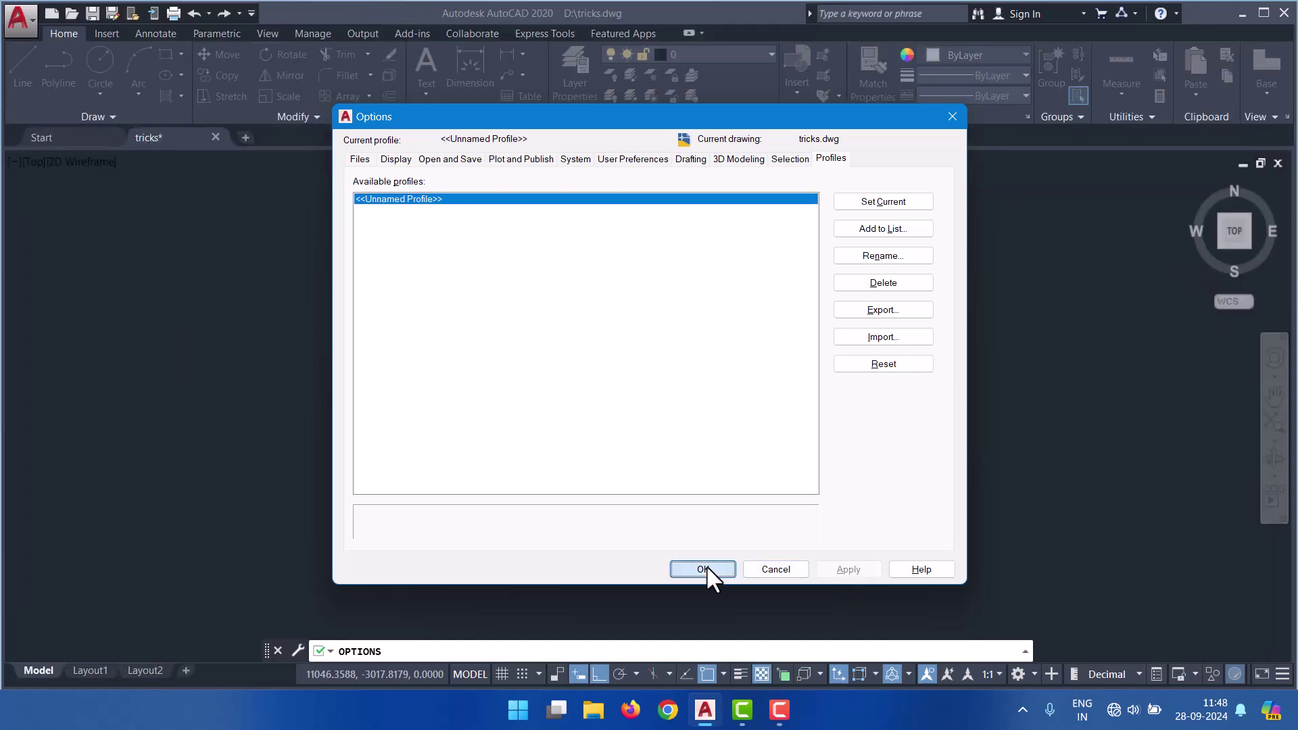
left_click(707, 569)
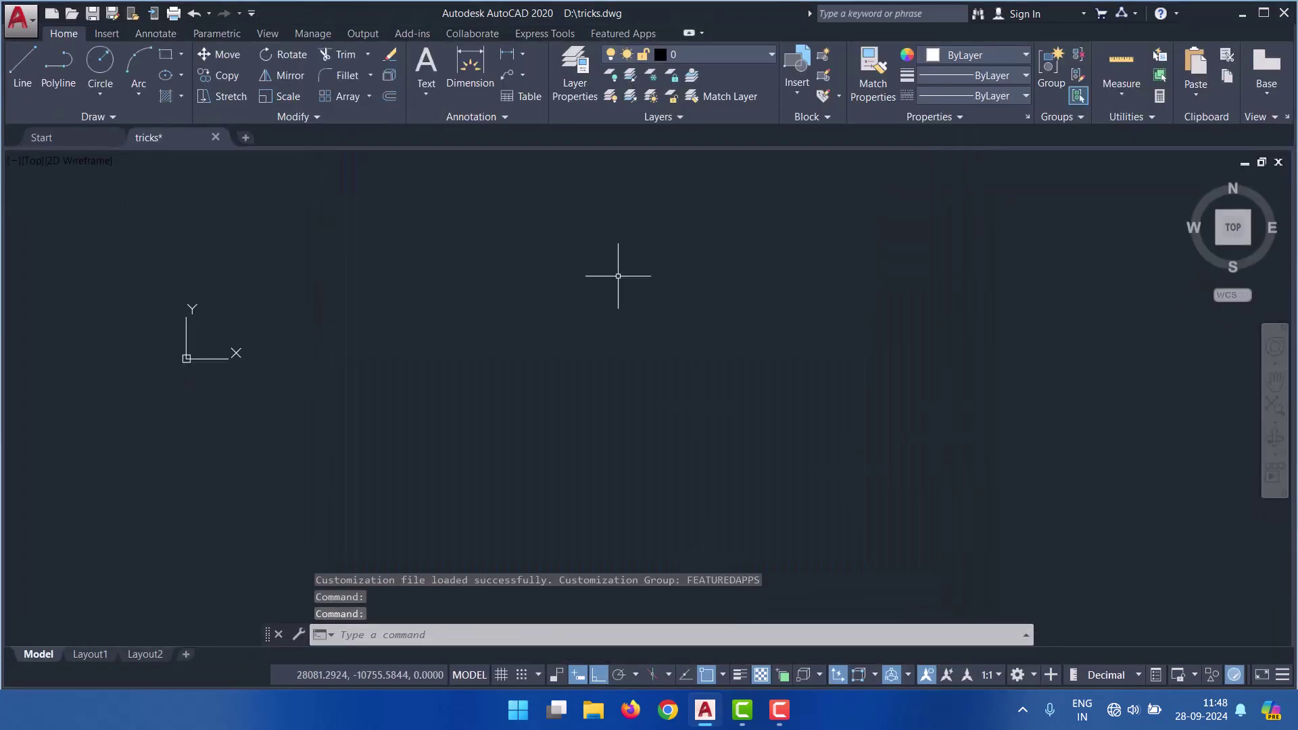
- Change the command line font size from 10 to 12 via the Display tab's Fonts settings
left_click(753, 382)
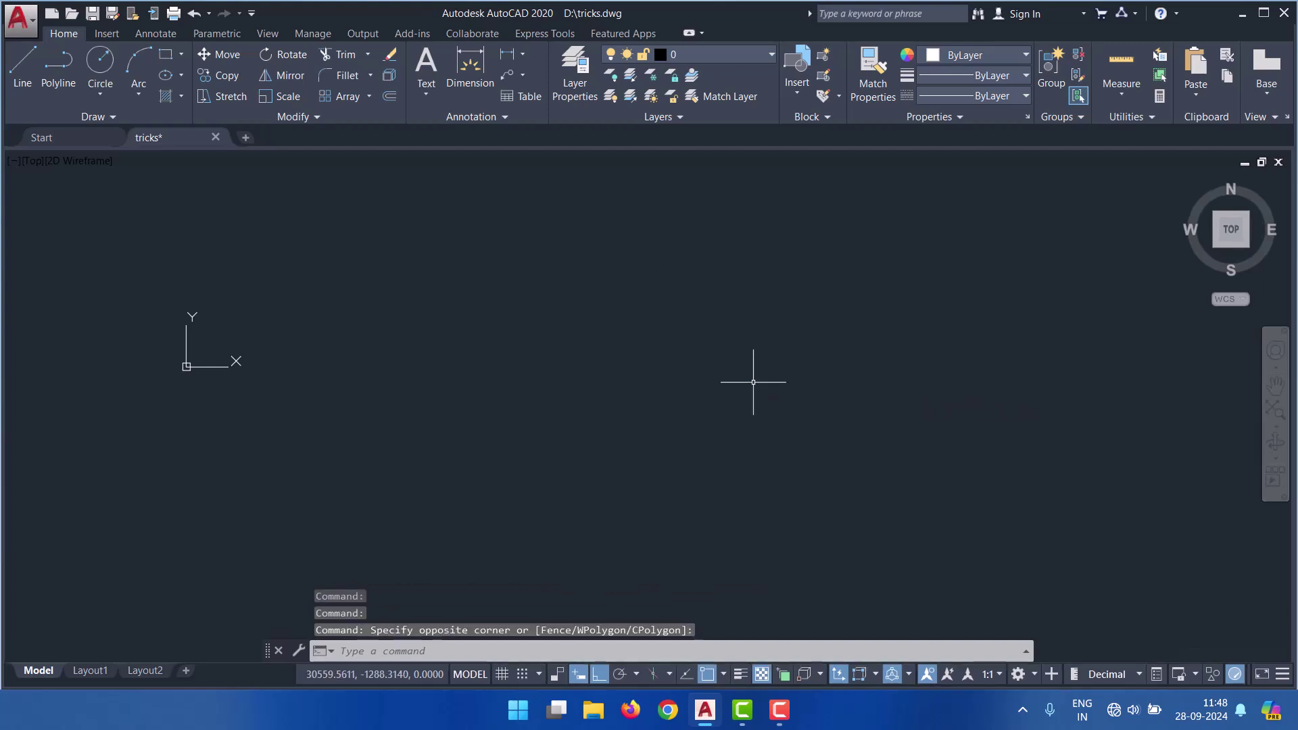
type("OP")
key("Return")
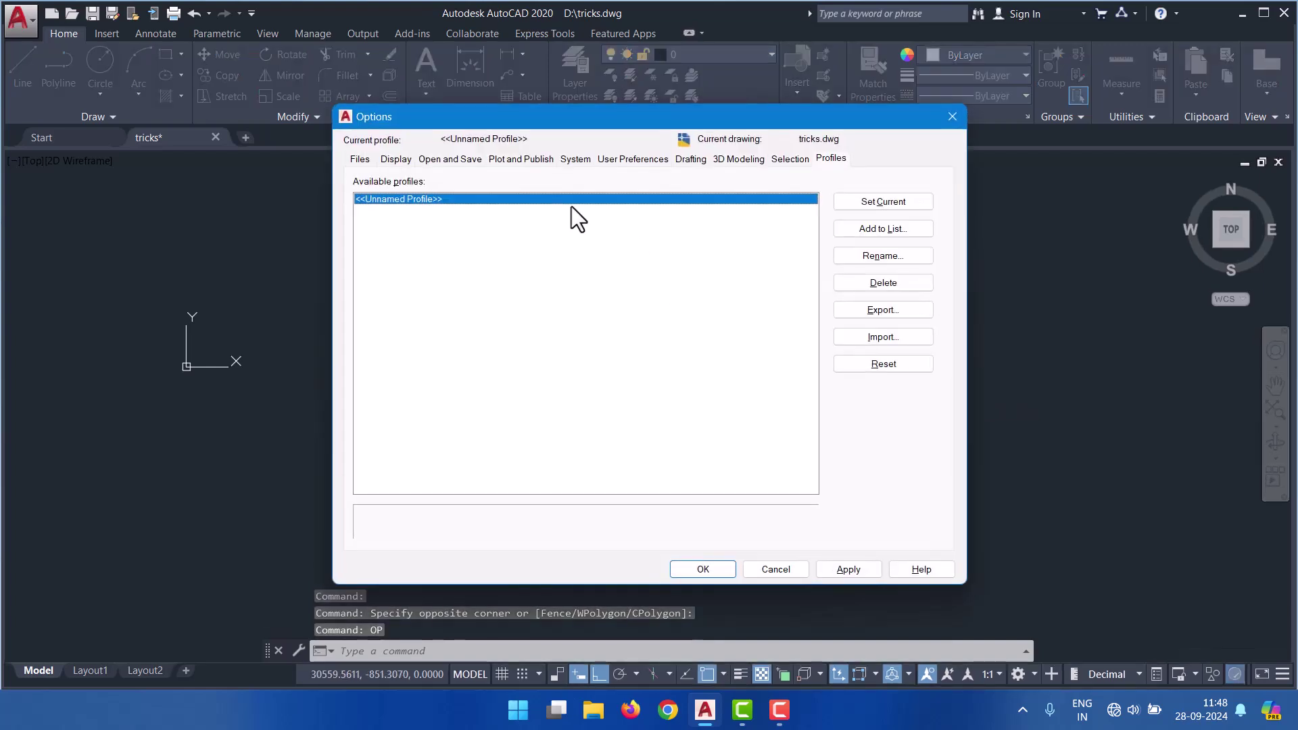
left_click(361, 159)
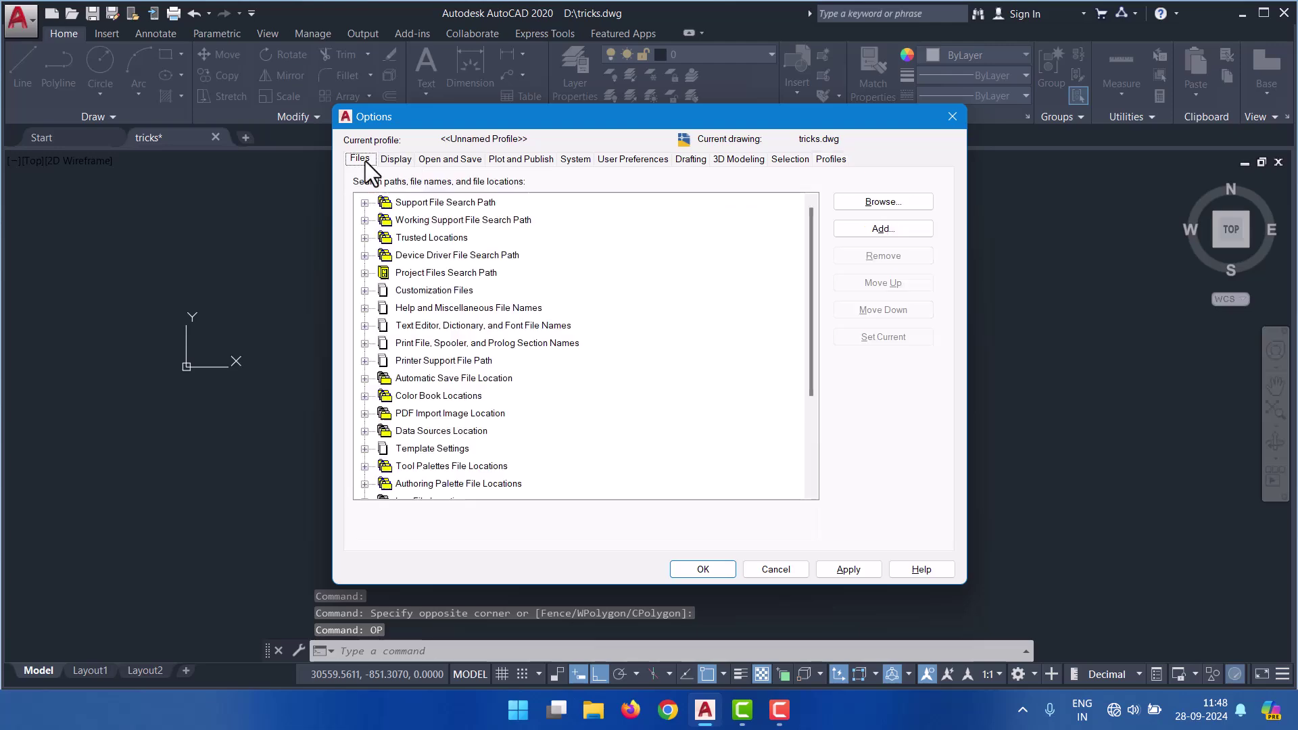
left_click(403, 162)
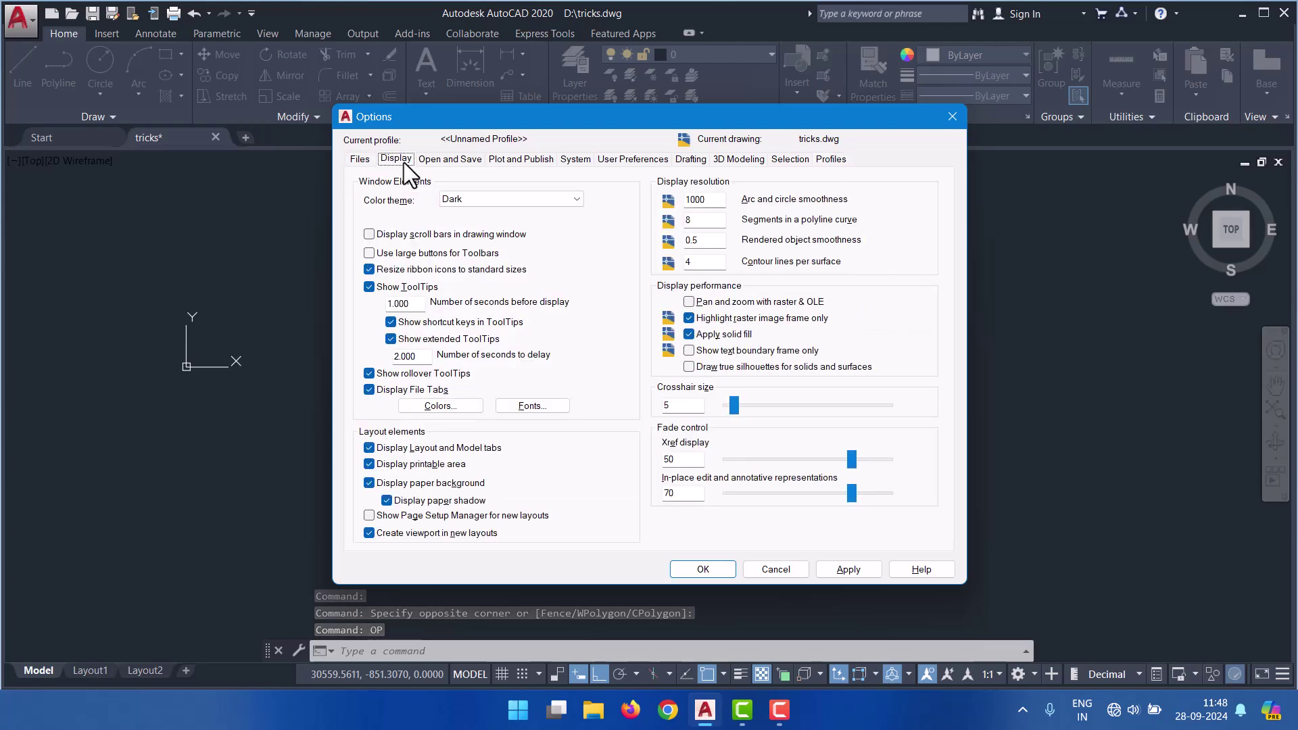
left_click(515, 408)
mouse_move(730, 330)
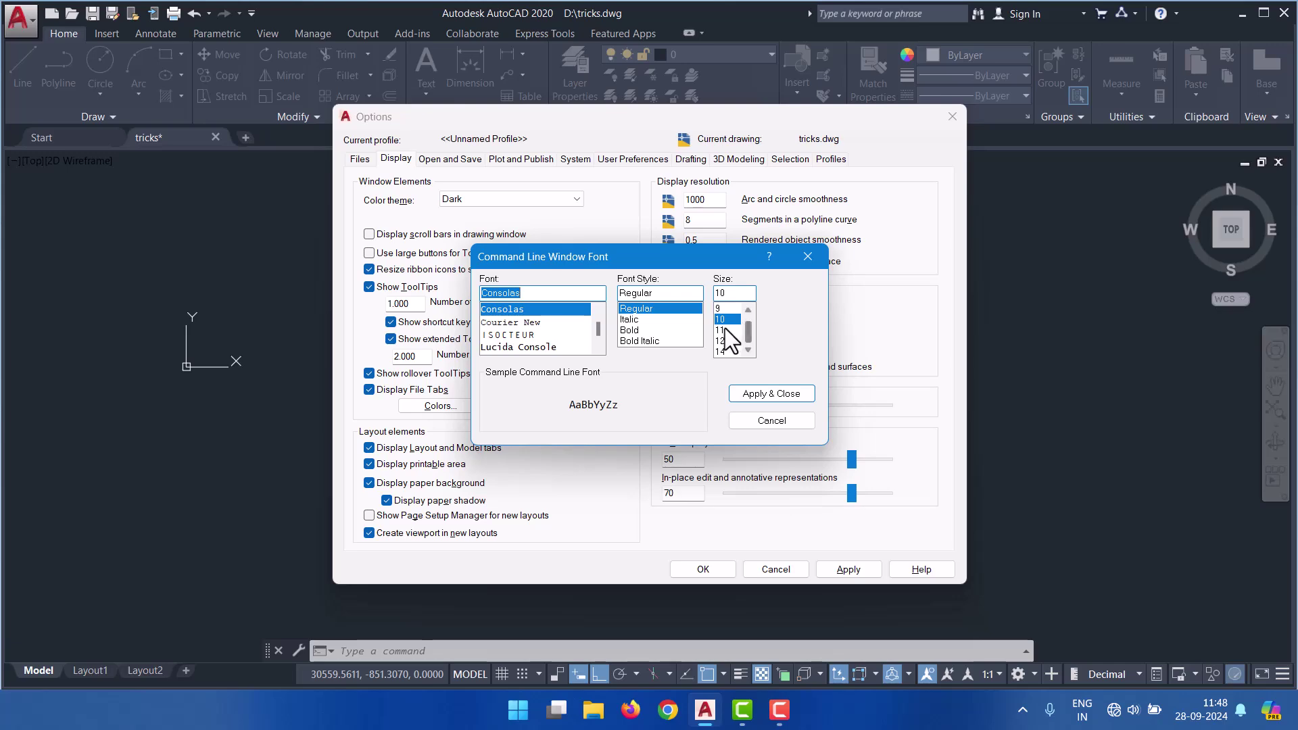
left_click(724, 347)
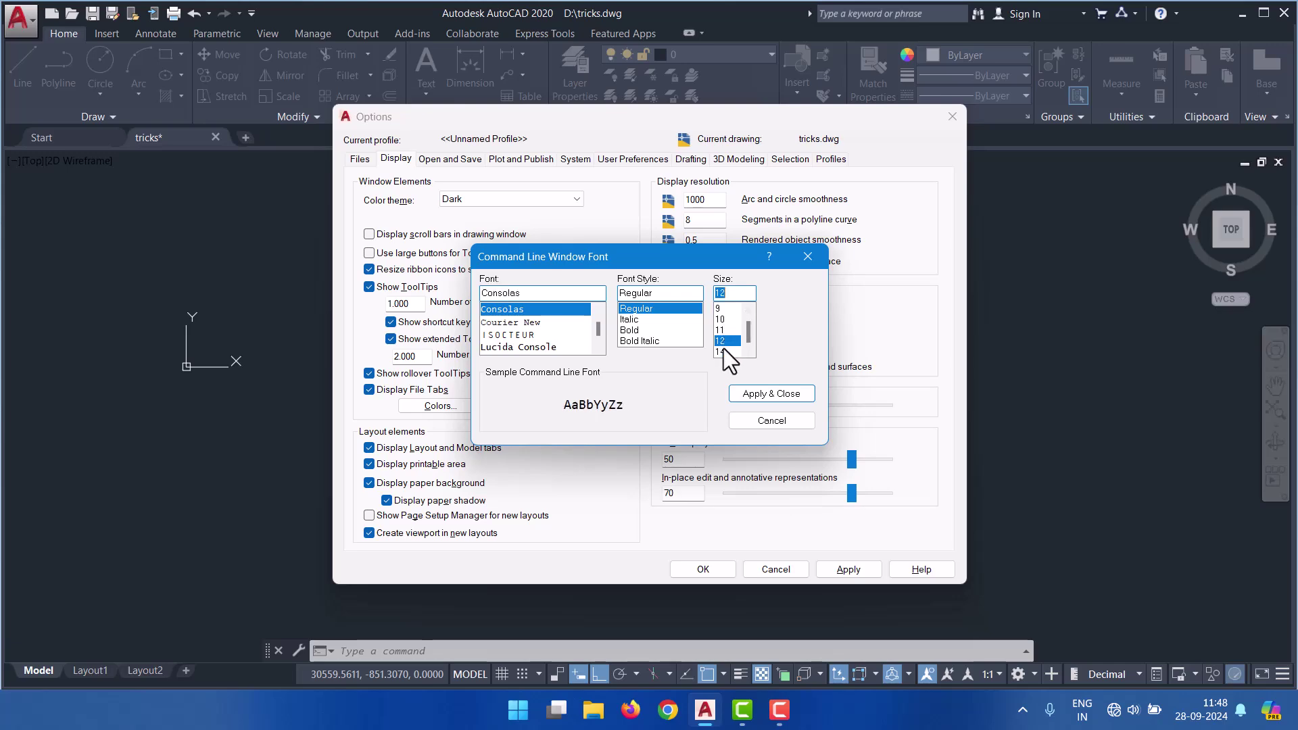
left_click(756, 395)
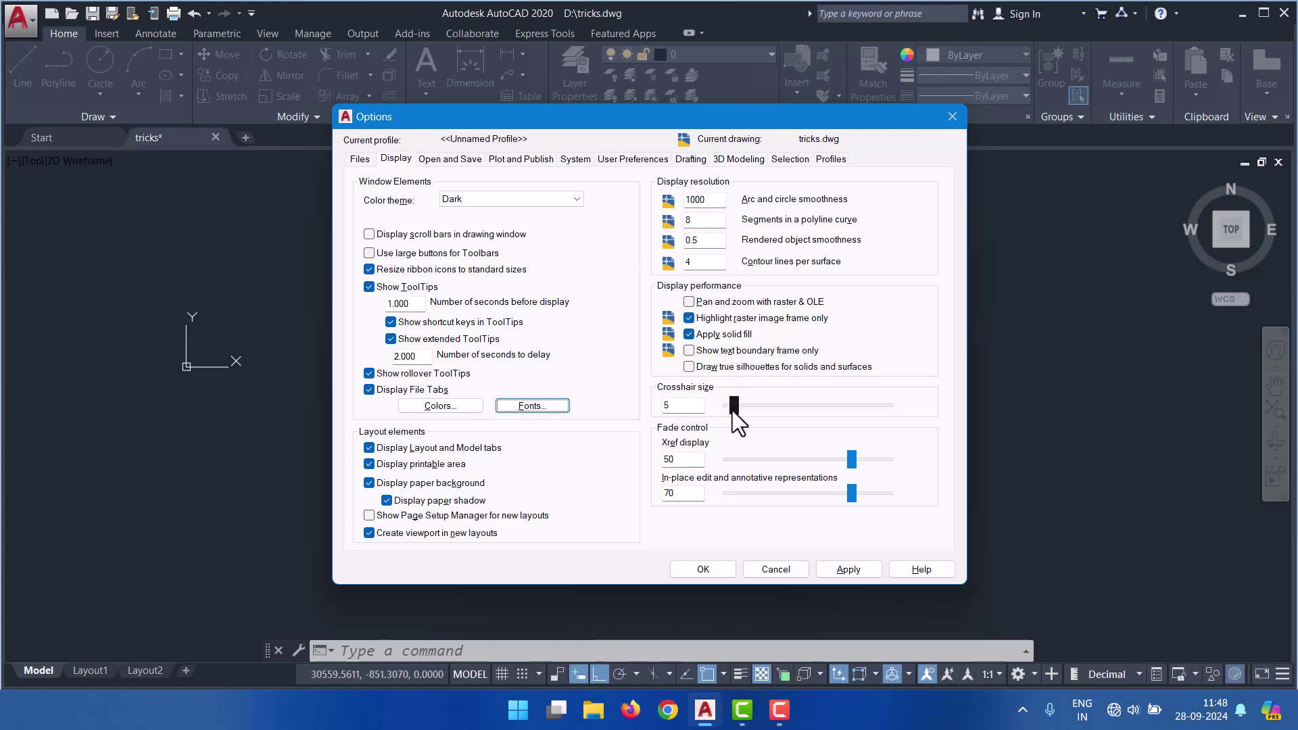
- Browse the Open and Save, Plot and Publish, System and Drafting pages of Options
left_click(449, 159)
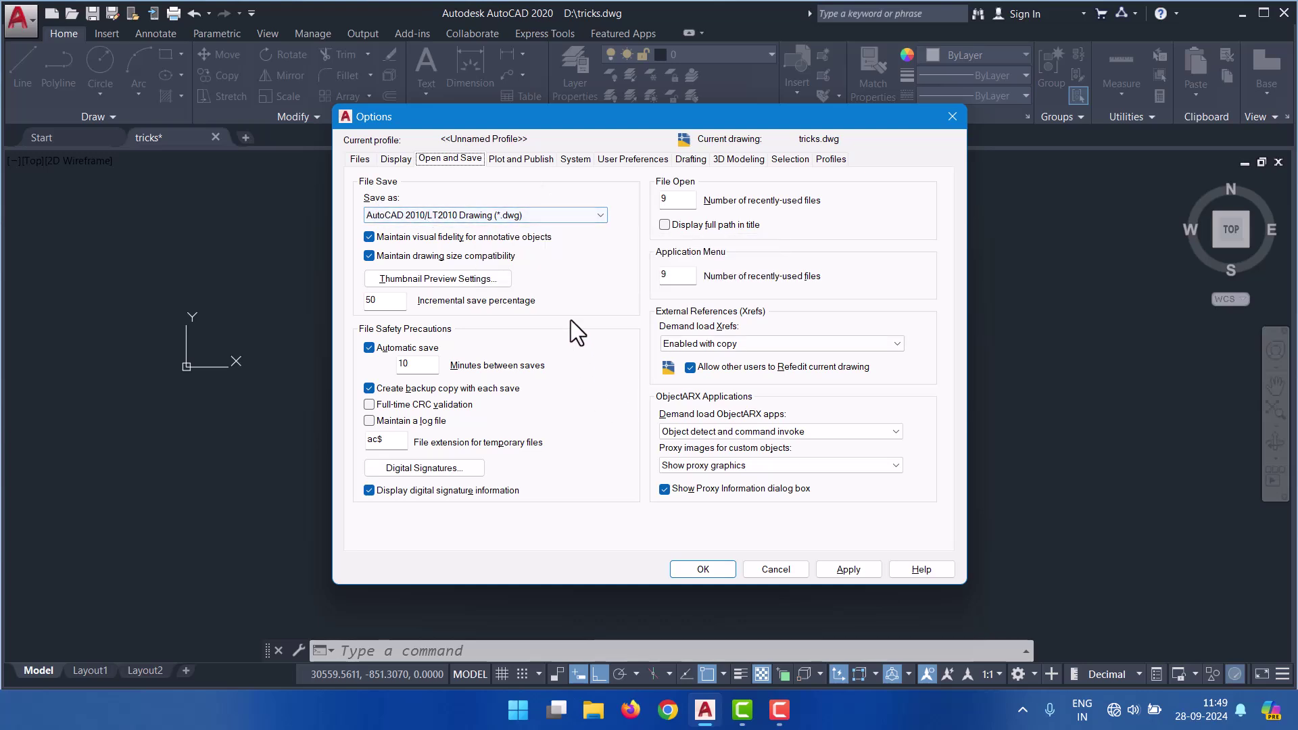
left_click(525, 160)
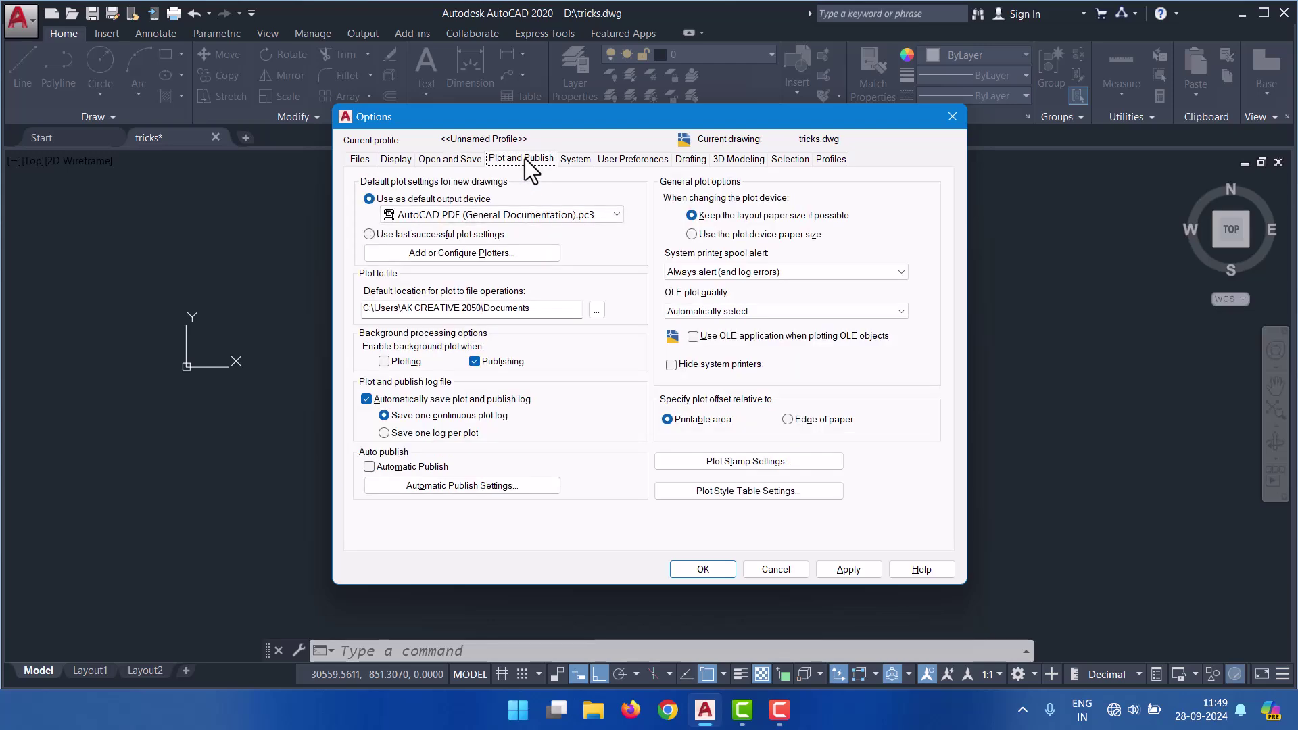
left_click(542, 213)
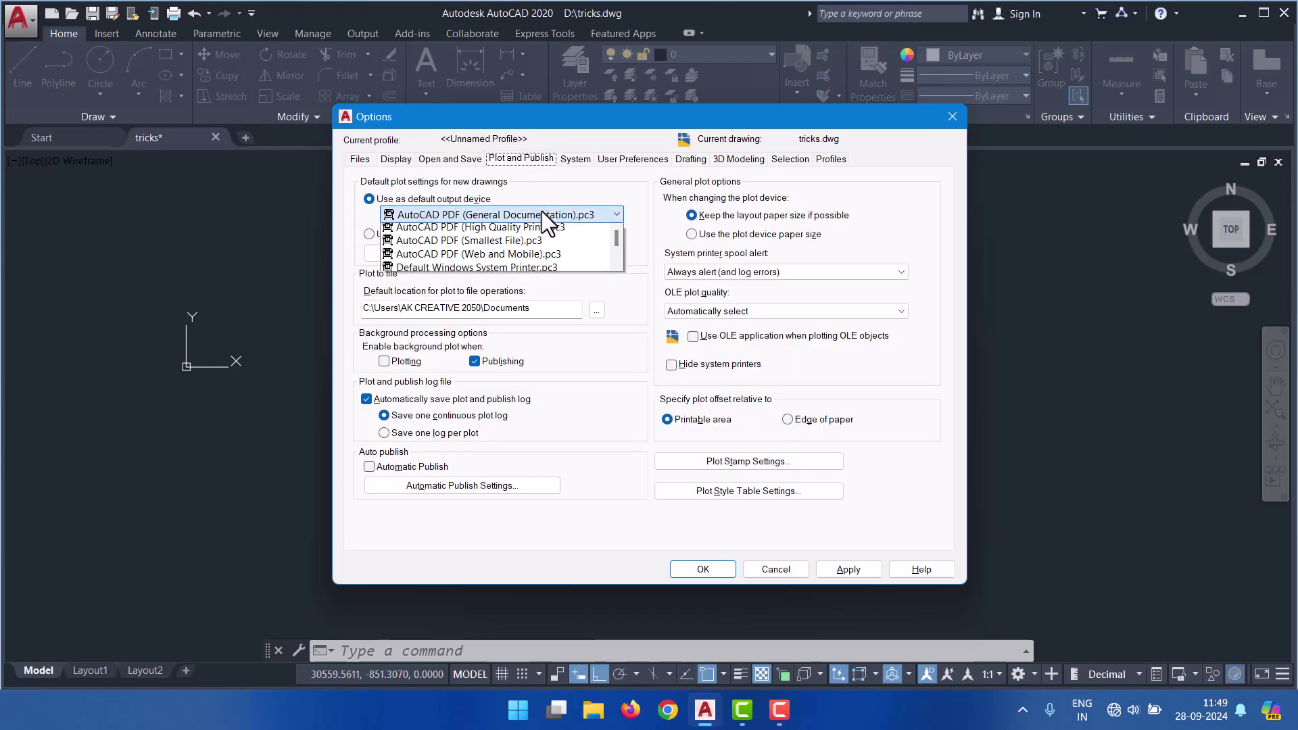
left_click(542, 211)
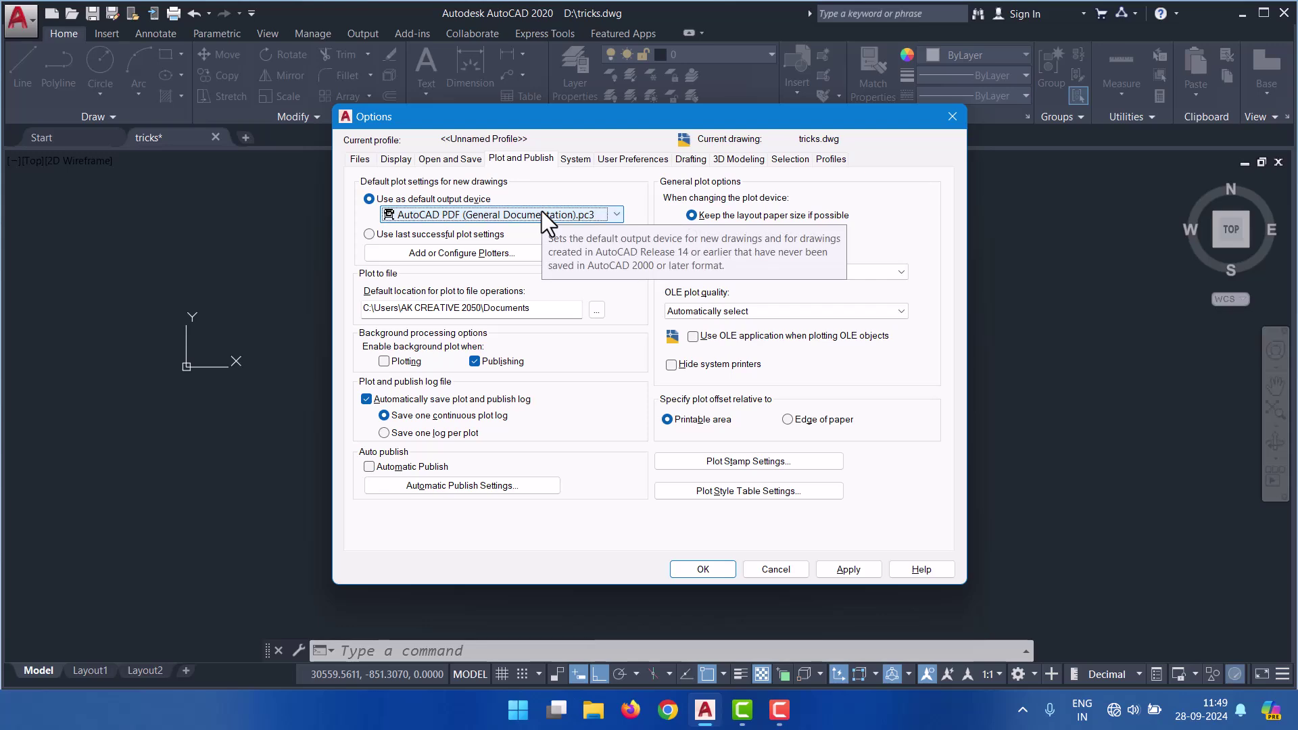
left_click(541, 211)
left_click(610, 158)
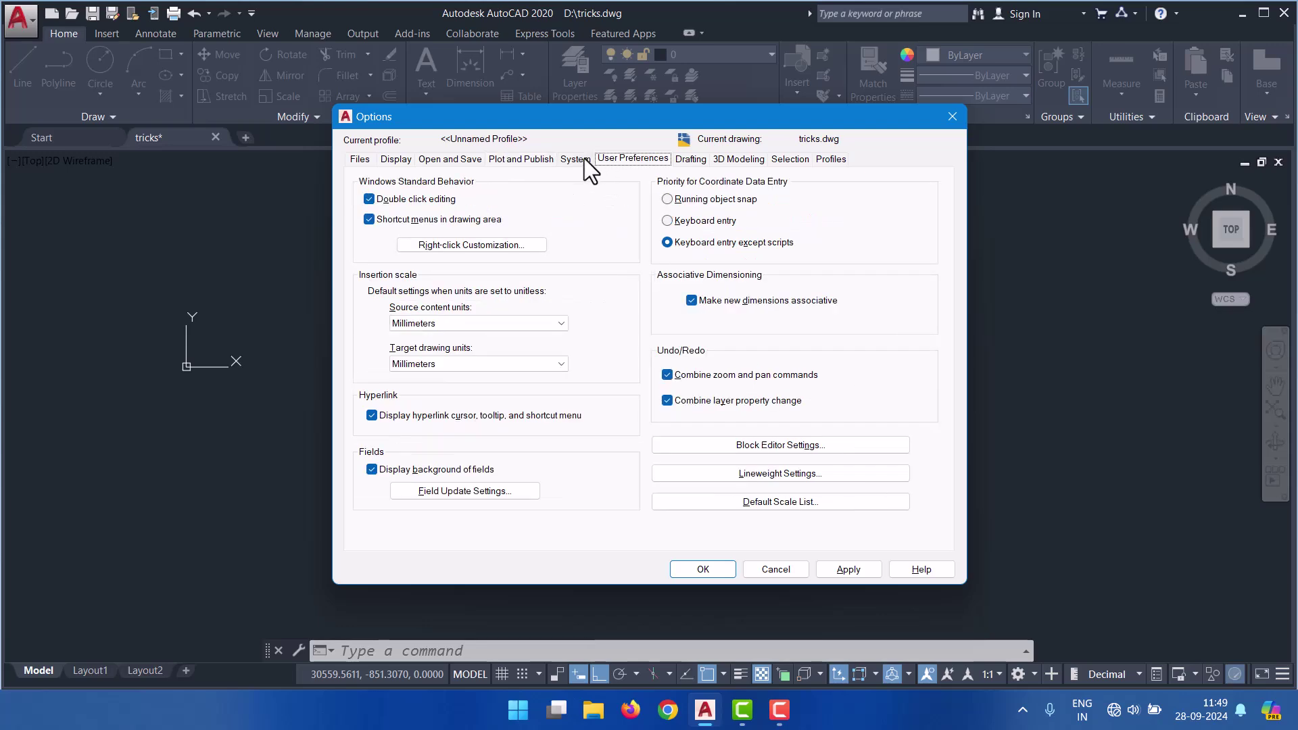
left_click(663, 162)
left_click(714, 163)
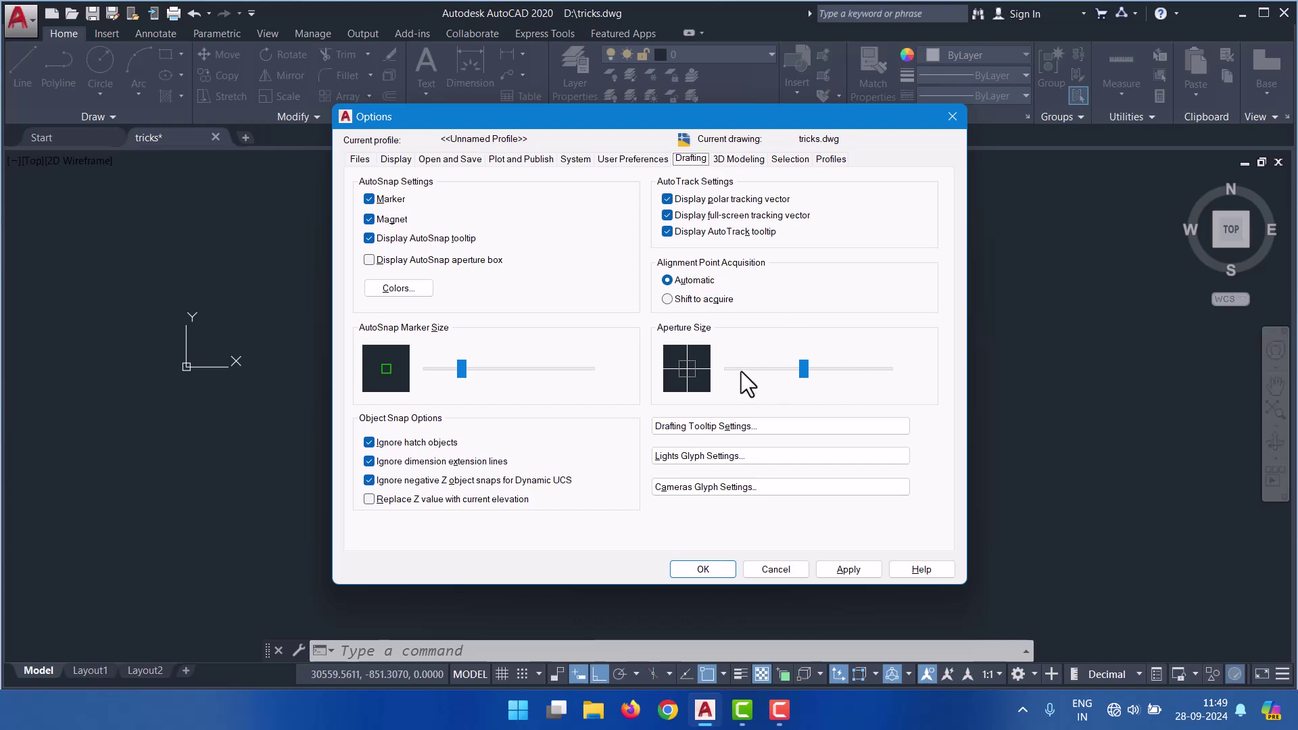
- Enlarge the aperture box and AutoSnap marker sizes on the Drafting page and apply
left_click_drag(803, 369, 824, 365)
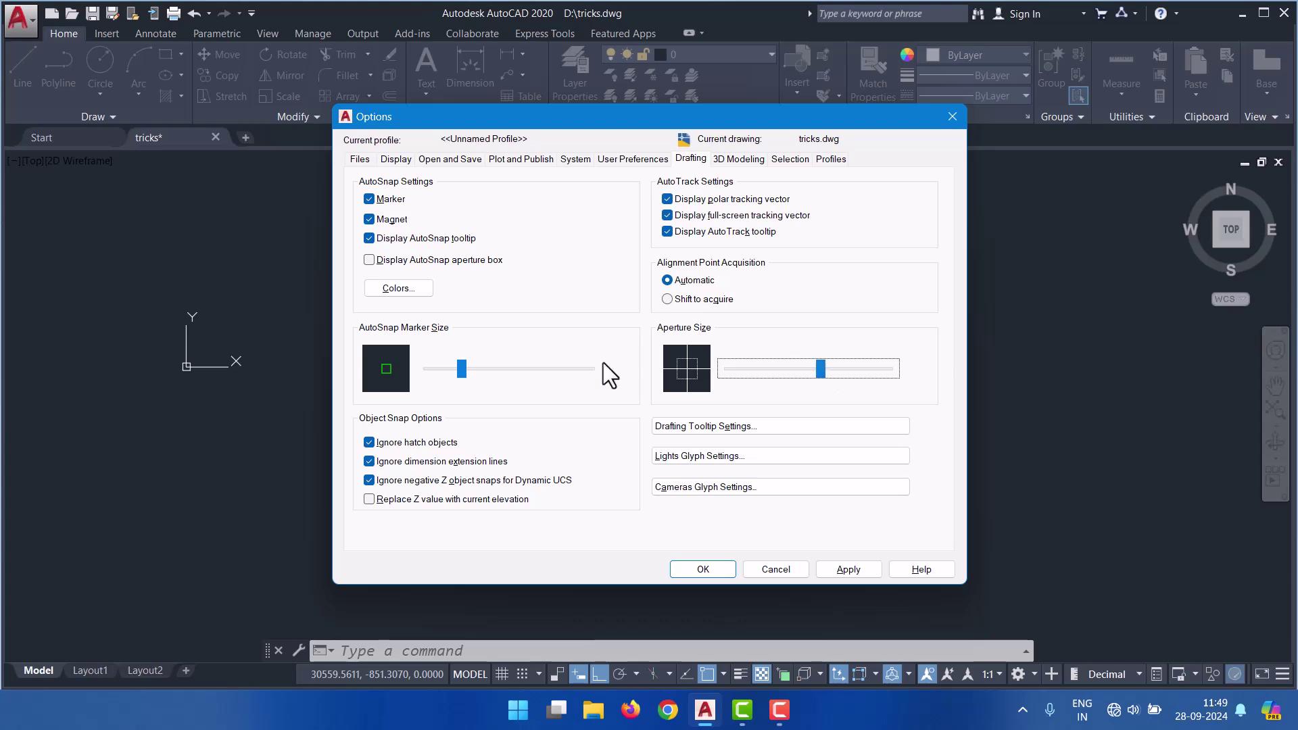
mouse_move(462, 370)
left_mouse_down()
mouse_move(565, 360)
mouse_move(530, 367)
left_mouse_up()
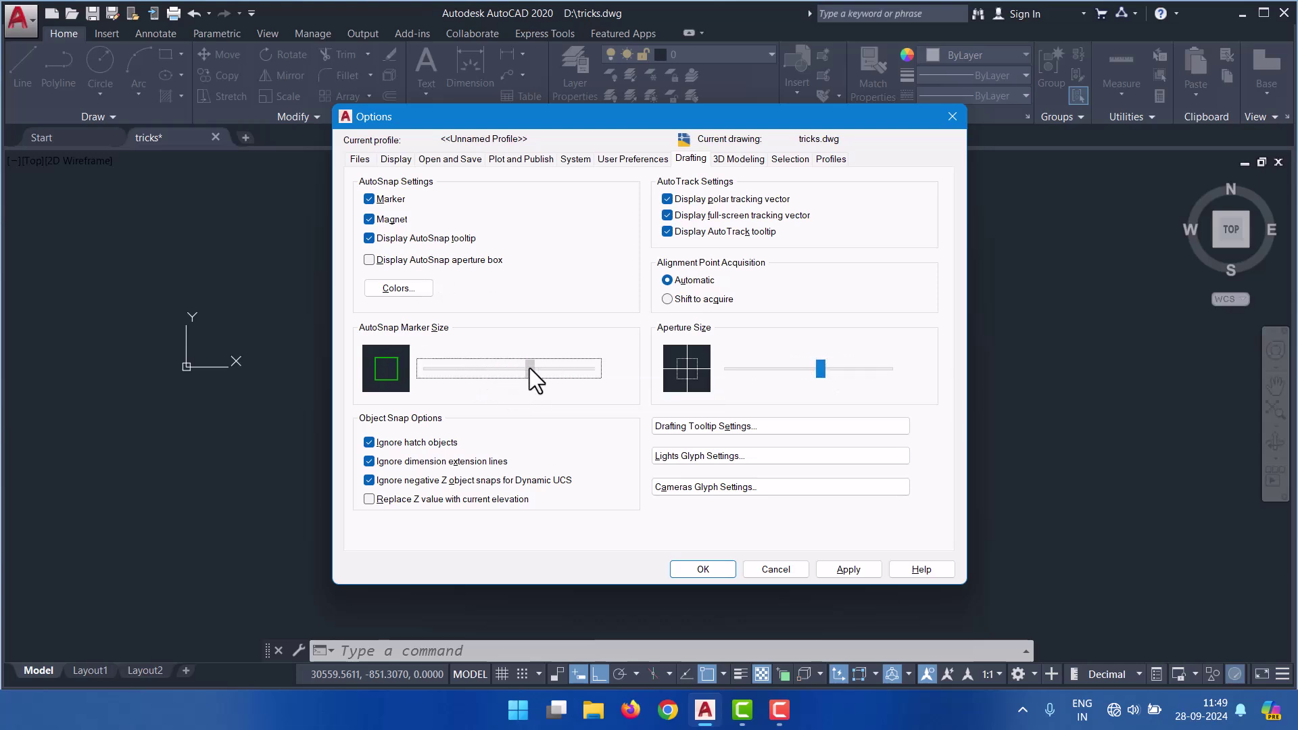
left_click(848, 570)
left_click(703, 572)
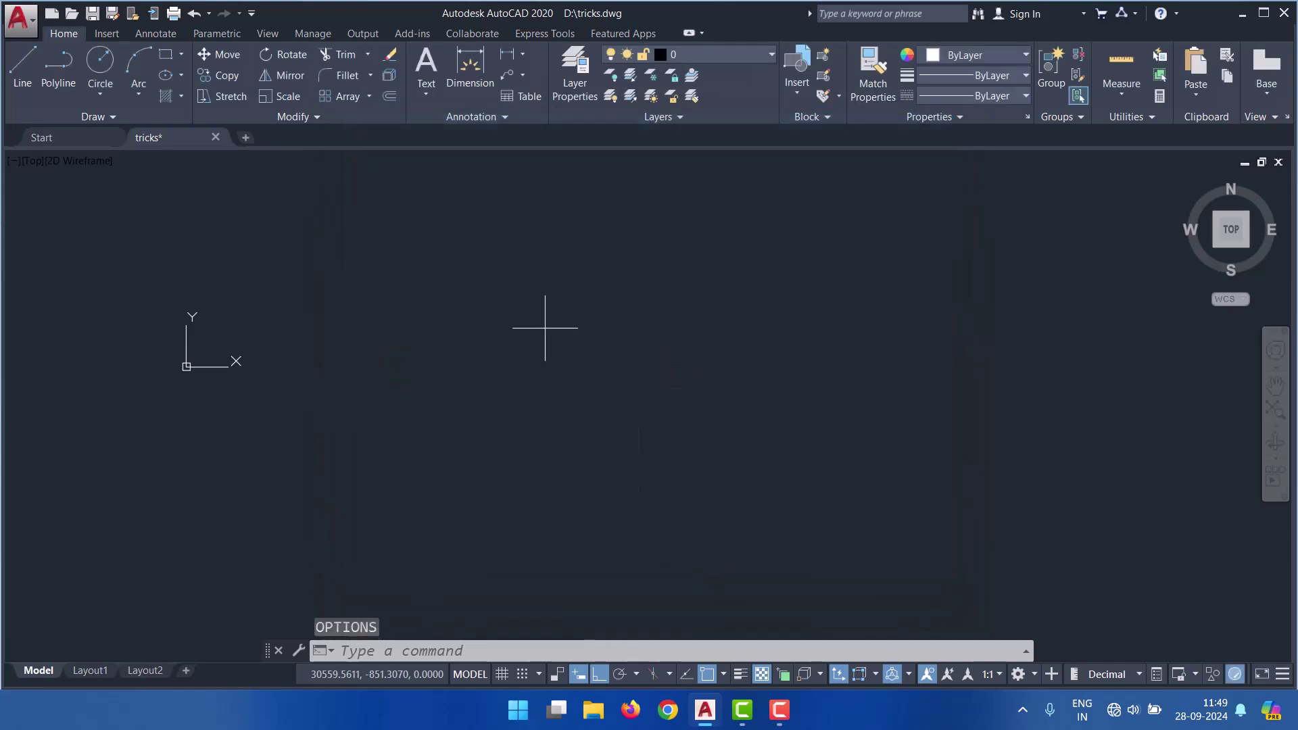
- Draw a horizontal line across the drawing
left_click_drag(547, 334, 727, 406)
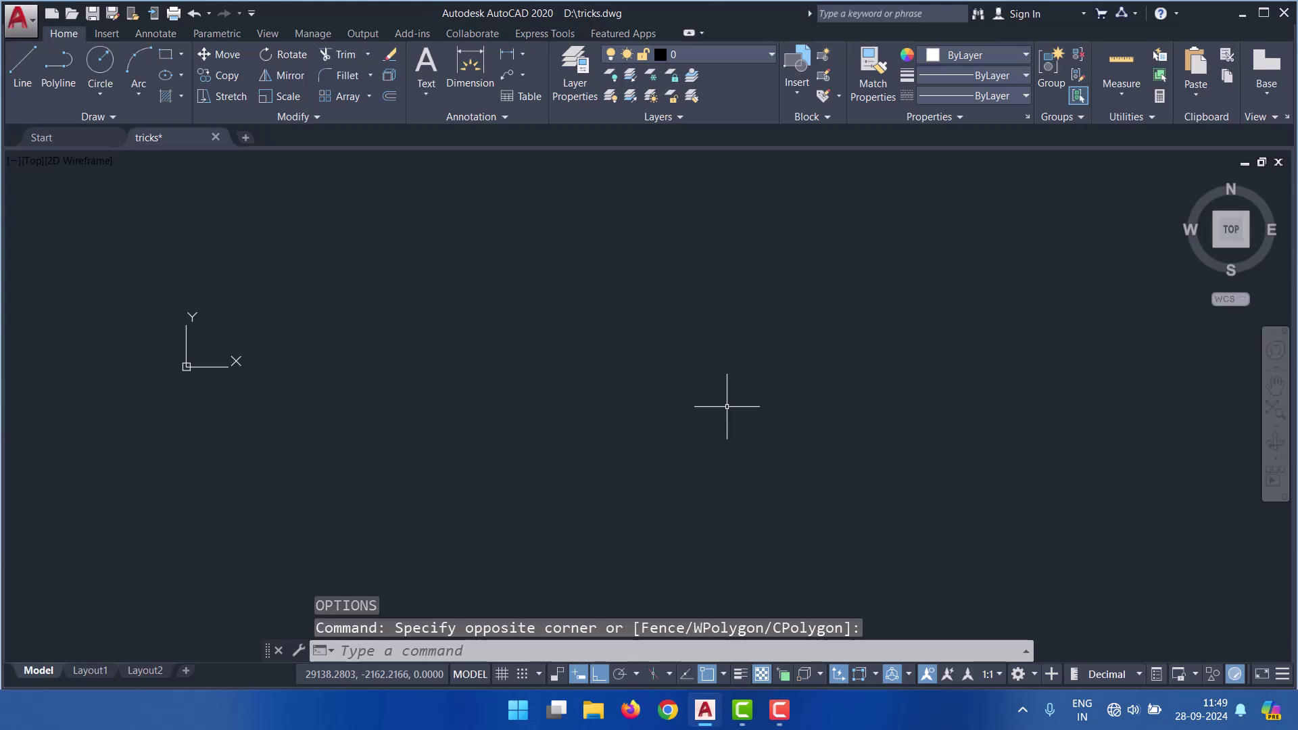
type("l")
key("Return")
left_click(591, 385)
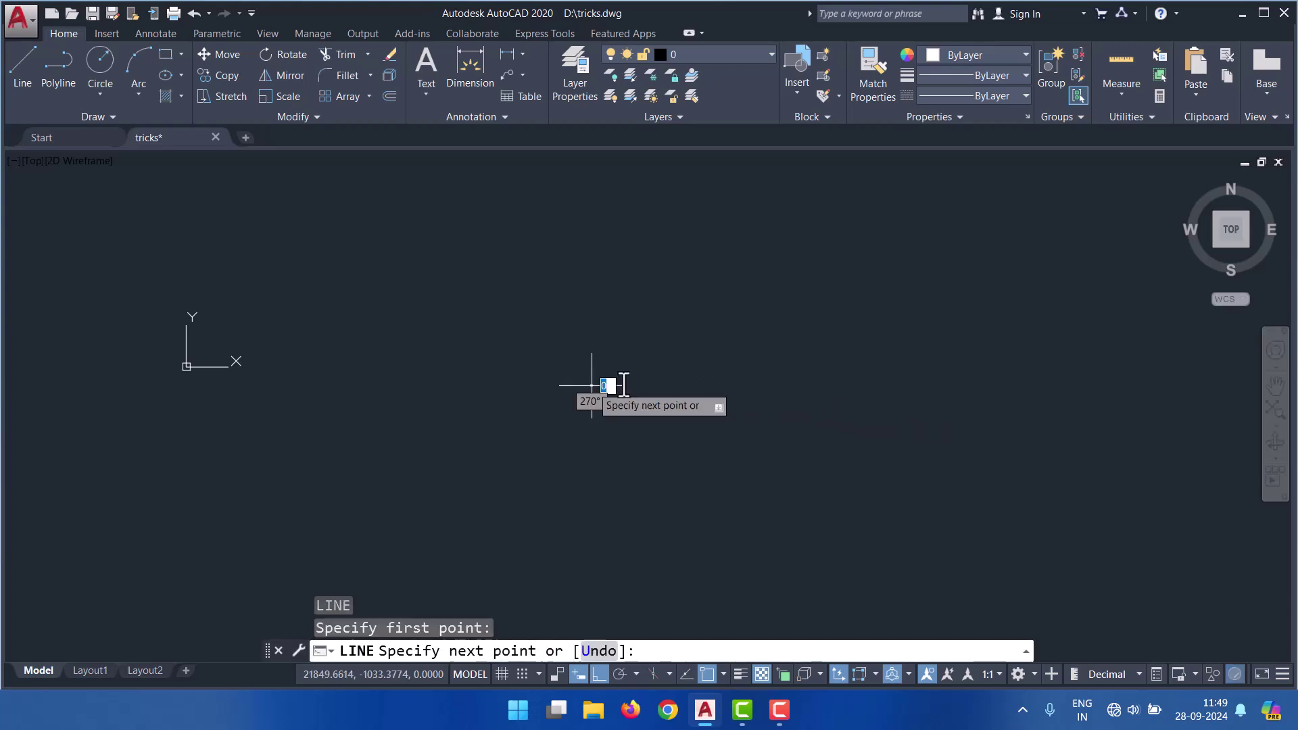
left_click(912, 385)
key("Escape")
key("Escape")
key("Escape")
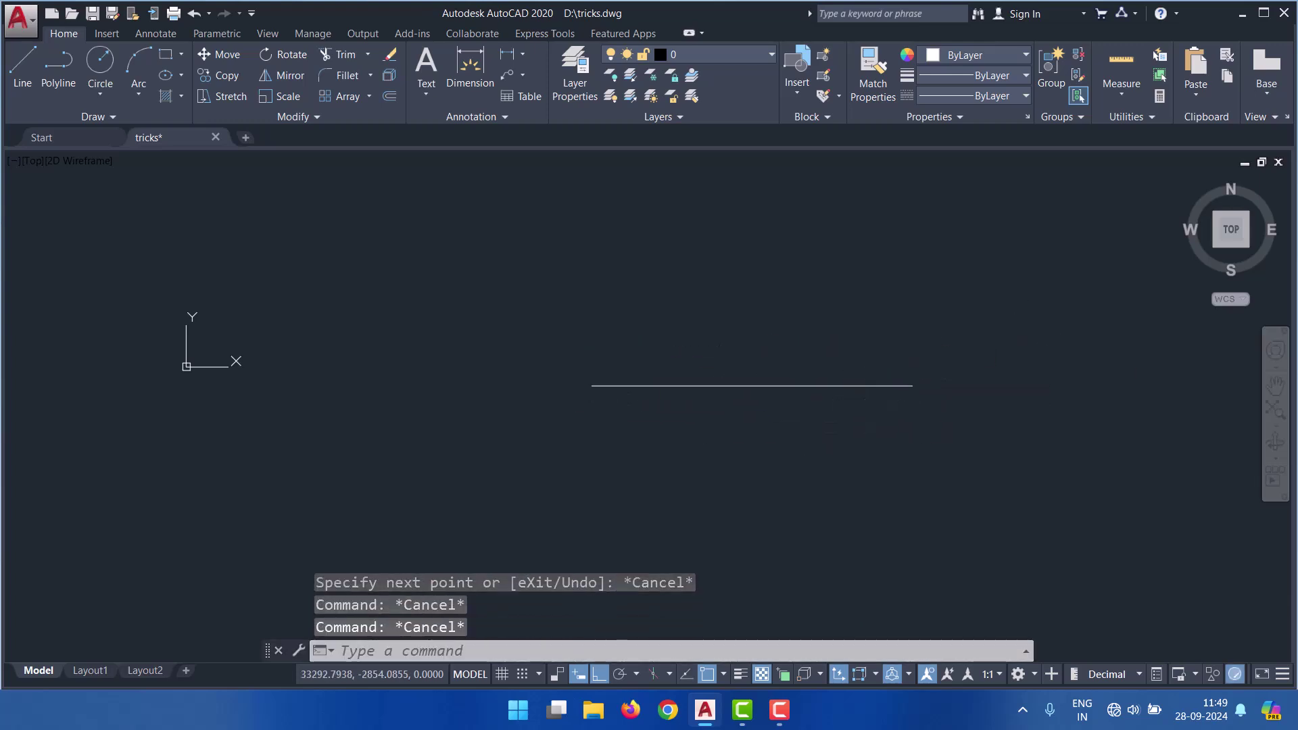
- Add a vertical segment and short top segment from the line's left end, forming an open outline
type("l")
key("Return")
left_click(591, 386)
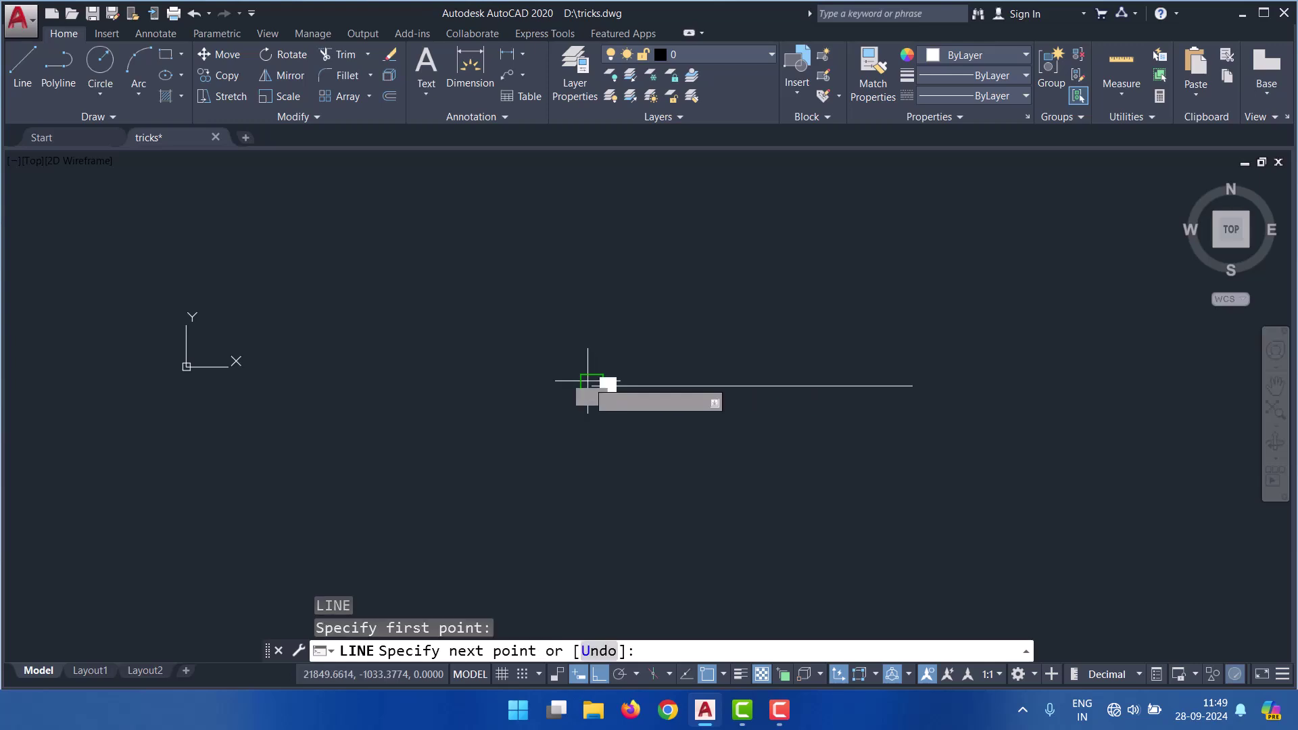
left_click(591, 276)
left_click(672, 275)
key("Return")
key("Return")
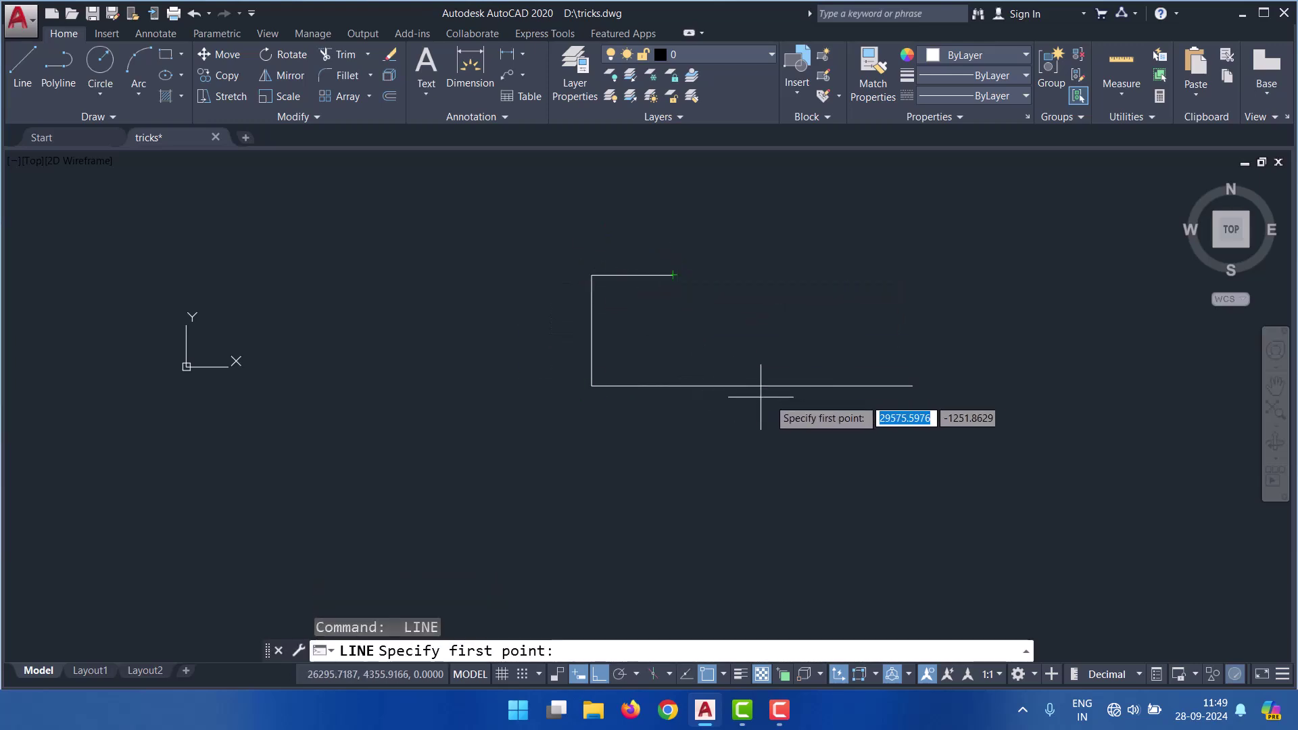
key("Escape")
key("Escape")
type("l")
key("Return")
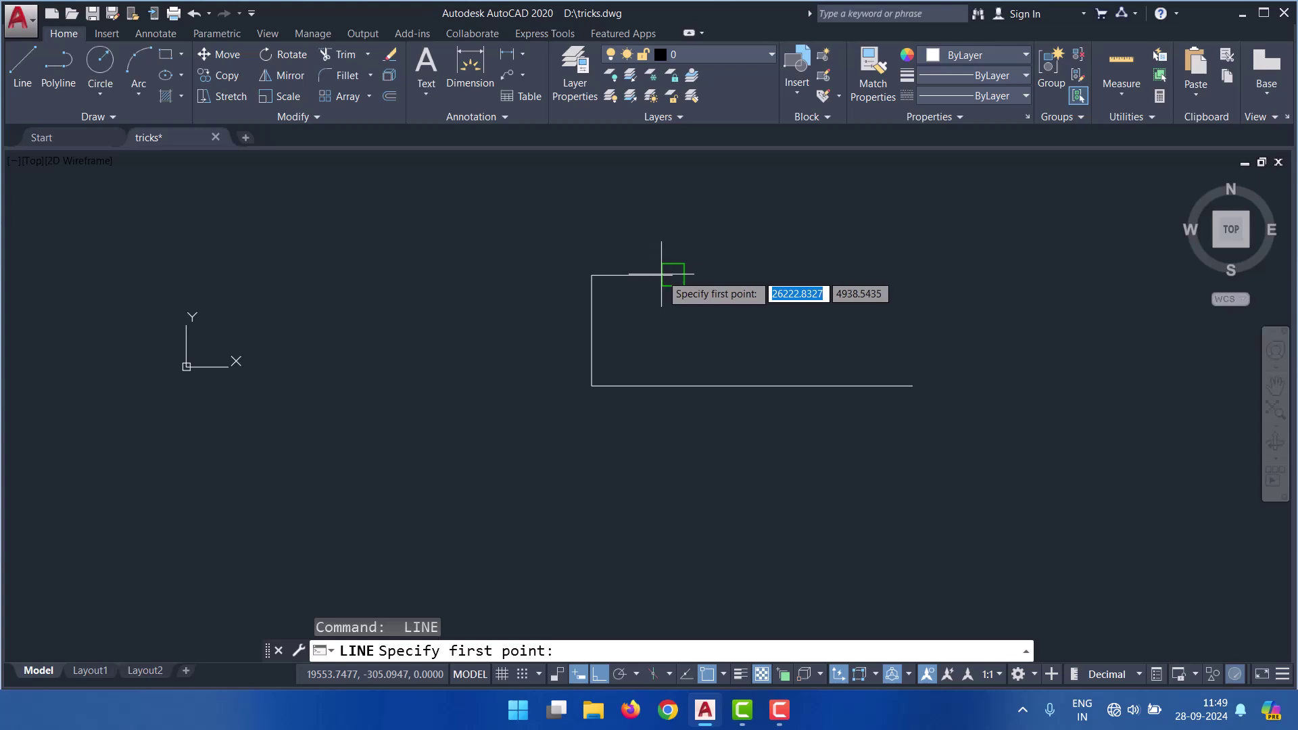
key("Escape")
key("Escape")
middle_click_drag(522, 353, 505, 519)
- Place single-line text 'Object snap' above the outline at default height and rotation
type("text")
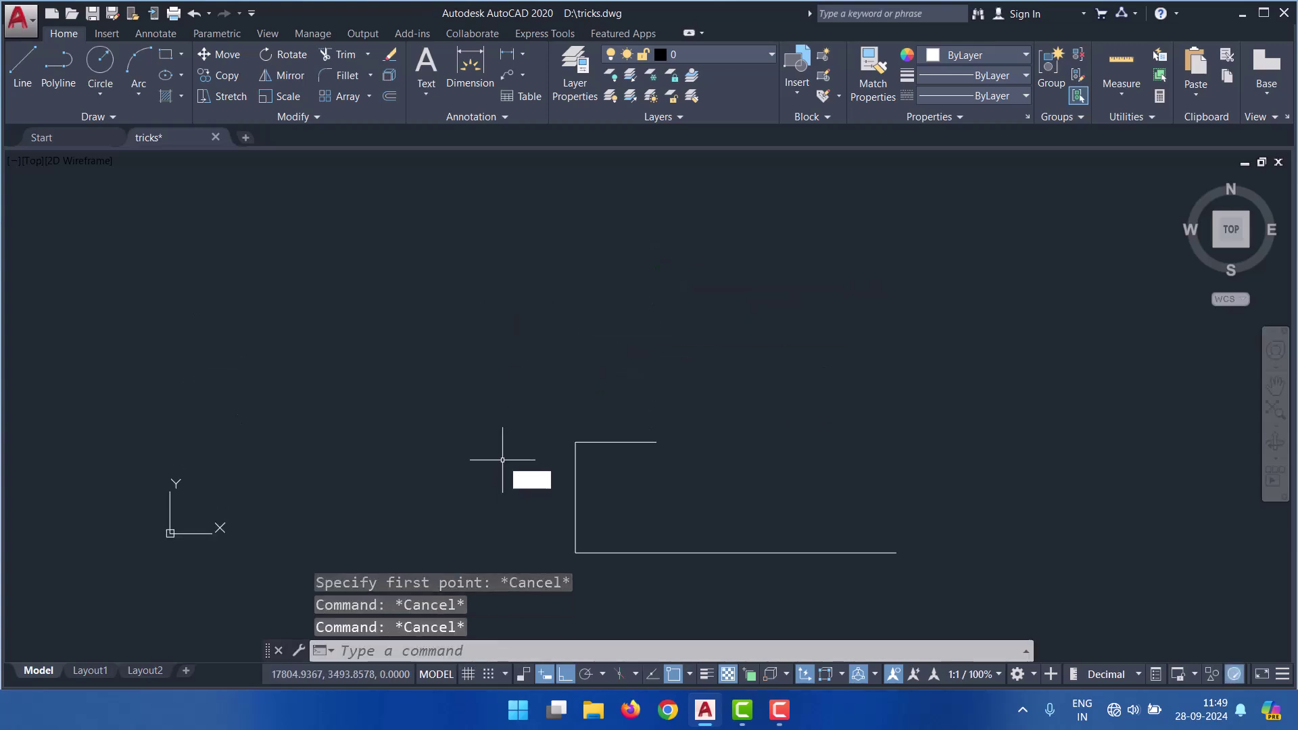
key("Return")
left_click(504, 327)
key("Return")
key("Return")
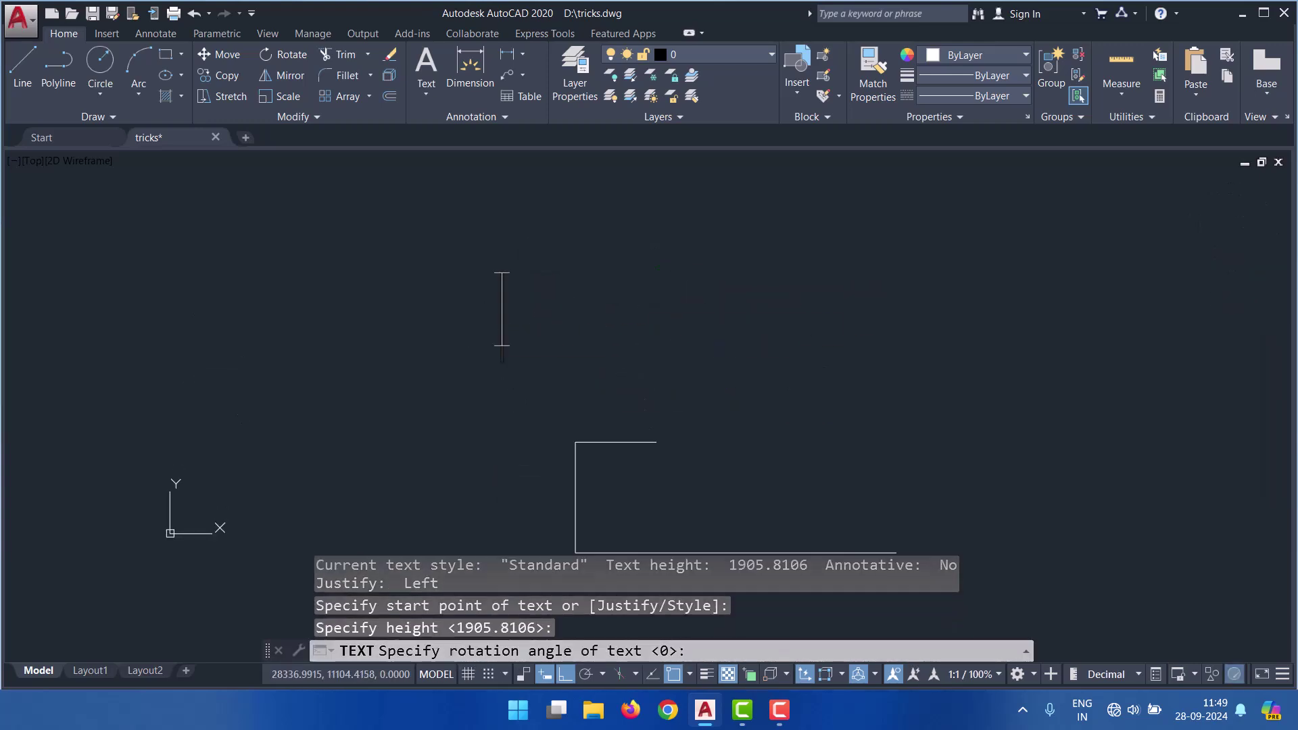
type("Object s")
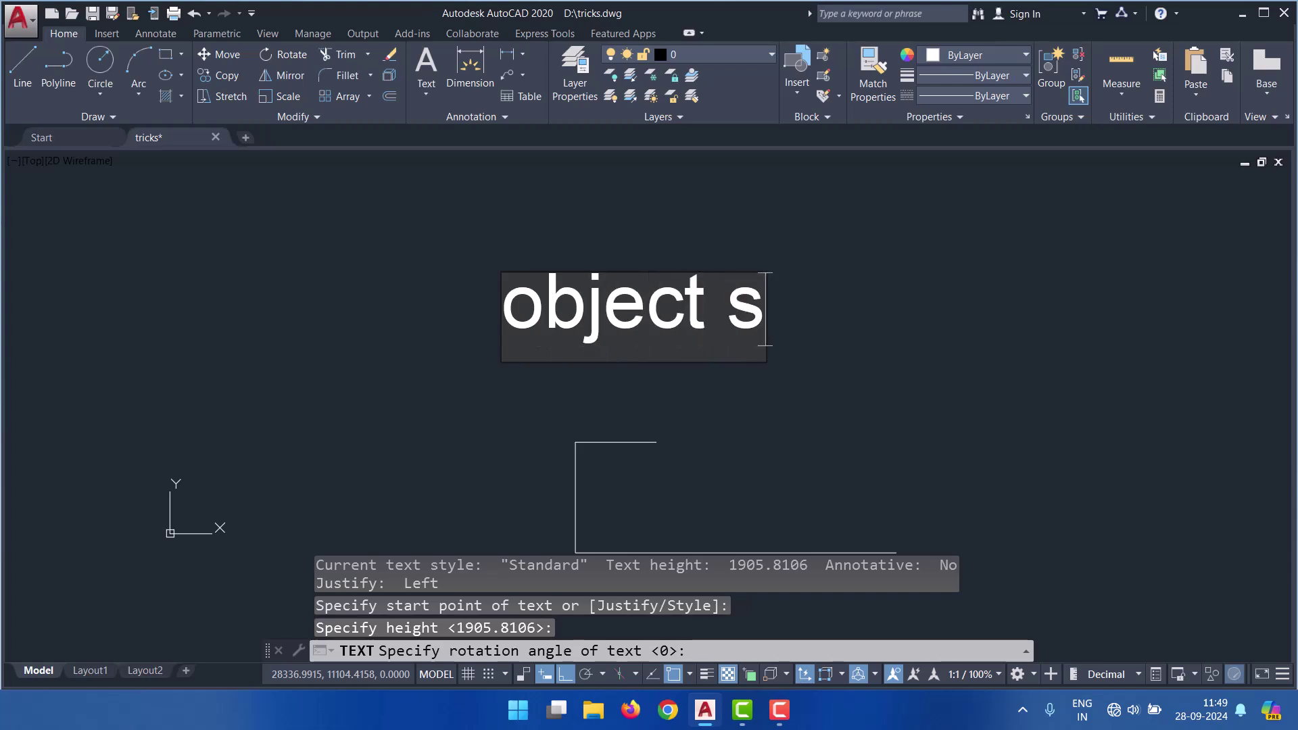
type("naap")
key("BackSpace")
key("BackSpace")
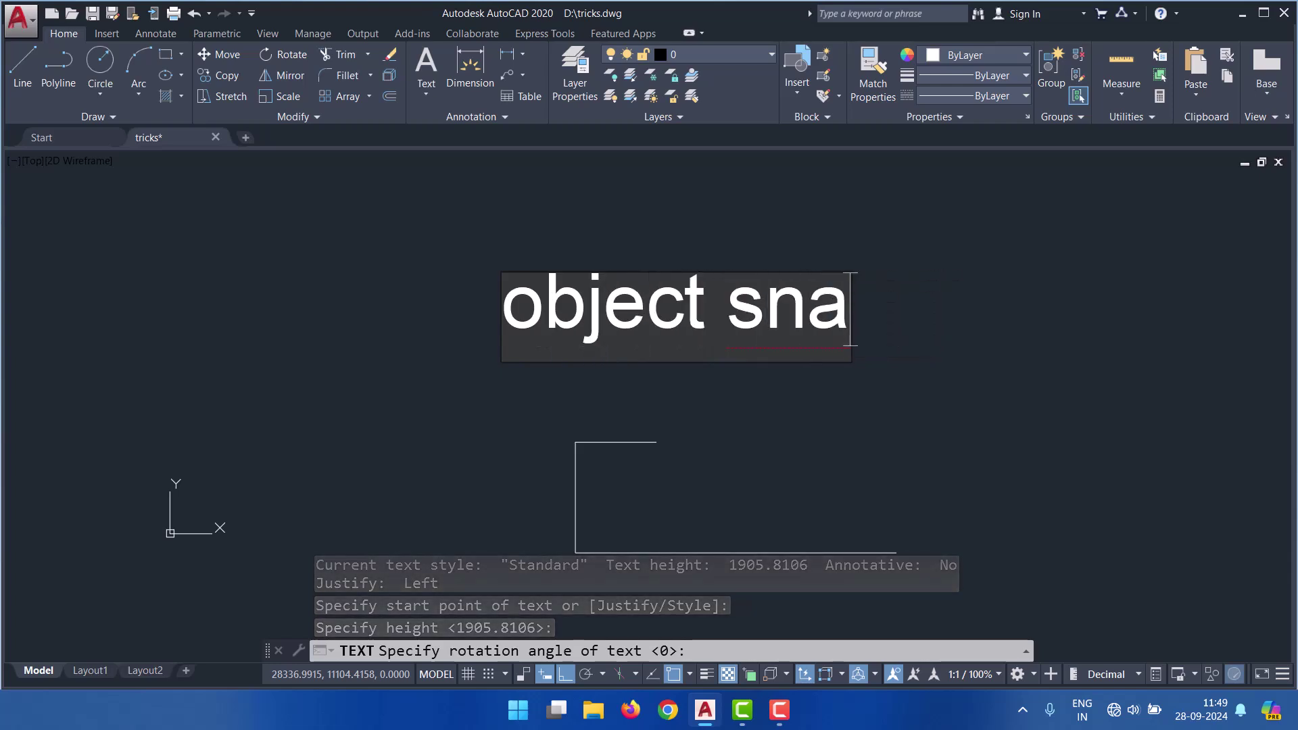
type("p")
left_click(1053, 428)
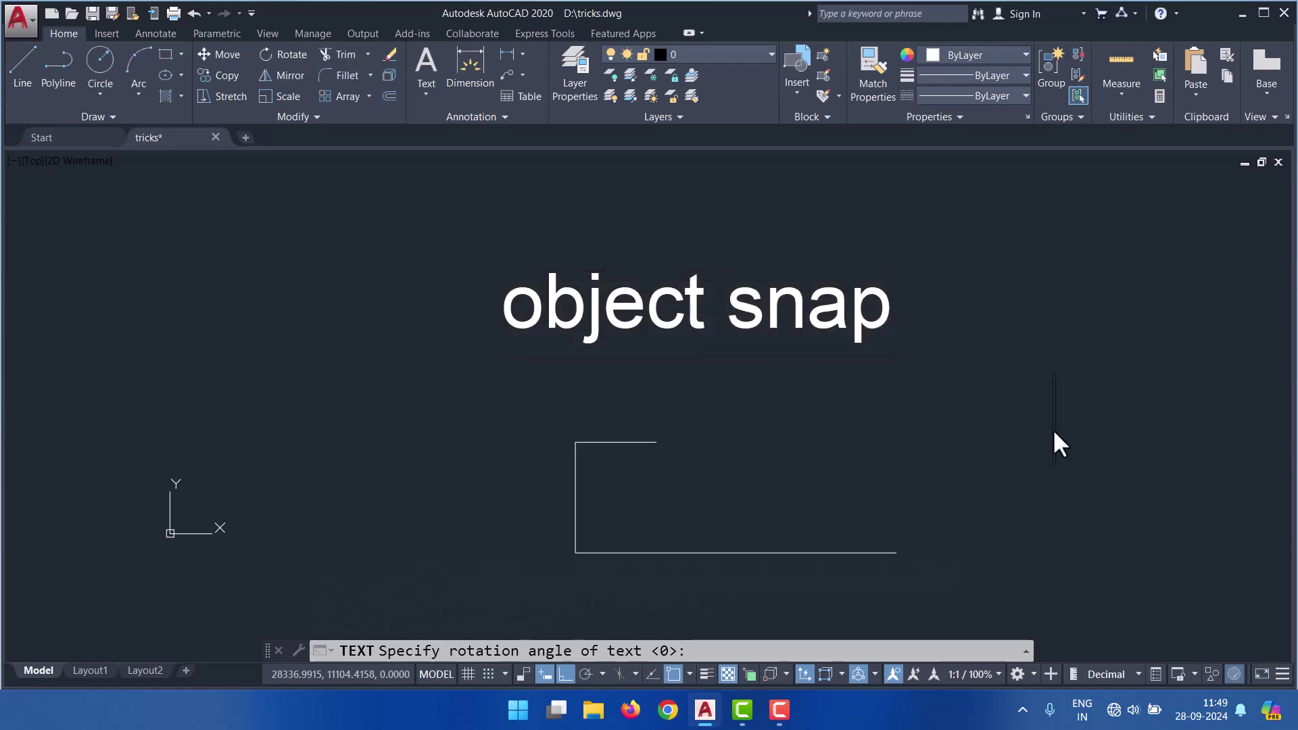
key("Escape")
key("Escape")
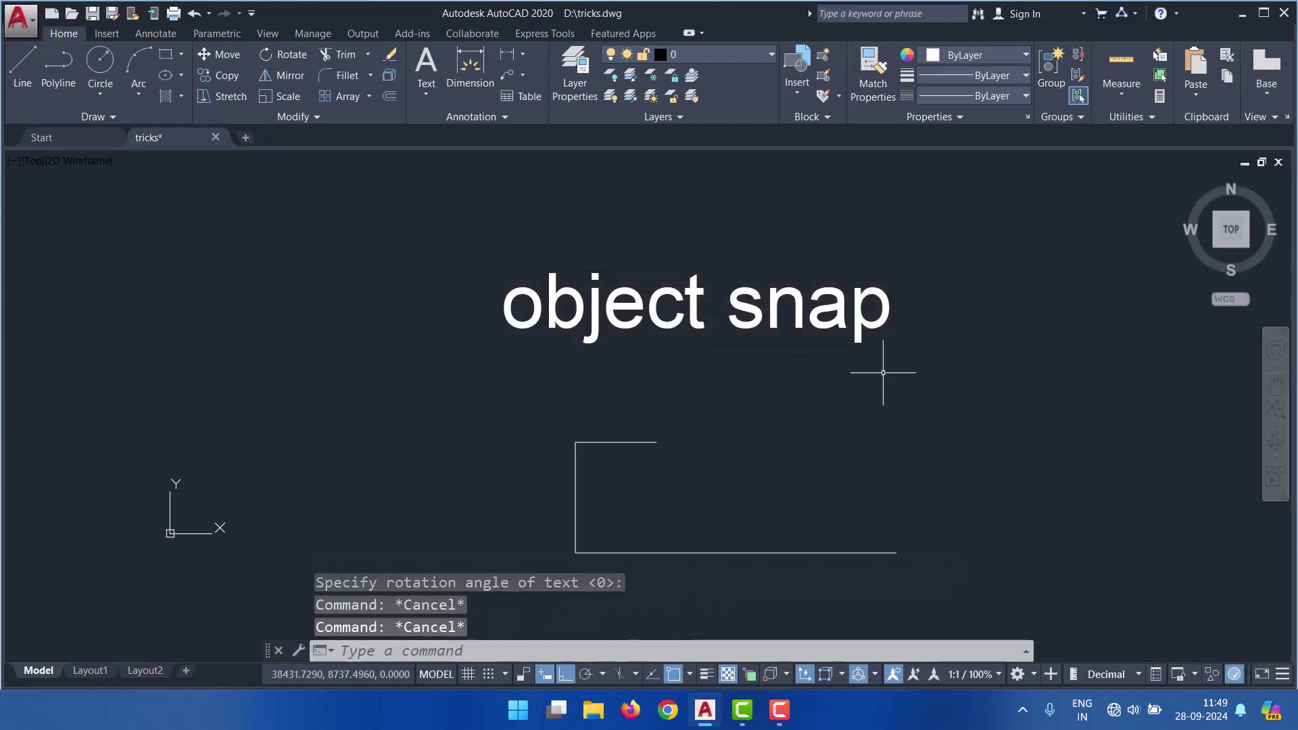
- Switch on every object snap mode with OS, then go to the full drafting options
type("os")
key("Return")
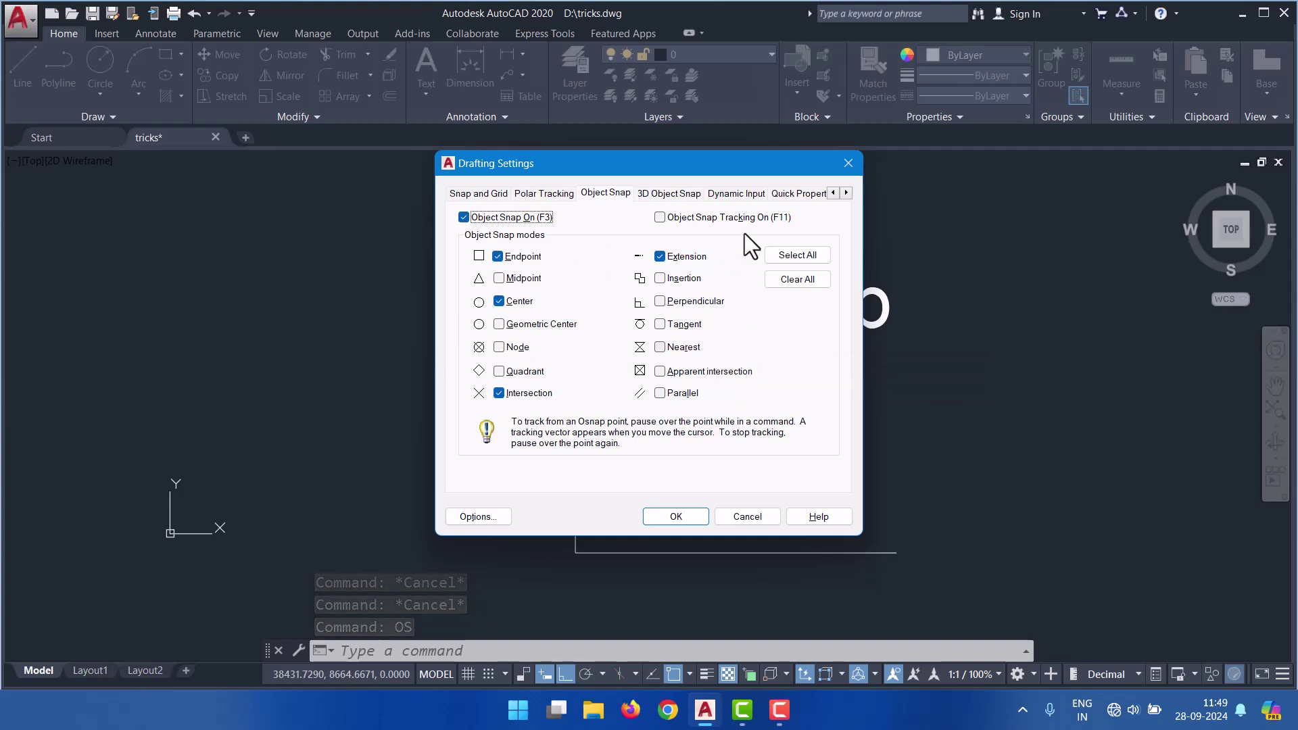
left_click(781, 257)
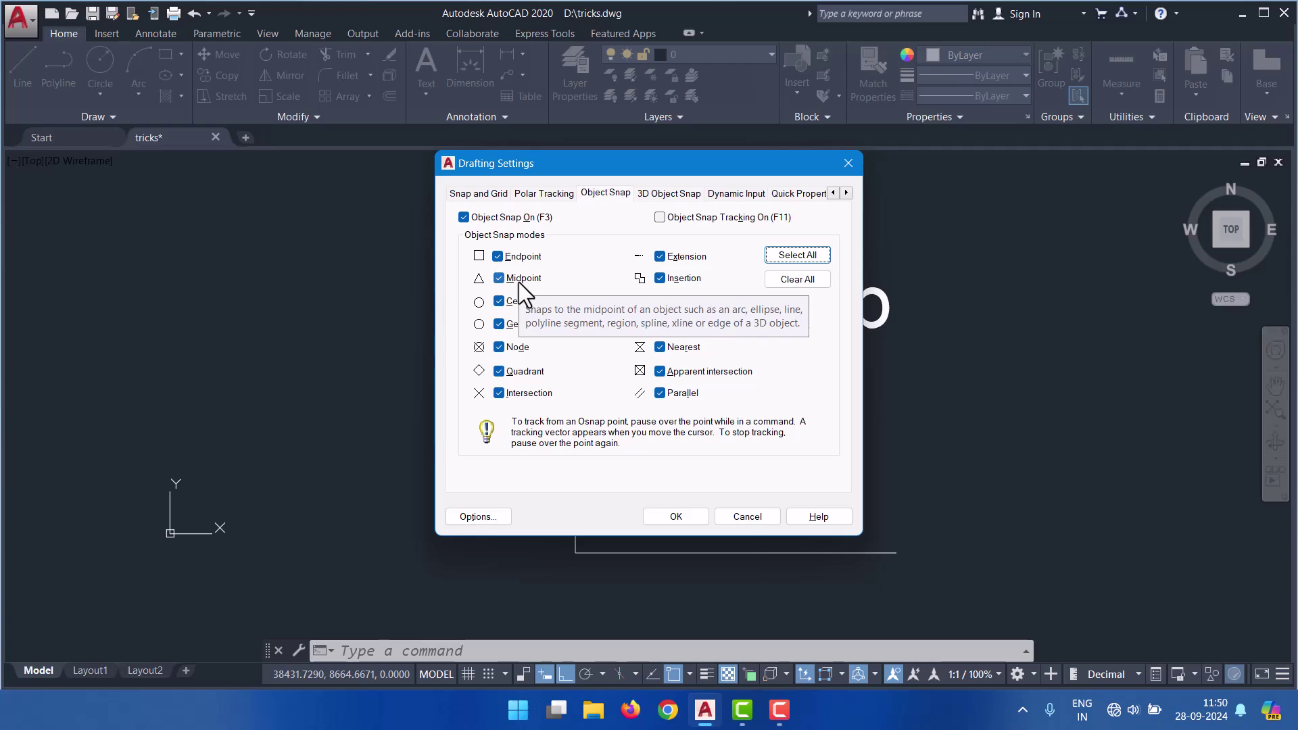
left_click(497, 522)
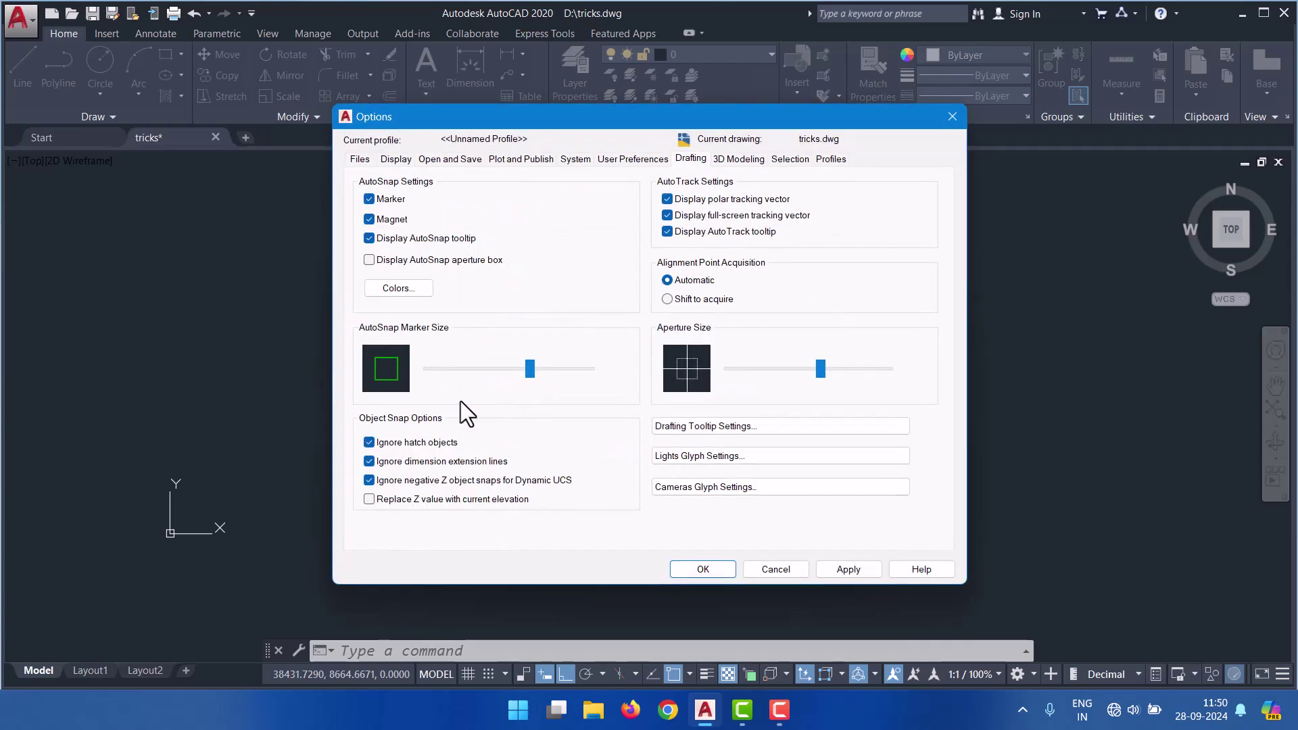
- Nudge the AutoSnap marker size and make the 2D AutoSnap marker colour Yellow
mouse_move(530, 368)
left_mouse_down()
mouse_move(445, 368)
mouse_move(538, 359)
left_mouse_up()
left_click(409, 289)
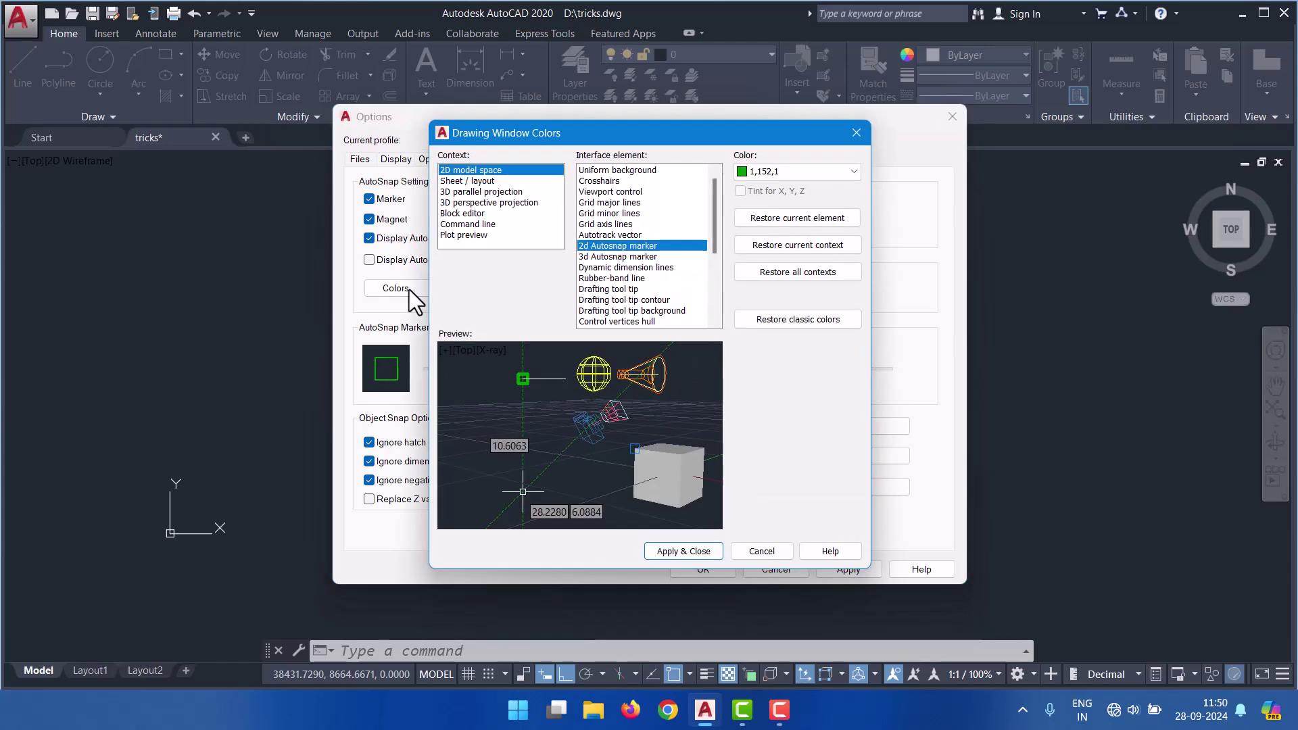
left_click(759, 168)
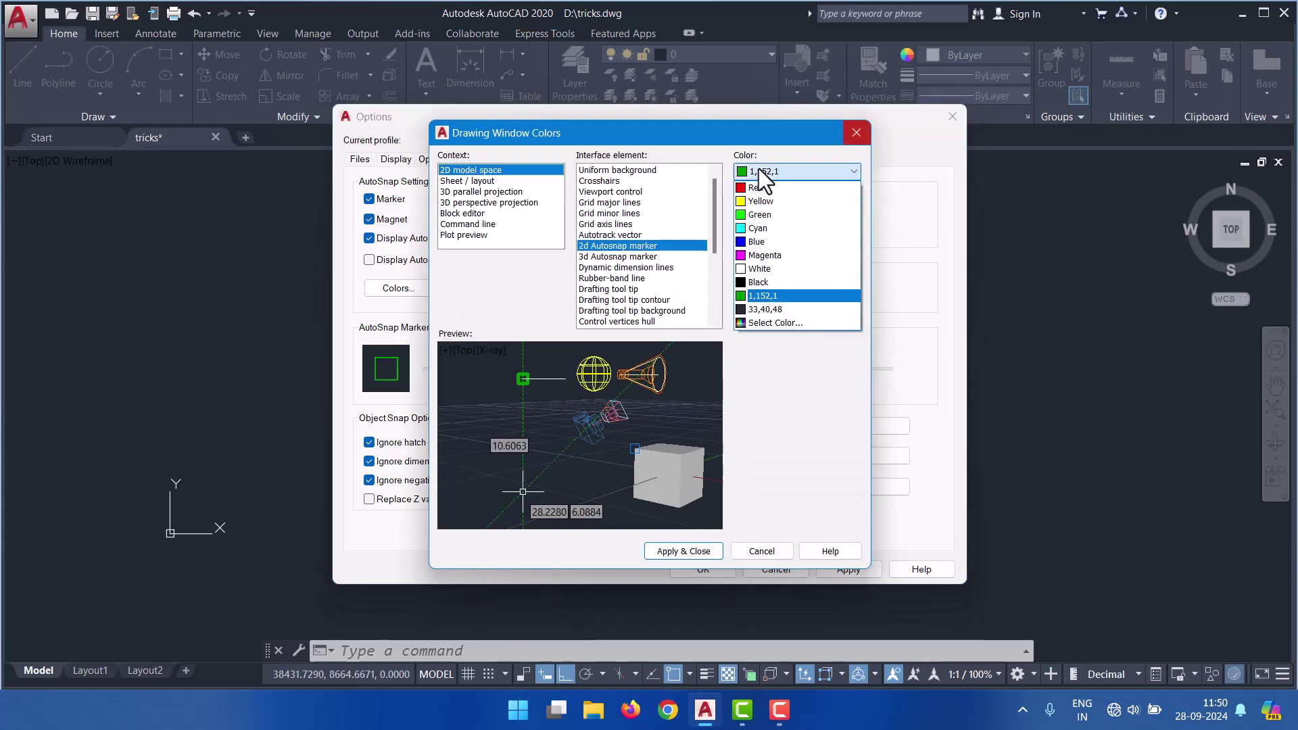
left_click(758, 208)
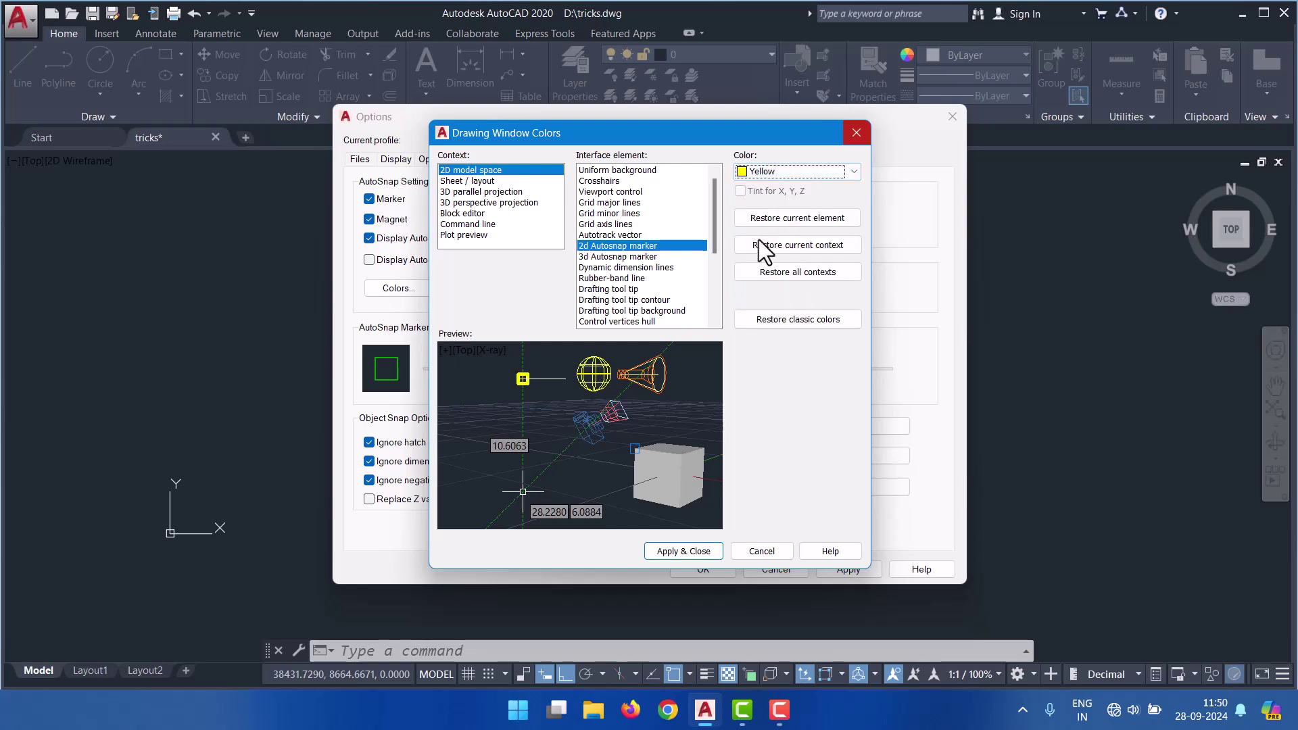
left_click(696, 553)
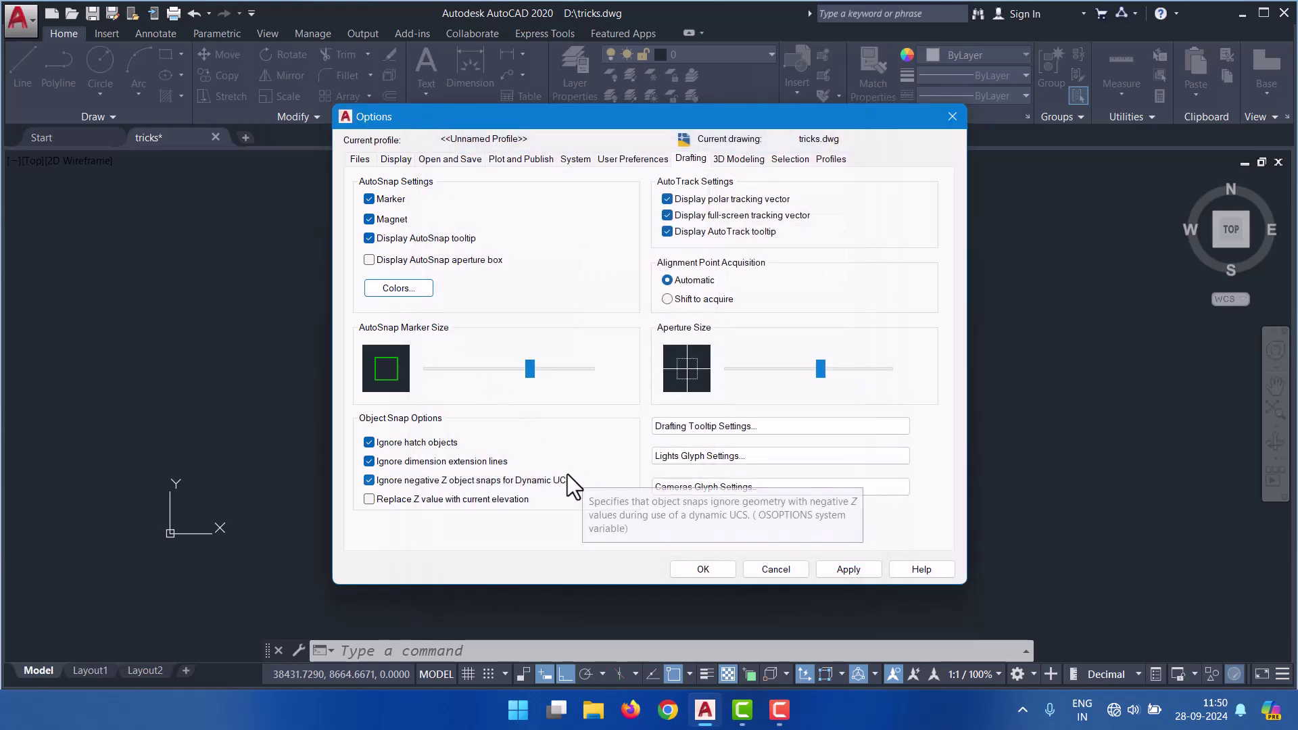
- Inspect the drafting tooltip, grid and 3D AutoSnap colours, then close those settings
left_click(739, 423)
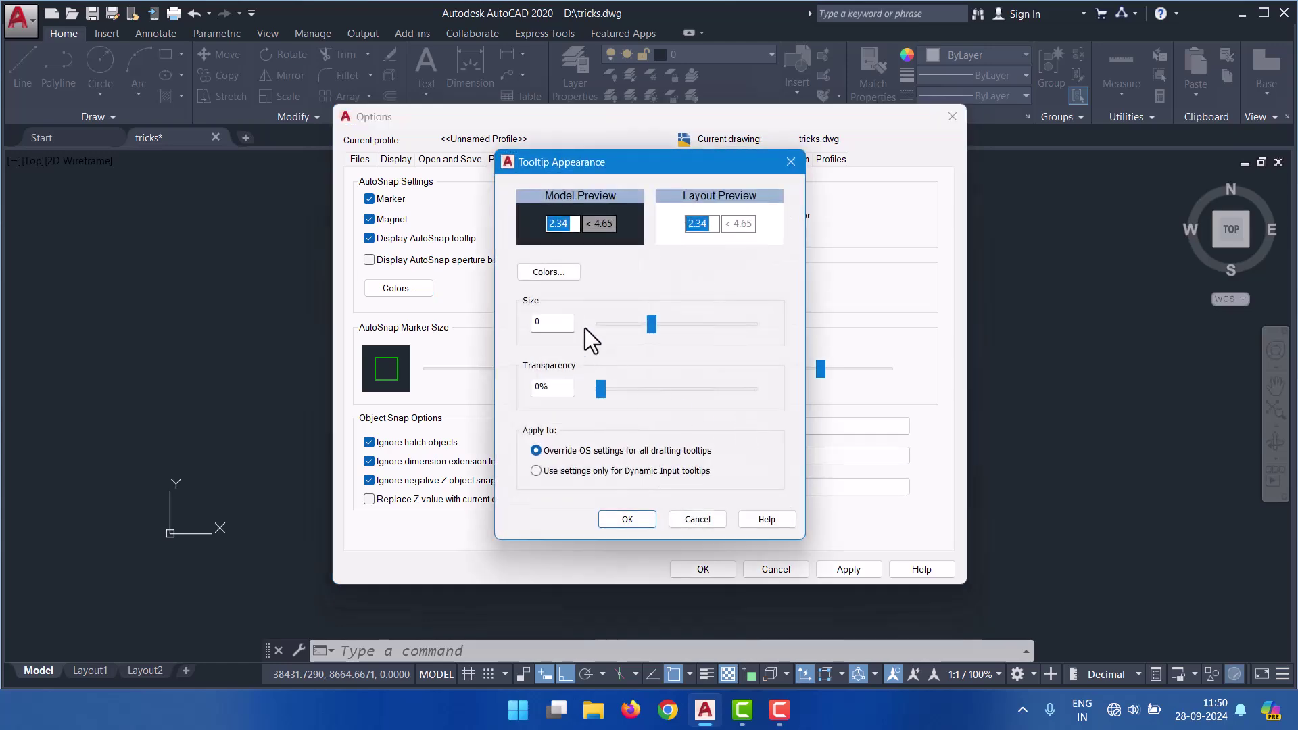
left_click(565, 271)
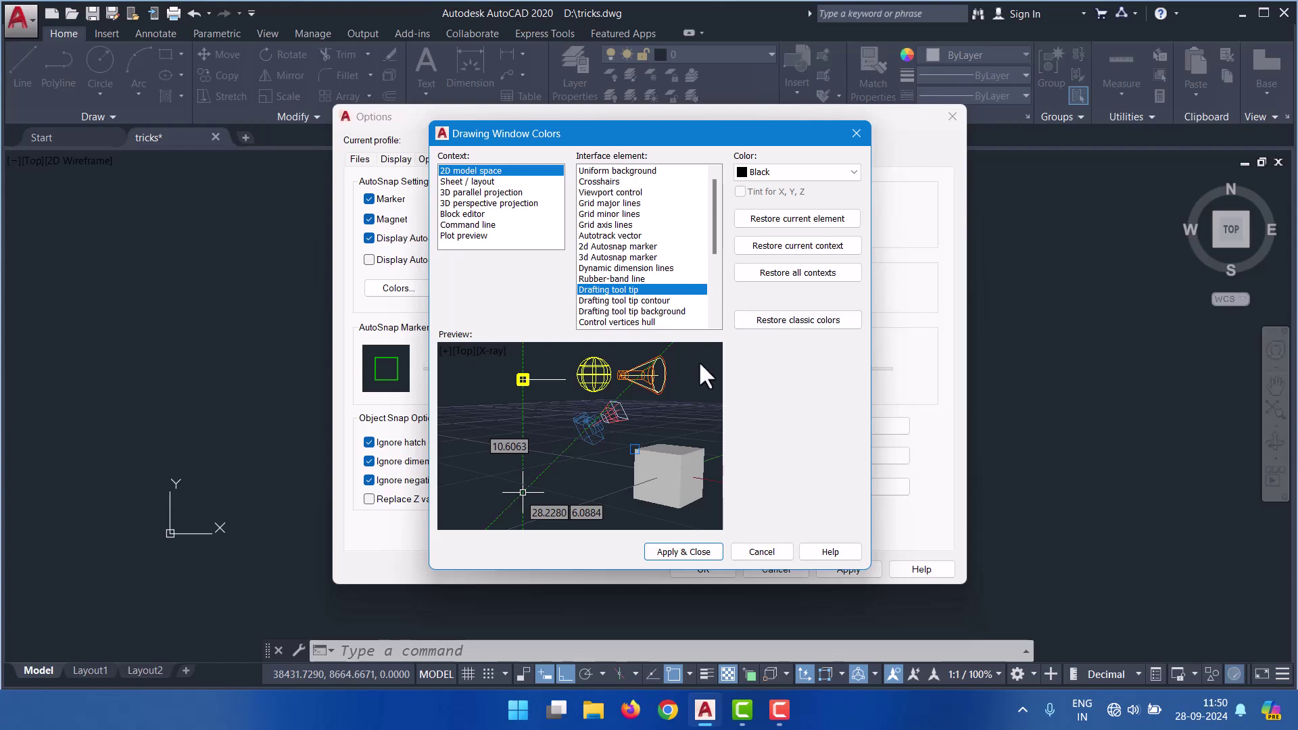
left_click(631, 309)
left_click(629, 213)
left_click(617, 257)
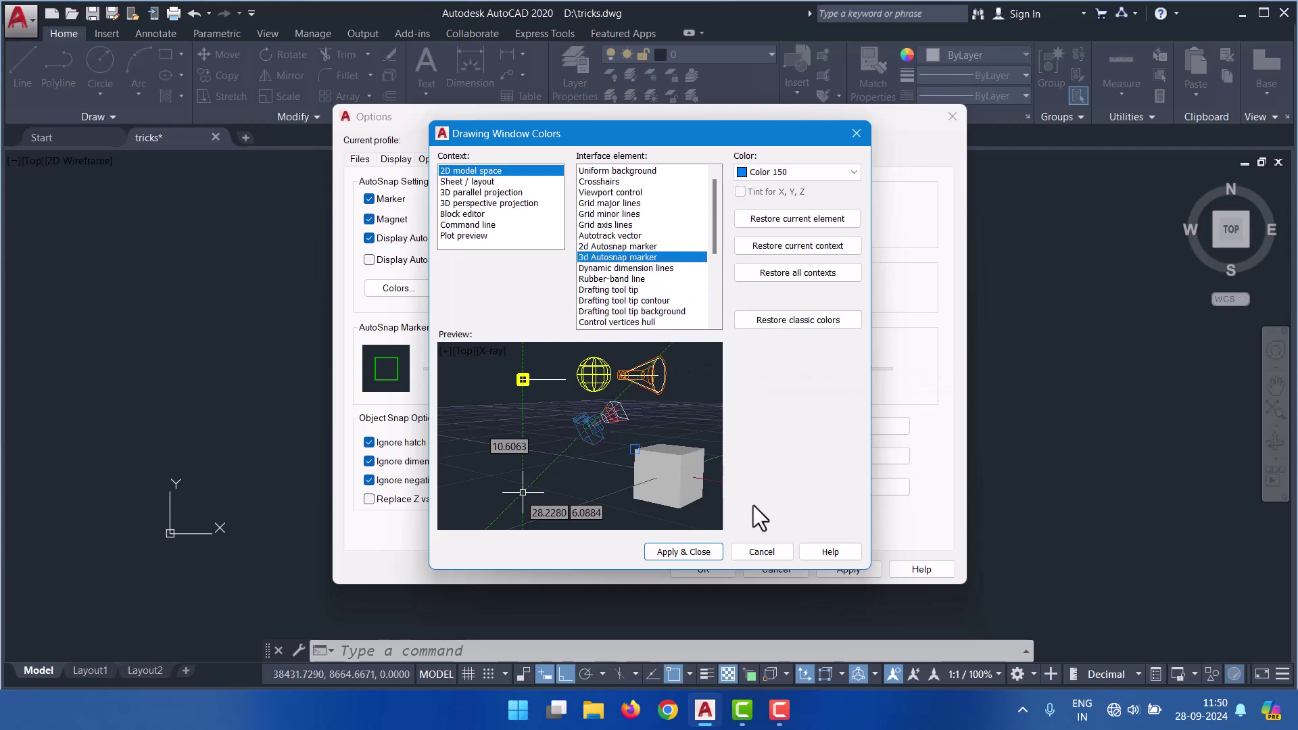
left_click(682, 551)
left_click(628, 519)
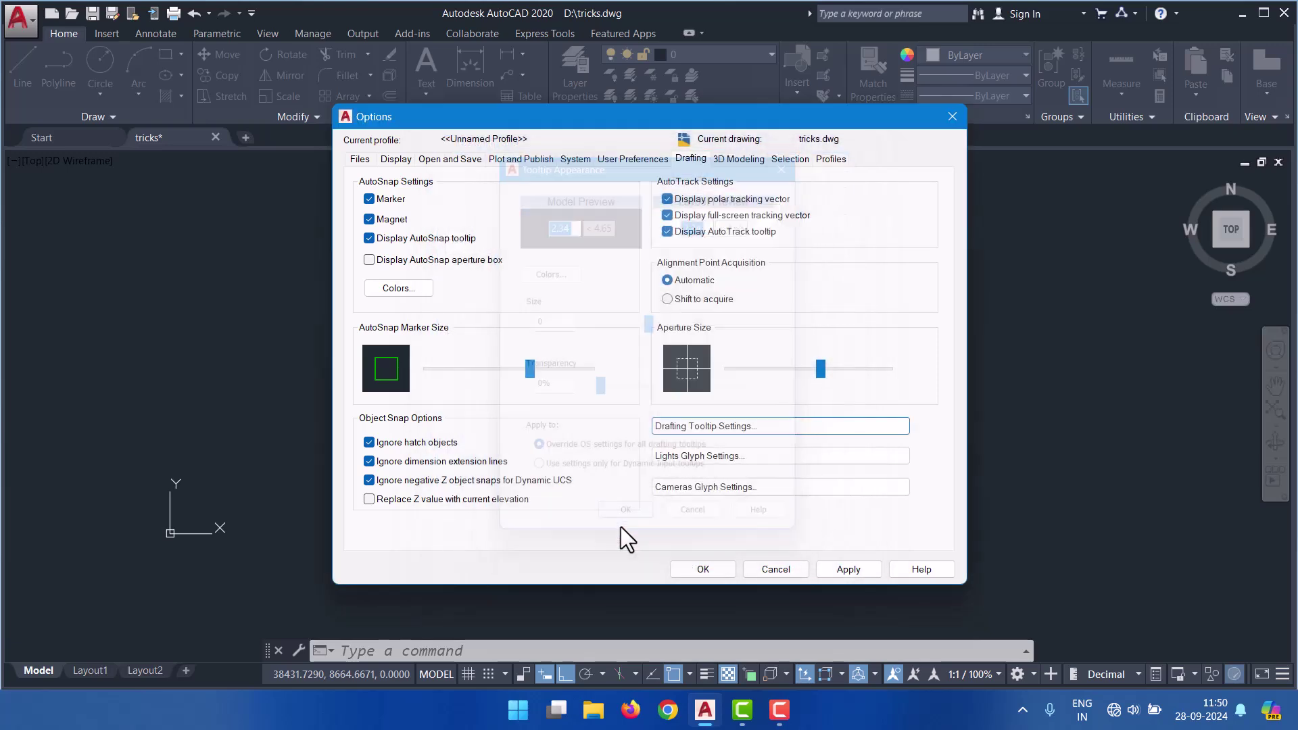
- Preview the spot and point light glyphs and enlarge the light glyph size
left_click(838, 707)
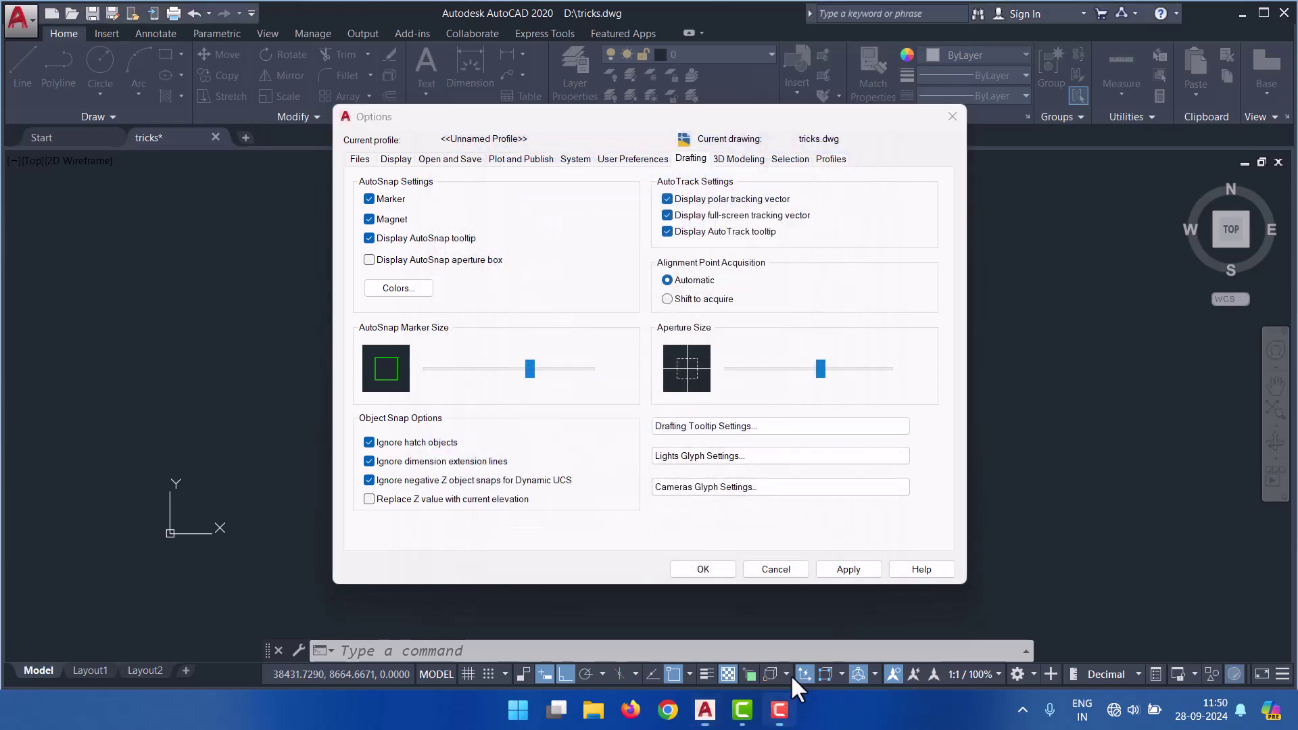
left_click(676, 71)
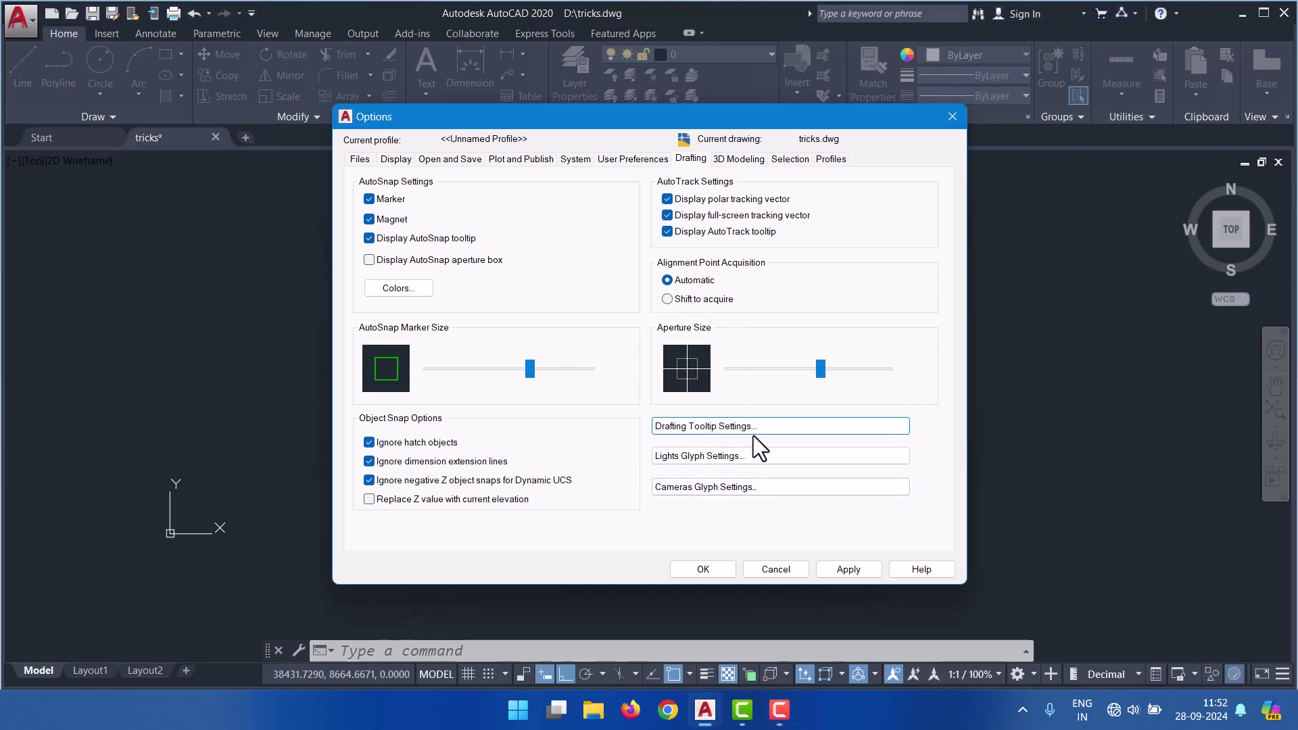
left_click(752, 453)
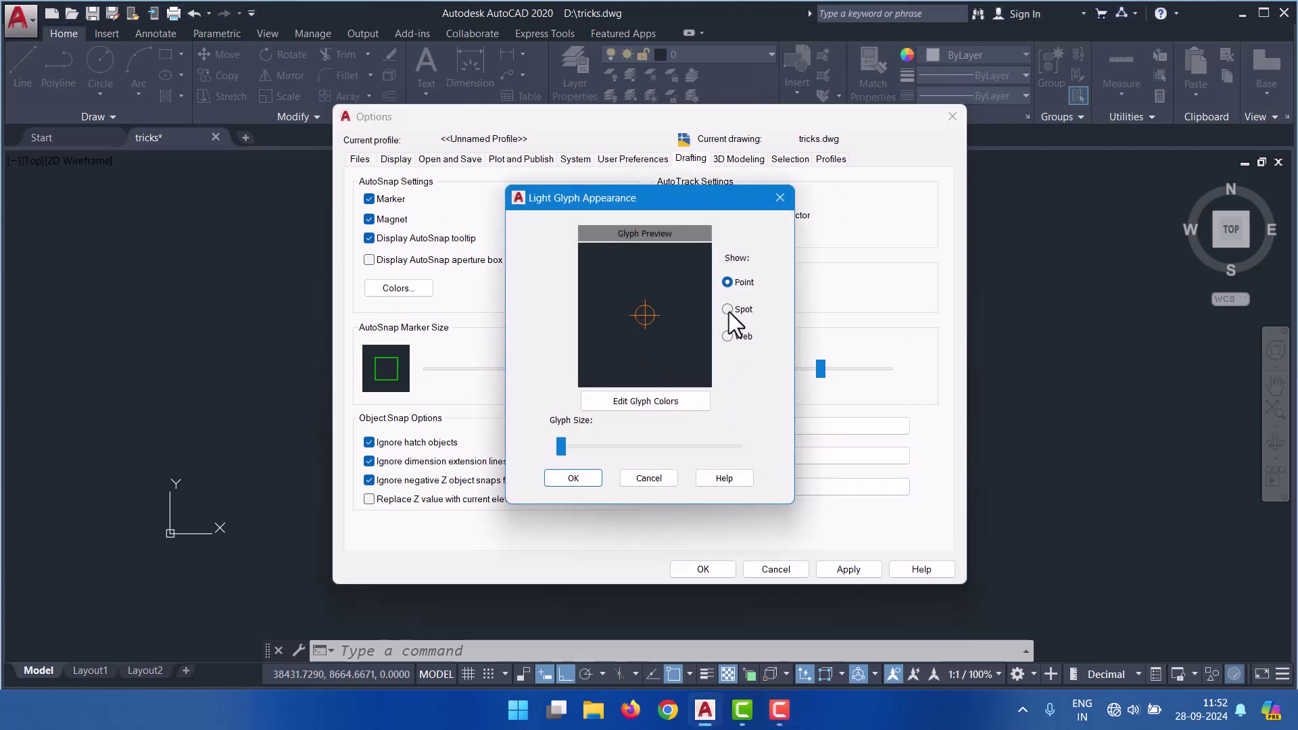
left_click(728, 311)
left_click(728, 310)
left_click(735, 280)
left_click_drag(561, 448, 630, 449)
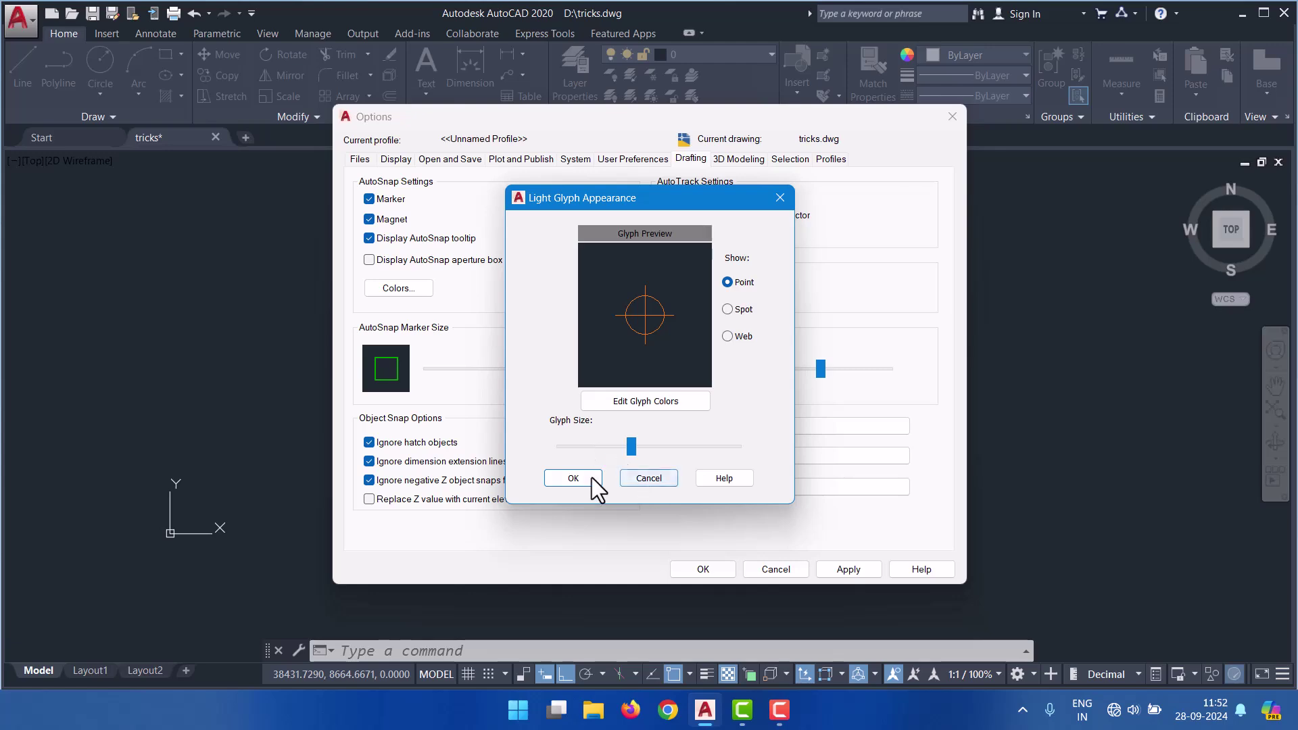
left_click(587, 480)
- Check the camera glyph settings, then enlarge the pickbox and grip size and apply
left_click(727, 493)
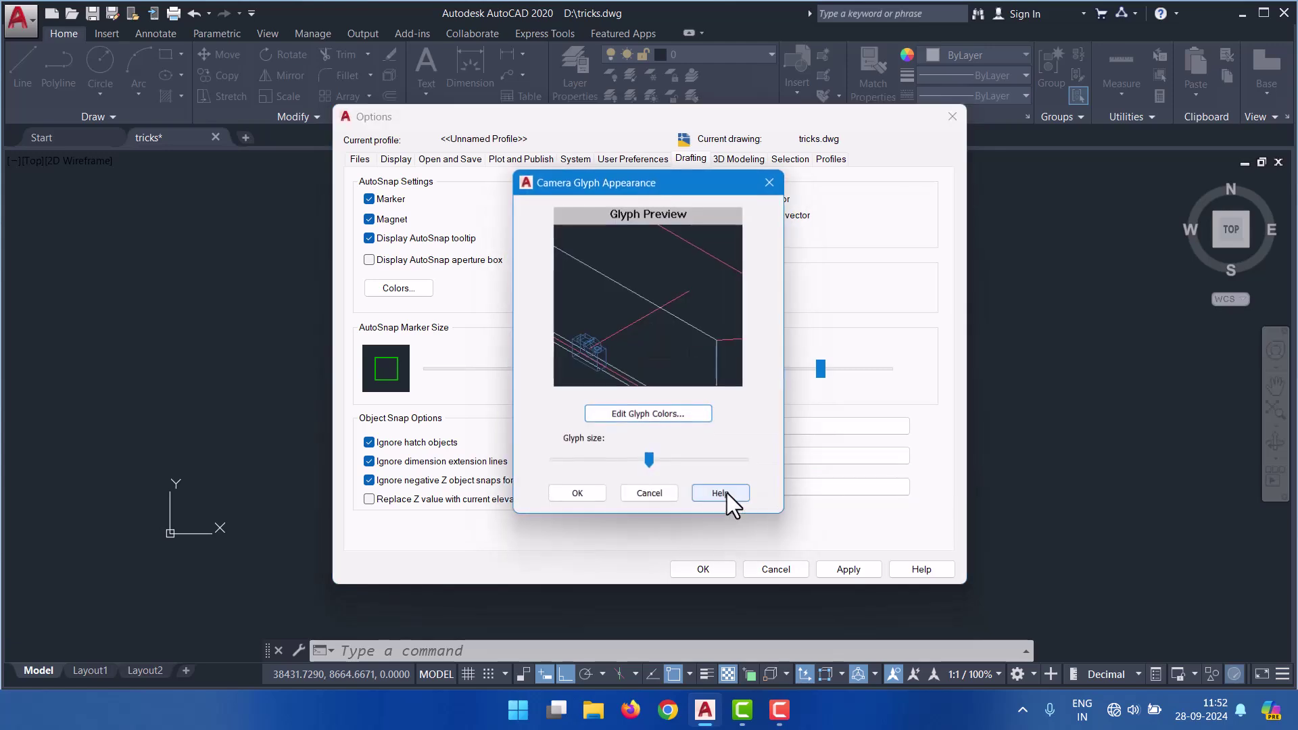
left_click(769, 183)
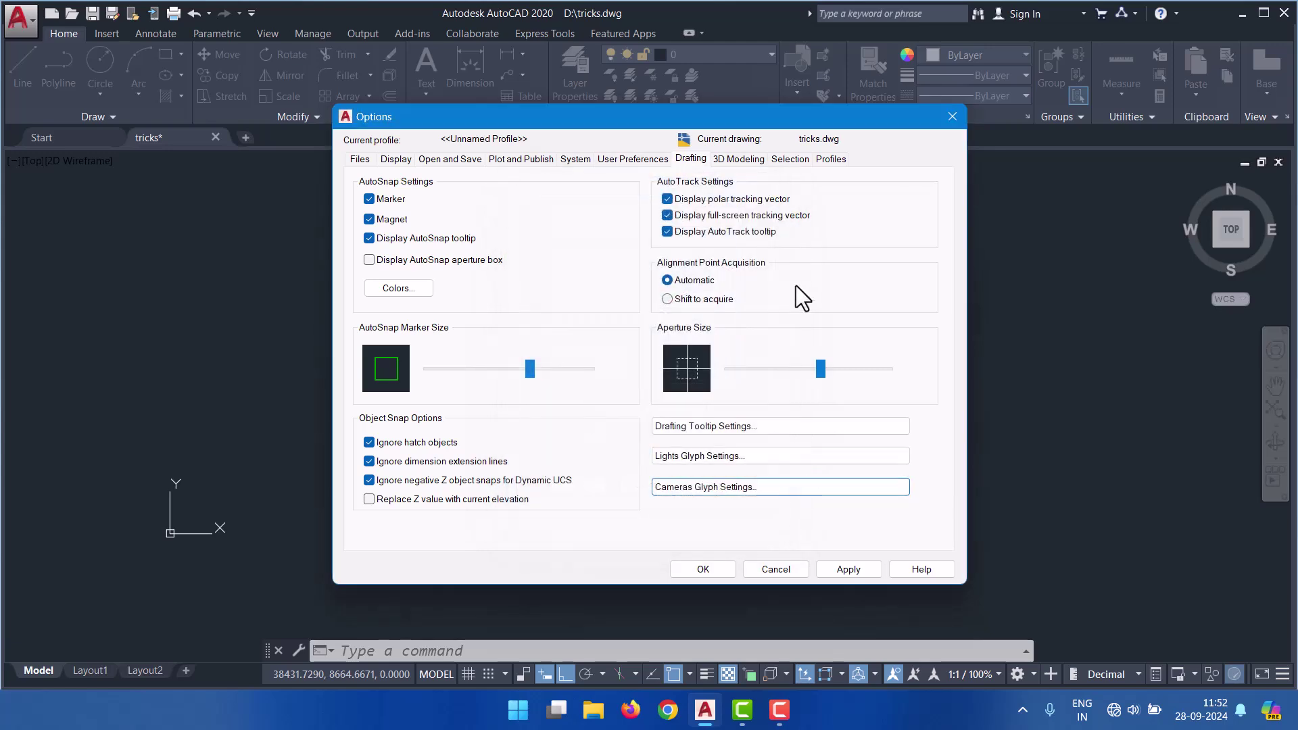
left_click(760, 158)
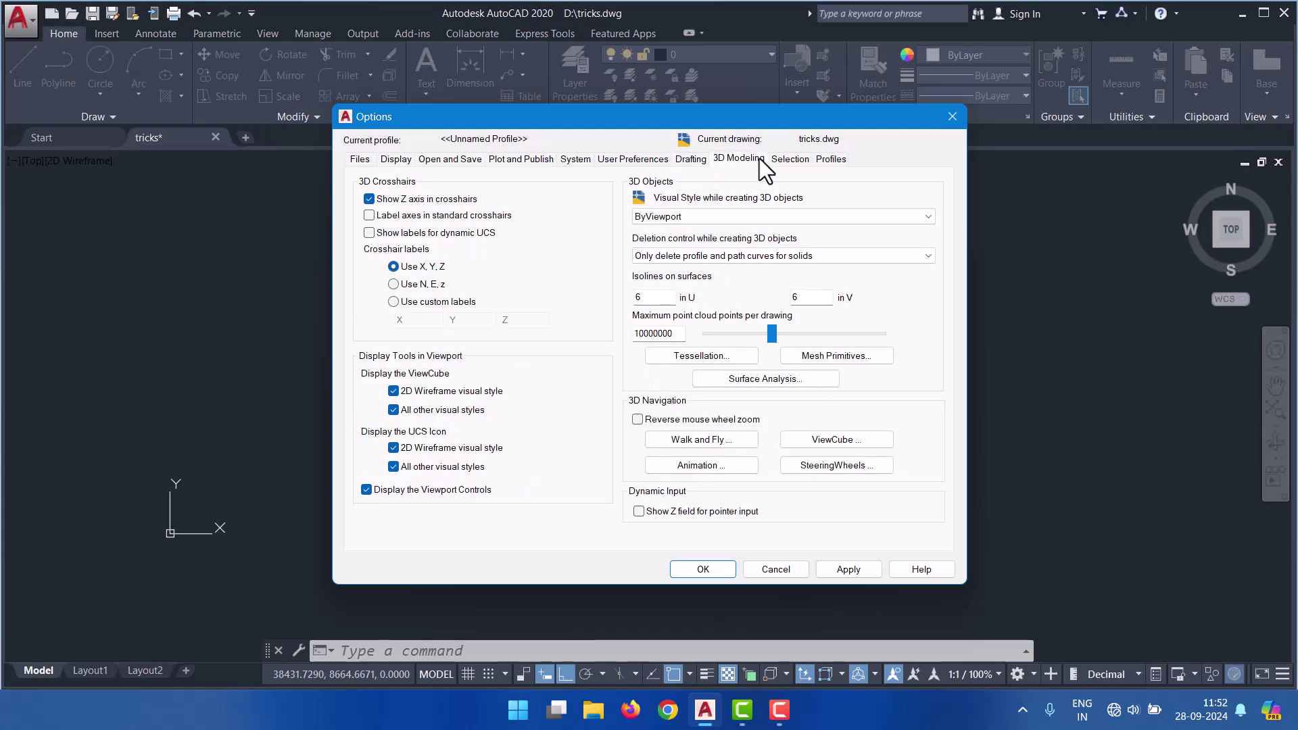
left_click(790, 159)
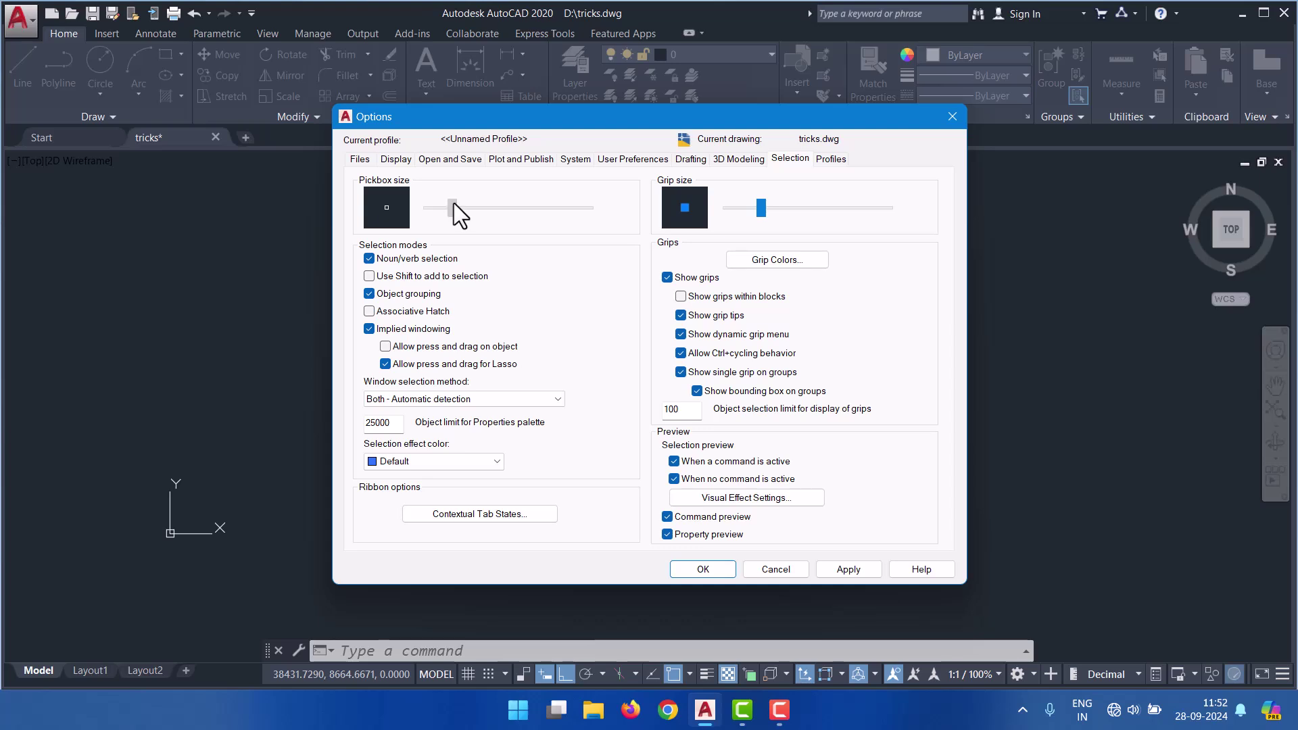
left_click_drag(453, 204, 484, 206)
left_click_drag(758, 205, 765, 206)
left_click(845, 569)
- Close Drafting Settings, erase the 'object snap' text and outline, and show Drawing Utilities
left_click(682, 569)
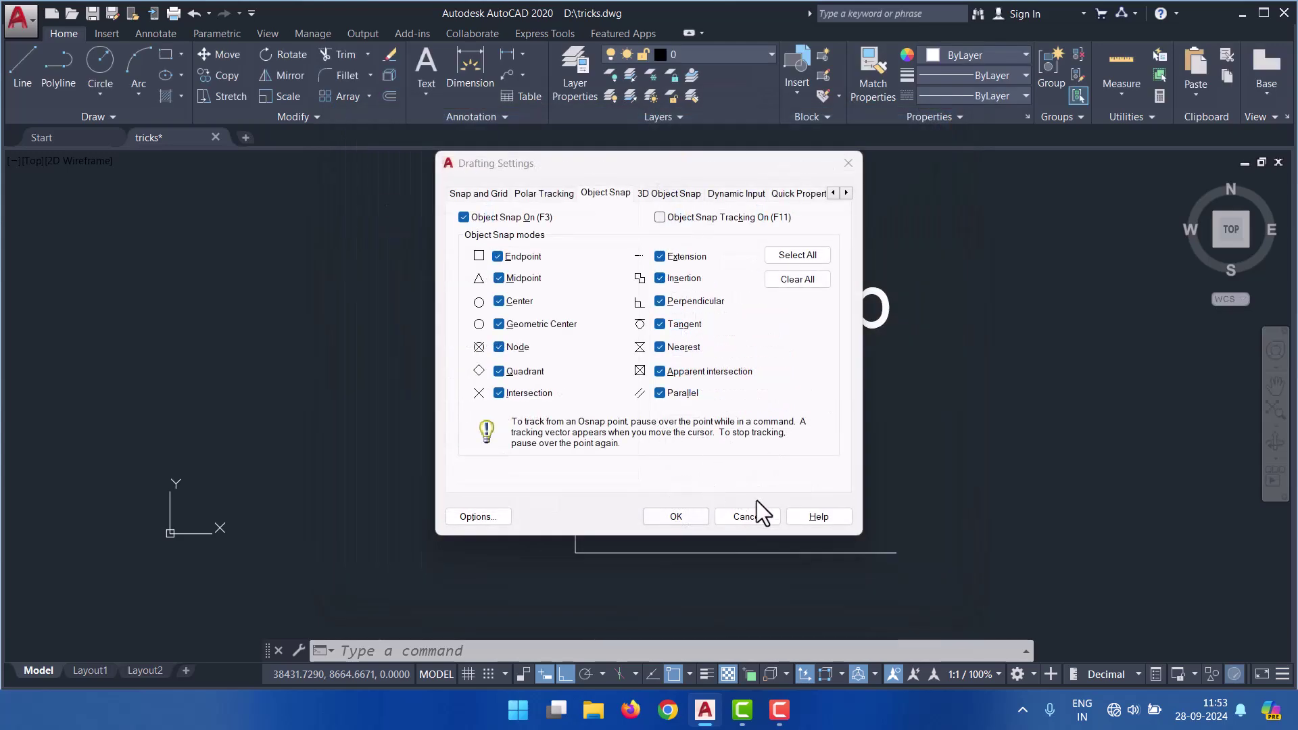
left_click(659, 520)
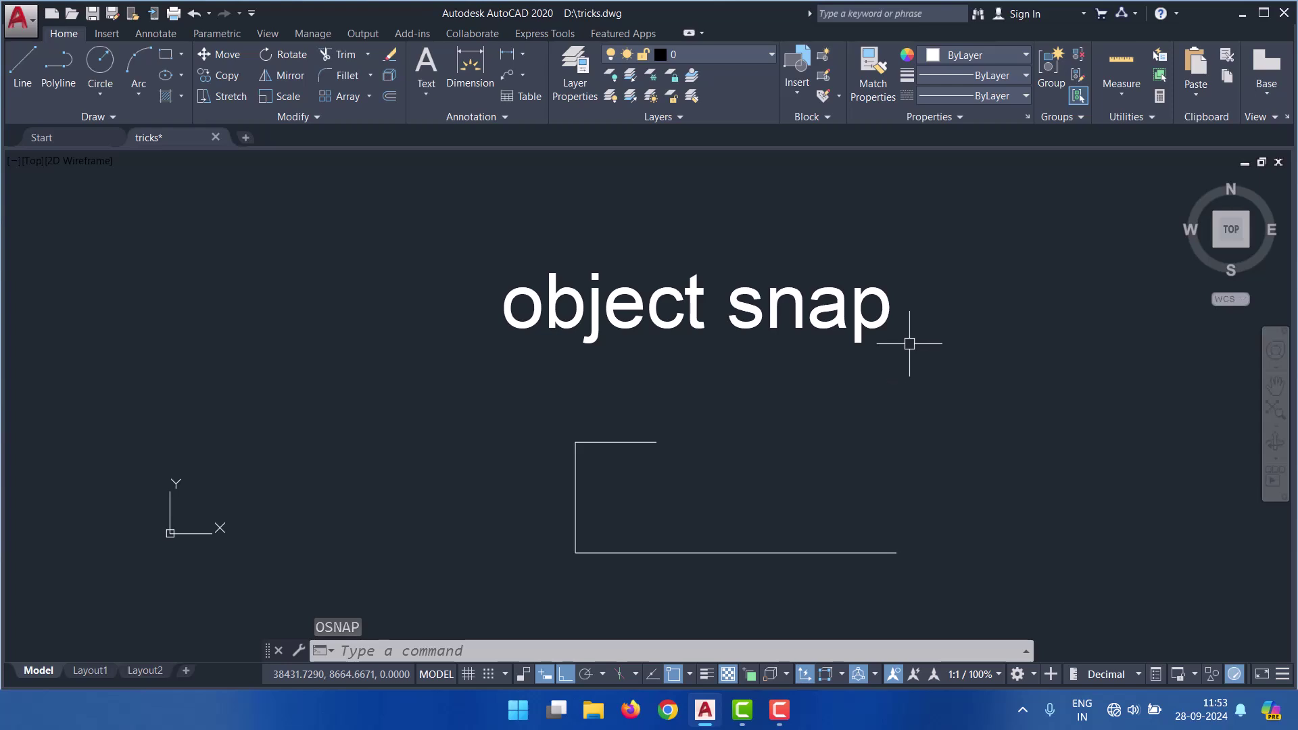
left_click(959, 216)
left_click(471, 584)
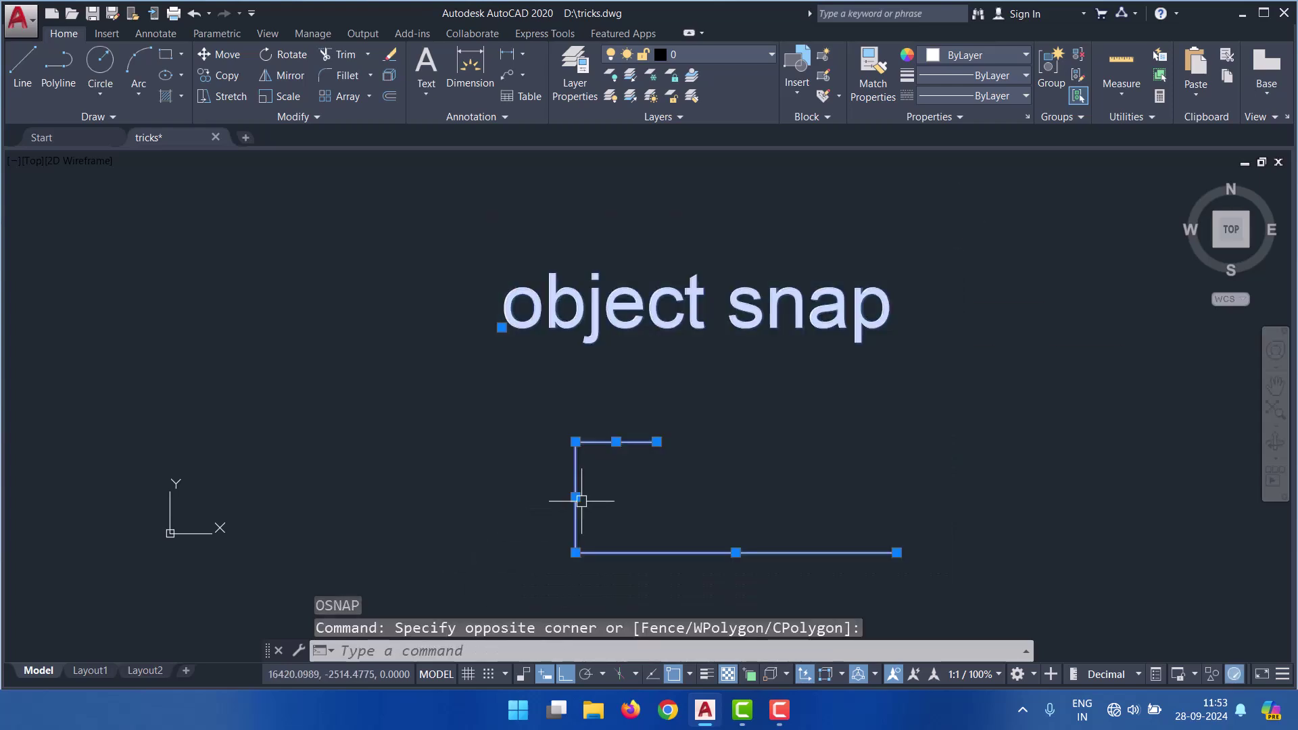
key("Delete")
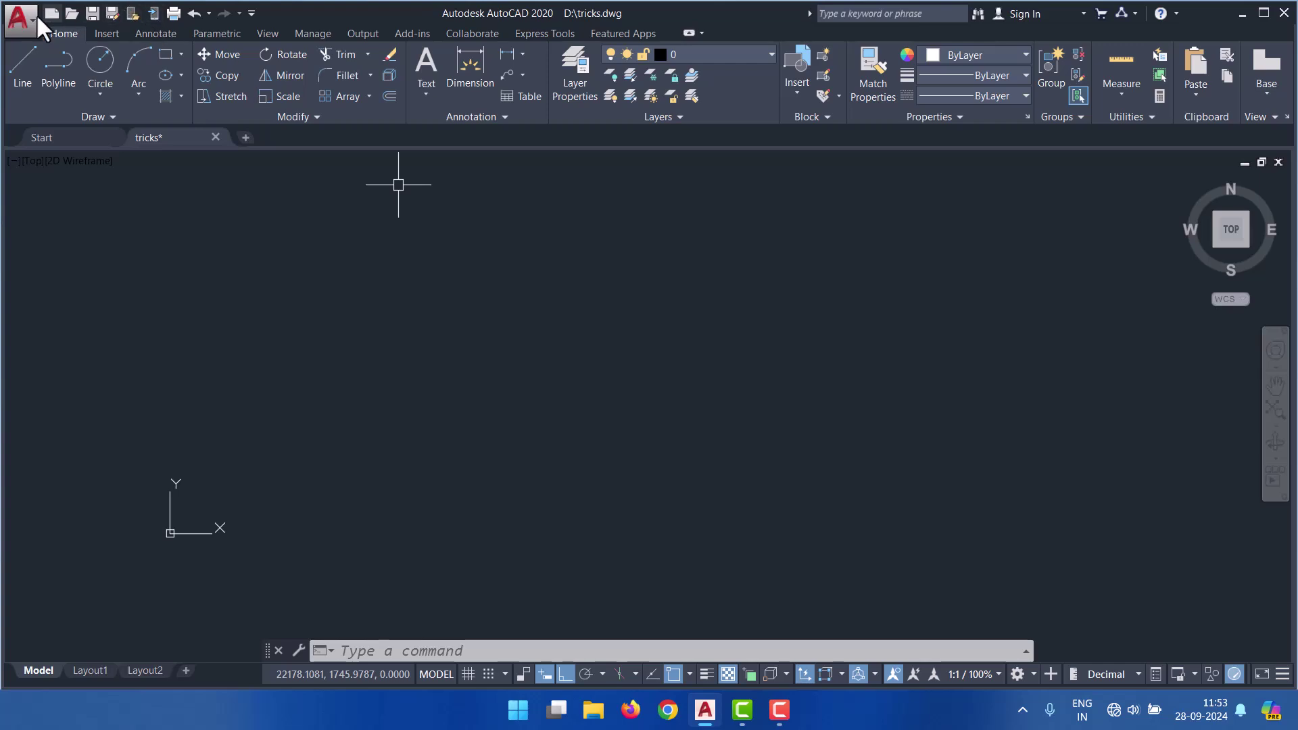
left_click(18, 27)
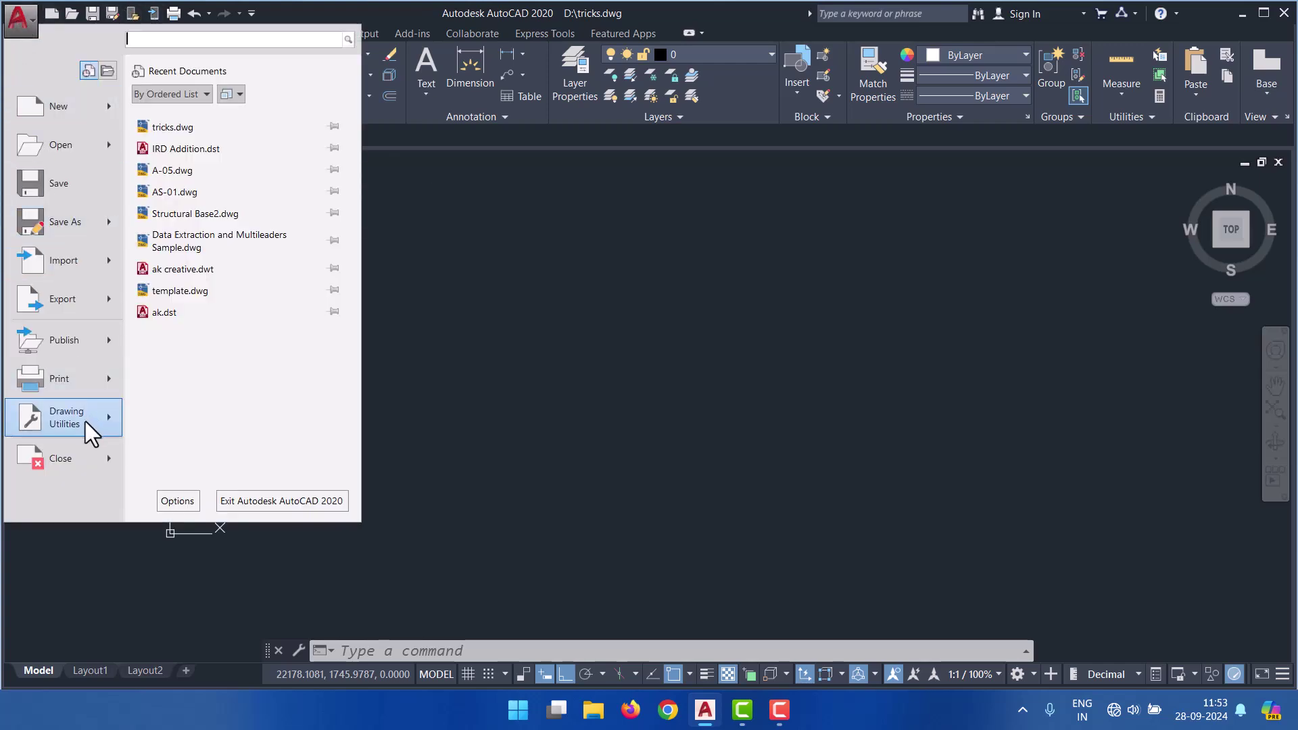
mouse_move(66, 416)
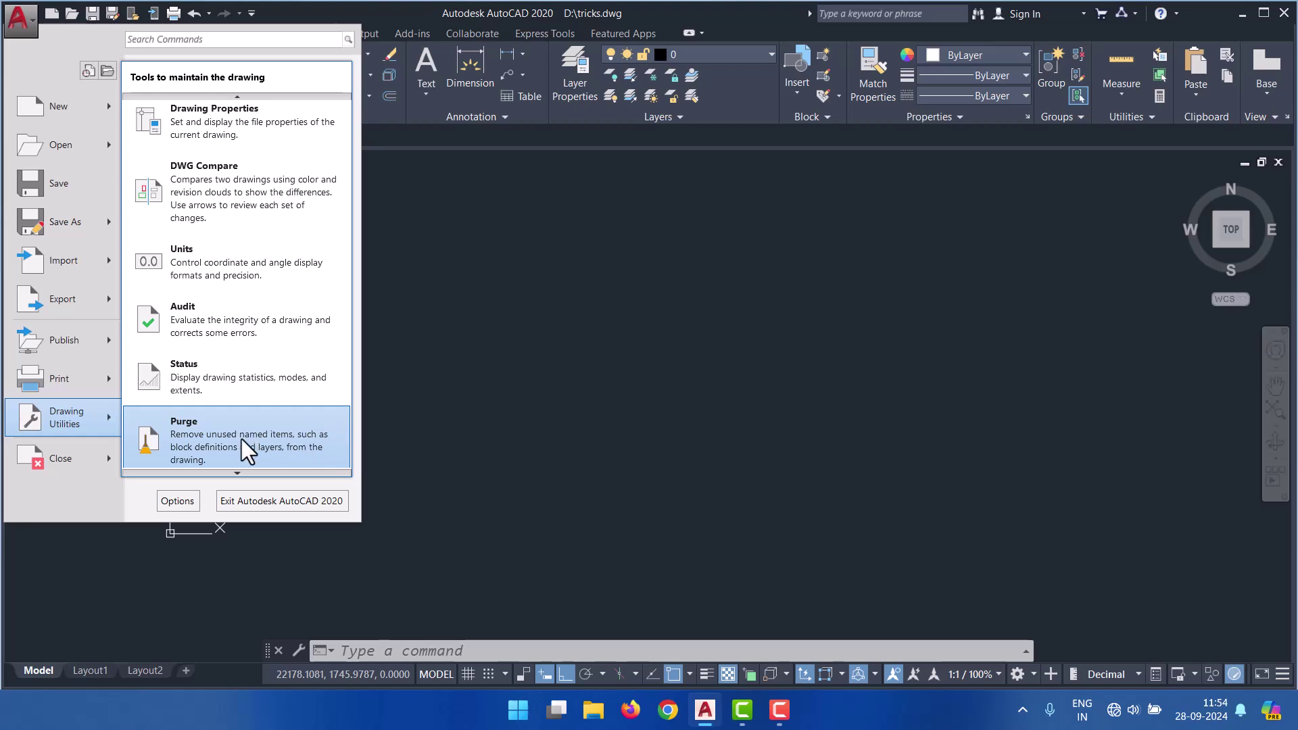
- Bring up the Open Files browser from the Start tab
left_click(632, 258)
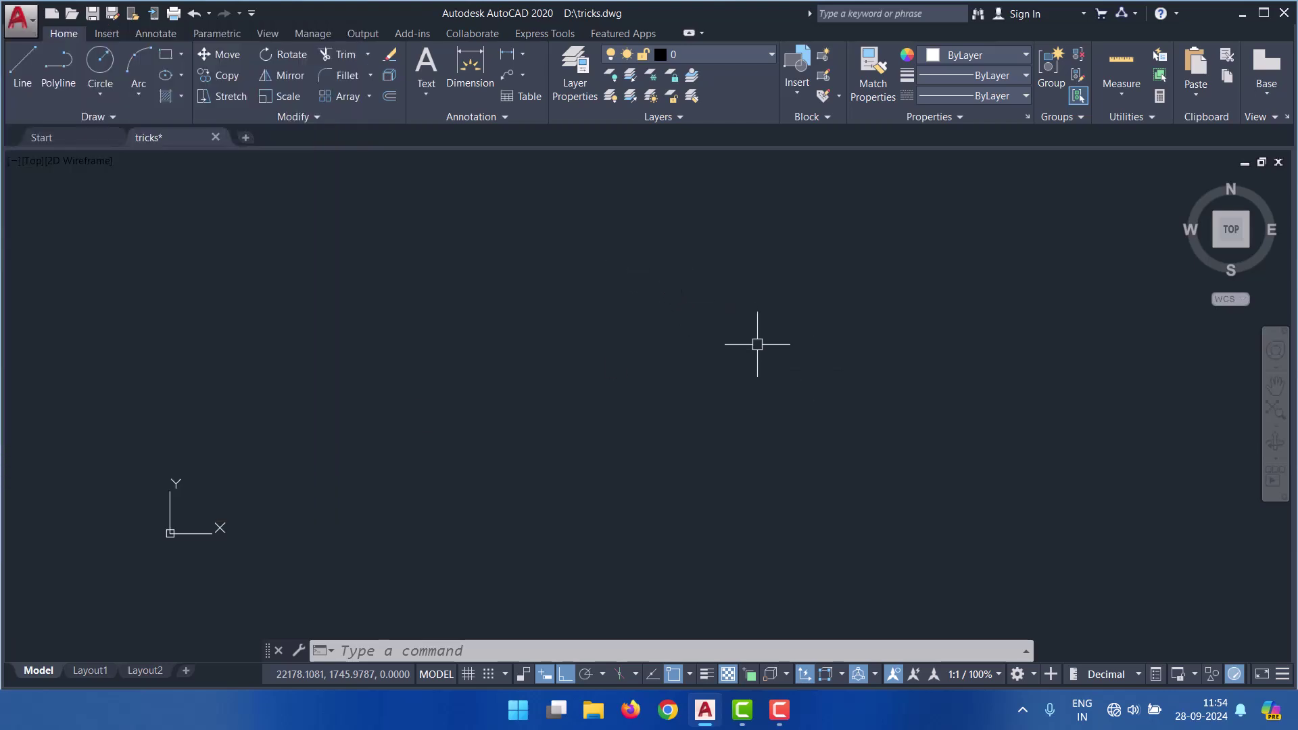
left_click(57, 138)
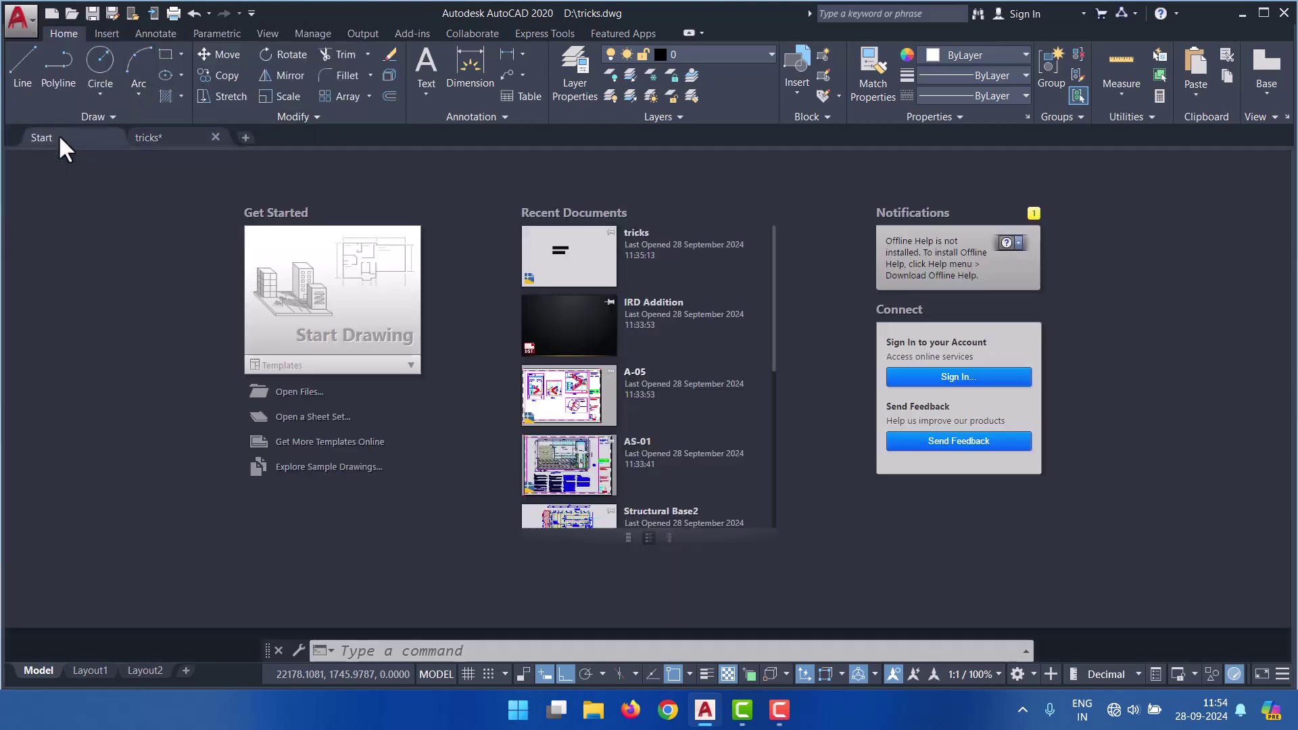
scroll(591, 423, "down", 5)
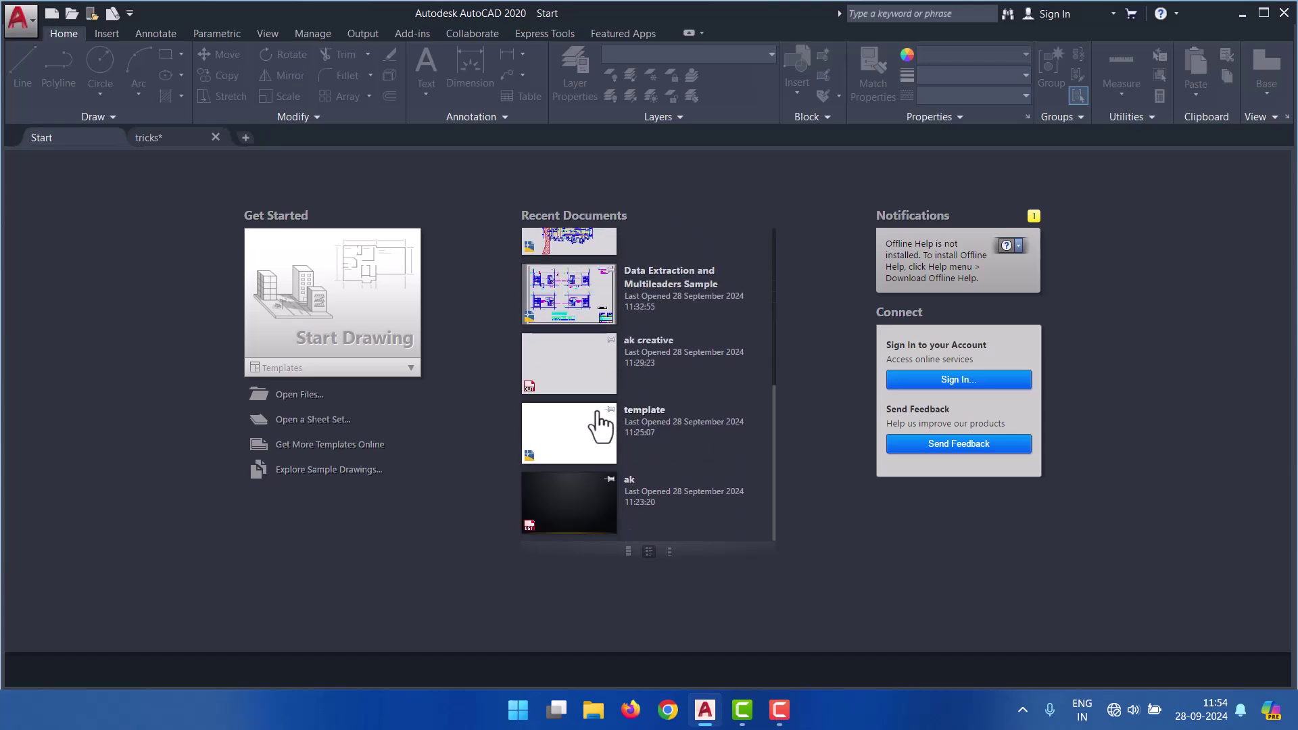
left_click(298, 396)
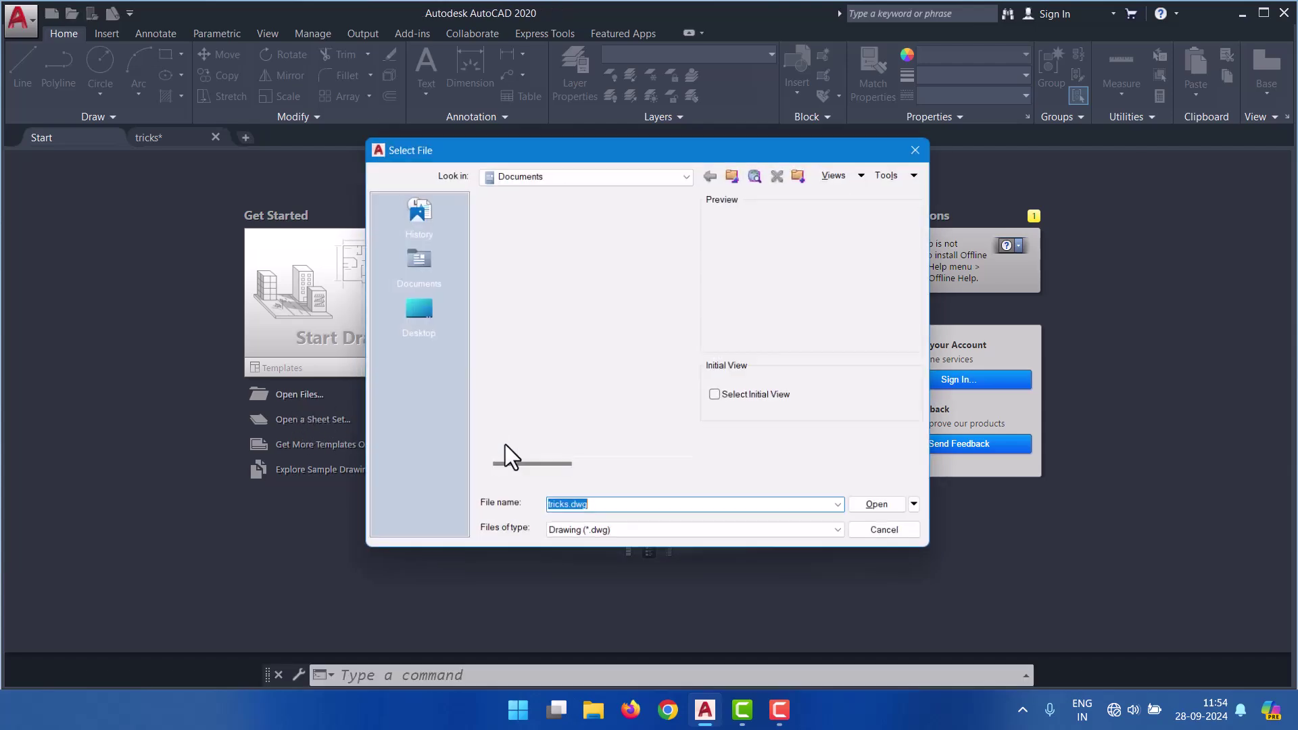
left_click(526, 394)
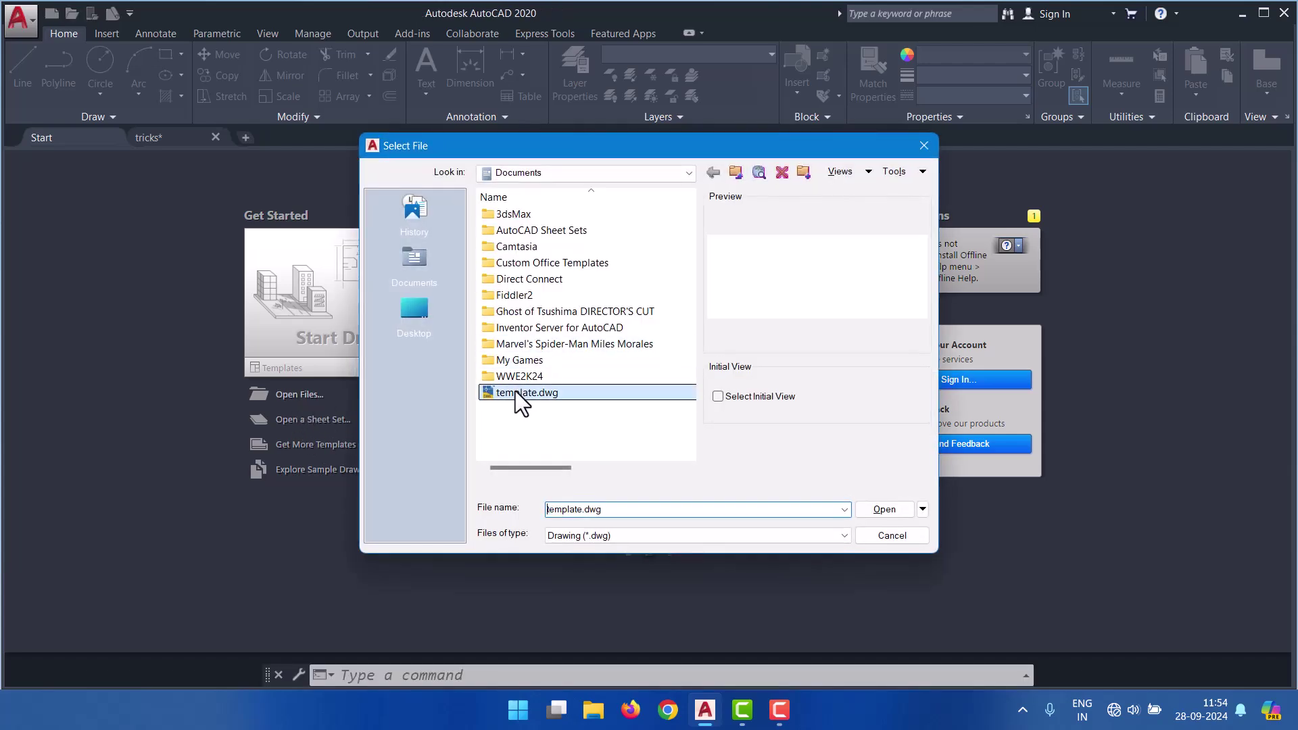
left_click(562, 172)
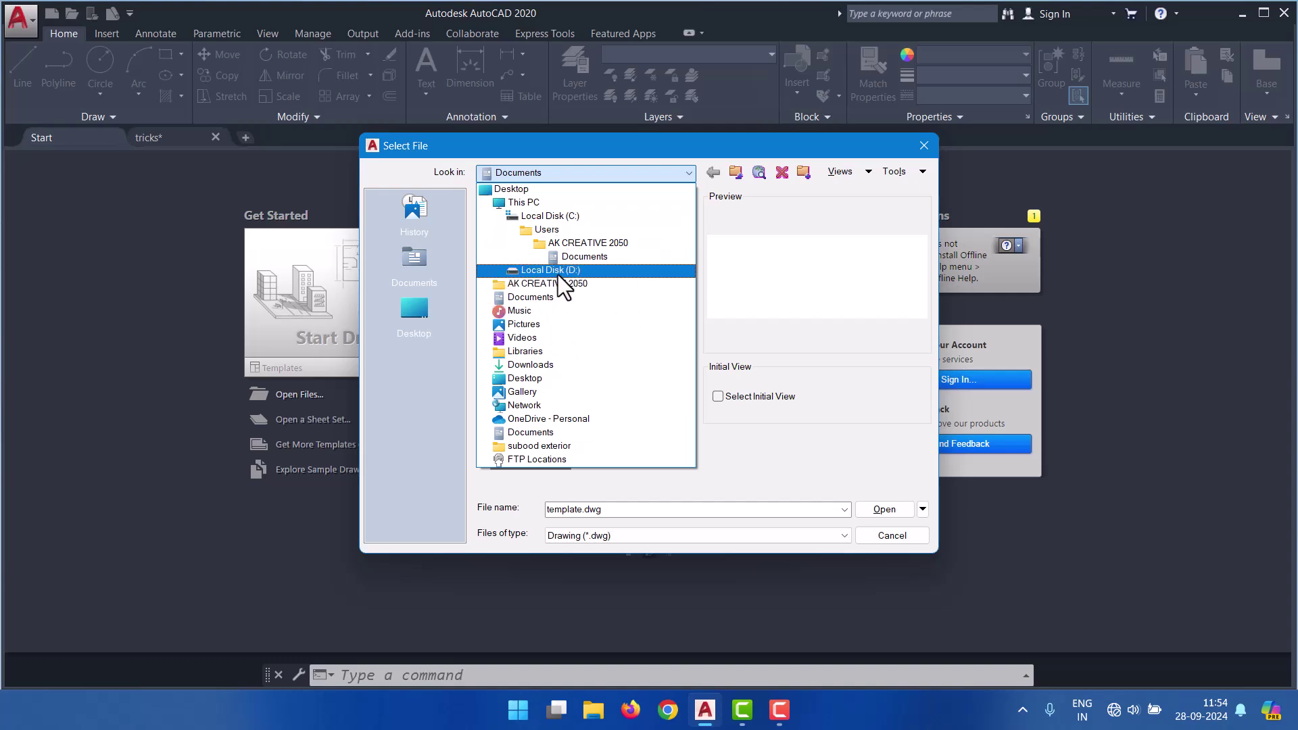
- Open FINAL.dwg from Desktop > AK CREATIVE PROJECT > Airport Ashish Interior
left_click(514, 189)
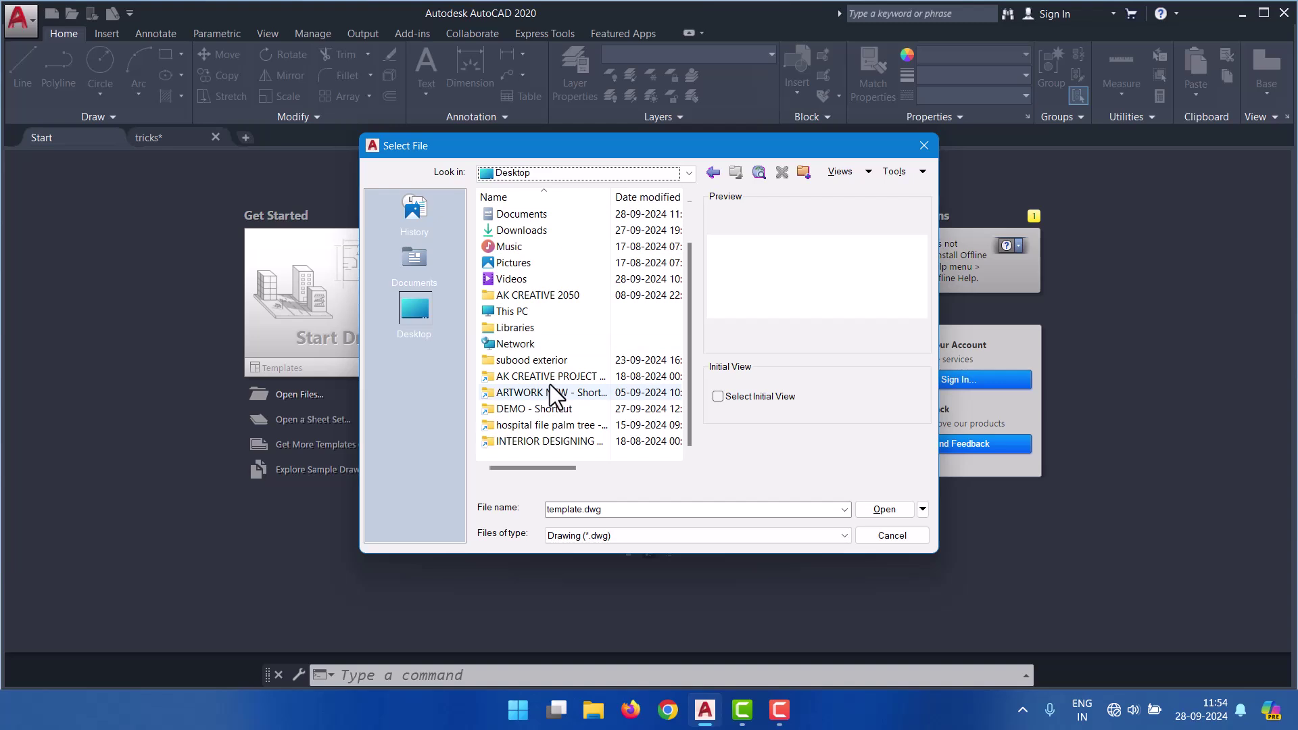
left_click(549, 380)
double_click(549, 379)
scroll(542, 345, "down", 1)
left_click(542, 345)
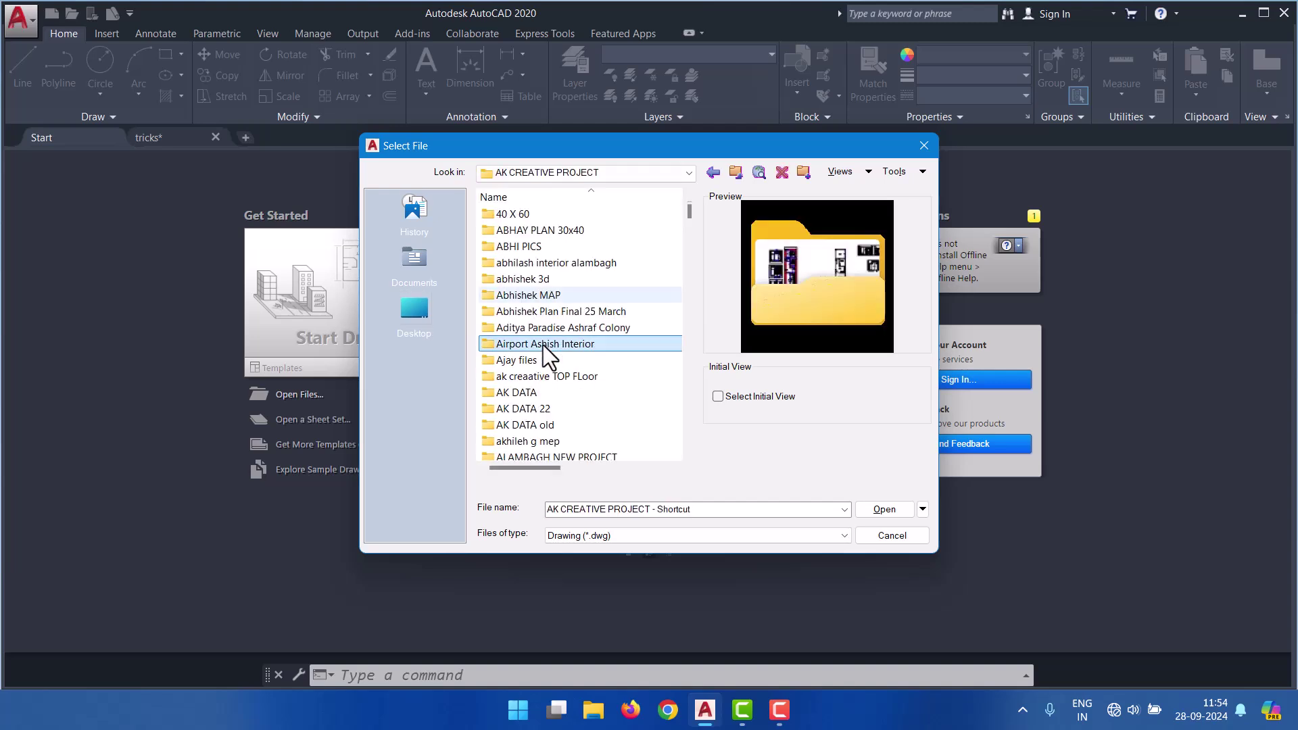
double_click(542, 345)
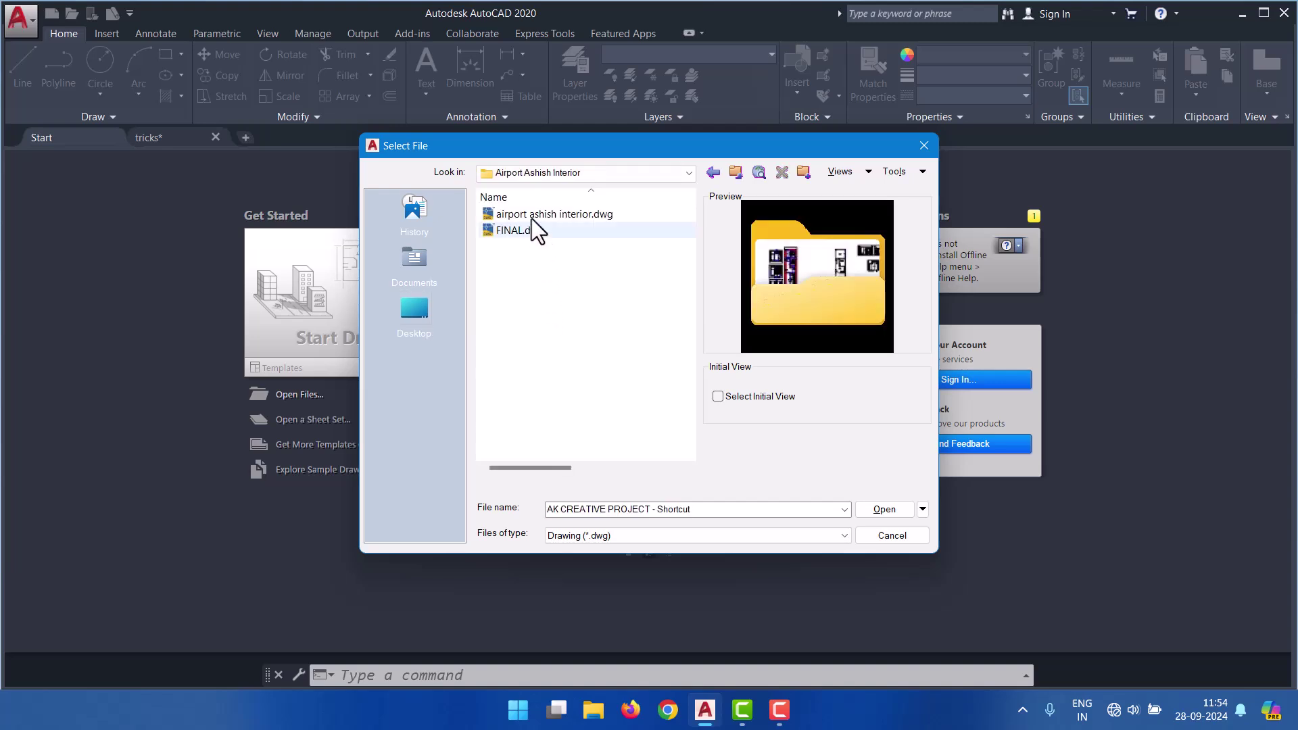
left_click(531, 217)
double_click(537, 230)
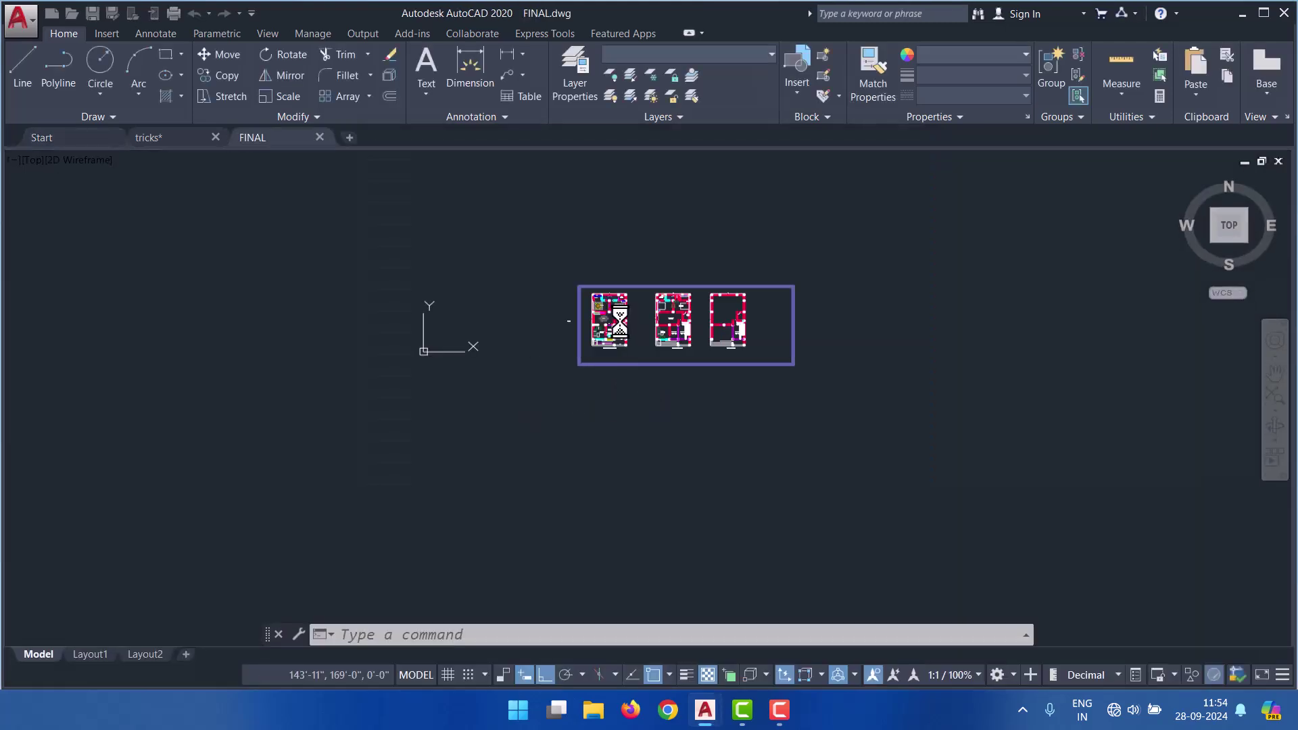
- Pan across the floor plans and review the drawing's layer list
scroll(617, 311, "up", 5)
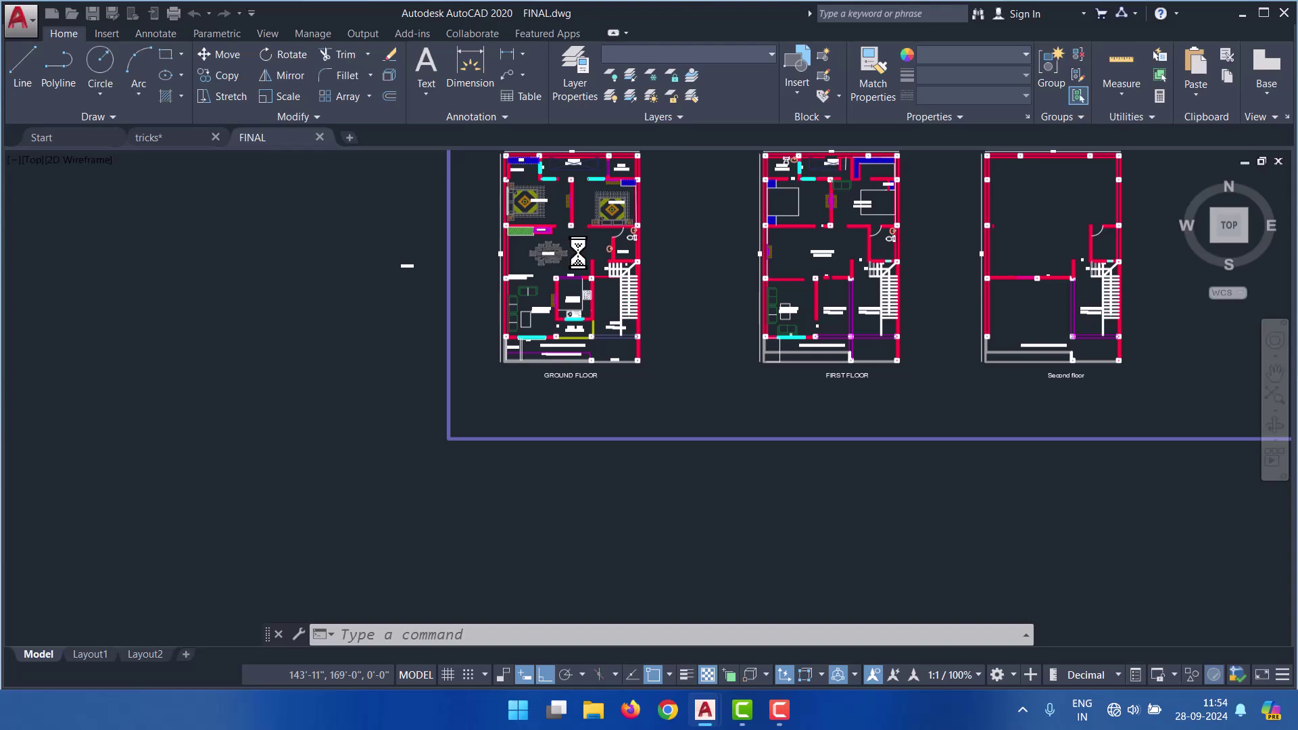
scroll(580, 253, "up", 4)
scroll(580, 254, "up", 2)
middle_click_drag(597, 251, 616, 428)
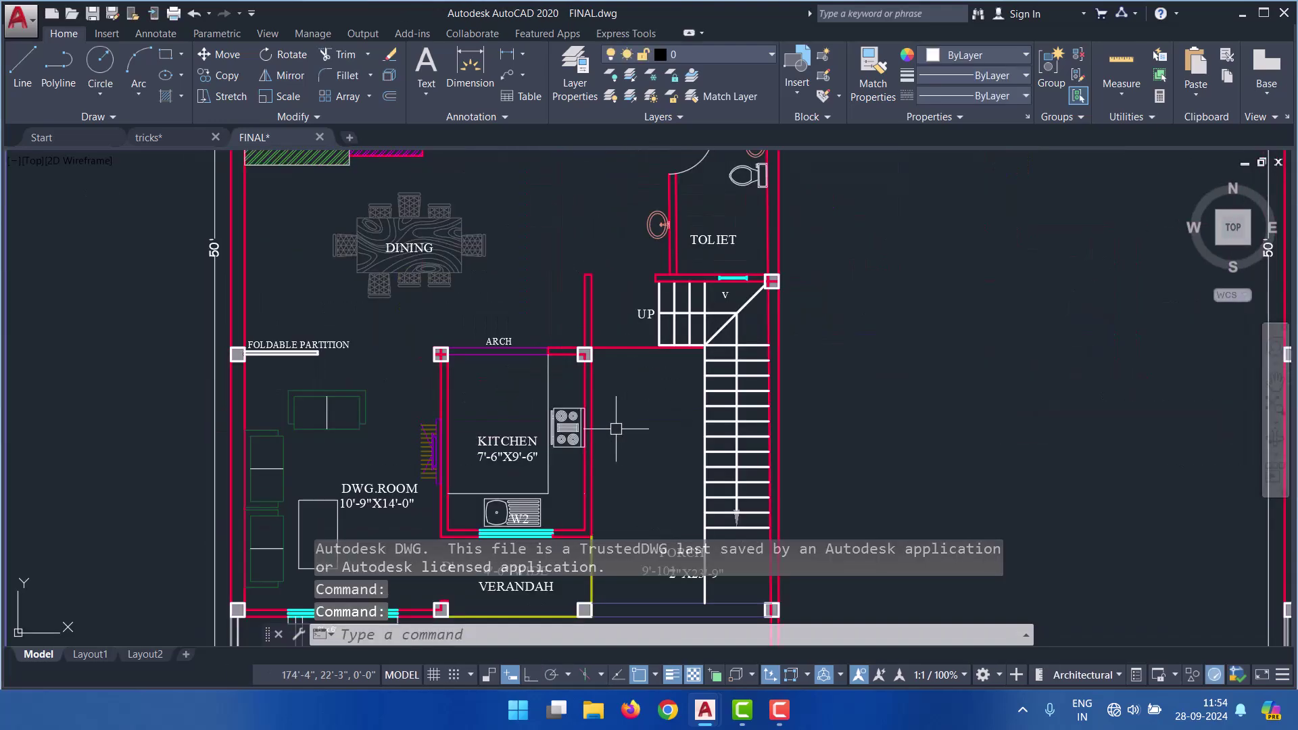
scroll(617, 405, "down", 2)
middle_click_drag(626, 342, 565, 445)
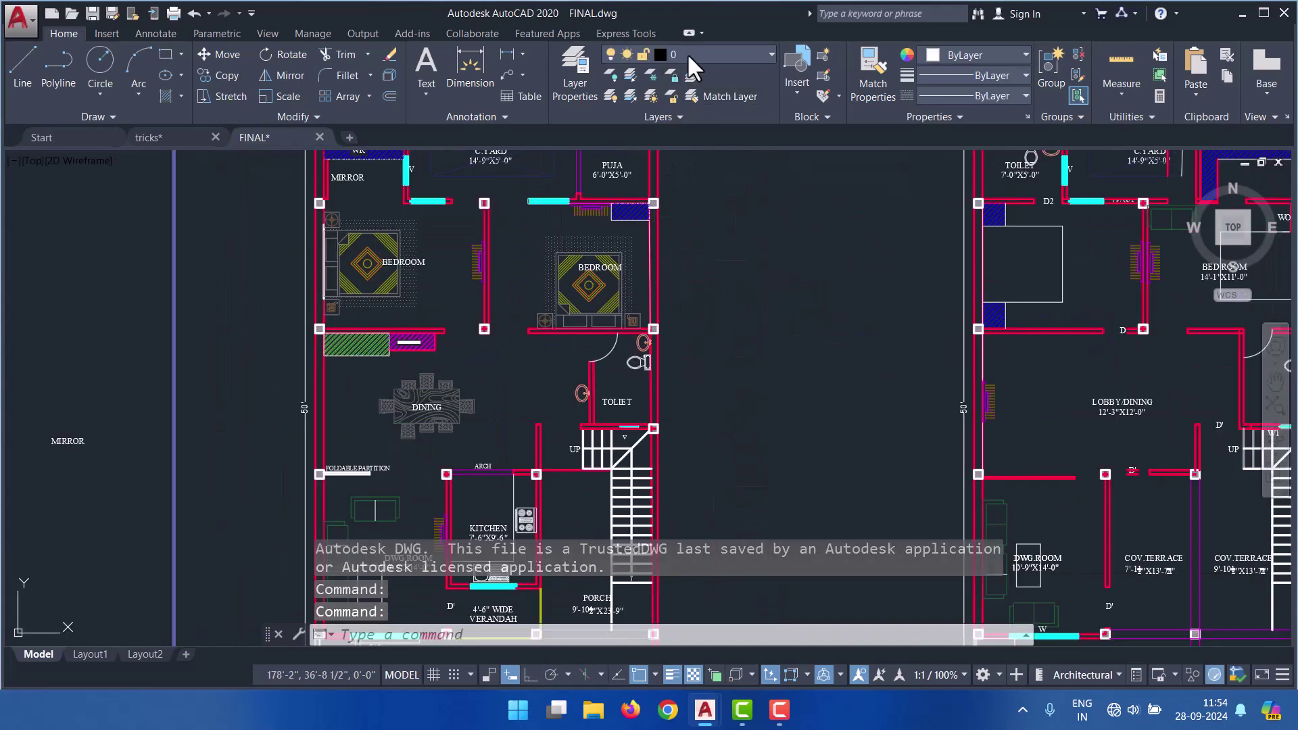
left_click(687, 54)
scroll(676, 217, "down", 4)
scroll(680, 338, "down", 3)
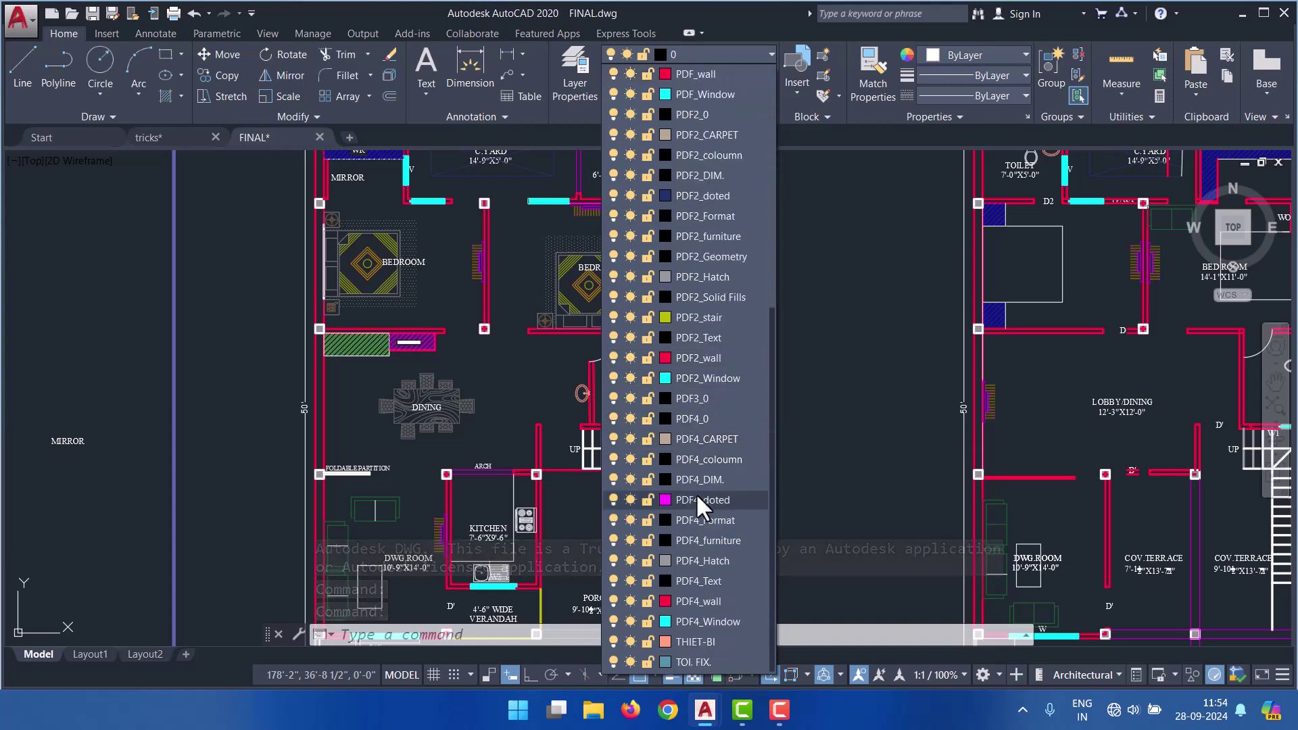
left_click(903, 323)
type("purge")
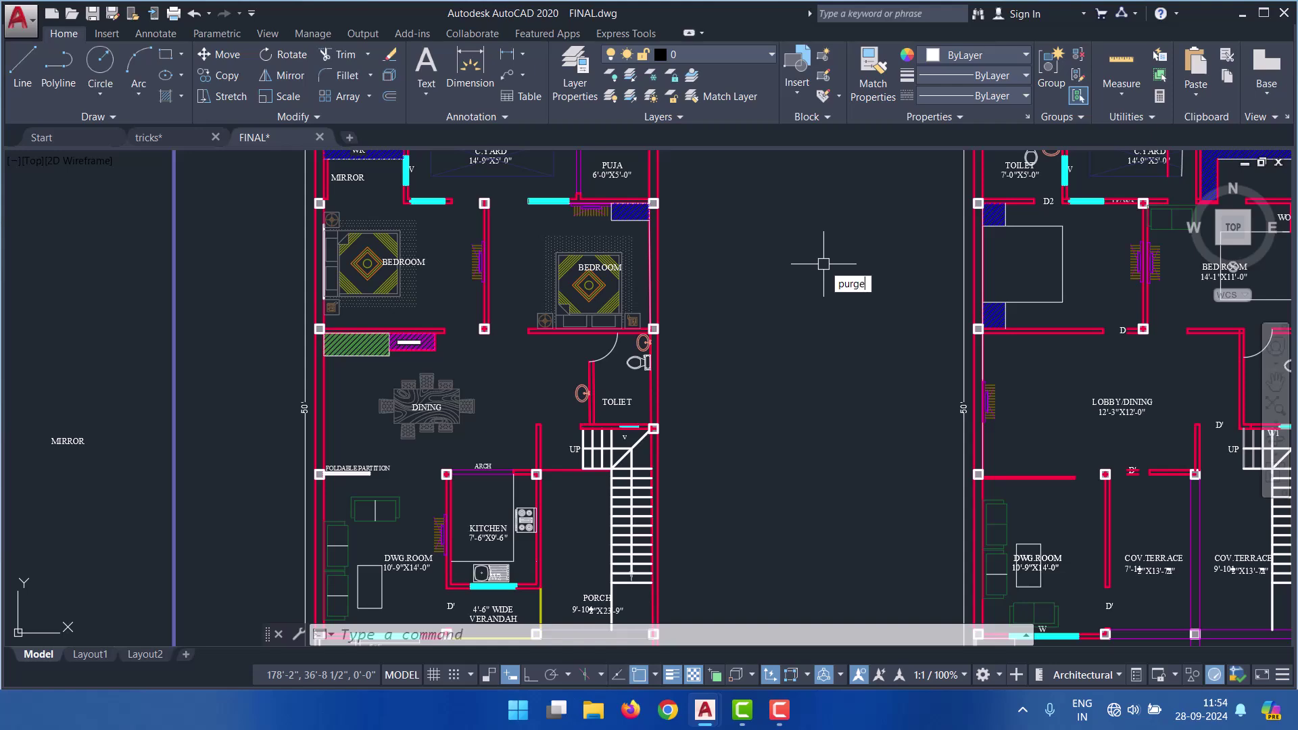
- Purge all unused items, including the Bed - Queen and Chair - Desk blocks
key("Return")
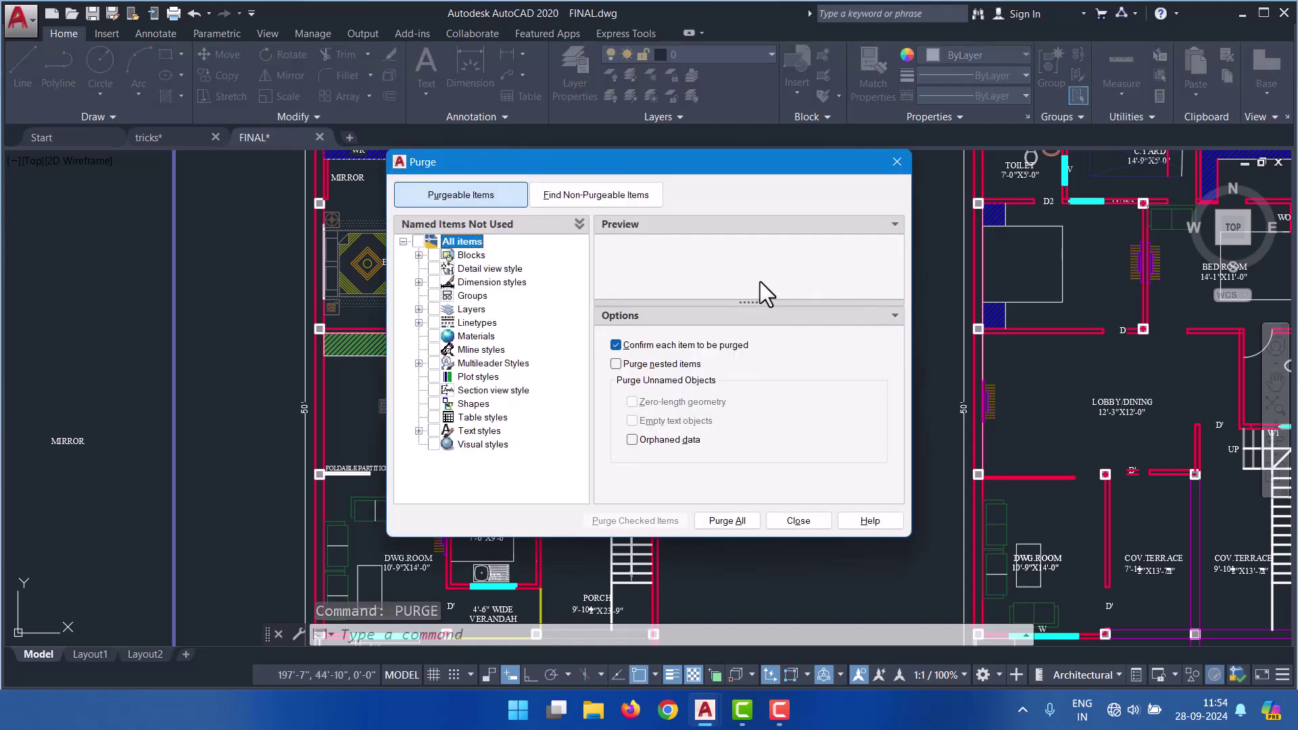
left_click(419, 242)
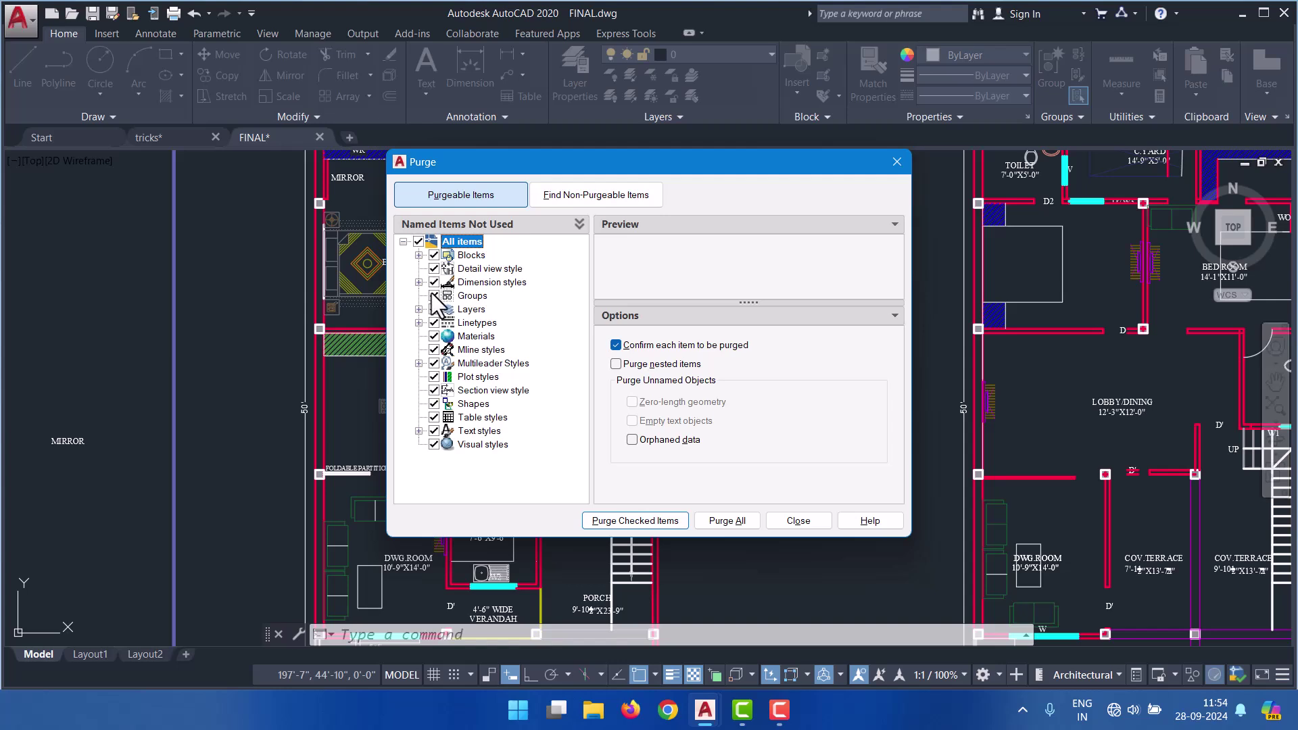
left_click(661, 521)
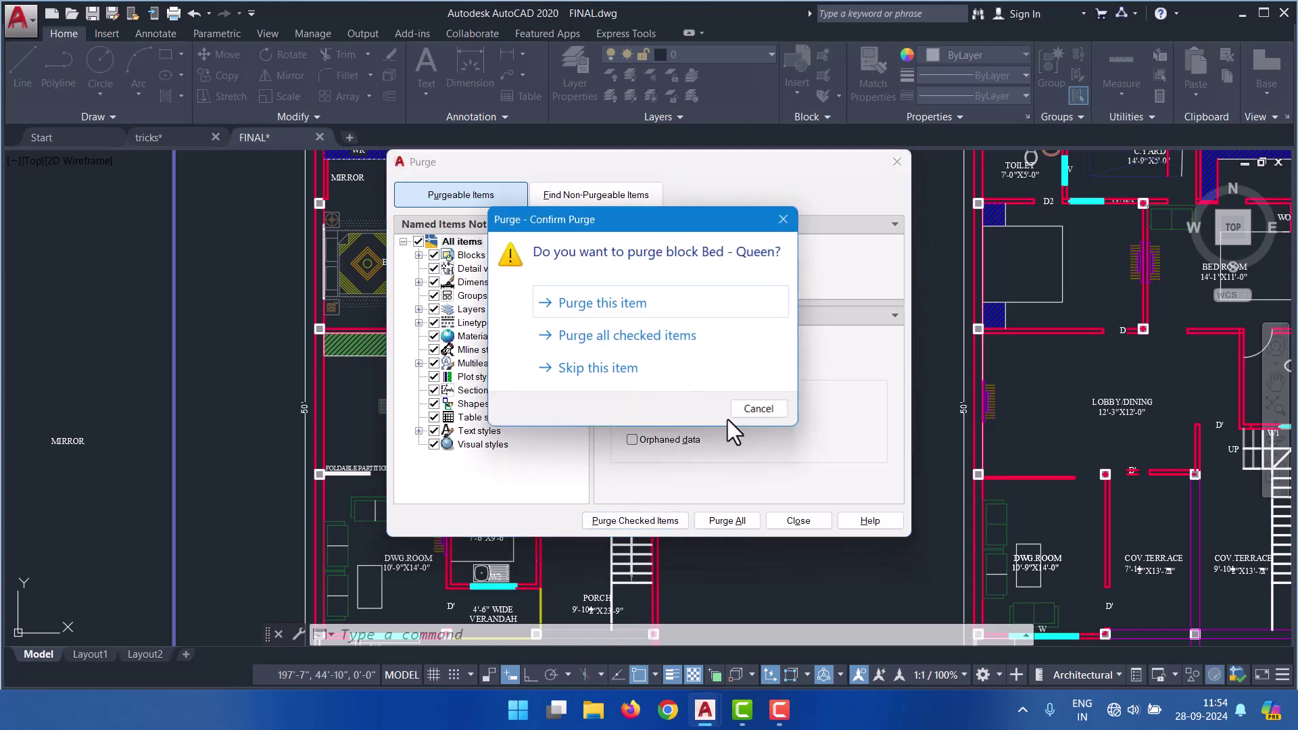
left_click(640, 307)
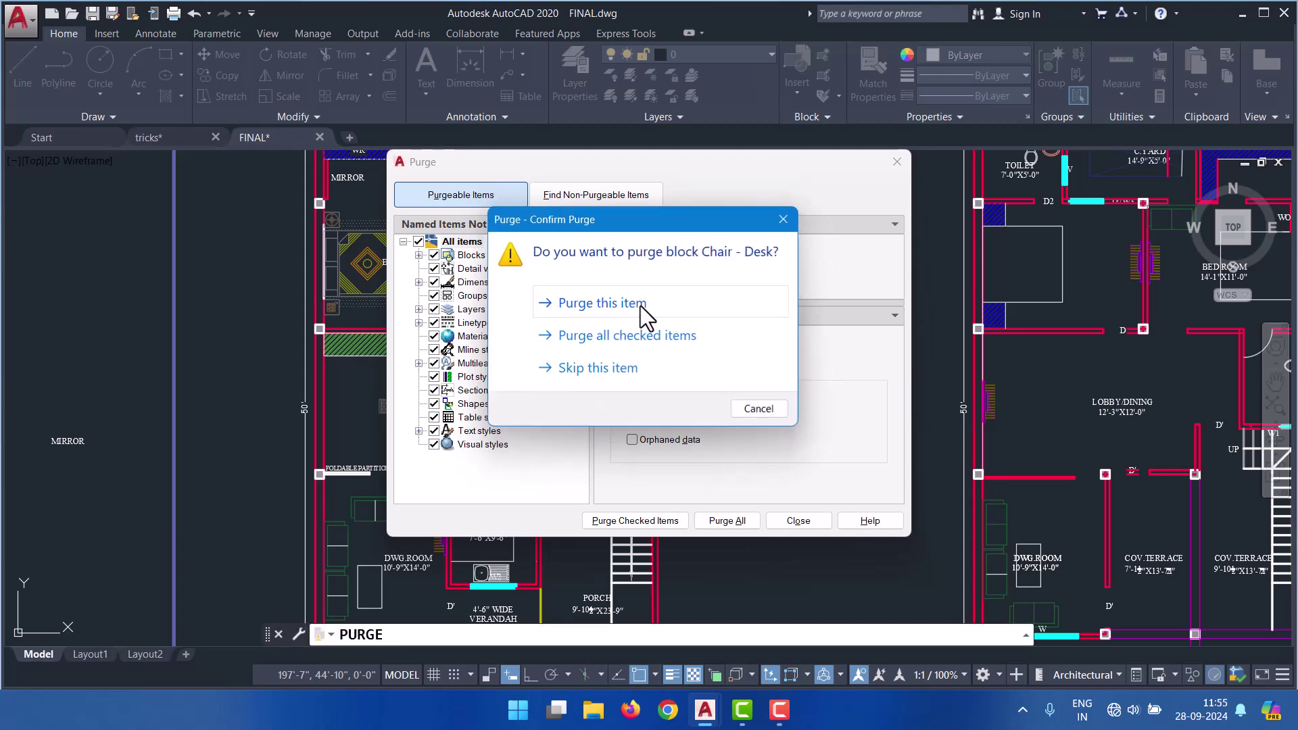
left_click(594, 305)
left_click(616, 339)
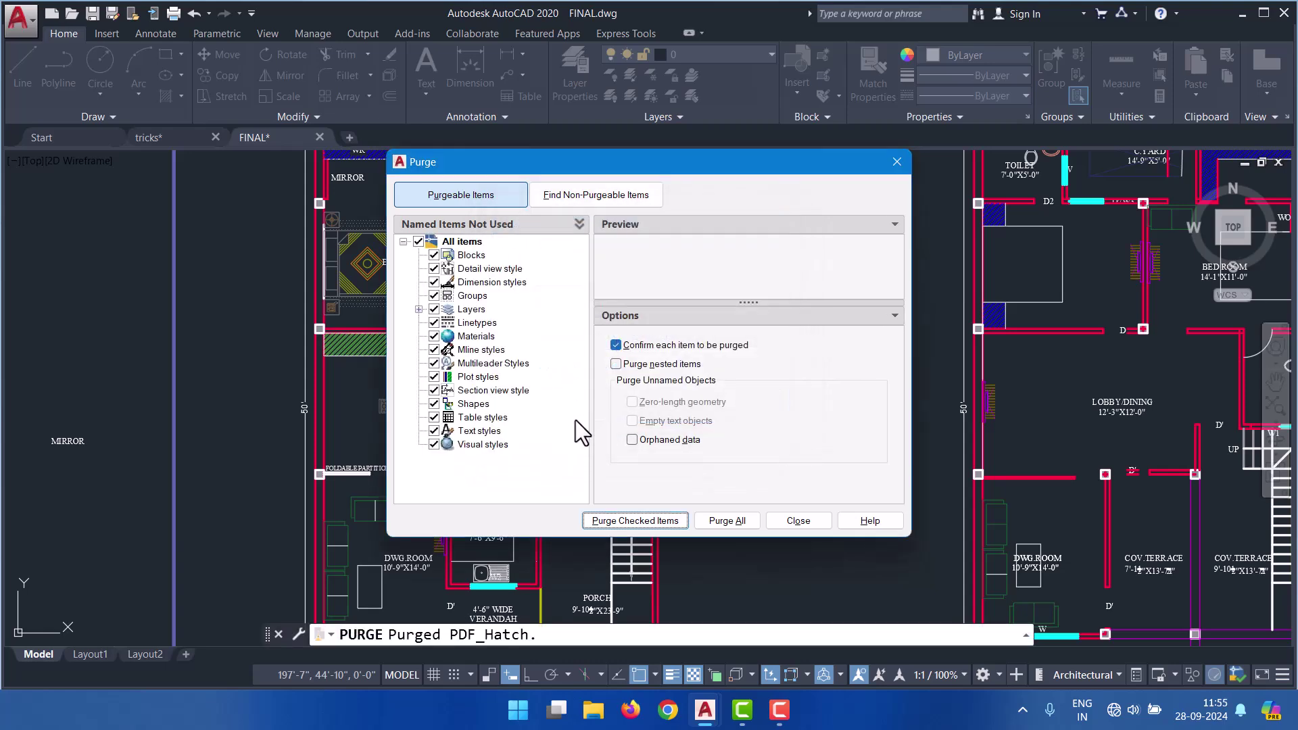
left_click(787, 522)
left_click(735, 56)
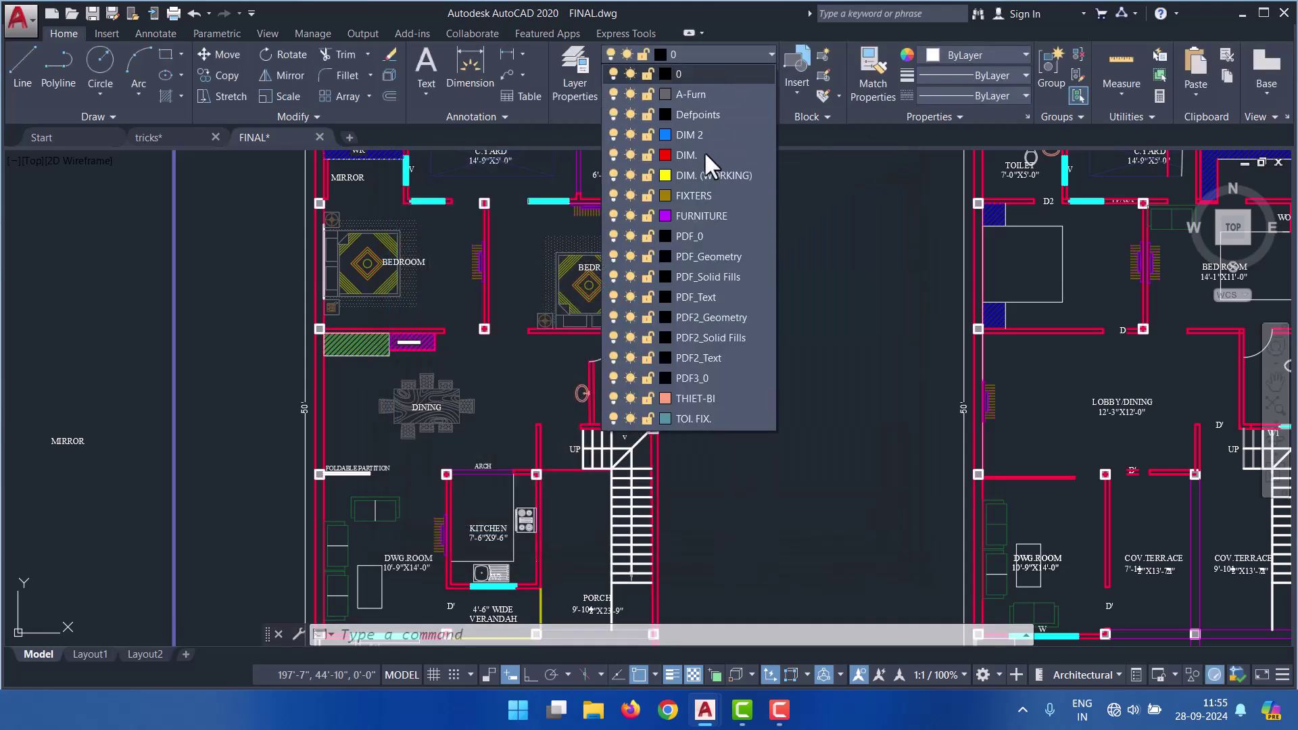
left_click(774, 351)
left_click(796, 430)
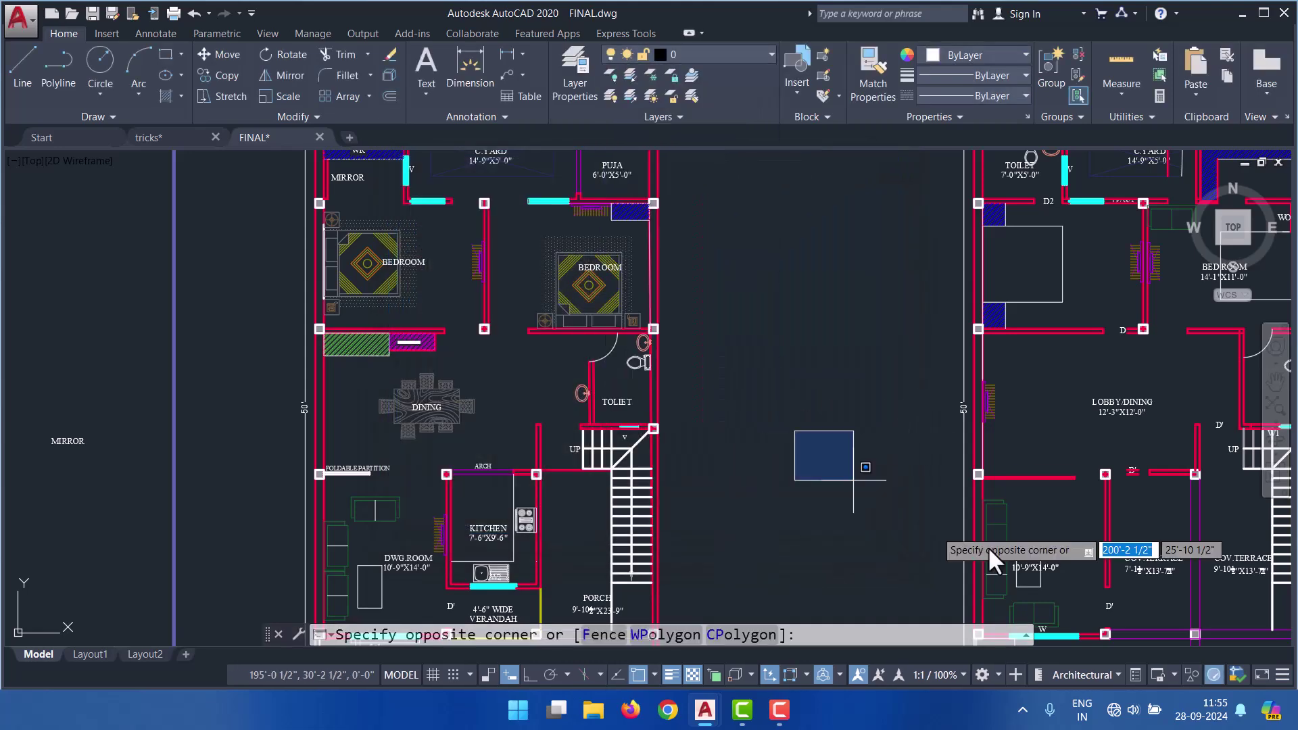
left_click(791, 369)
type("B")
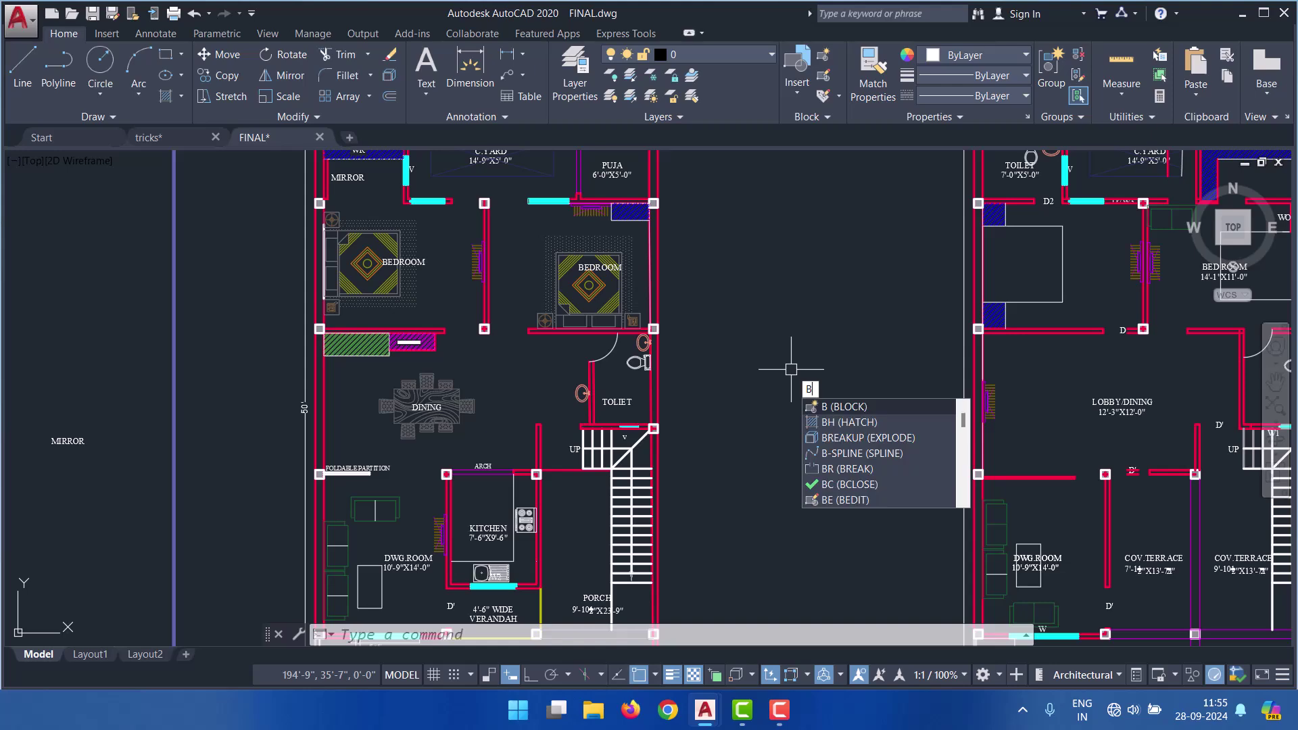
key("Return")
left_click(889, 187)
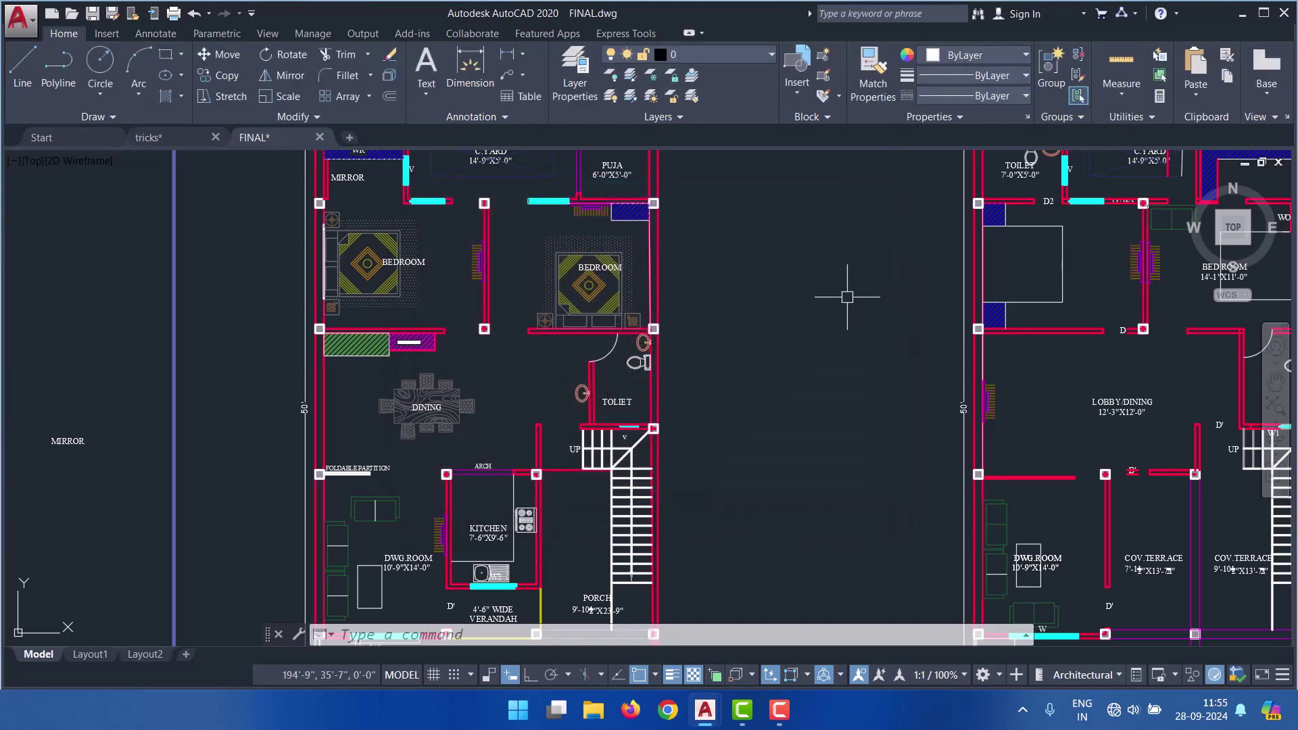
scroll(777, 358, "down", 6)
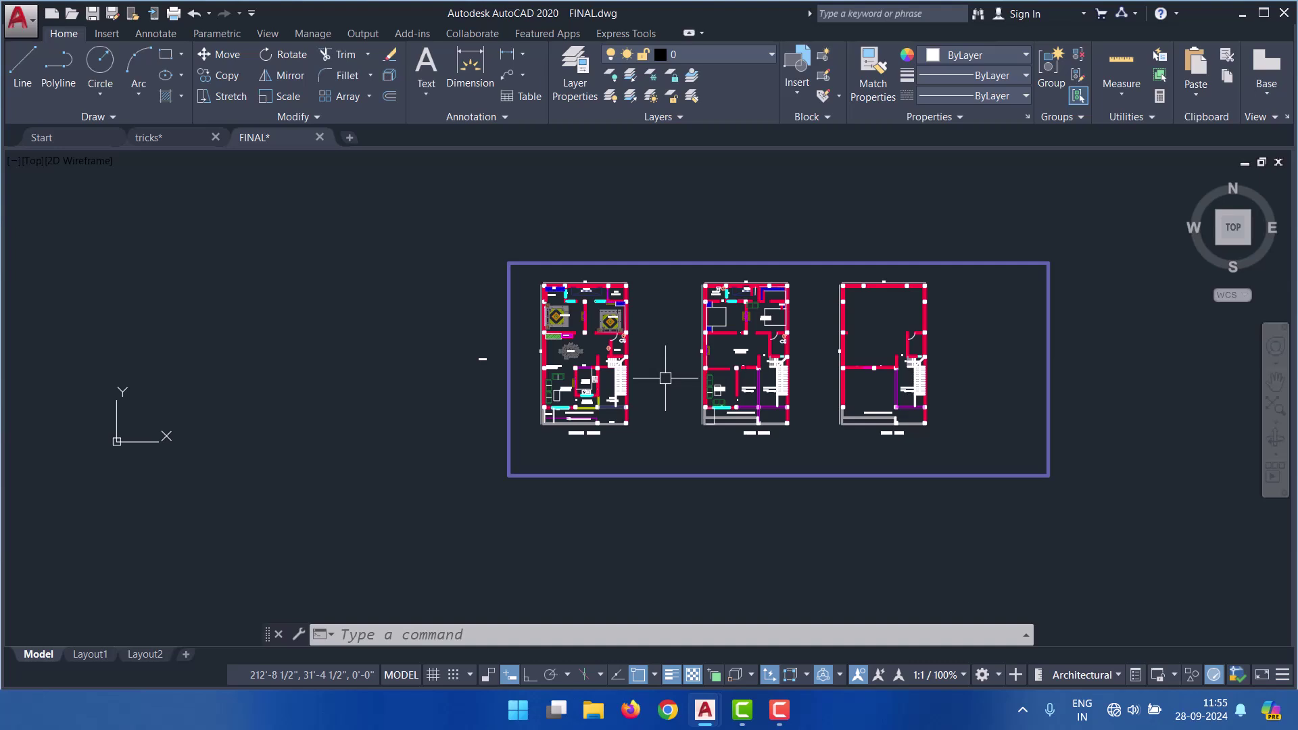
left_click(779, 710)
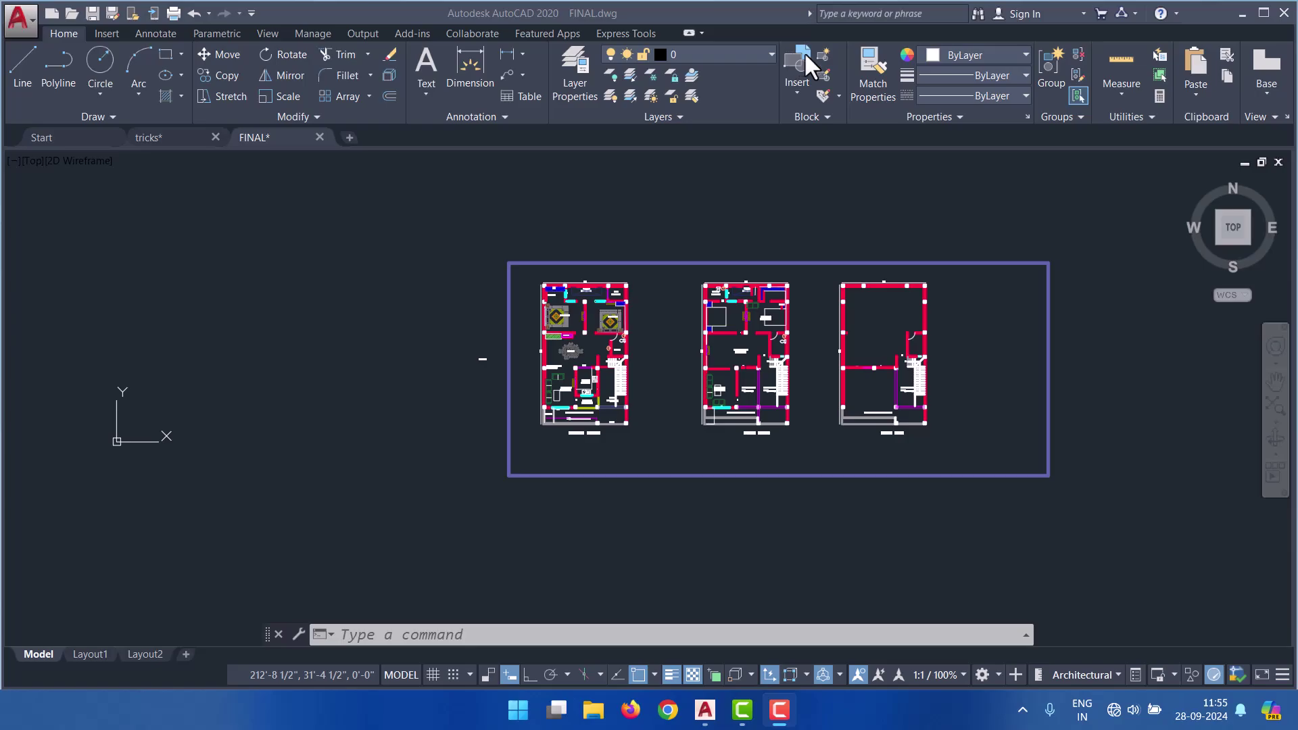